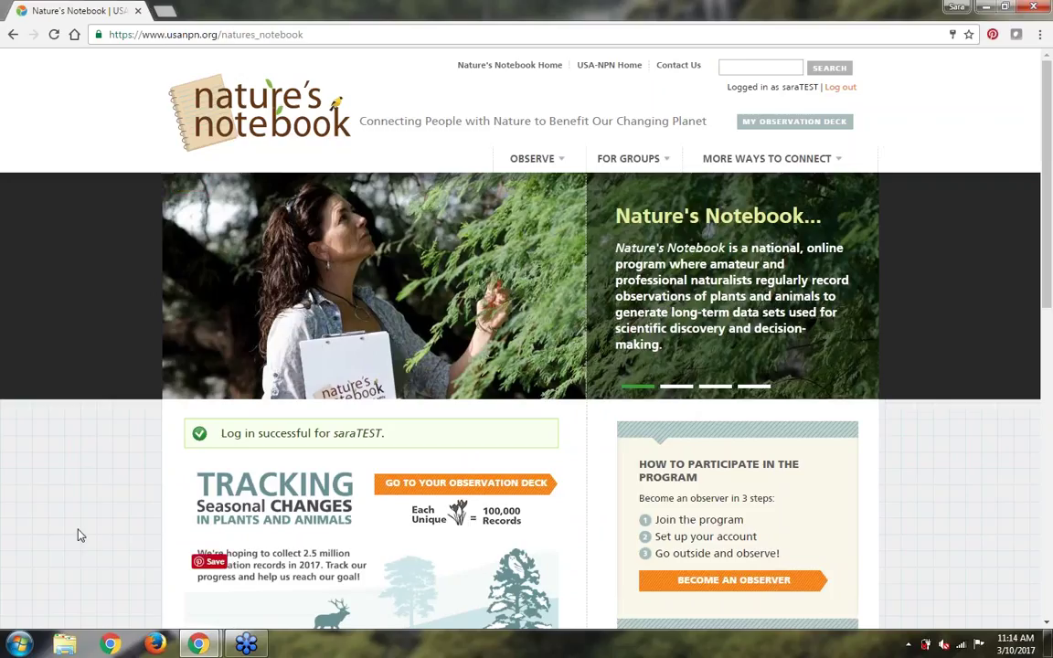
Step: Open My Observation Deck and review the phenology calendar and the Observations section beneath it
left_click(749, 128)
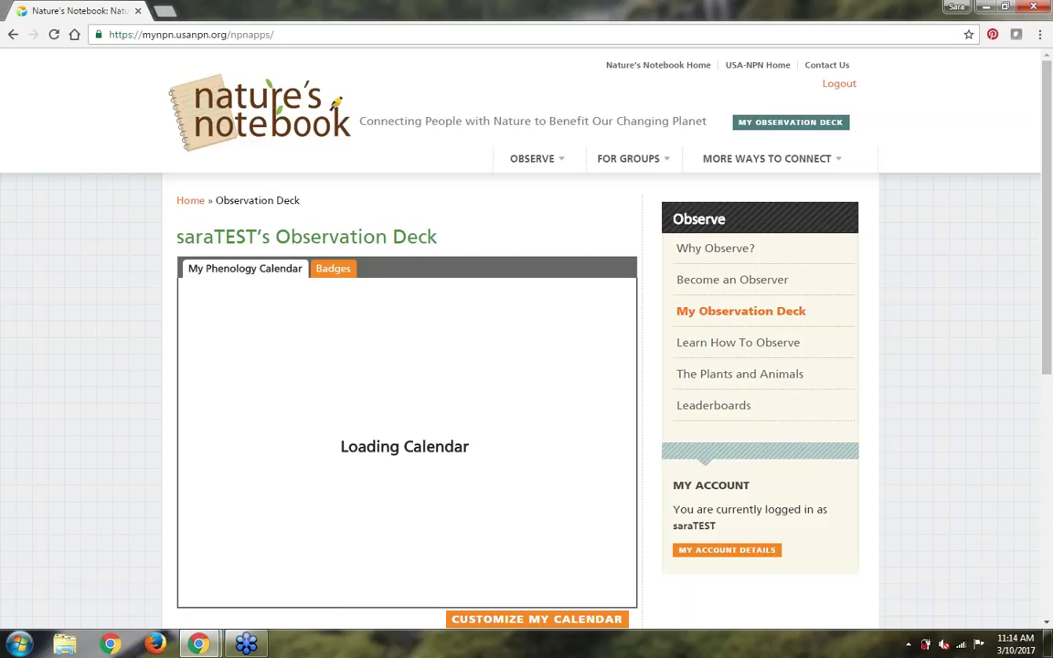
mouse_move(759, 127)
scroll(759, 127, "down", 2)
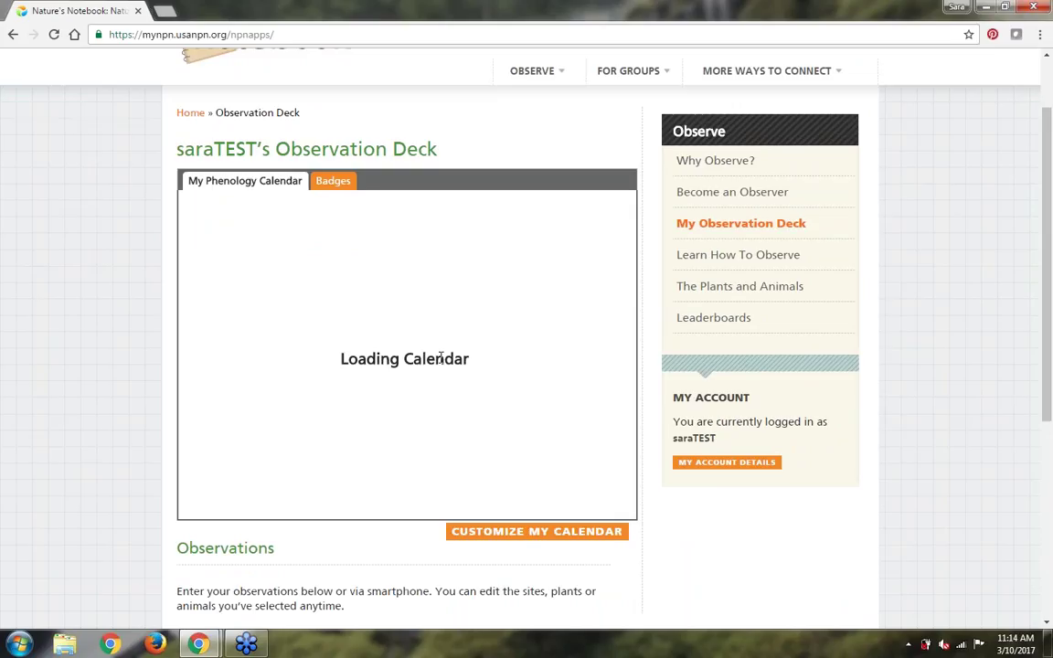
scroll(440, 358, "down", 1)
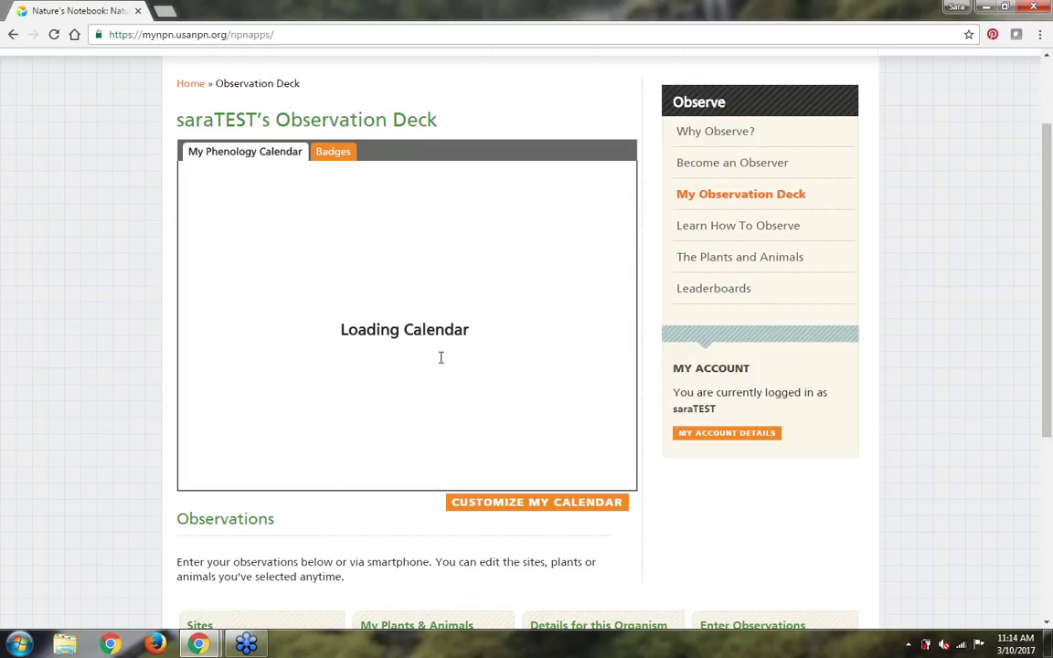
scroll(441, 357, "down", 1)
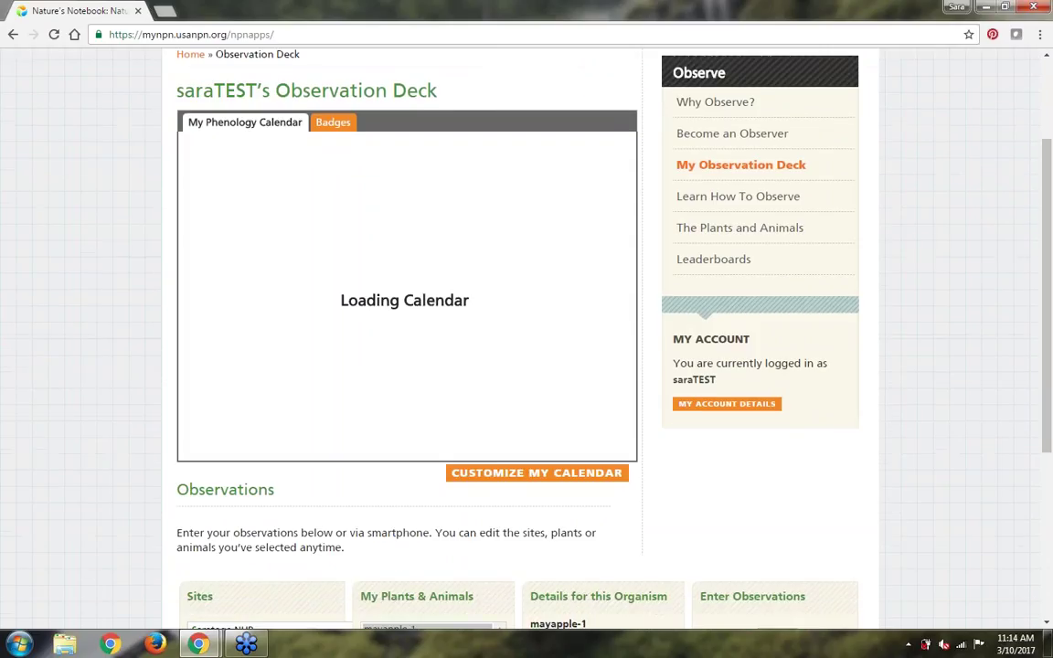
scroll(441, 358, "down", 3)
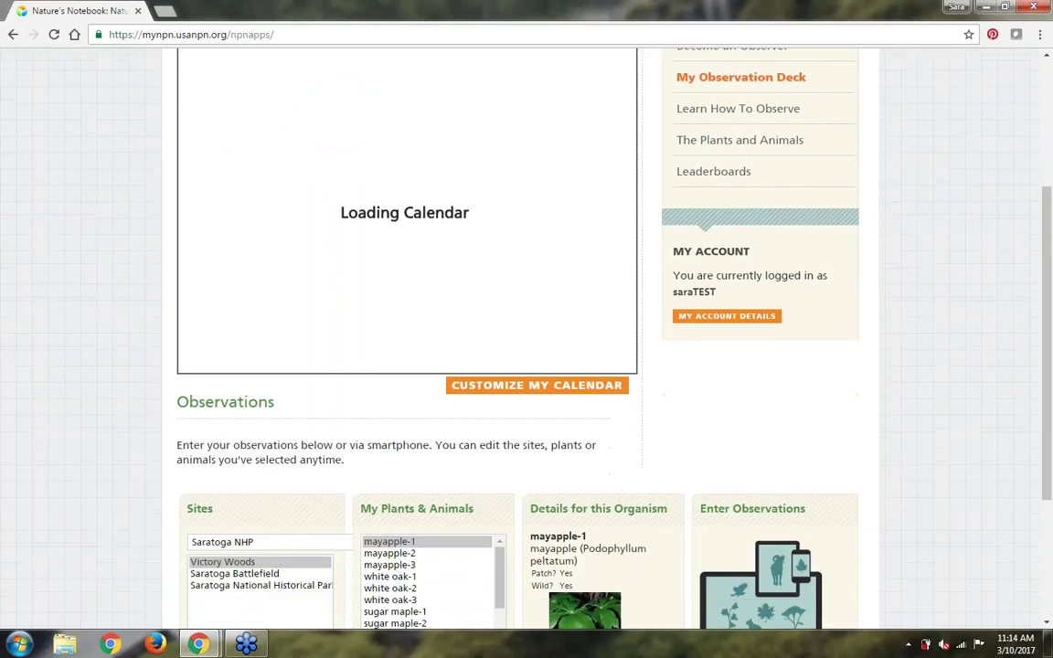
scroll(440, 358, "down", 3)
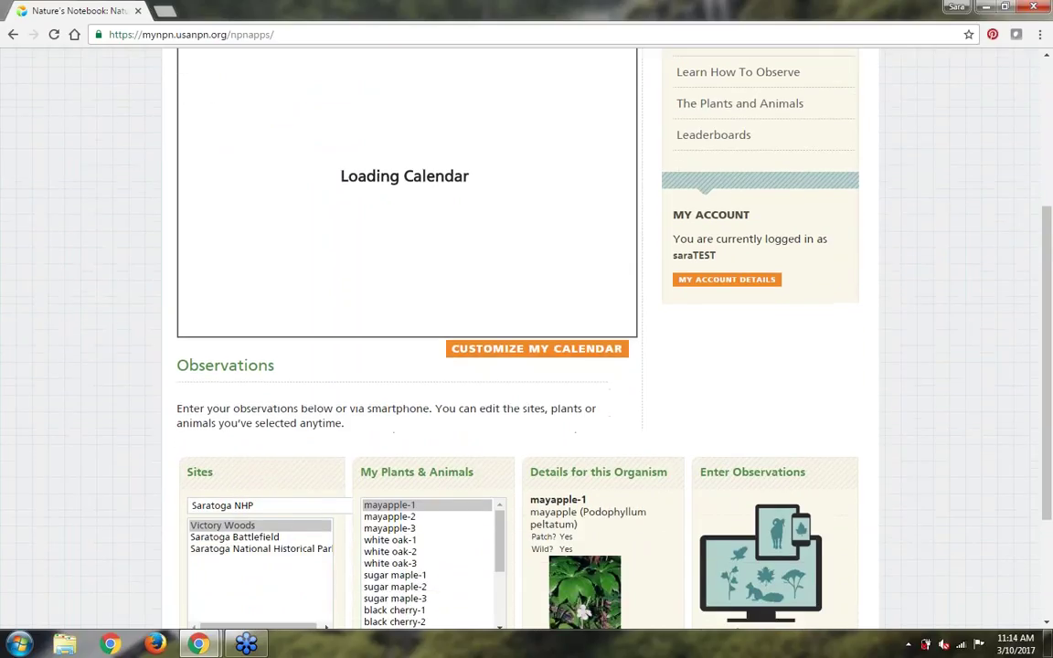
scroll(441, 359, "down", 4)
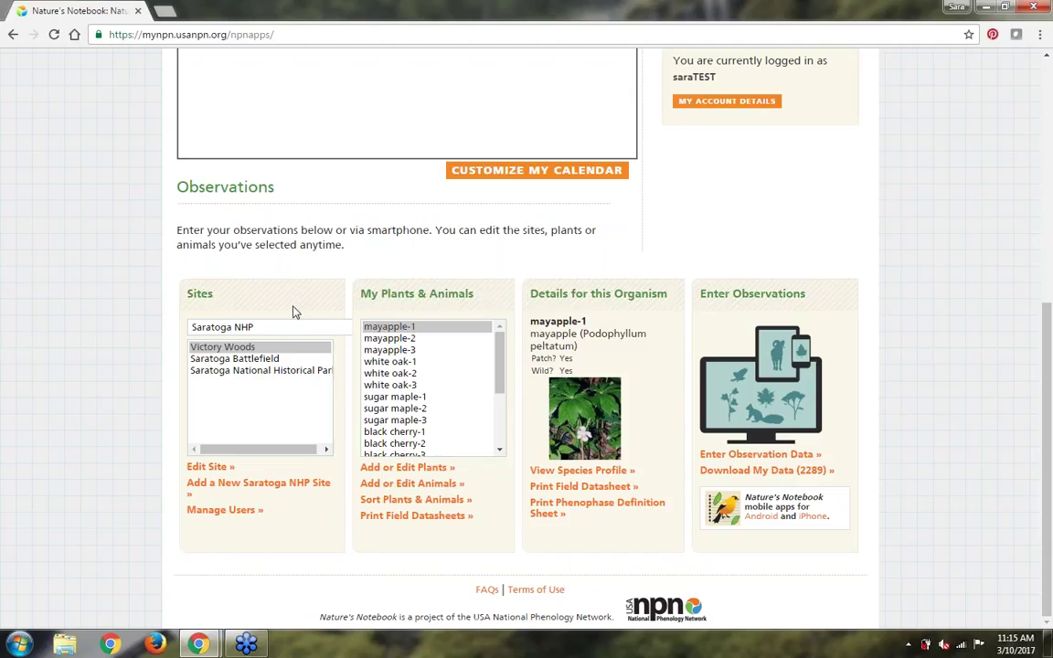
scroll(301, 326, "up", 2)
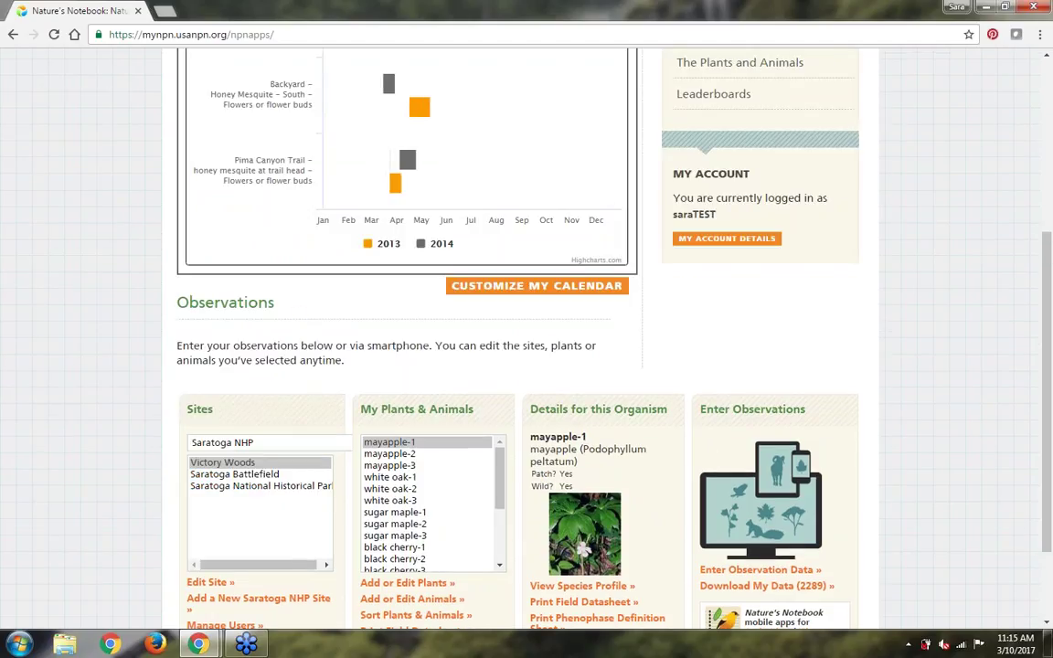
scroll(301, 325, "up", 2)
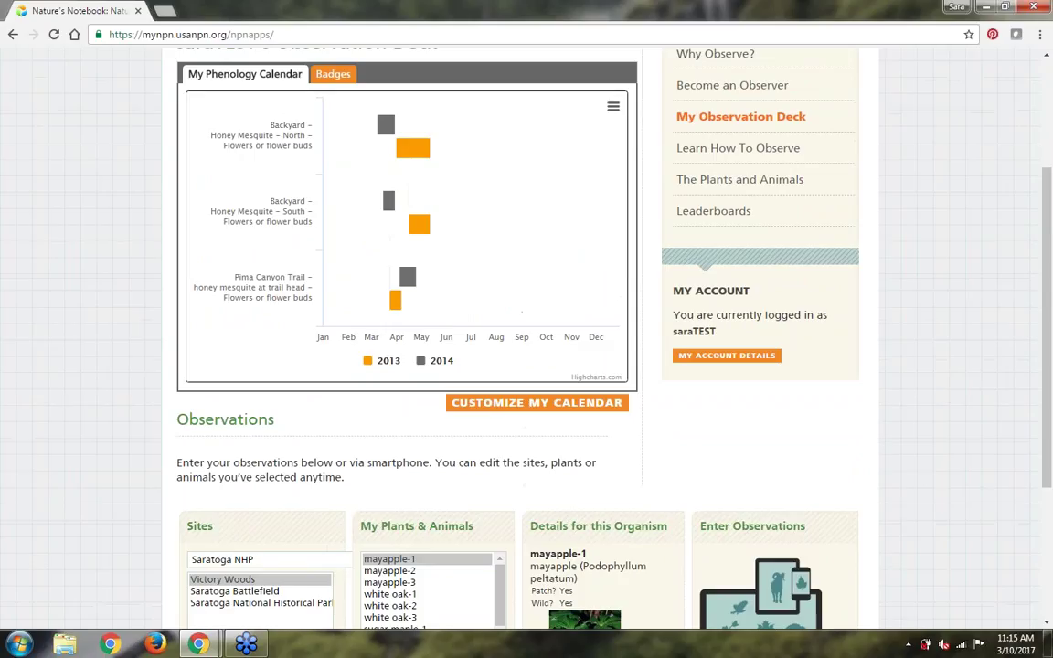
scroll(526, 339, "down", 4)
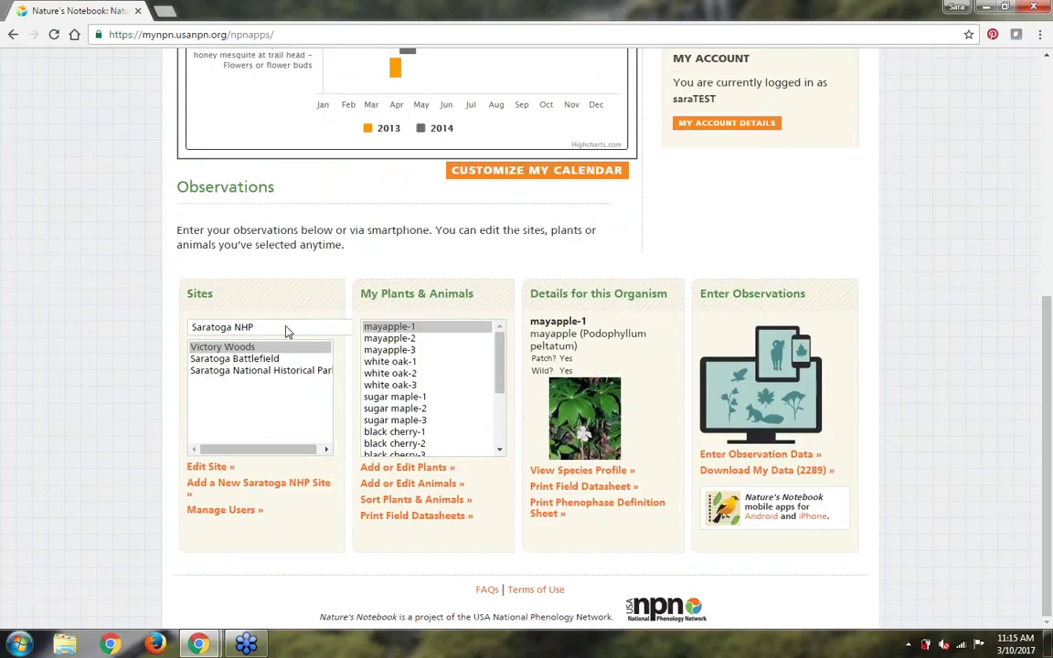
Step: Switch the site group from Saratoga NHP to My Sites and start adding a new personal site
left_click(286, 327)
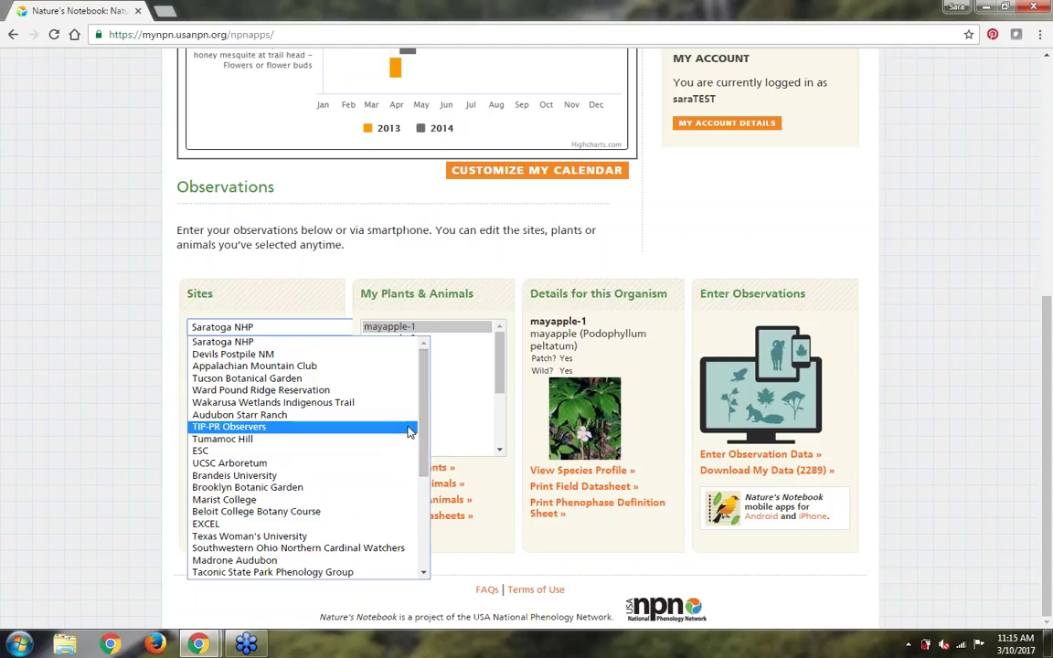
left_click_drag(424, 443, 424, 546)
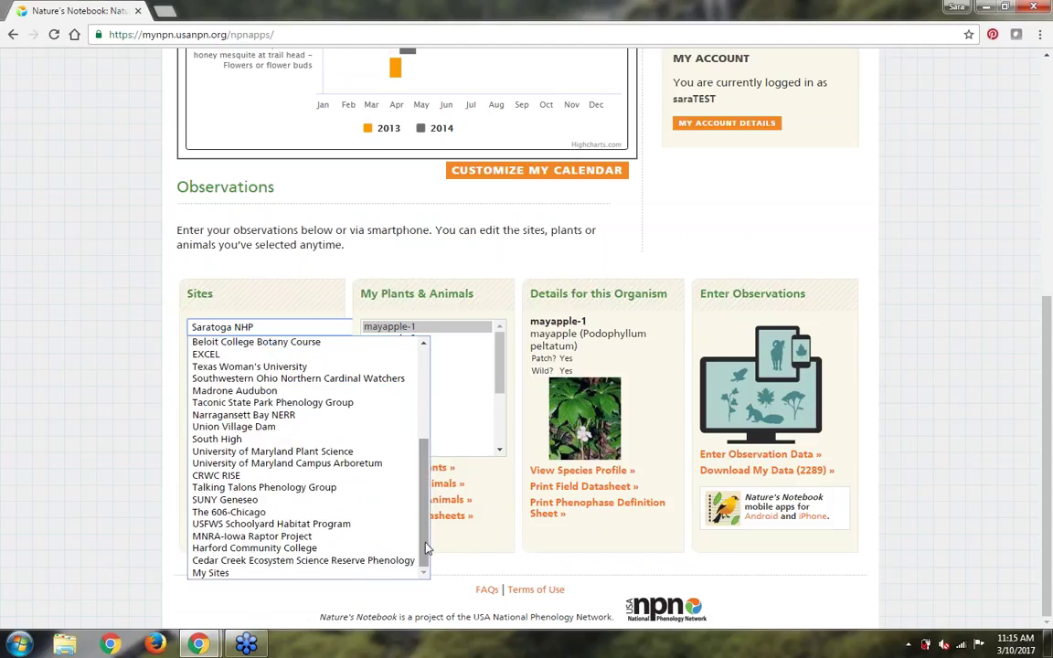
left_click(373, 573)
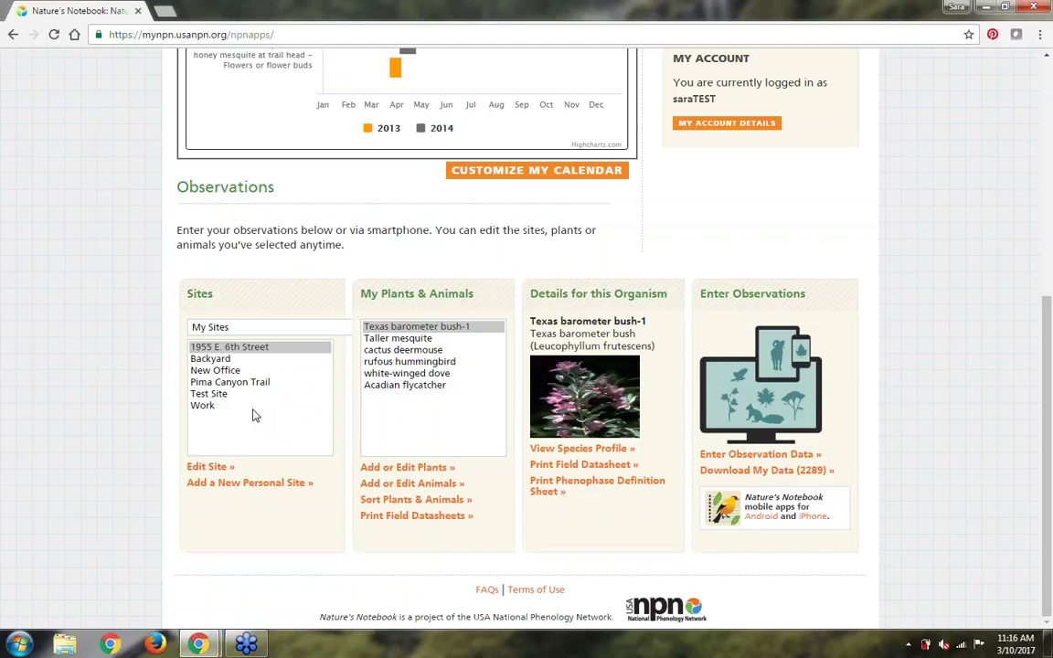
left_click(247, 485)
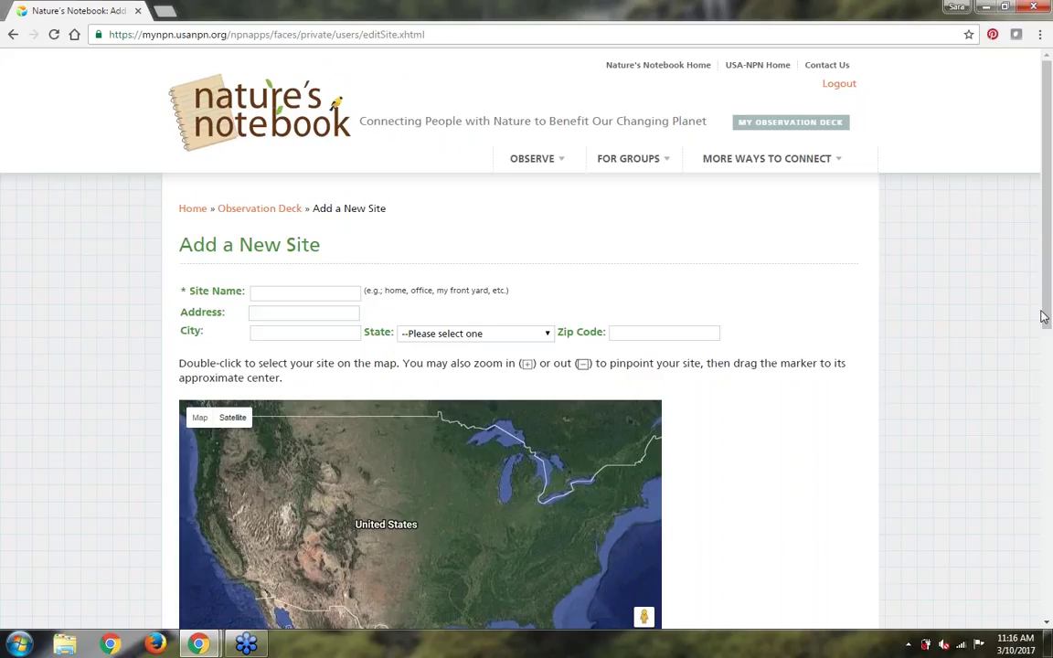
Step: Place the new site's map marker at The University of Arizona in Tucson, Arizona
scroll(1049, 319, "down", 2)
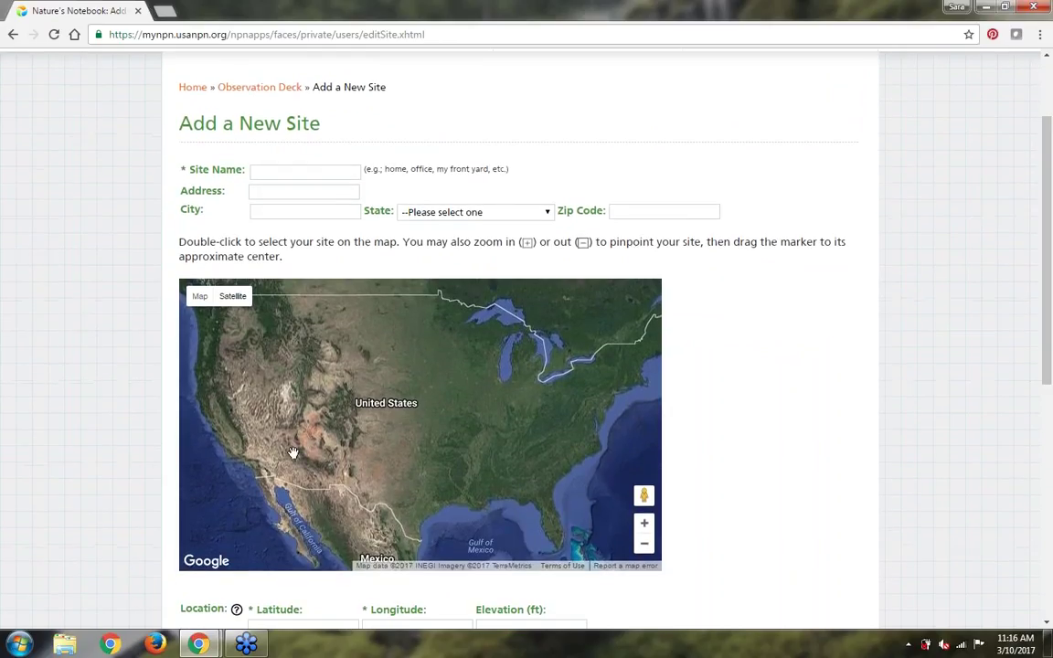
double_click(292, 453)
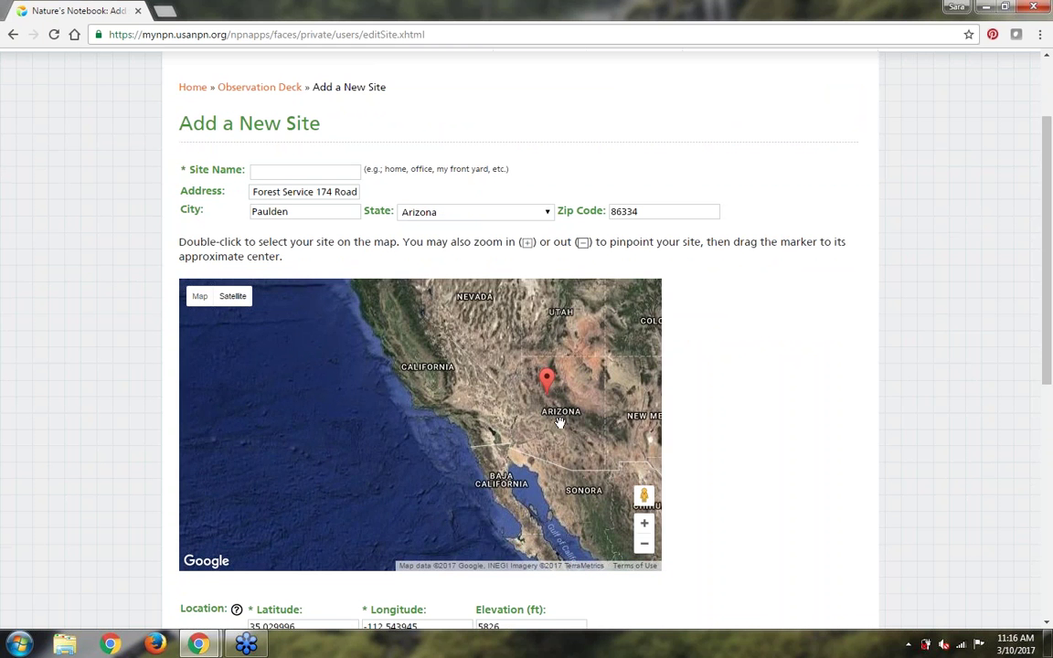
double_click(560, 420)
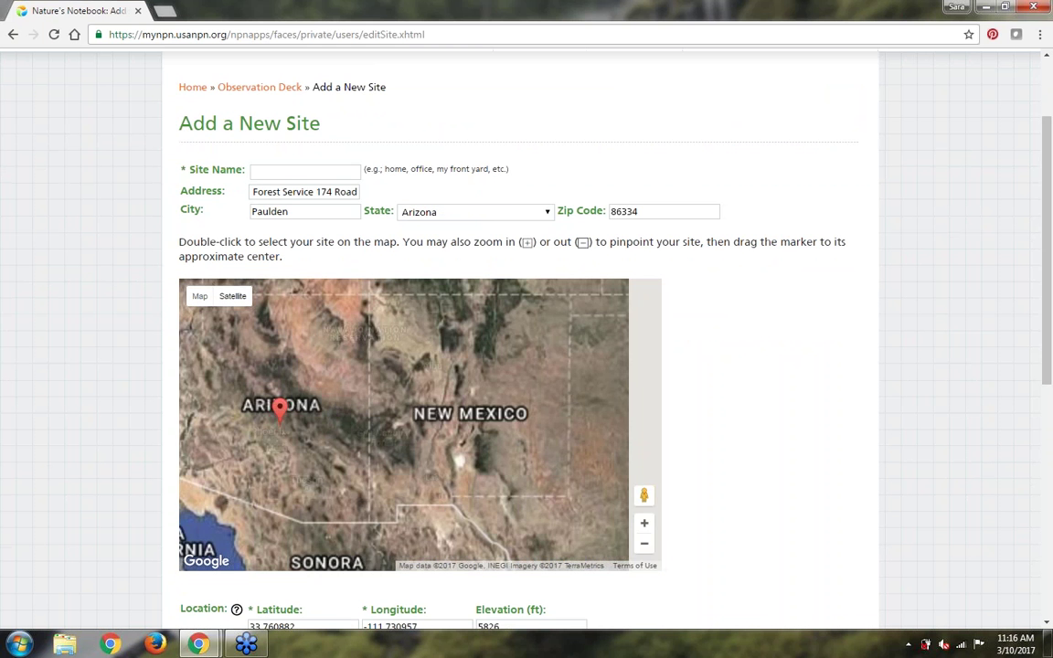
double_click(315, 470)
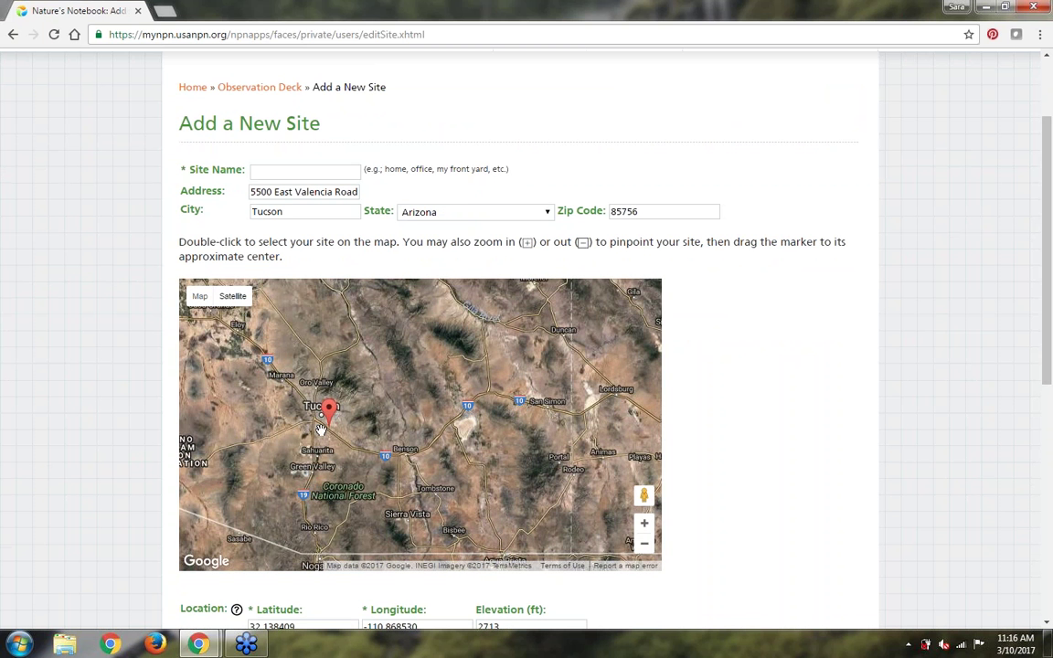
double_click(320, 430)
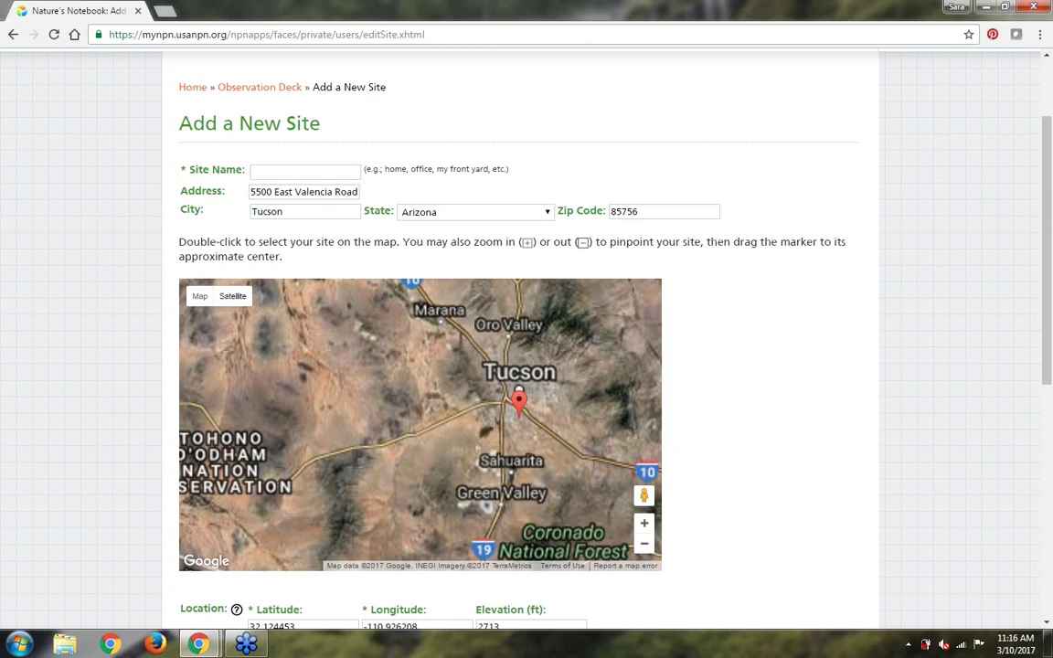
double_click(507, 417)
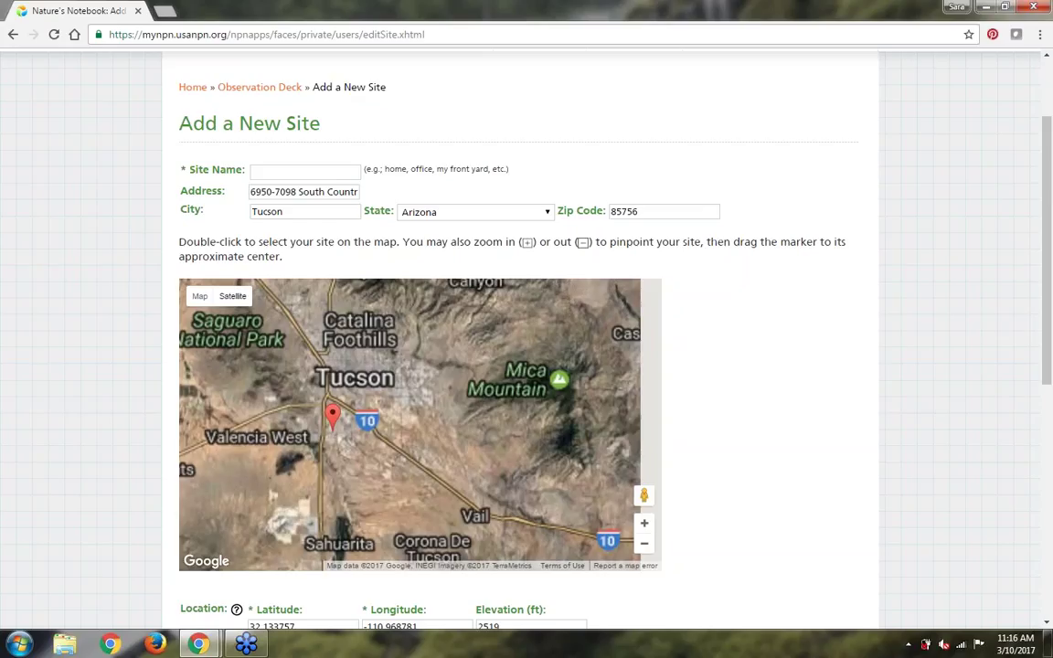
double_click(327, 380)
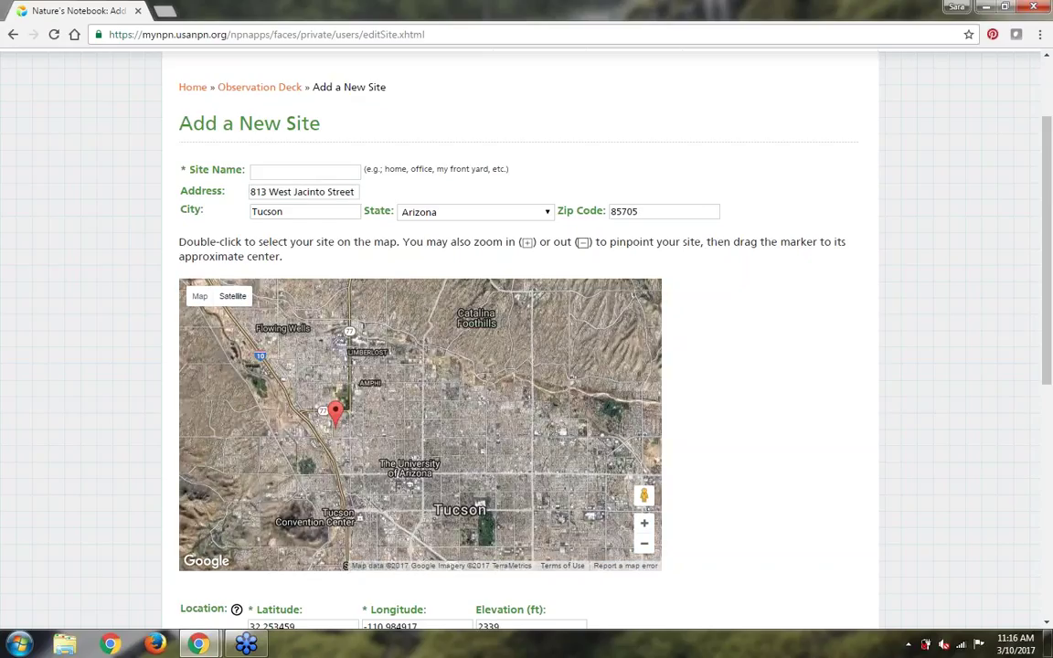
left_click(410, 490)
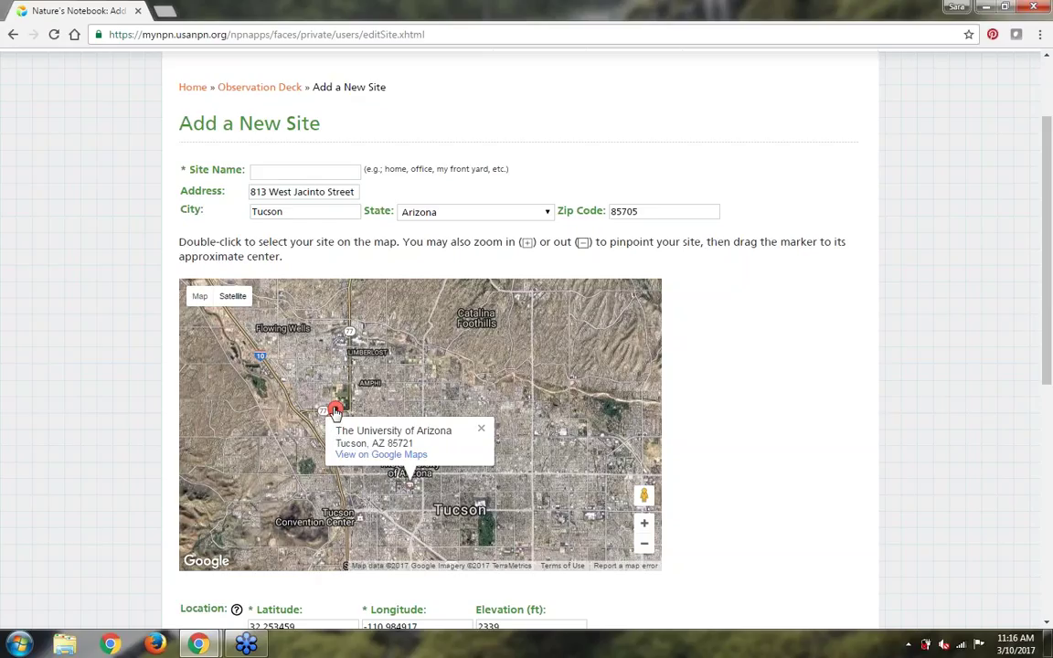
mouse_move(335, 413)
left_mouse_down()
mouse_move(386, 483)
mouse_move(417, 479)
left_mouse_up()
Step: Name the new site "Test Site"
left_click(315, 169)
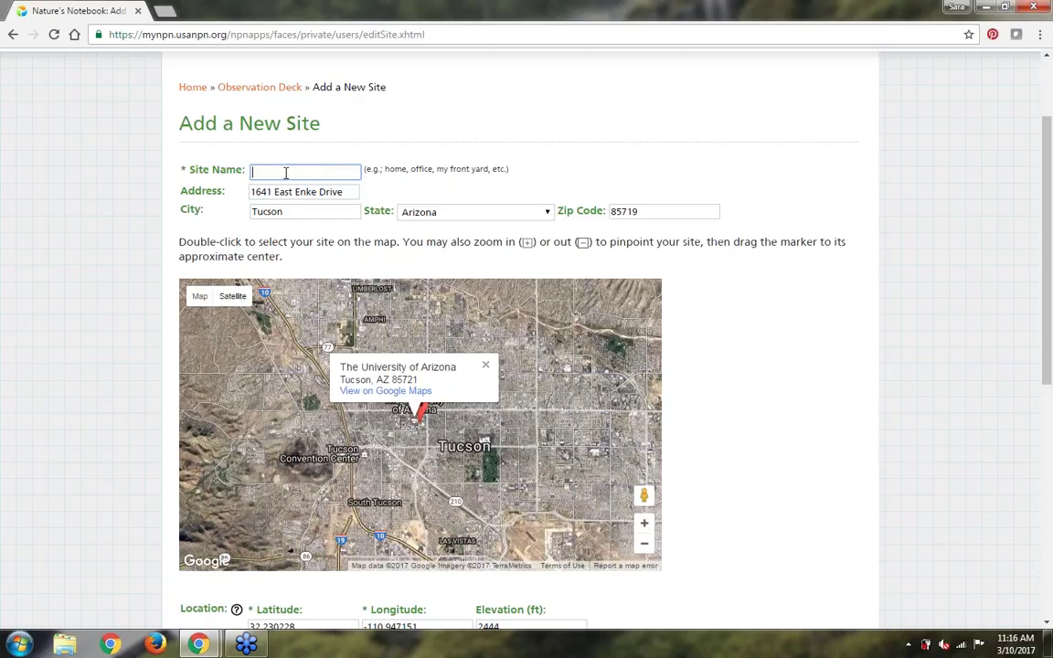
type("Test Site")
left_click(155, 196)
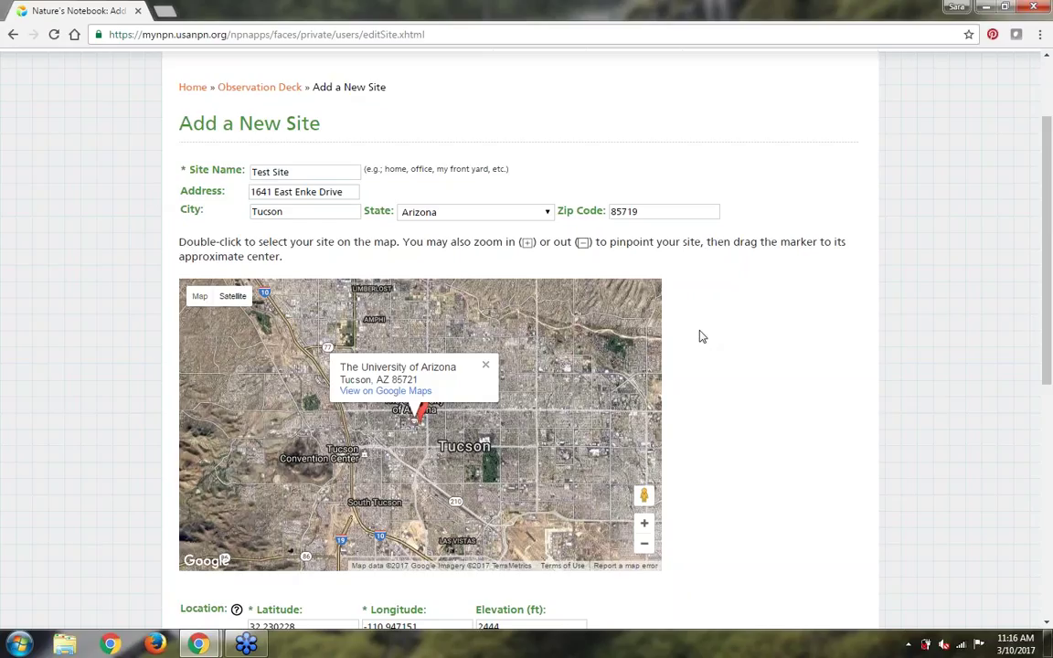
Step: Examine the site's coordinates and the optional overall and plant questions, including the development-level help and the site description choices
scroll(702, 338, "down", 3)
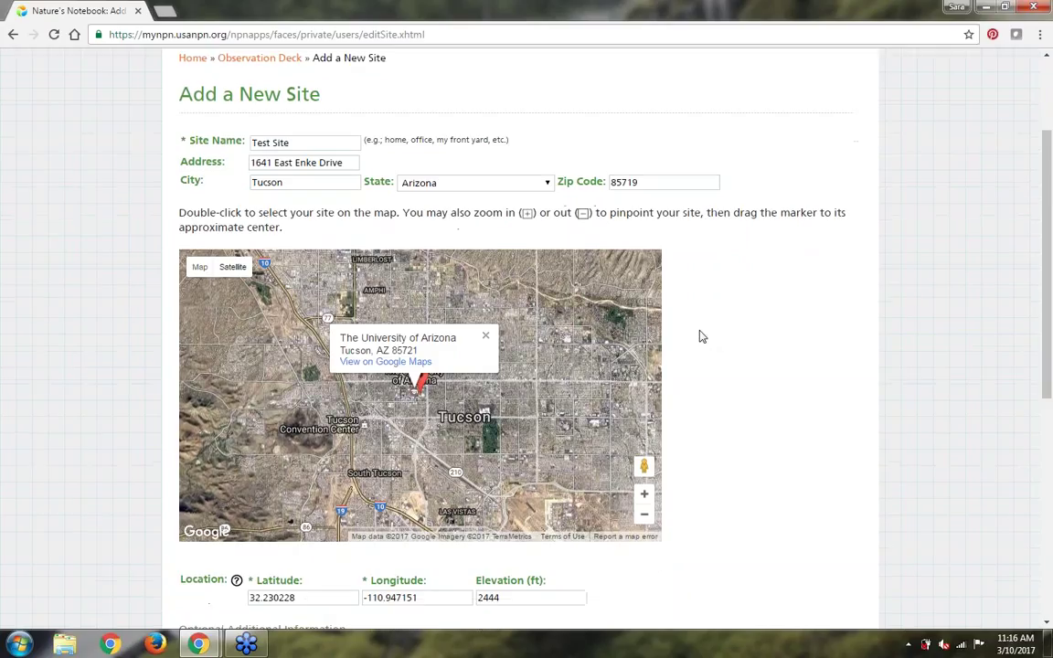
scroll(702, 337, "down", 3)
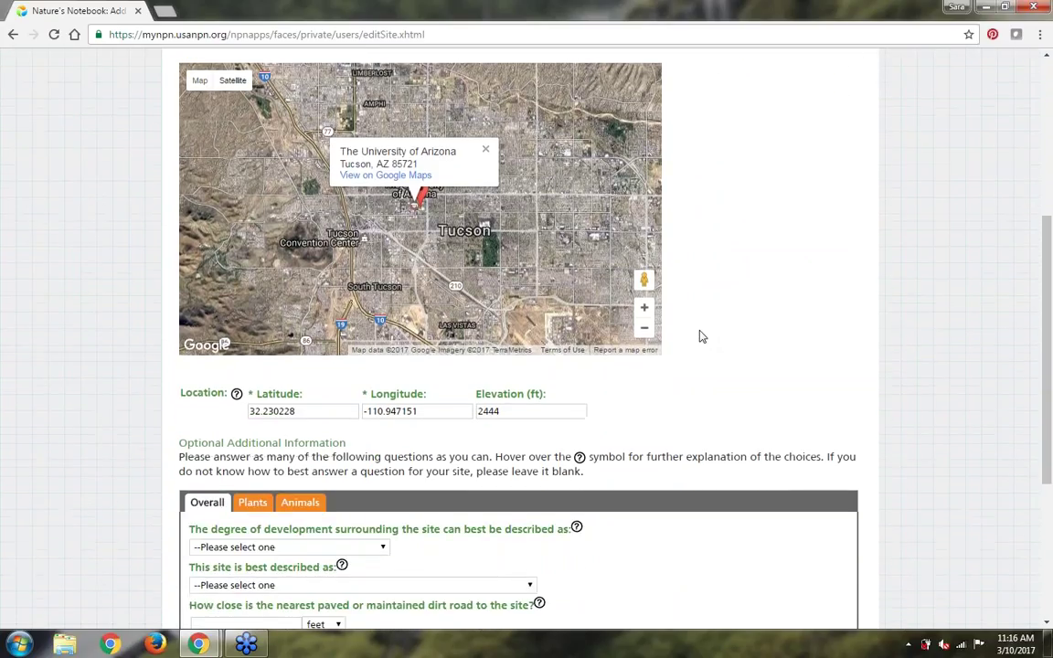
scroll(702, 337, "down", 1)
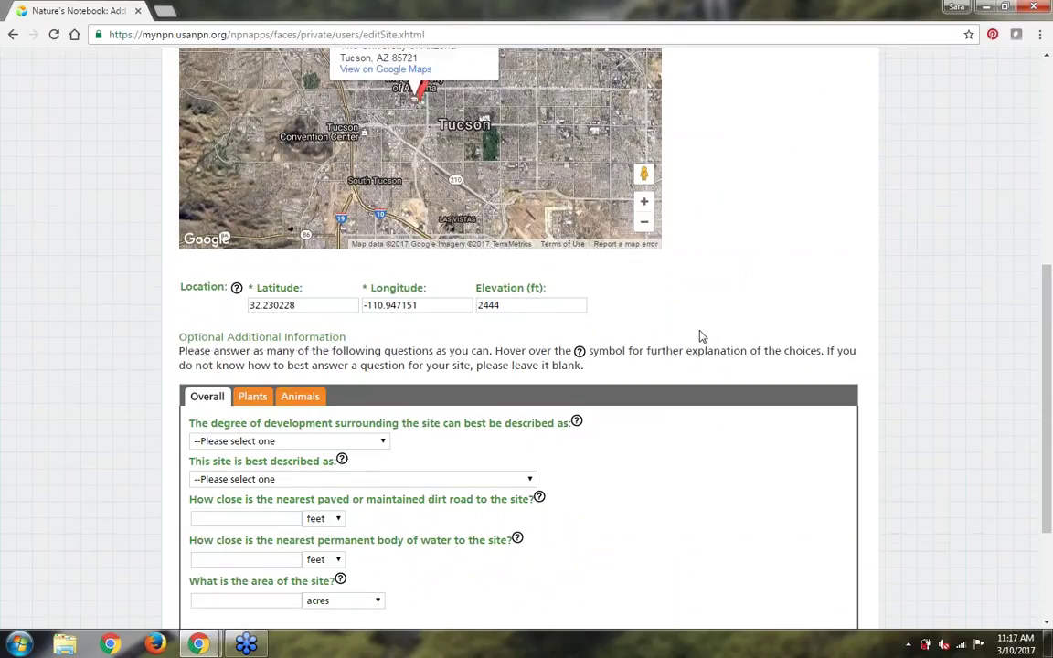
scroll(700, 336, "down", 1)
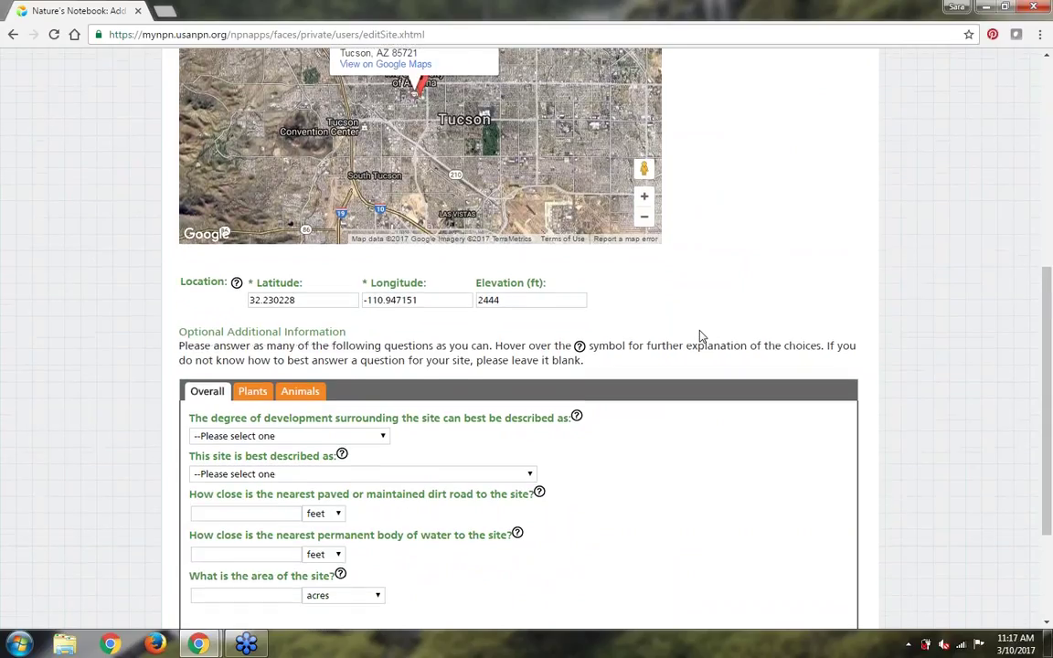
scroll(700, 337, "down", 2)
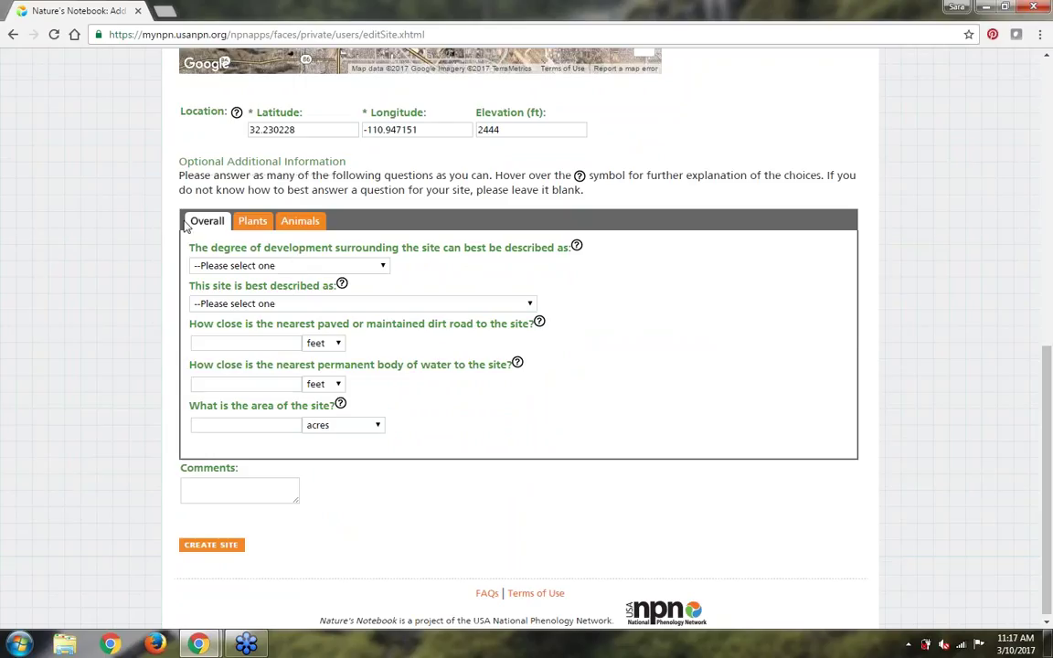
mouse_move(577, 249)
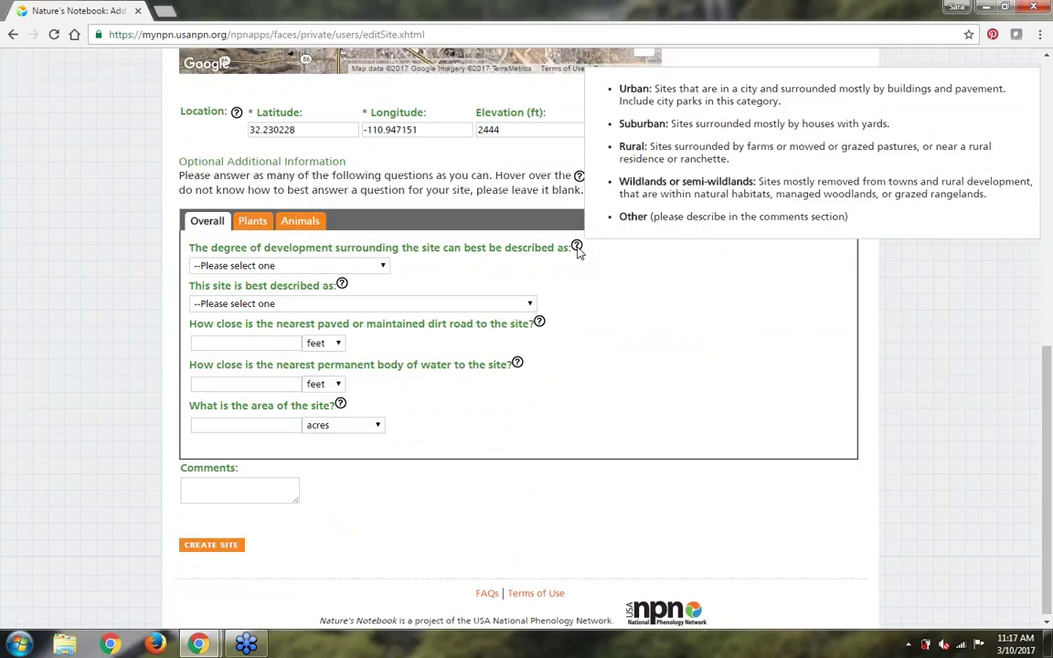
left_click(321, 304)
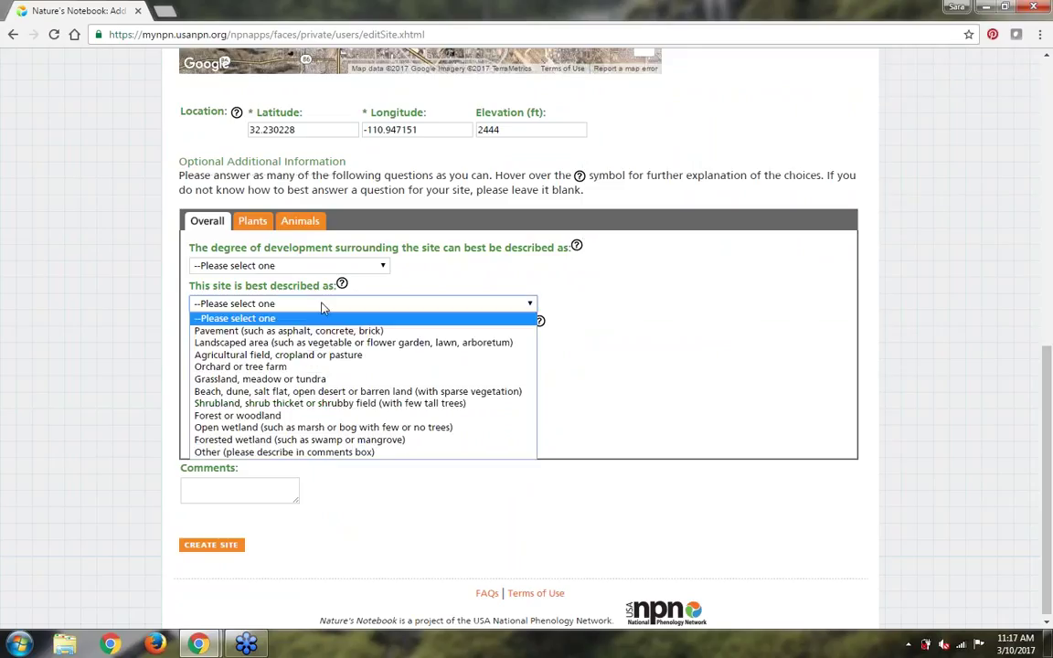
left_click(555, 336)
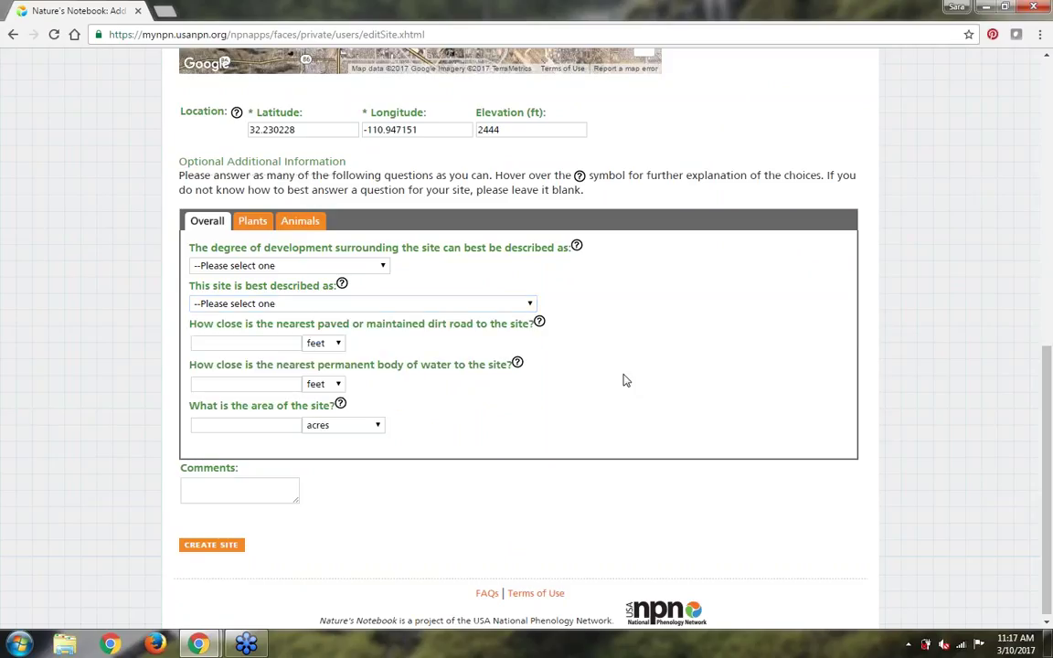
left_click(253, 222)
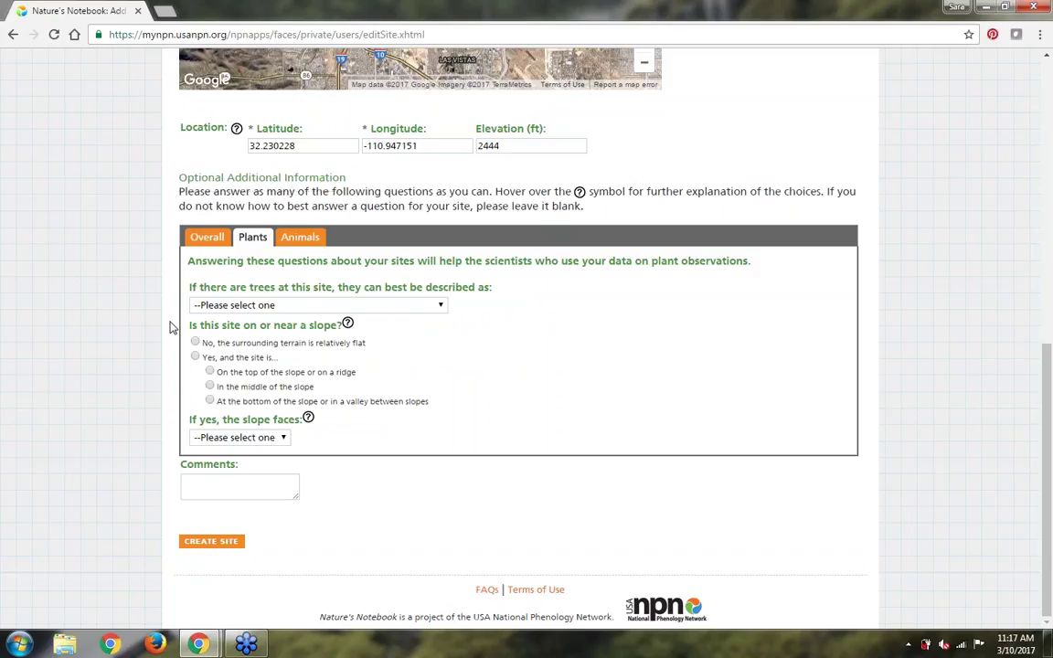
Step: In the optional animal questions, mark Cats as domesticated animals and Bird Feeder and Nest Box as features attracting animals
left_click(302, 237)
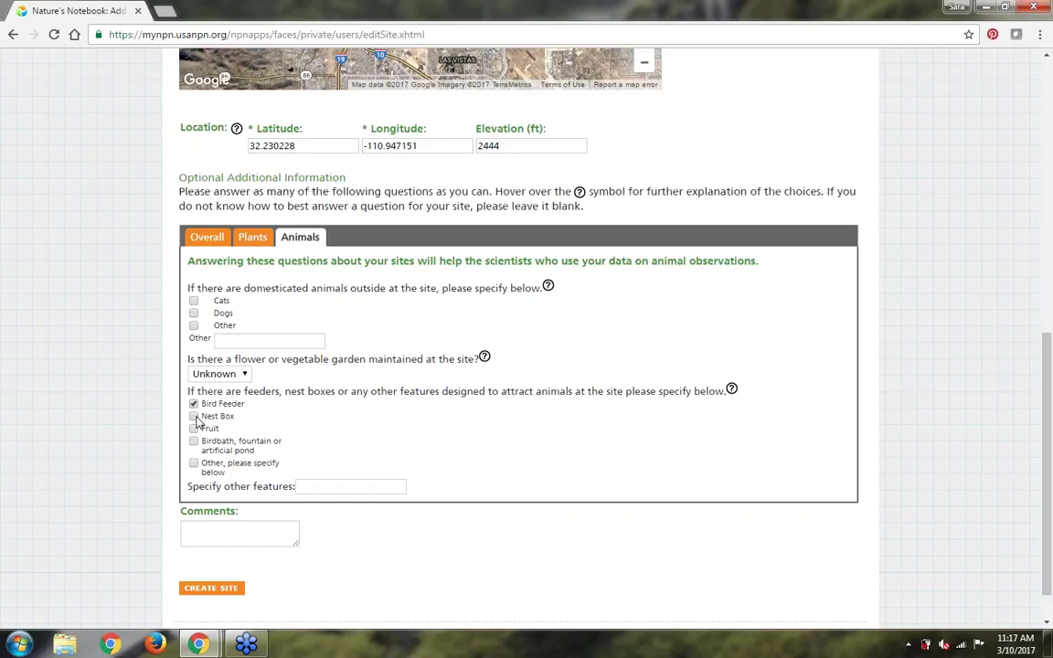
left_click(194, 417)
left_click(193, 301)
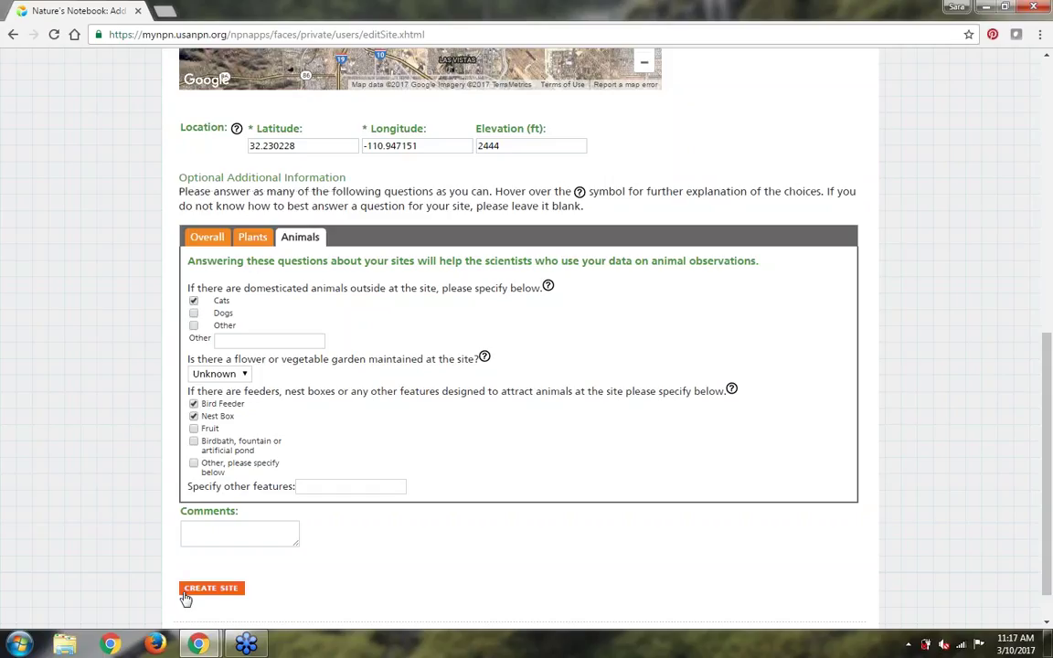
Step: Try to create the site from the details entered so far, leaving the comments empty
left_click(203, 537)
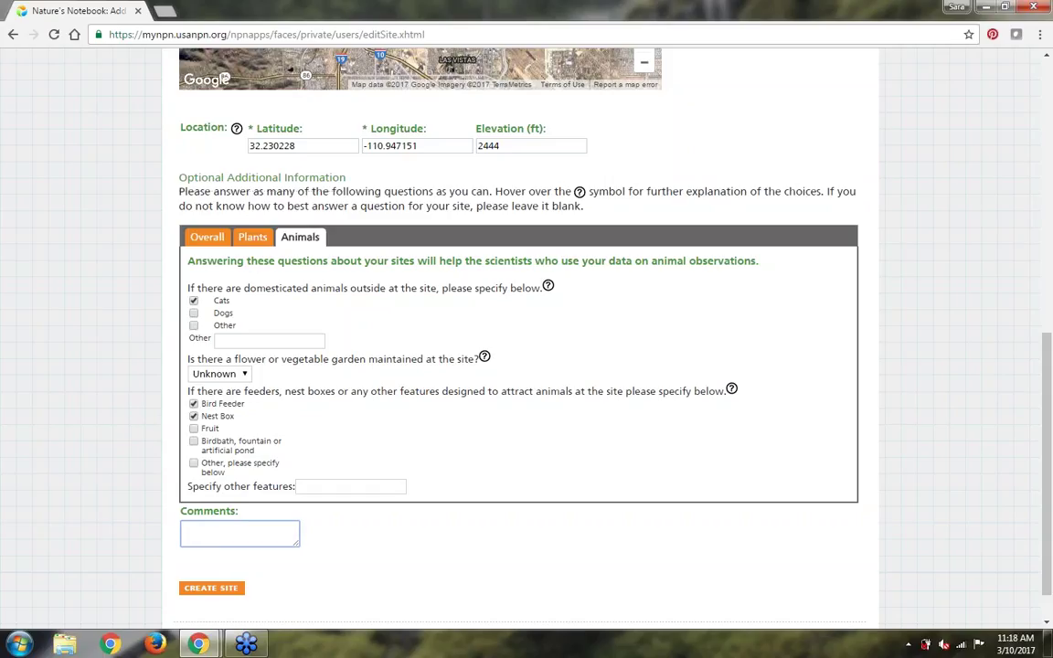
left_click(204, 590)
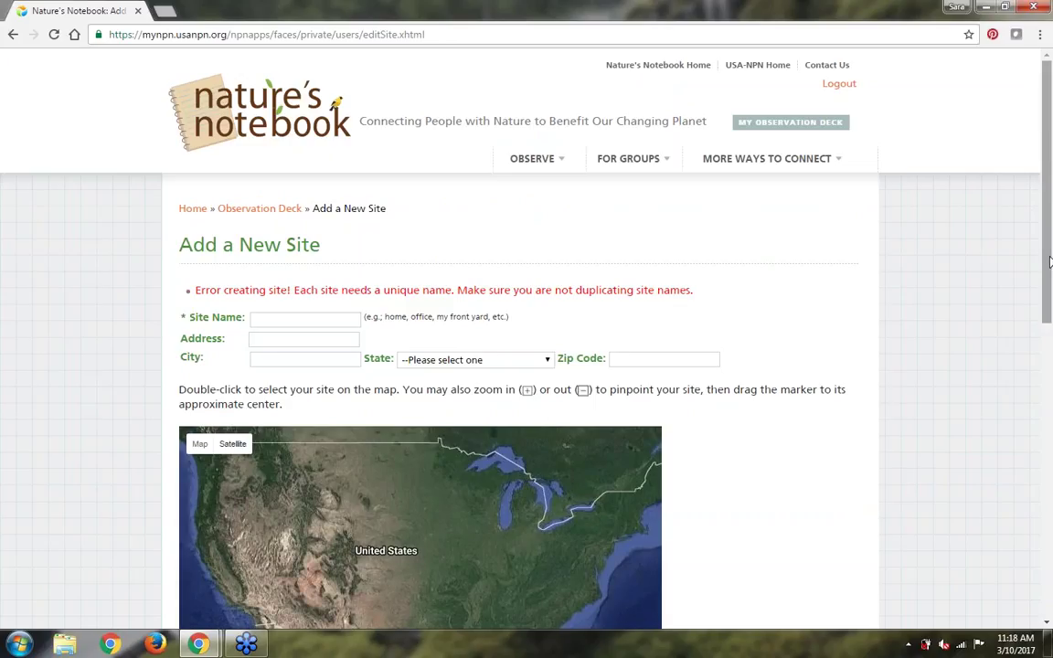
Step: Place the new site's map marker at Tucson, Arizona
scroll(1050, 265, "down", 3)
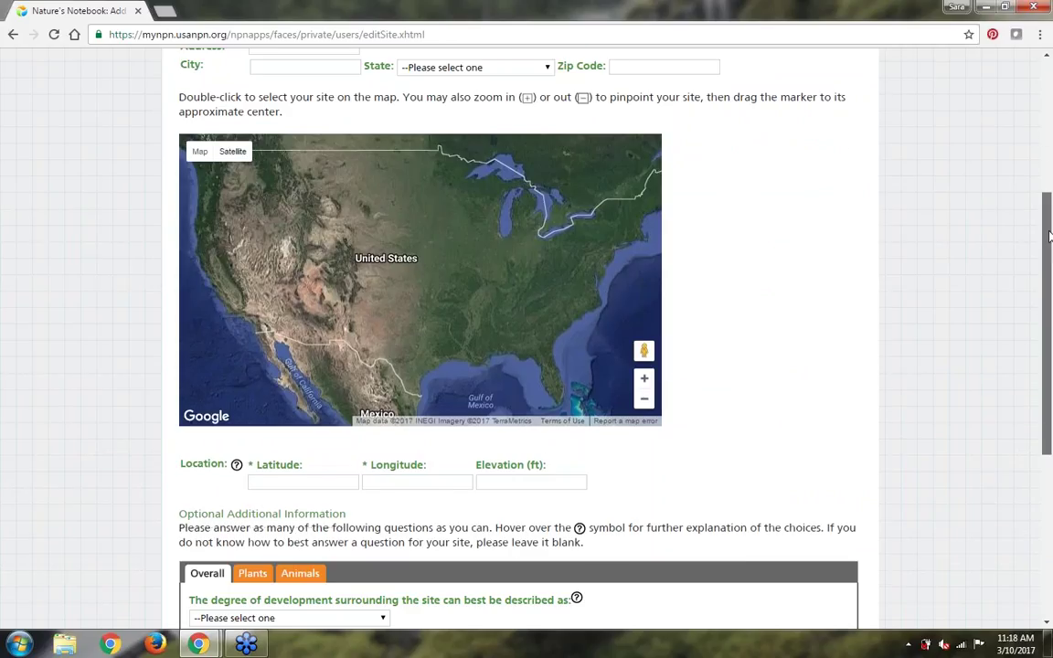
scroll(1050, 229, "up", 1)
scroll(1049, 228, "up", 2)
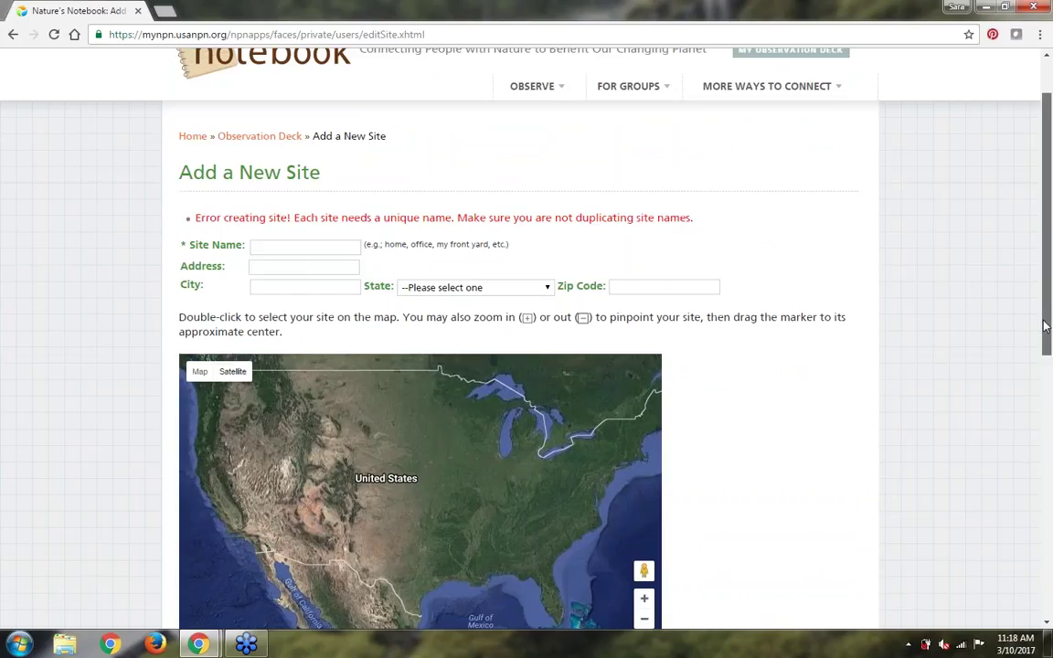
scroll(1047, 326, "down", 1)
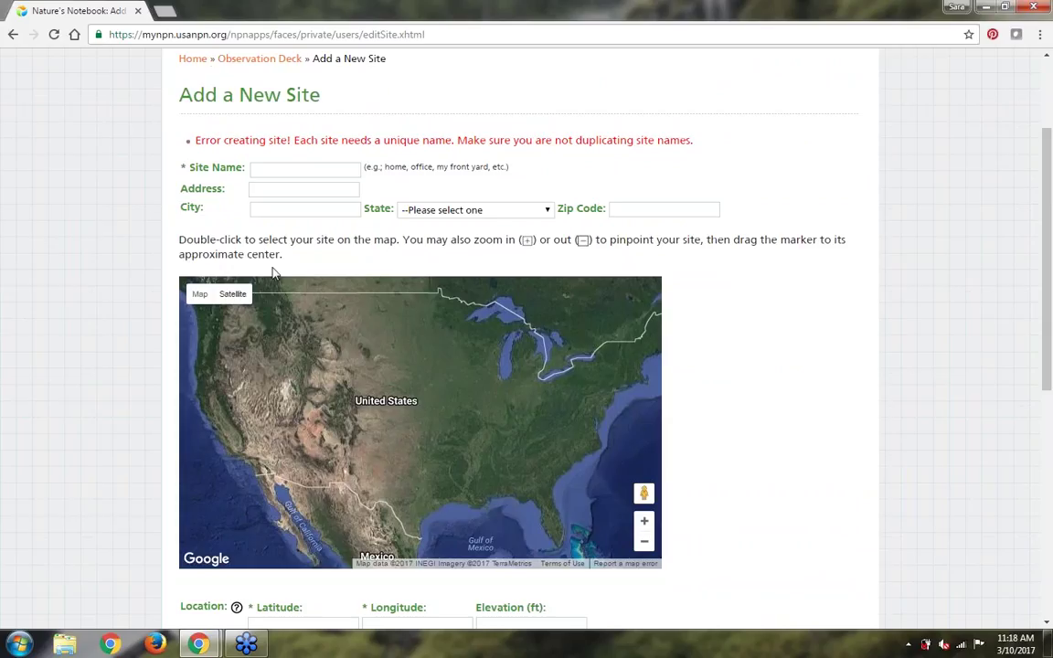
double_click(281, 447)
scroll(541, 411, "up", 1)
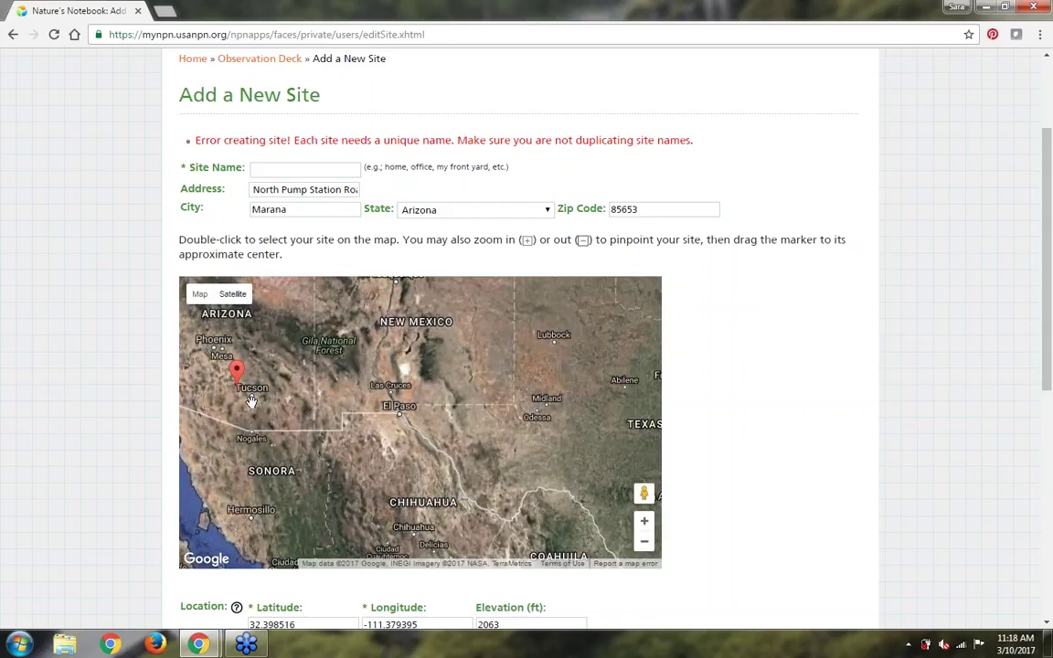
double_click(252, 402)
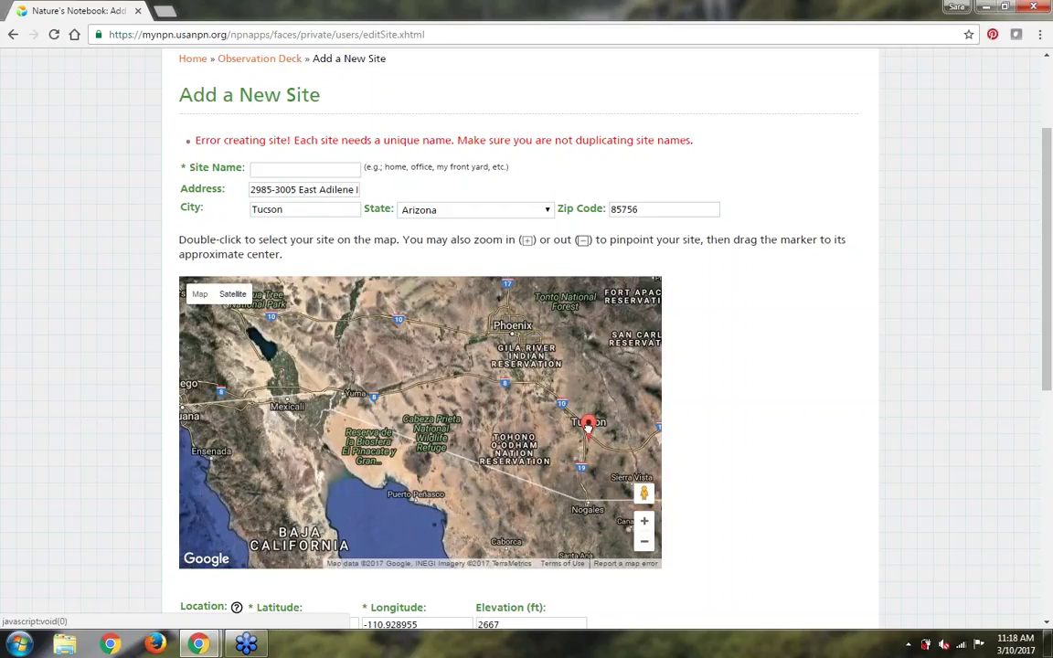
left_click_drag(588, 426, 589, 425)
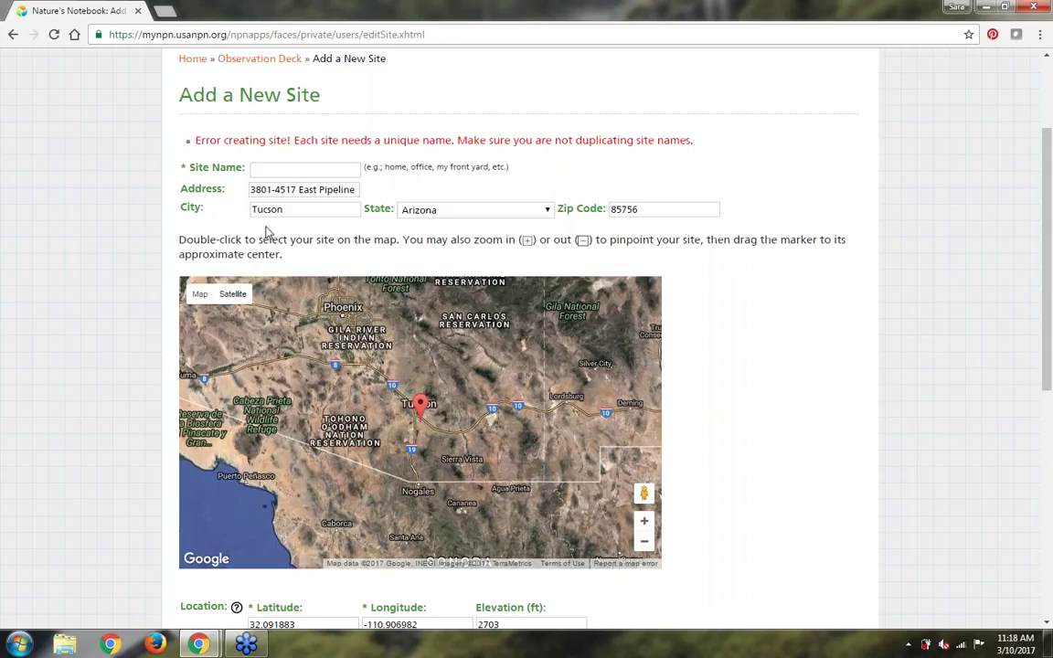
Step: Name the site "Webinar Test Site" and create it without answering the optional questions
left_click(288, 167)
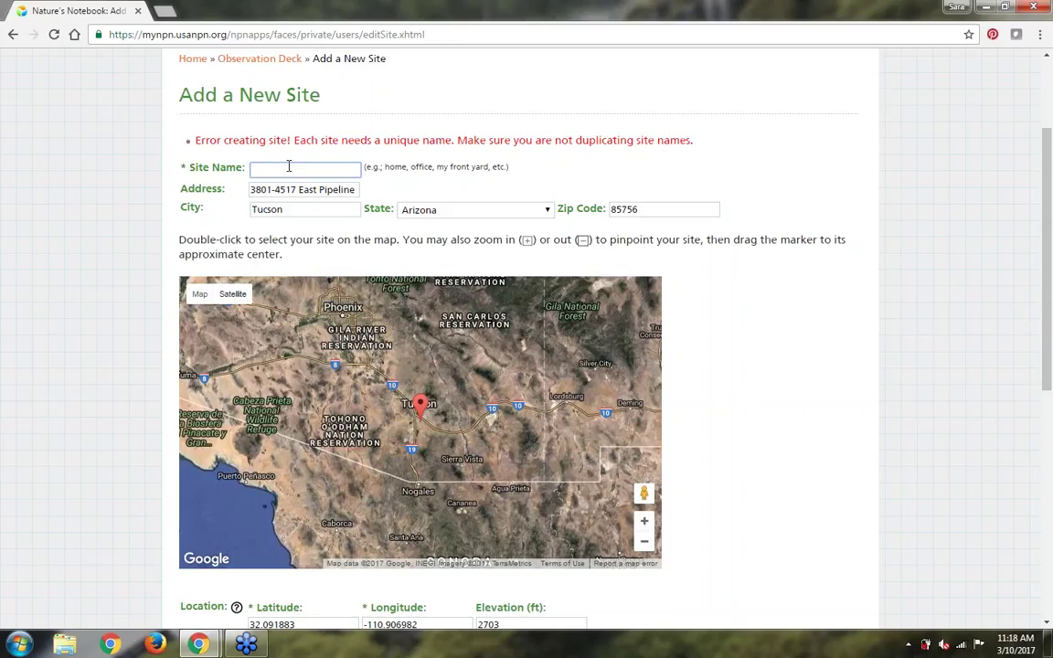
type("Webinar Test Site")
left_click(779, 338)
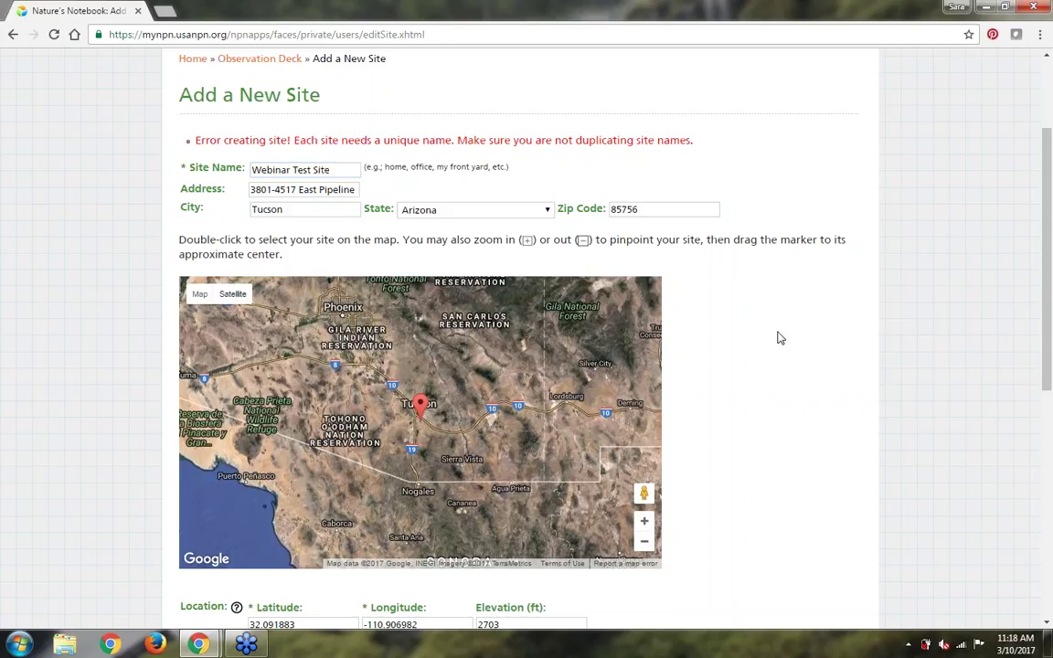
scroll(779, 338, "down", 5)
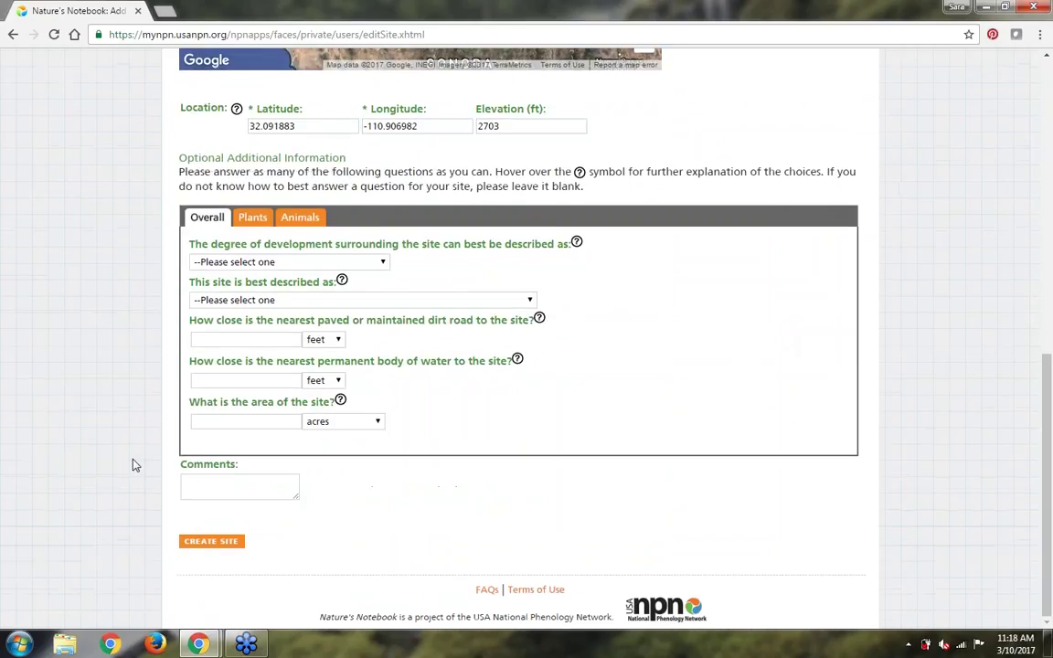
left_click(216, 542)
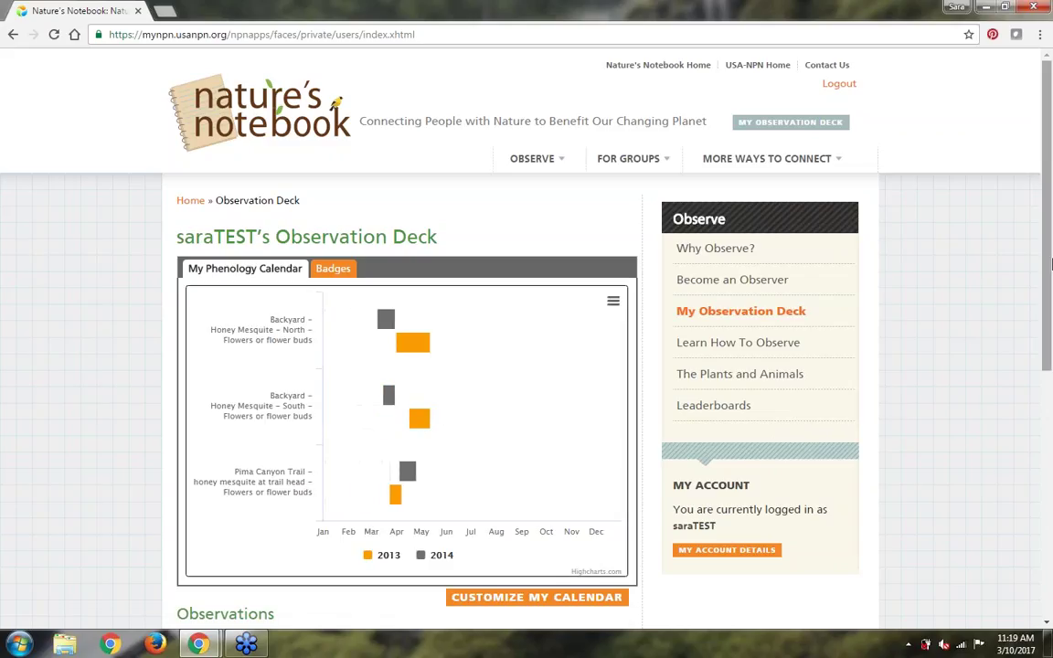
Step: Open the plant editing page for Webinar Test Site, and bring up The Plants and Animals species search in a separate tab
left_click_drag(1052, 264, 1051, 561)
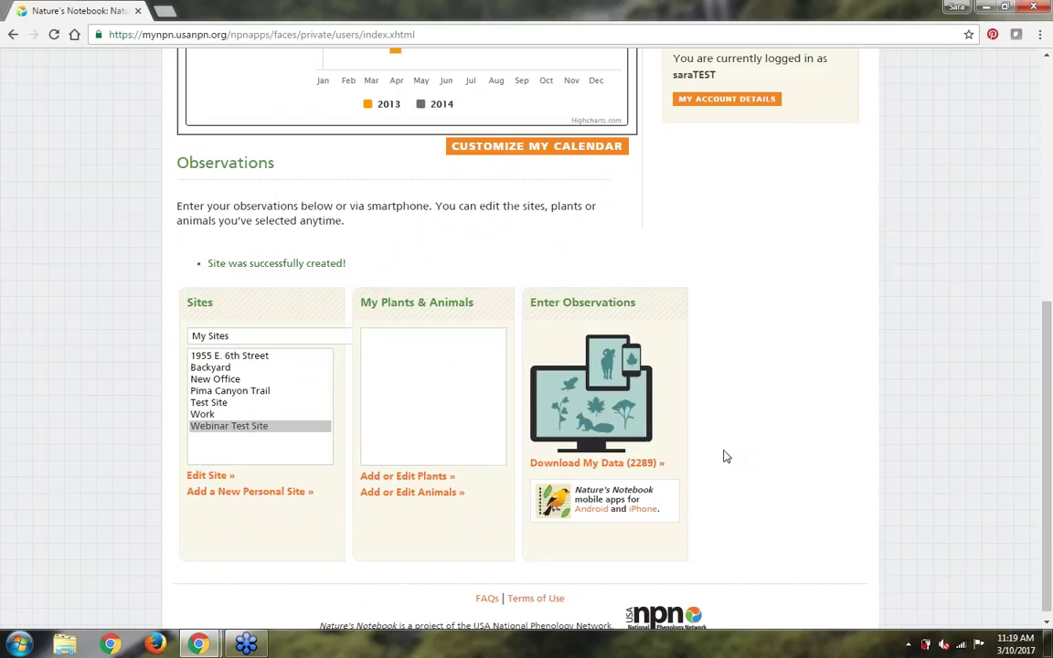
left_click(399, 482)
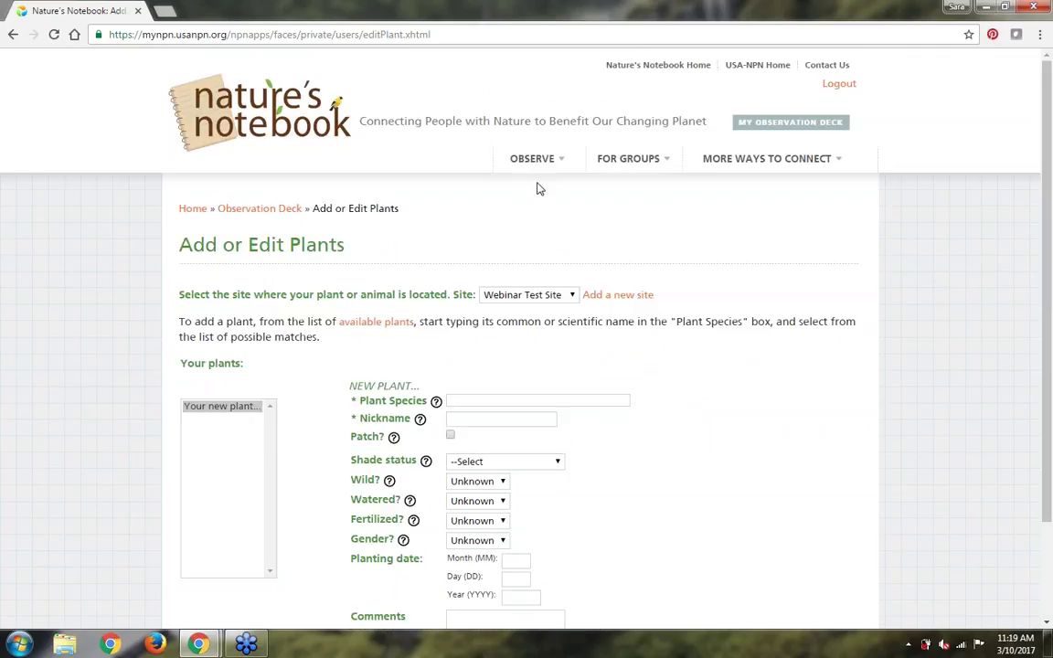
mouse_move(546, 167)
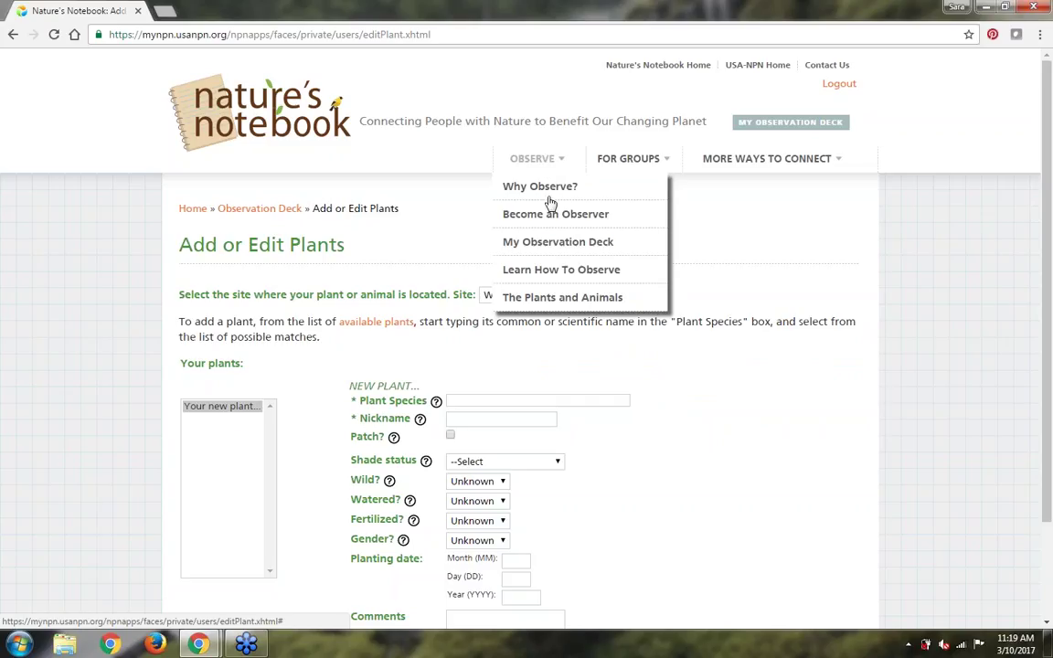
right_click(559, 301)
left_click(586, 311)
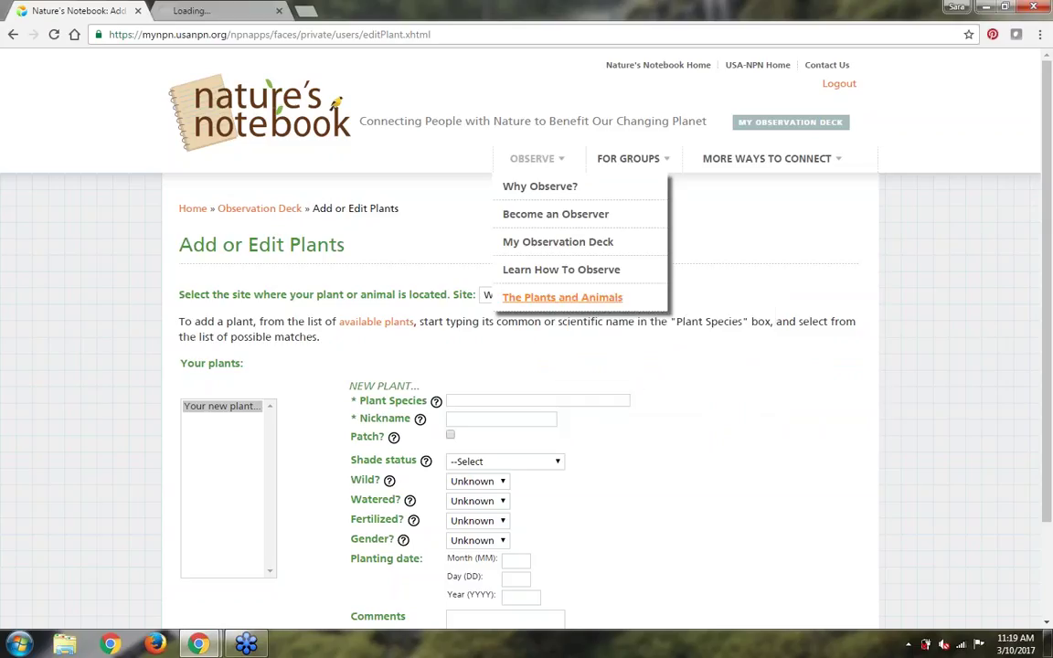
left_click(226, 11)
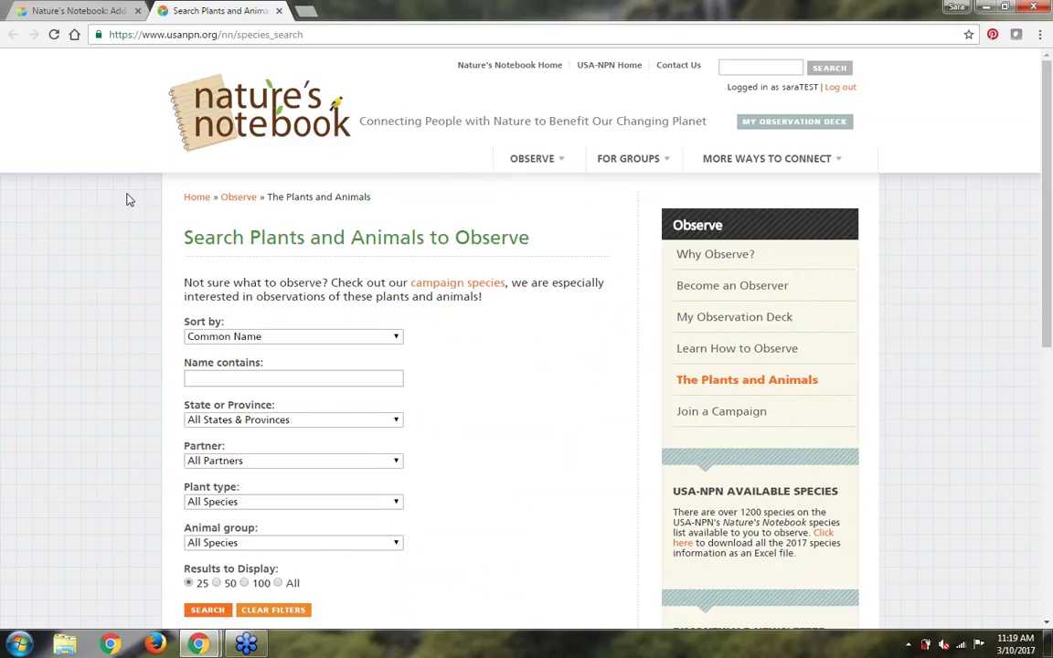
Step: Restrict the species search to the state of Arizona, keeping the results sorted by Common Name
scroll(129, 199, "down", 2)
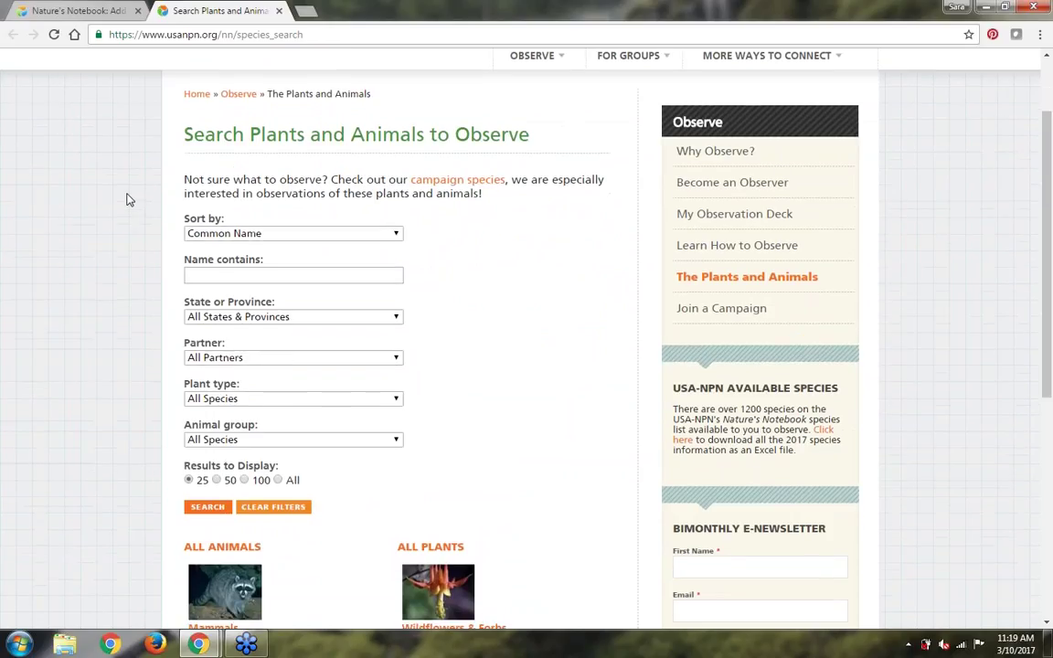
scroll(129, 199, "down", 2)
left_click(301, 163)
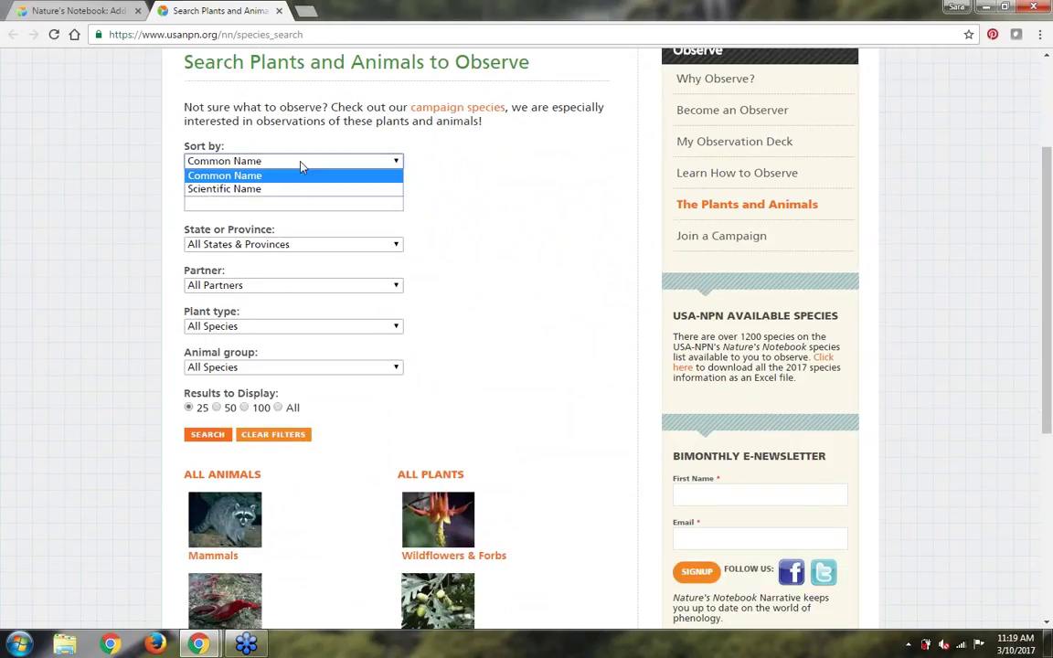
left_click(301, 166)
left_click(305, 201)
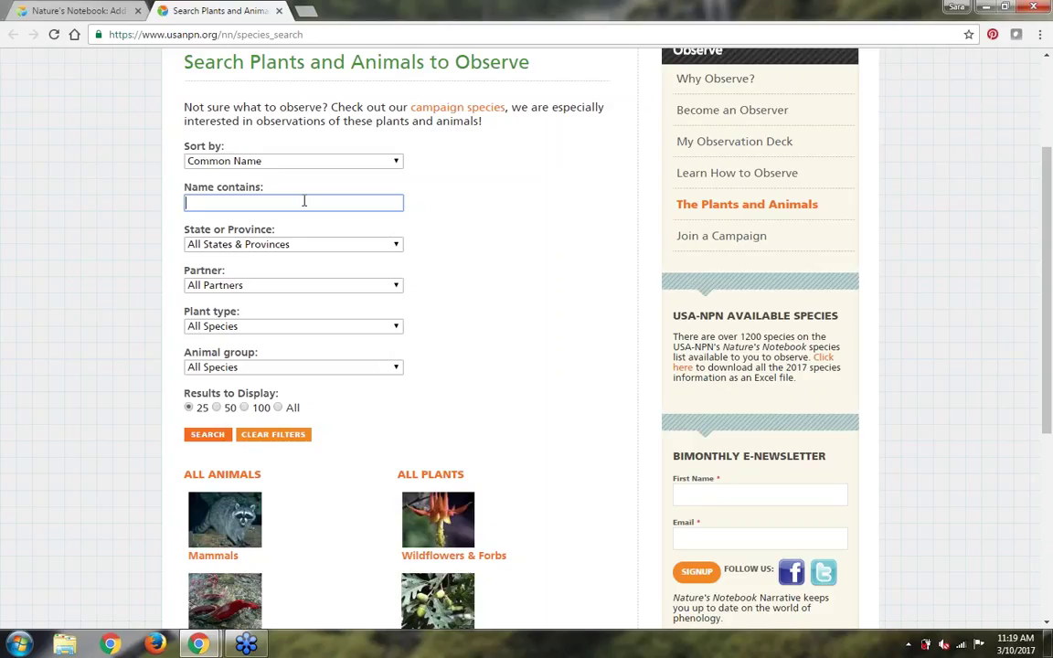
left_click(309, 245)
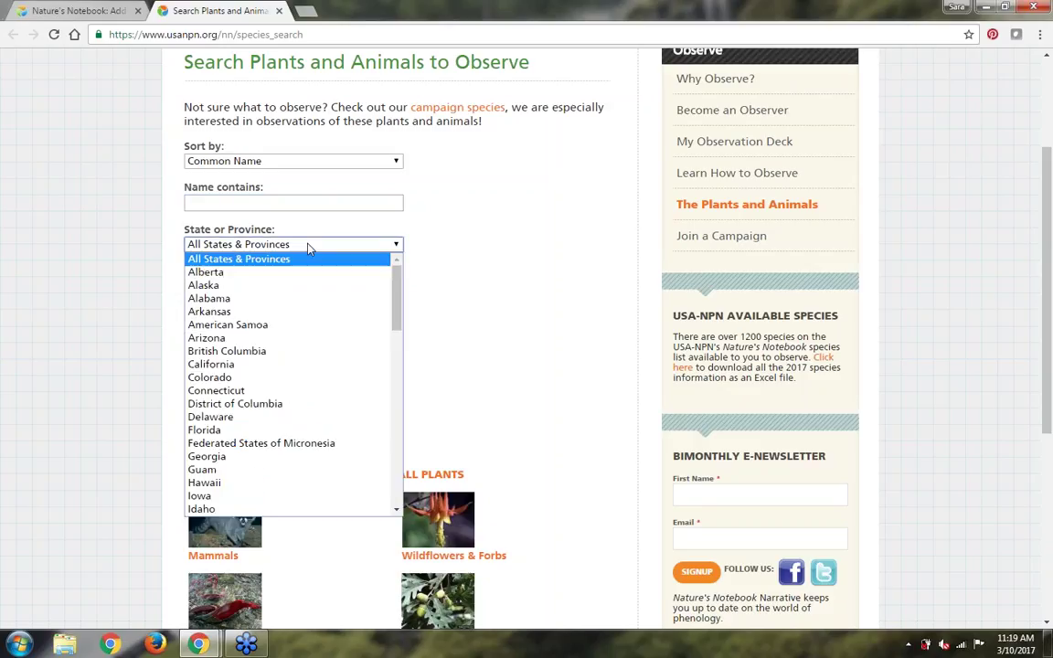
left_click(288, 339)
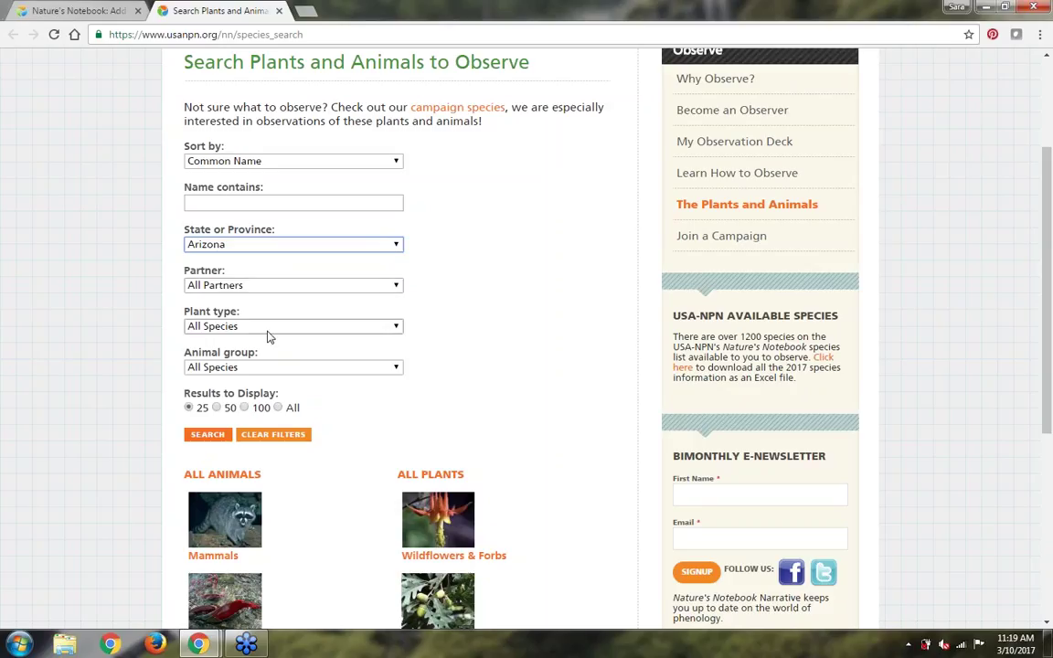
Step: Review the plant type and animal group choices, and search for all Arizona species with 100 results displayed
left_click(268, 329)
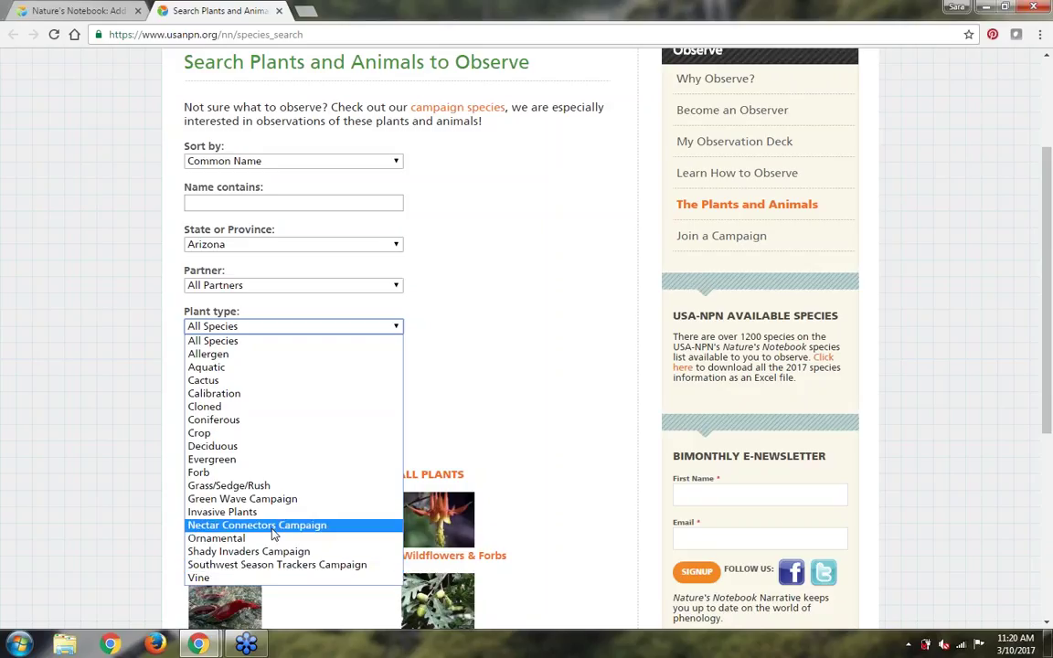
left_click(487, 428)
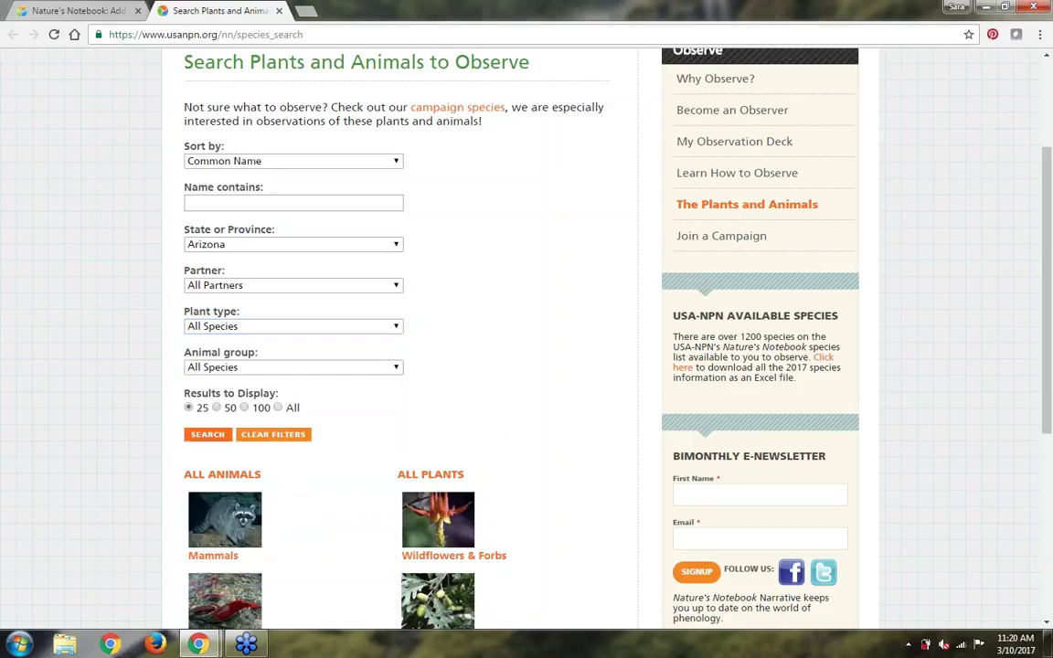
left_click(306, 367)
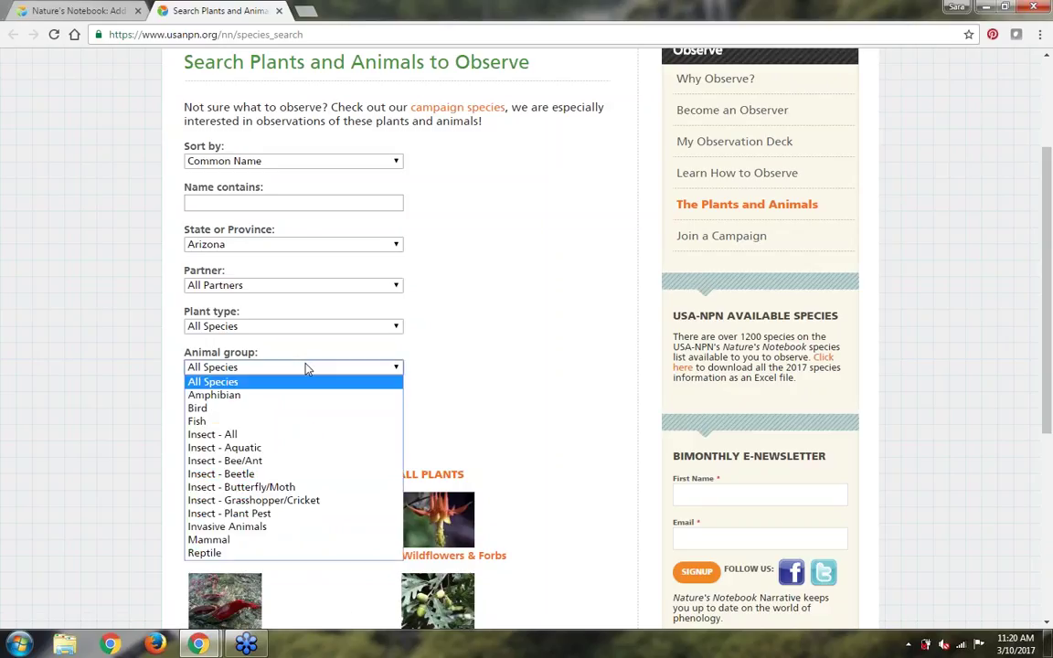
left_click(512, 348)
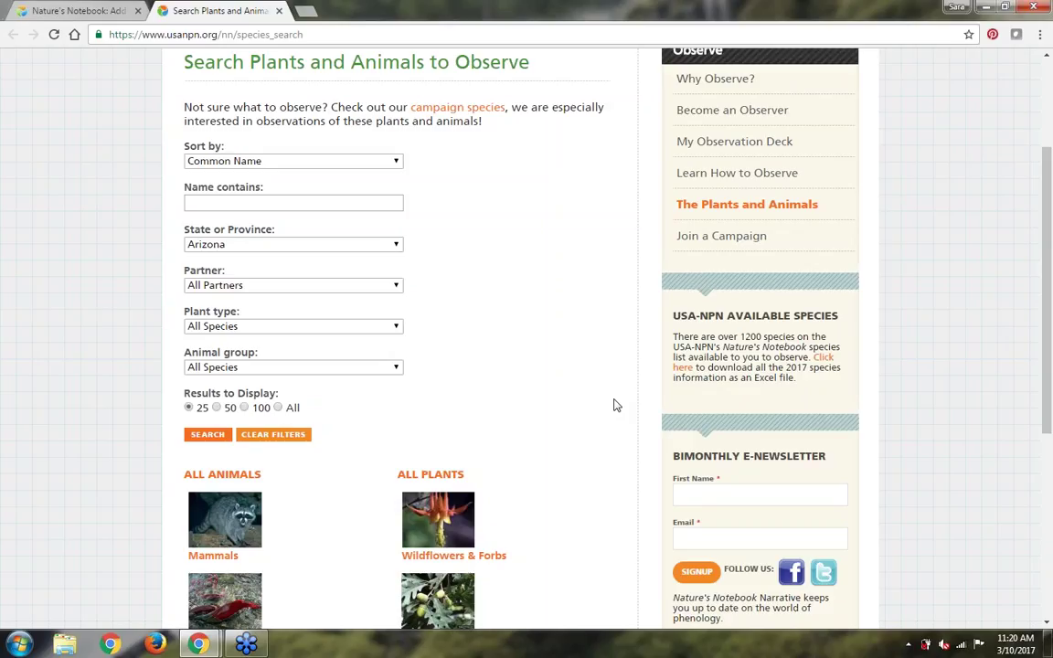
scroll(615, 405, "down", 2)
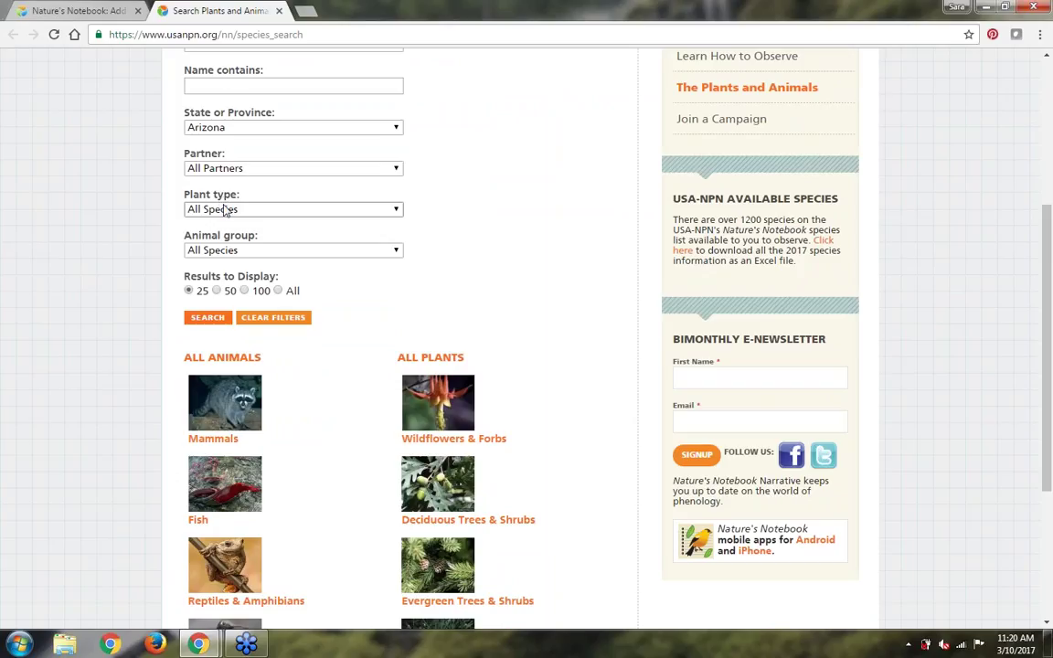
left_click(243, 291)
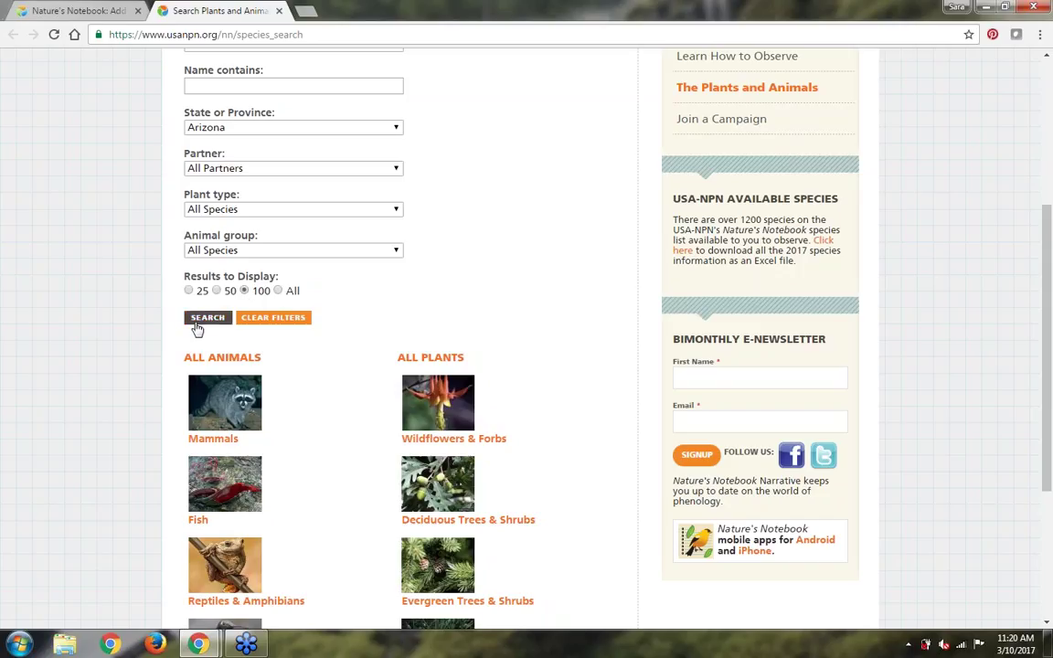
left_click(197, 322)
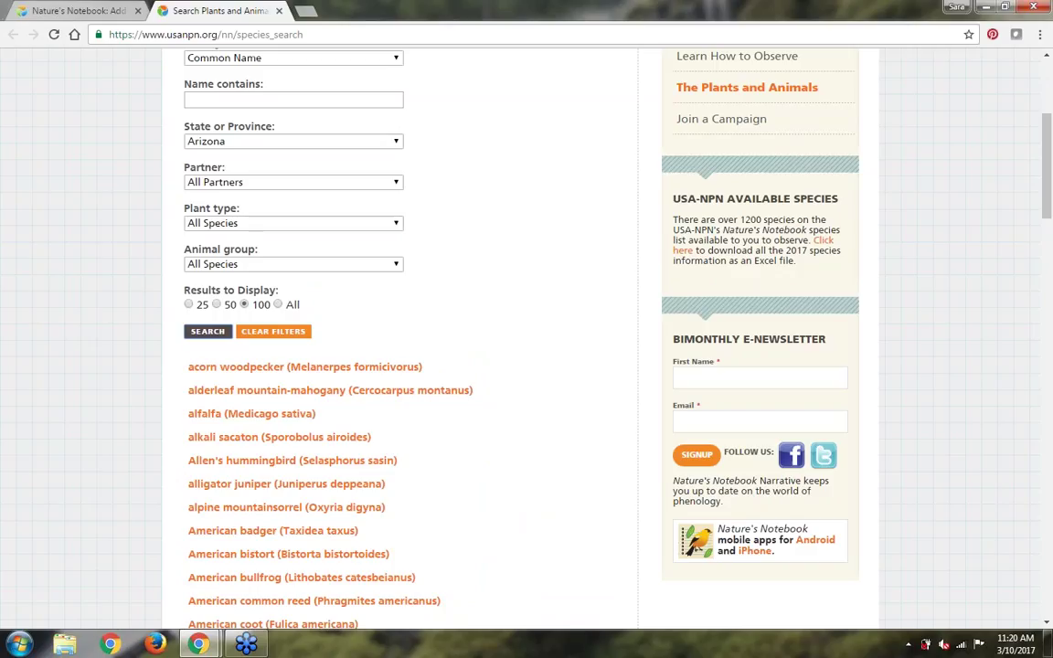
Step: Browse the species results and open the Arizona walnut (Juglans major) profile
scroll(527, 329, "down", 2)
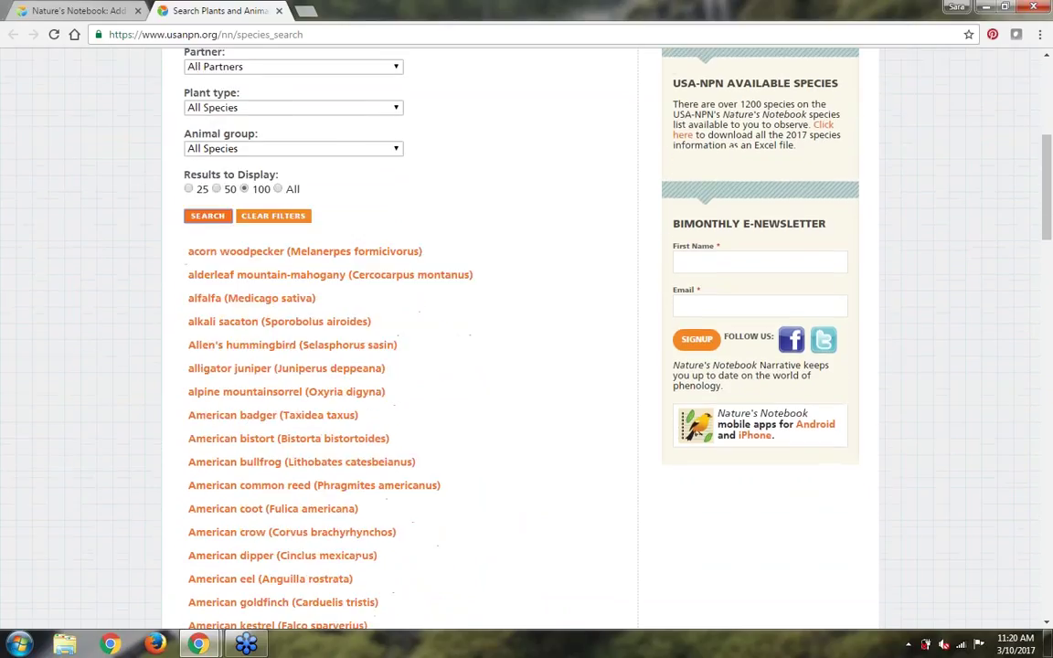
scroll(302, 319, "down", 4)
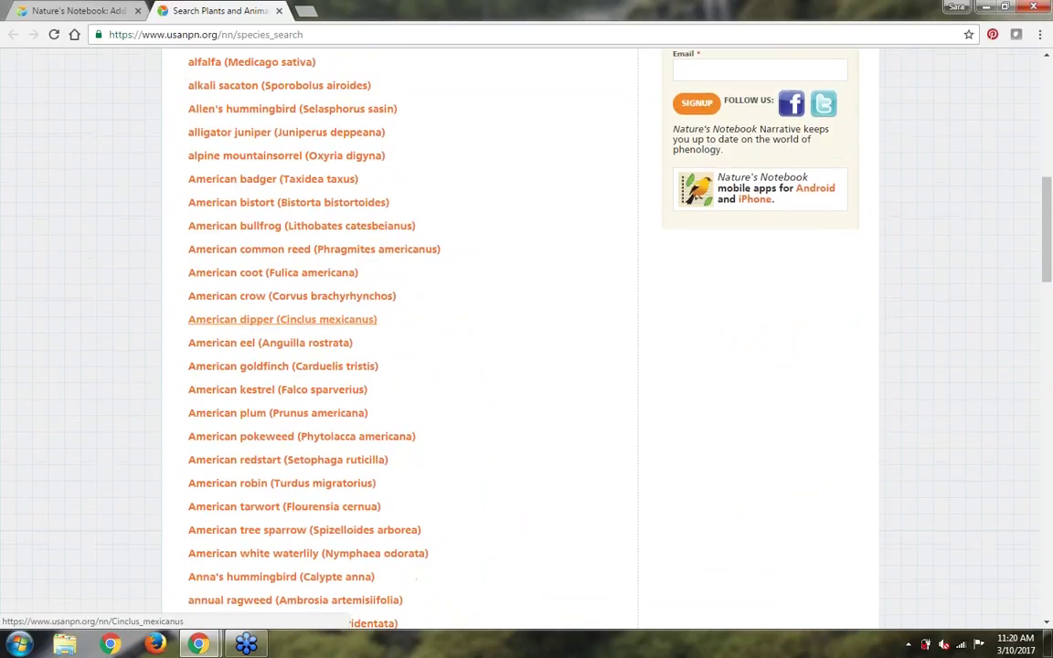
scroll(216, 317, "down", 5)
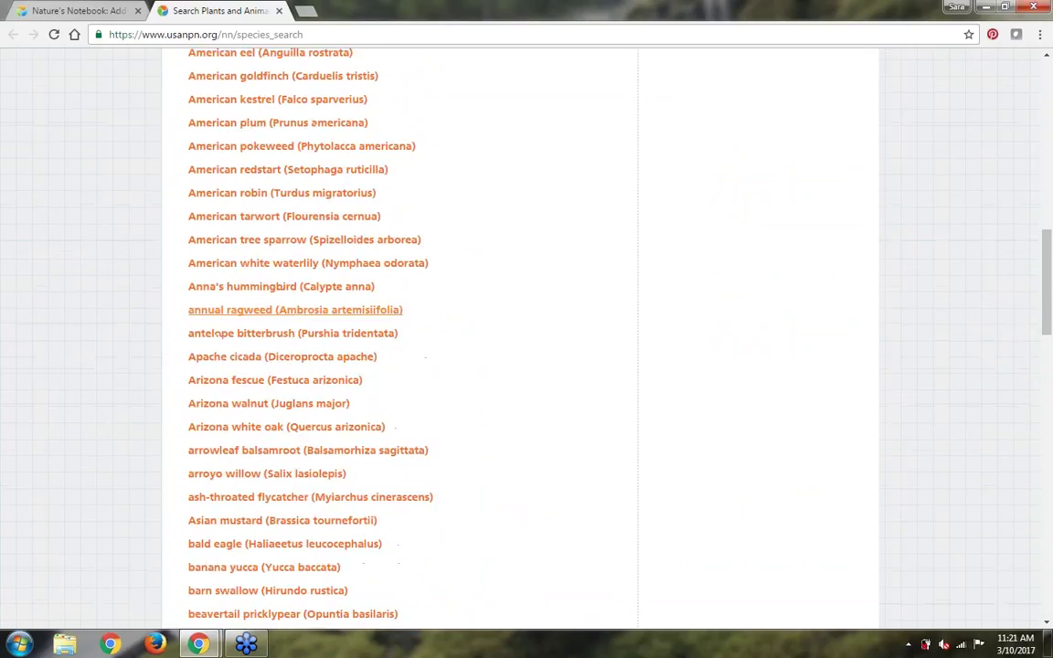
scroll(216, 333, "down", 1)
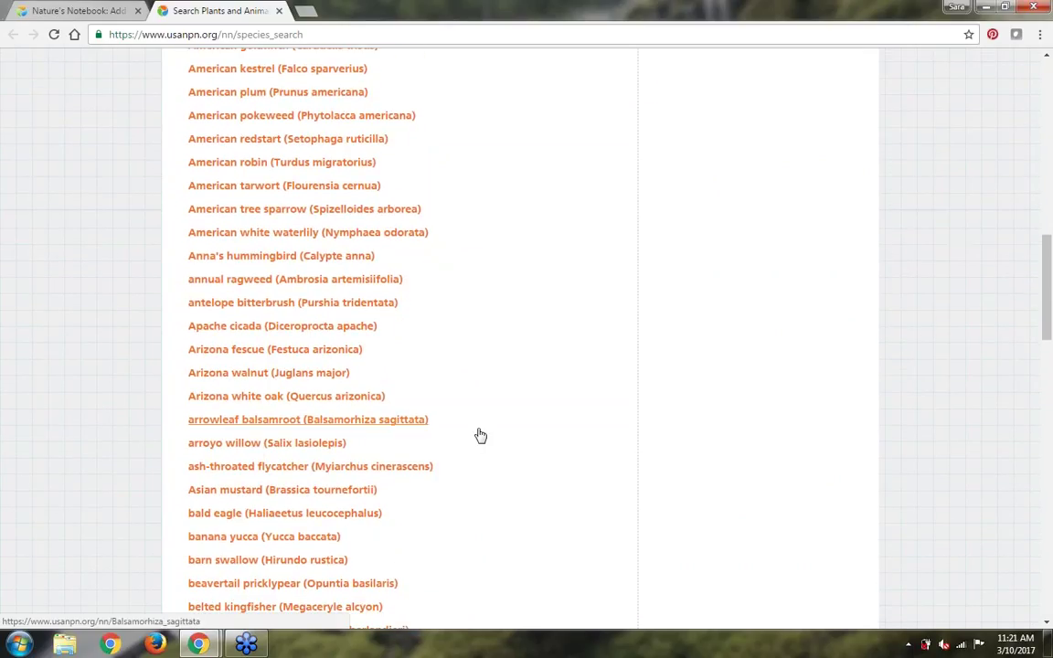
left_click(309, 375)
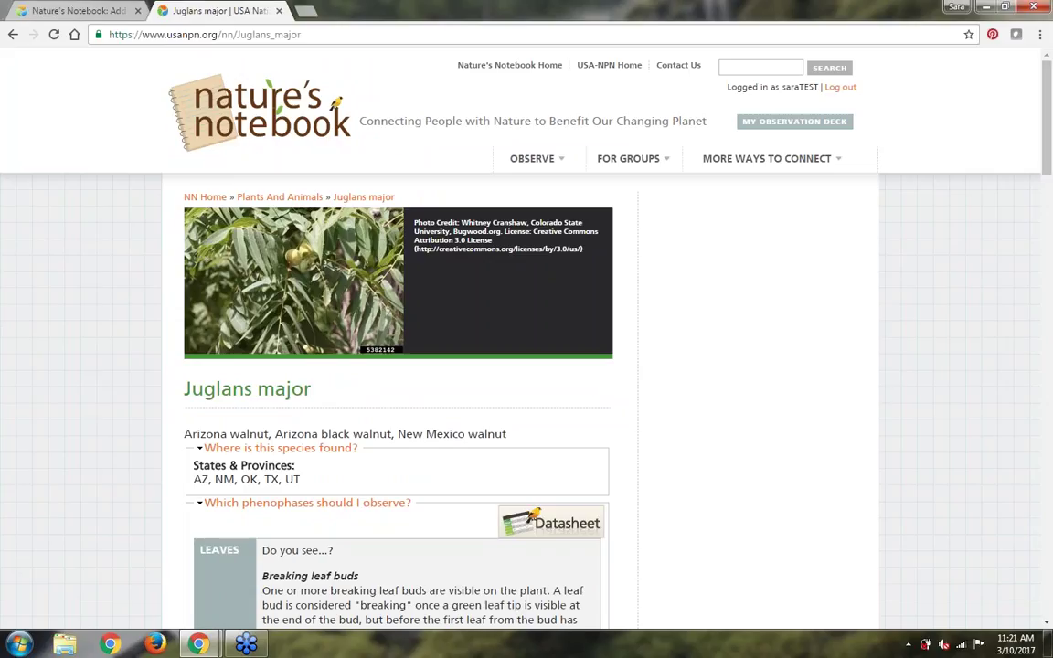
scroll(527, 347, "down", 2)
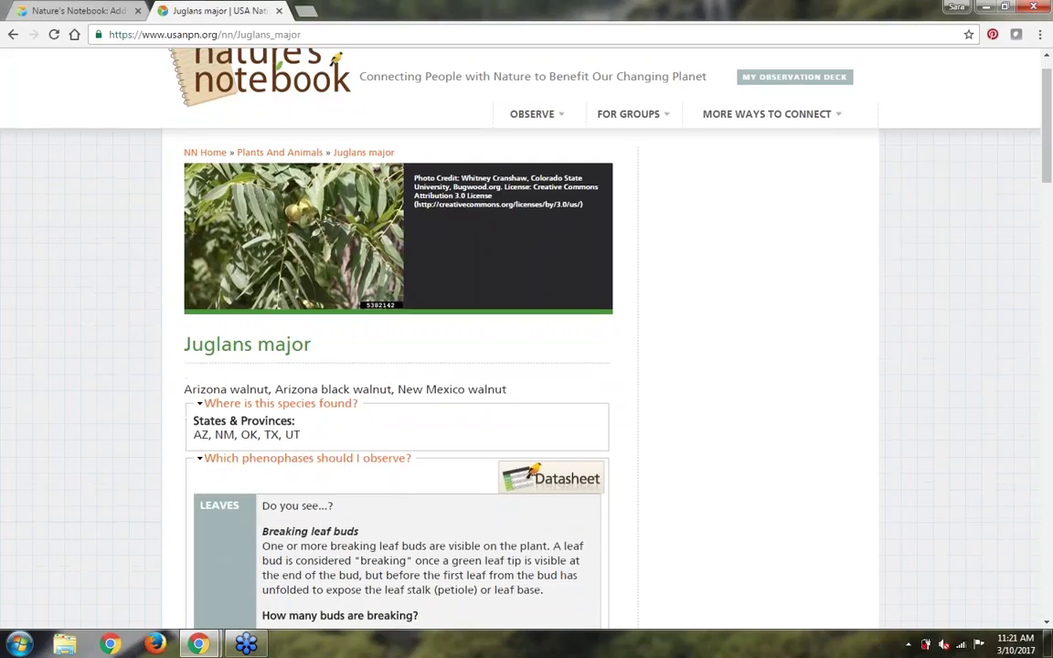
Step: Read the Arizona walnut's breaking leaf buds description, view its further FAQ explanation, and return to the species profile
scroll(526, 347, "down", 2)
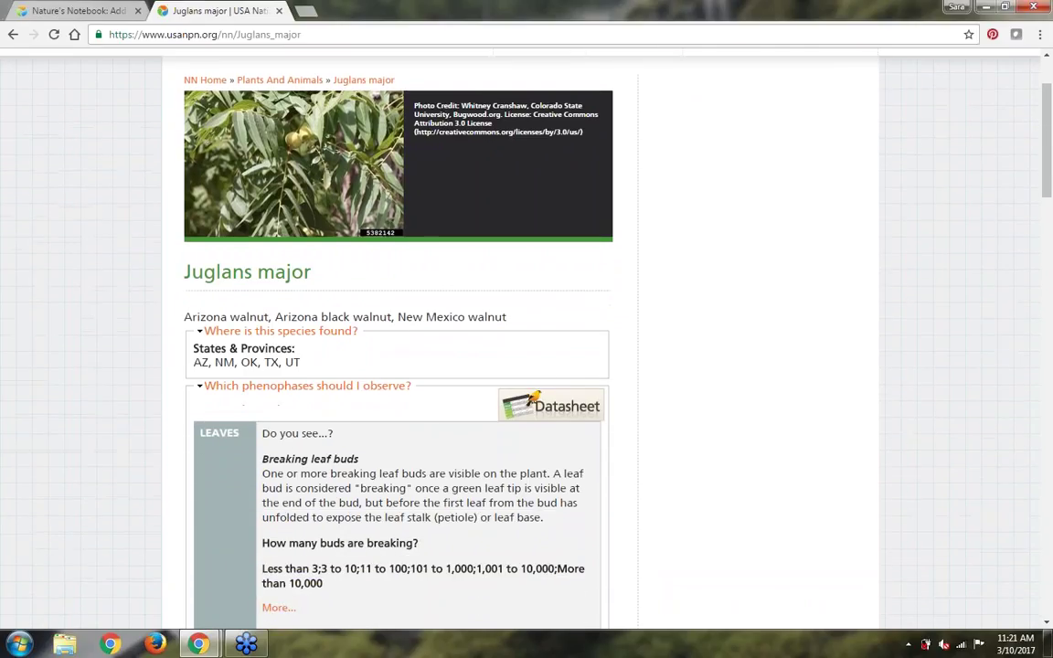
scroll(527, 347, "down", 2)
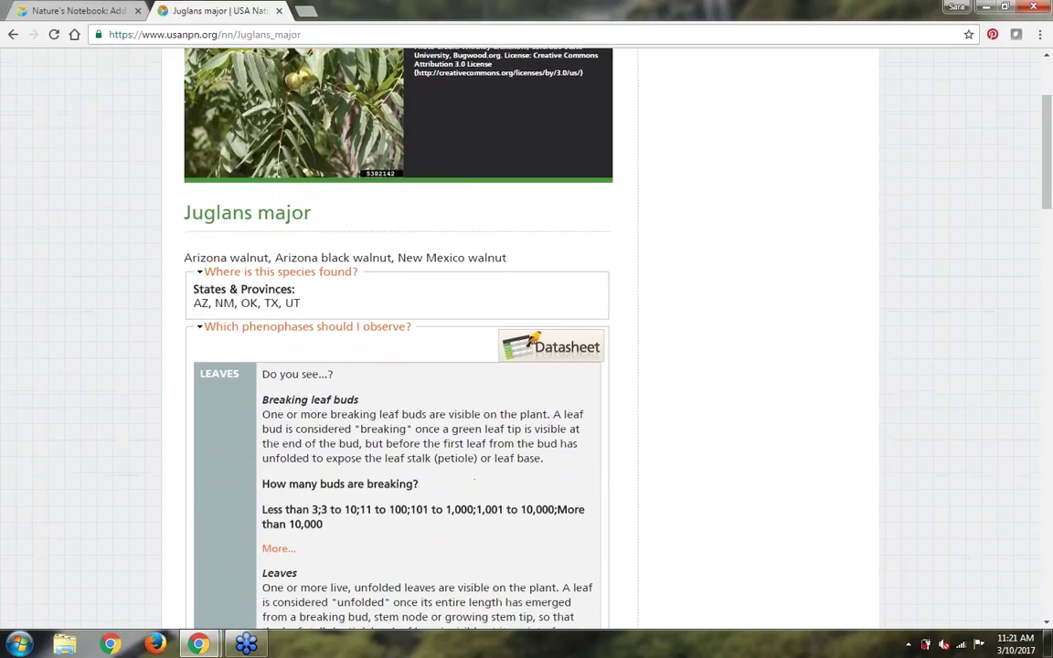
scroll(527, 348, "down", 2)
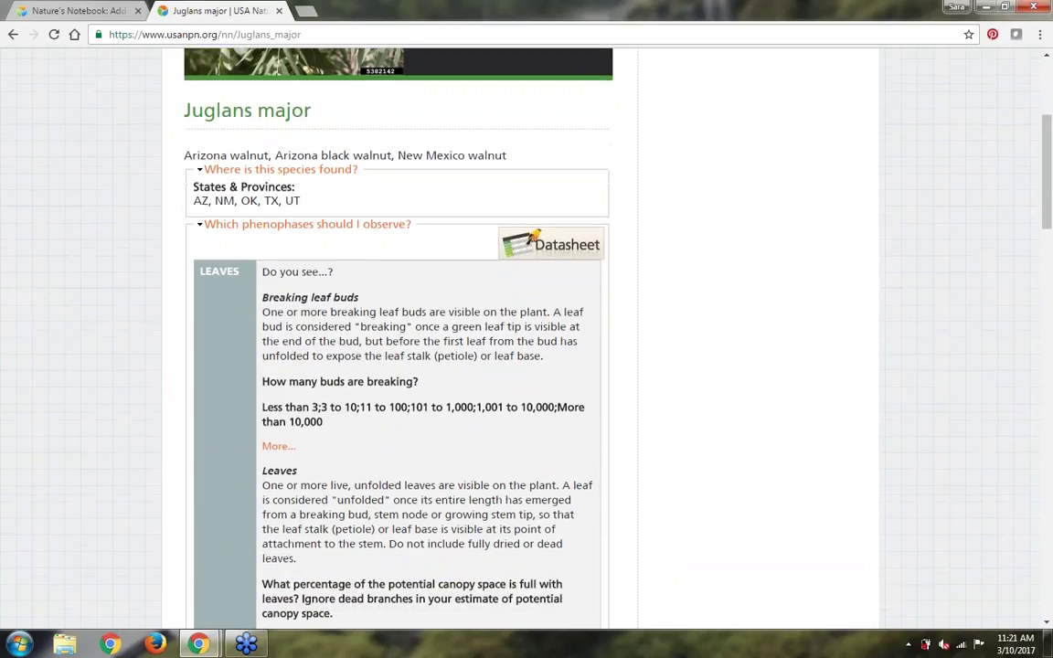
scroll(526, 348, "down", 1)
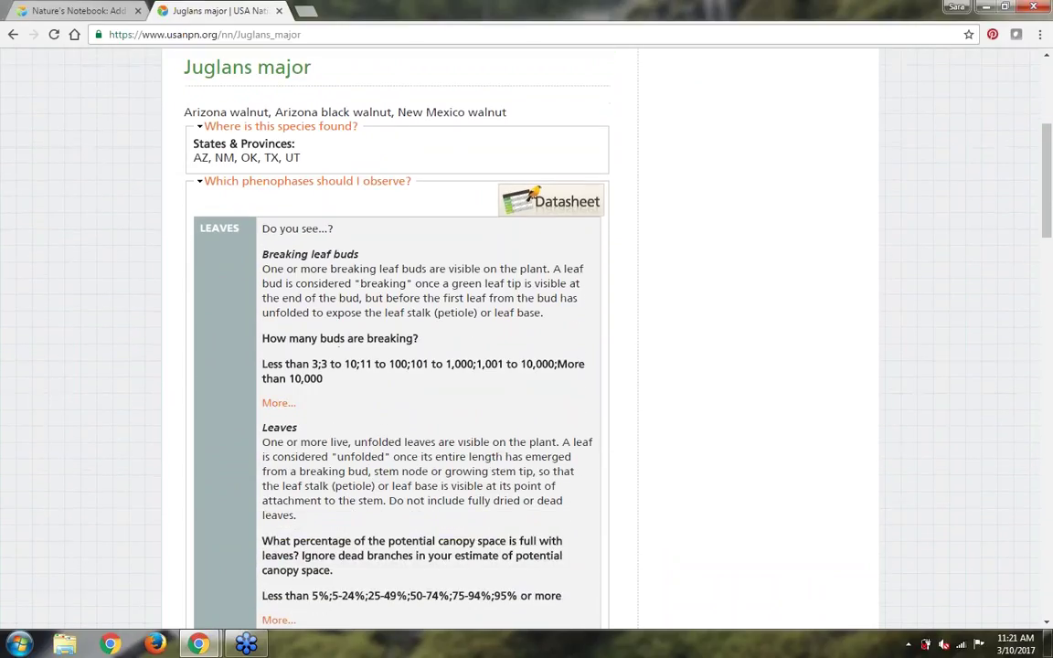
scroll(527, 348, "down", 1)
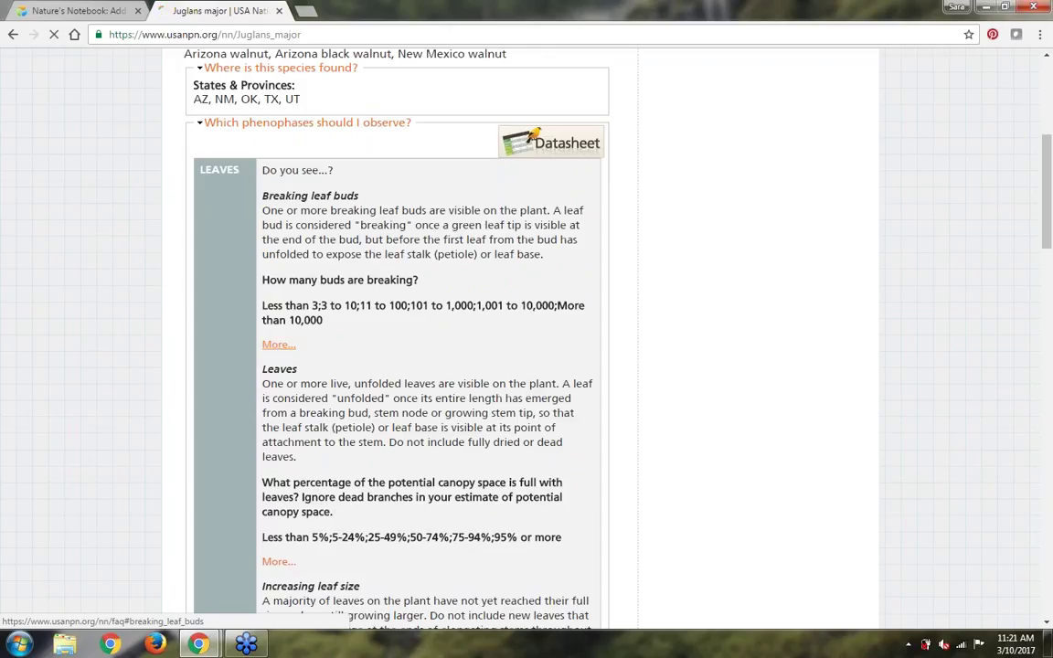
left_click(279, 348)
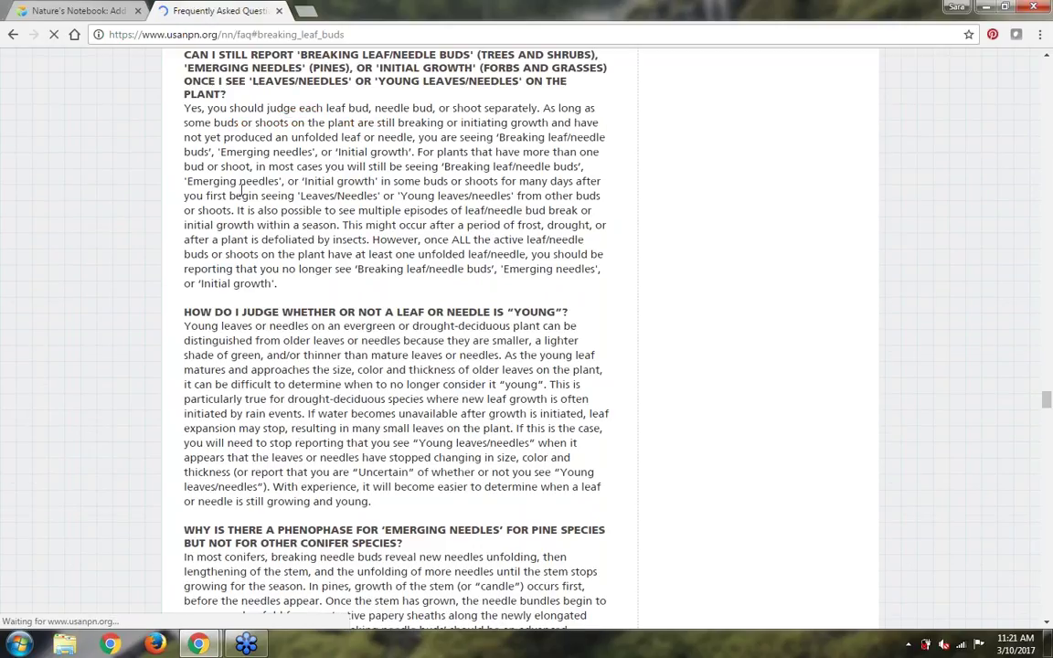
left_click(9, 36)
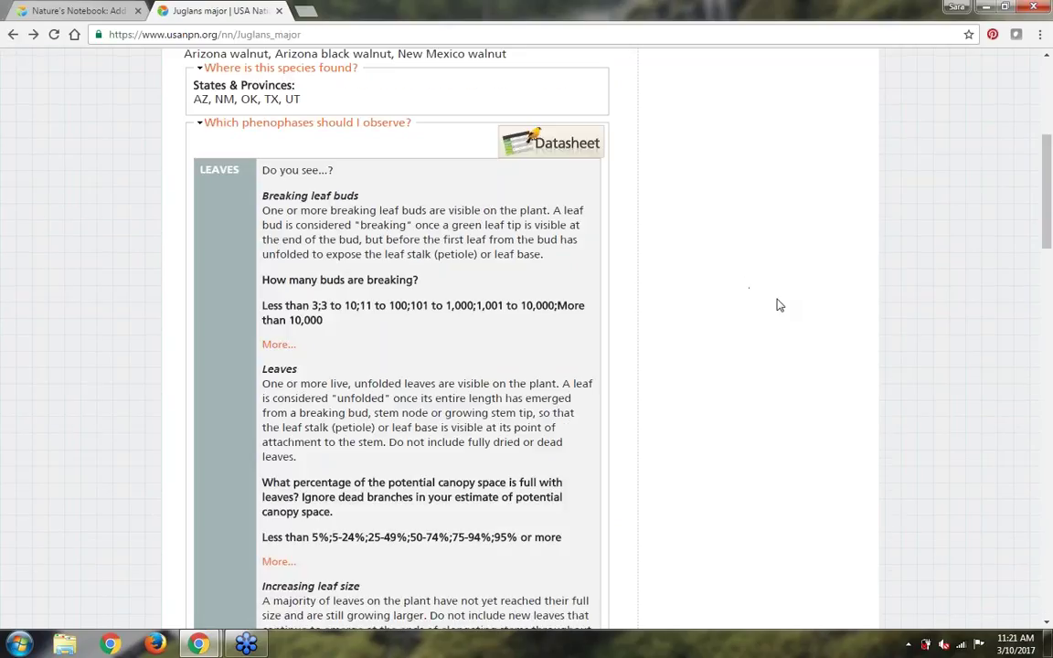
Step: Examine the leaf, flower, pollen and fruit phenophase definitions through the end of the Arizona walnut profile
scroll(778, 305, "down", 1)
scroll(778, 304, "down", 4)
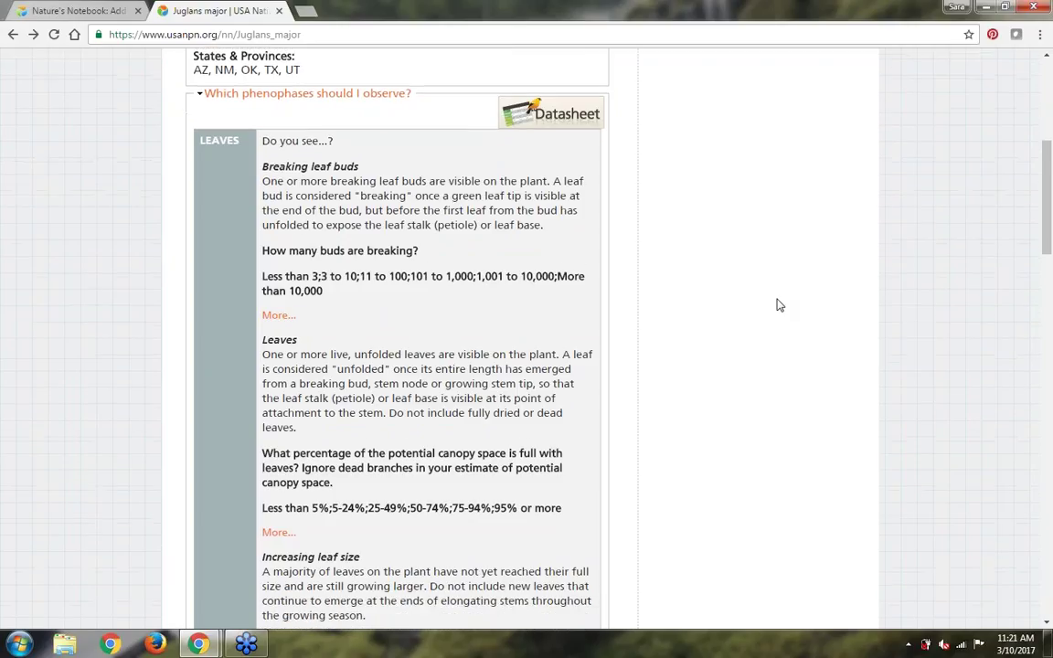
scroll(778, 305, "down", 1)
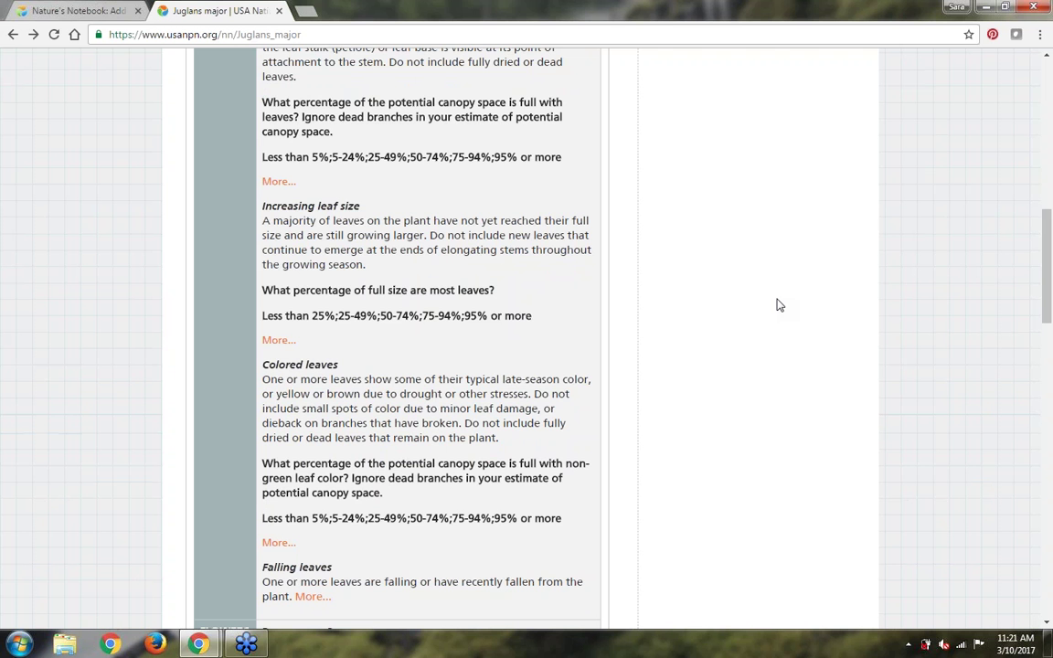
scroll(778, 304, "down", 1)
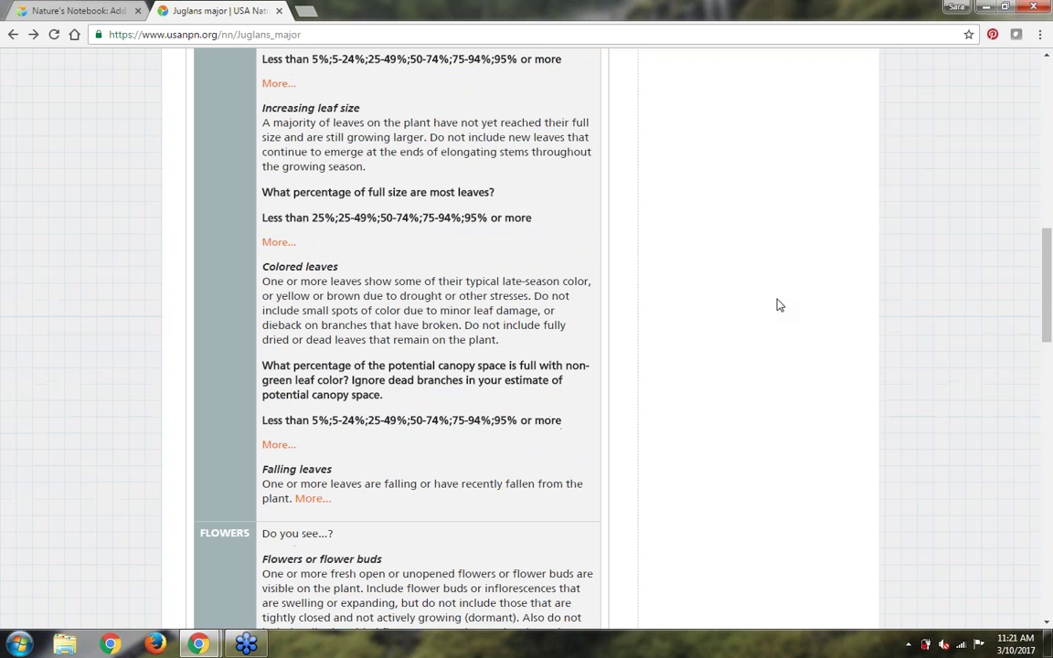
scroll(778, 305, "down", 8)
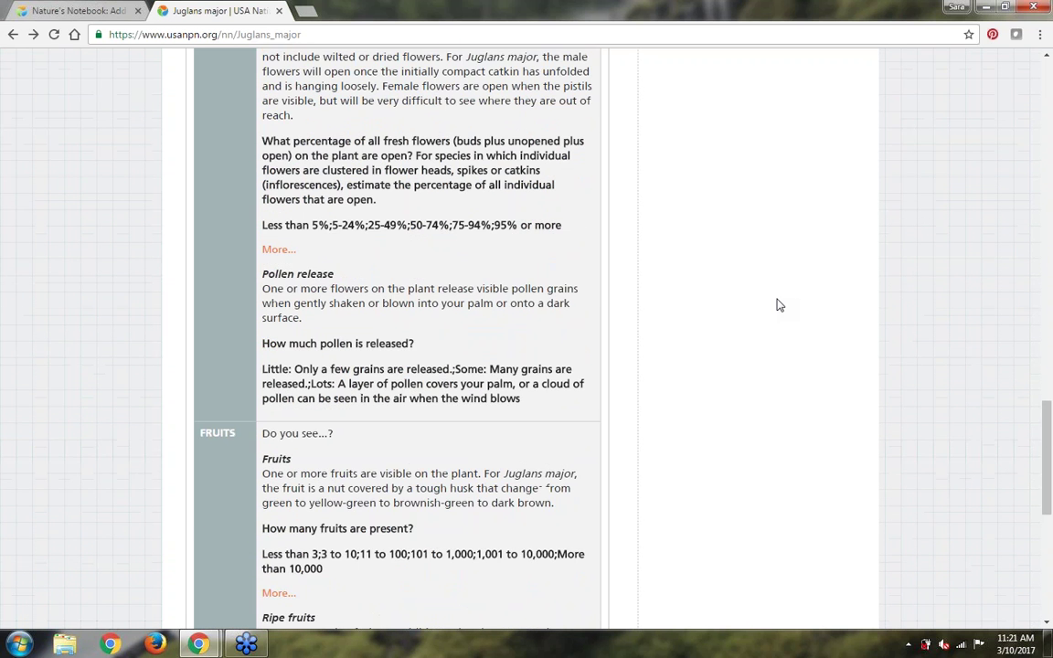
scroll(778, 304, "down", 3)
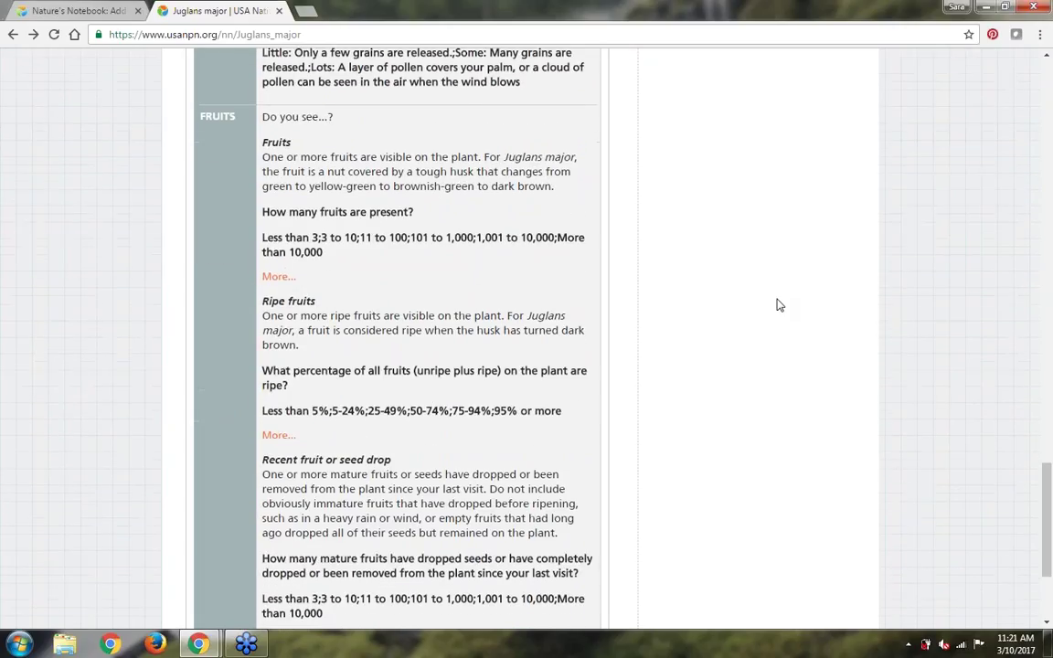
scroll(778, 304, "down", 2)
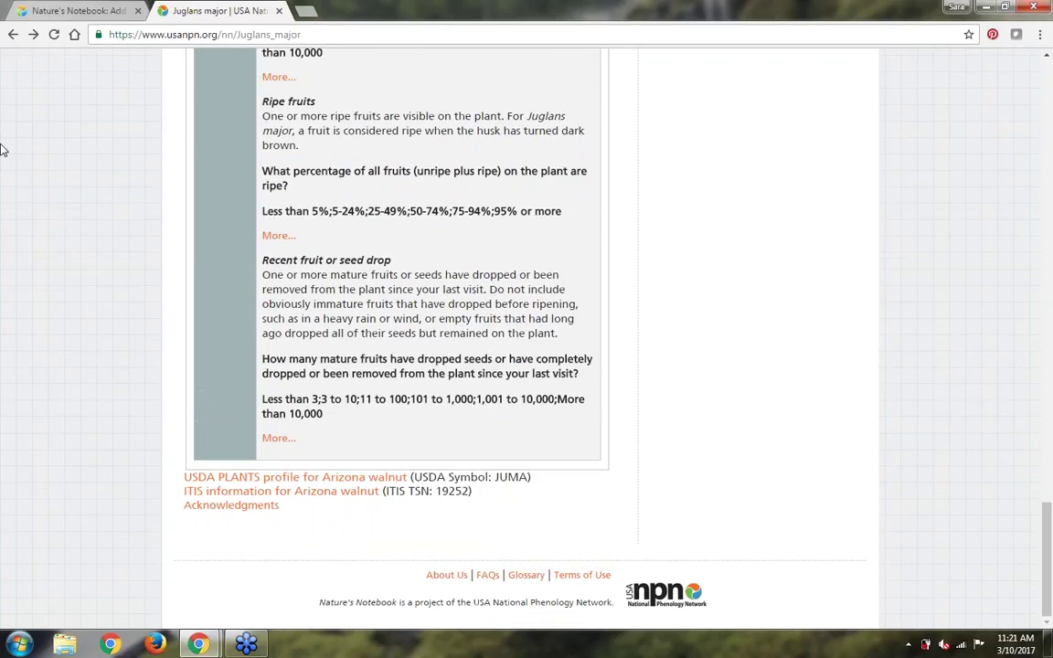
scroll(3, 149, "up", 5)
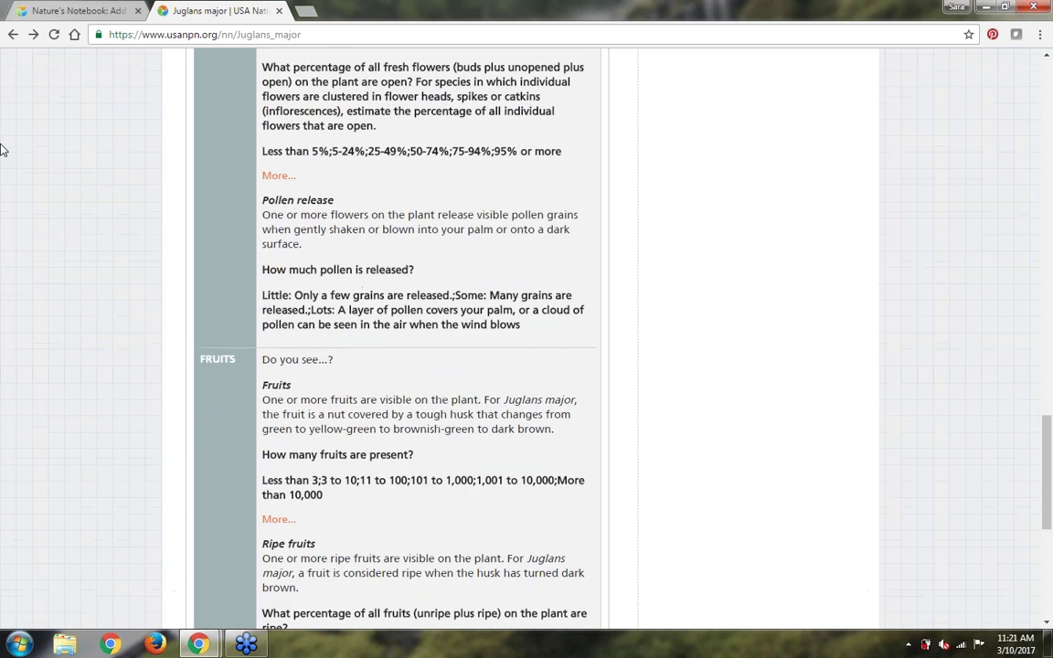
scroll(3, 149, "up", 12)
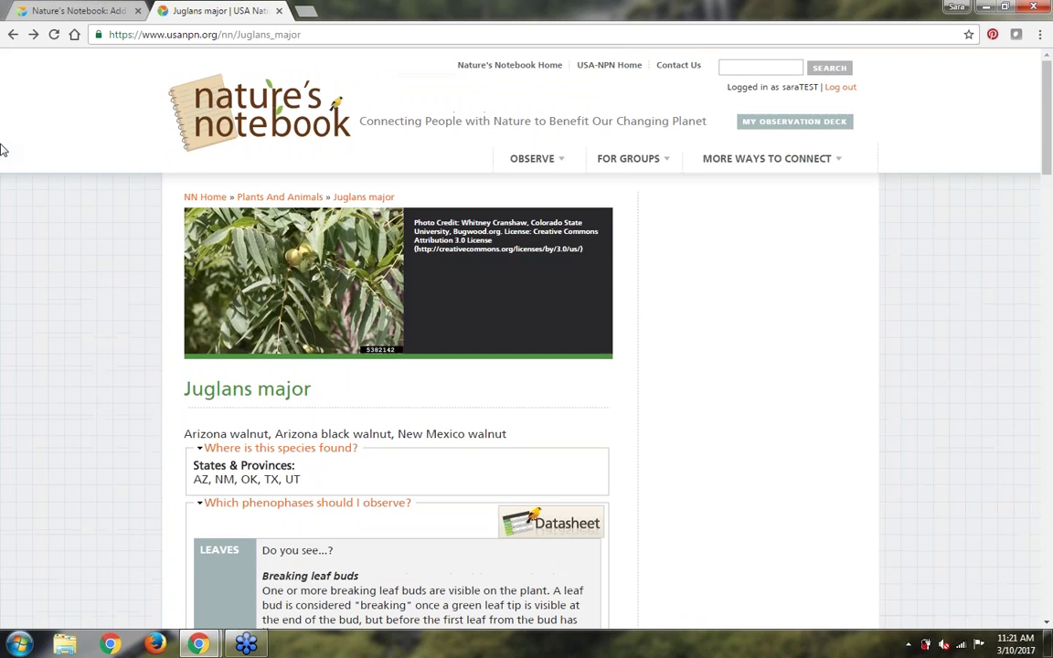
Step: Return to the Arizona species search results and browse the common names
left_click(13, 34)
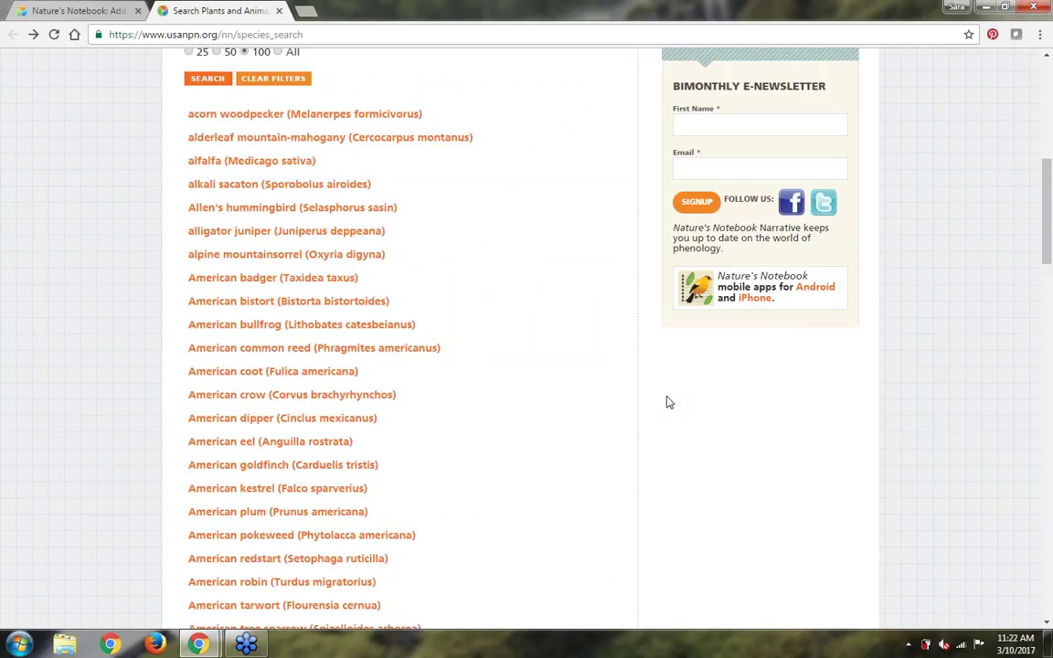
scroll(670, 406, "down", 5)
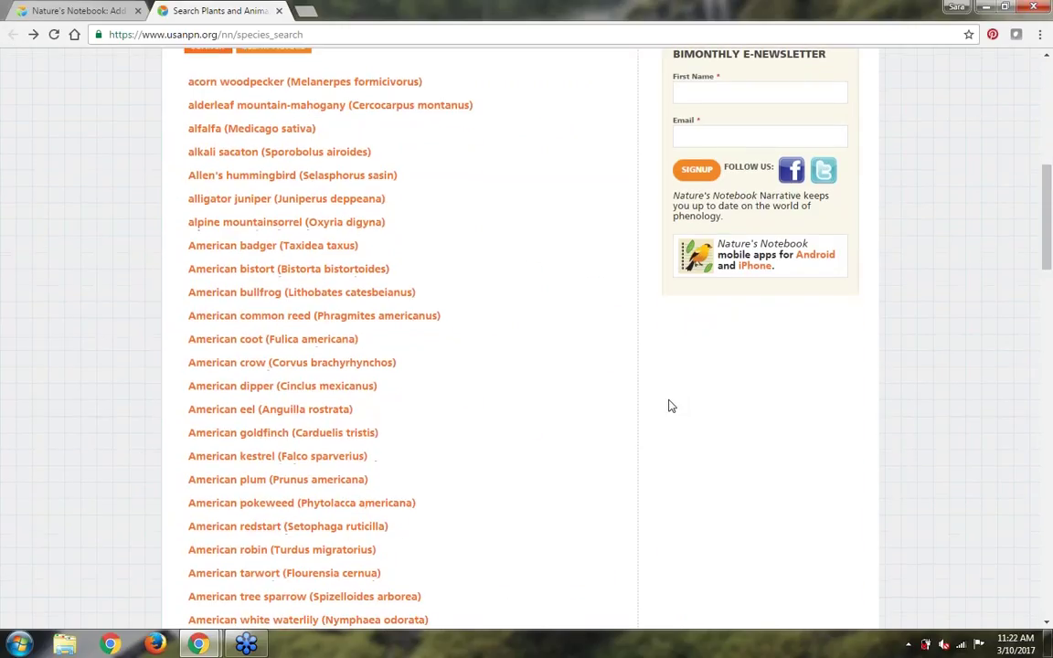
scroll(670, 406, "down", 2)
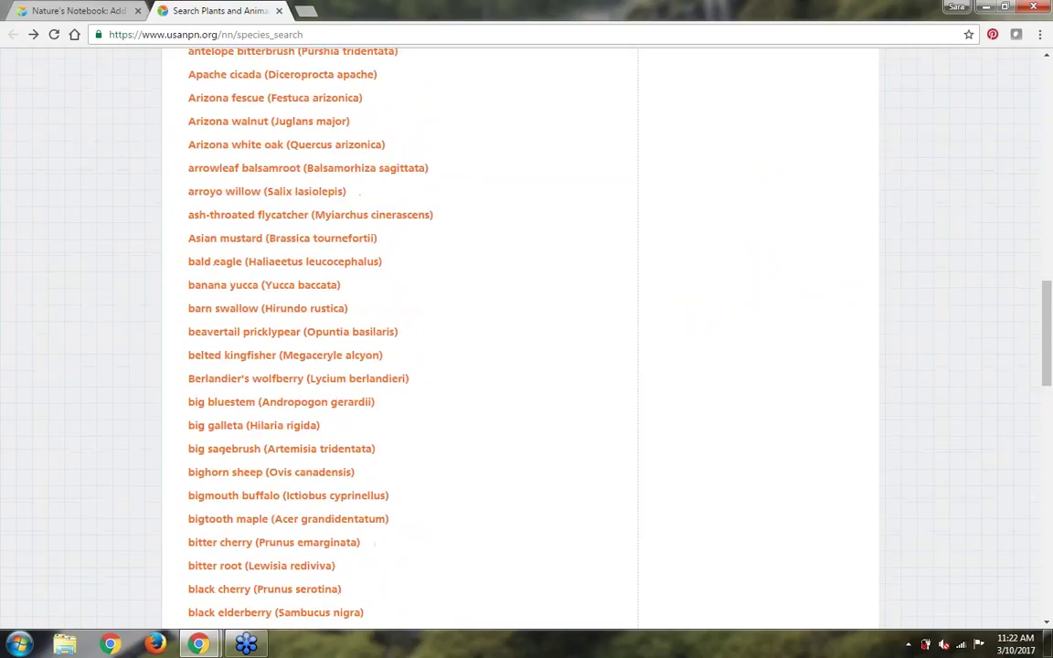
scroll(360, 274, "down", 1)
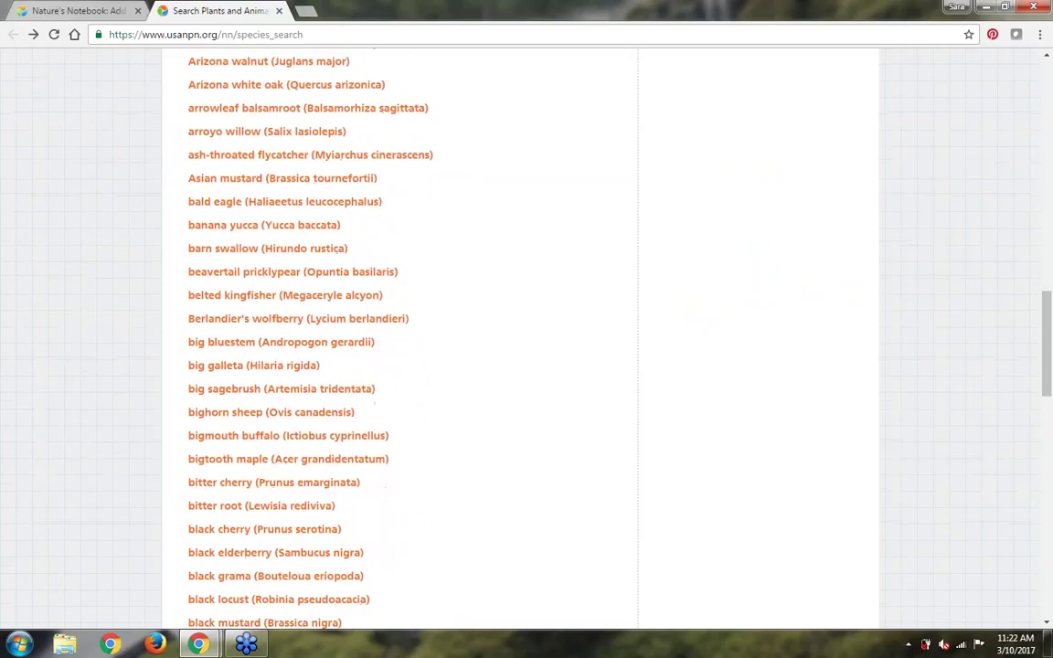
Step: Return to the Add or Edit Plants page and choose Arizona walnut (Juglans major) as the new plant's species
left_click(55, 12)
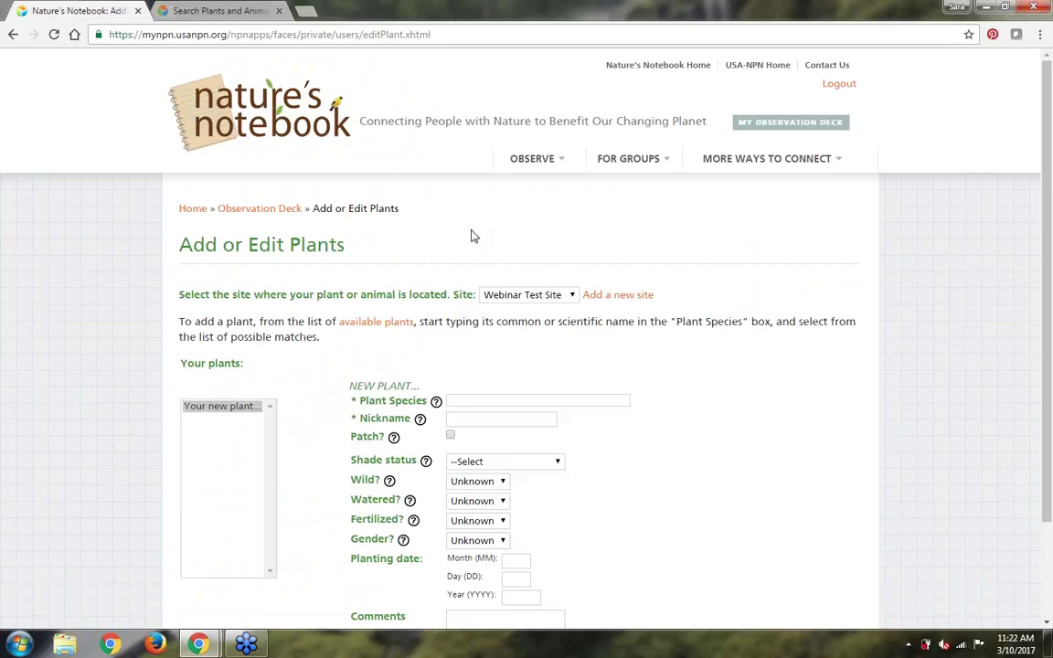
scroll(471, 237, "down", 1)
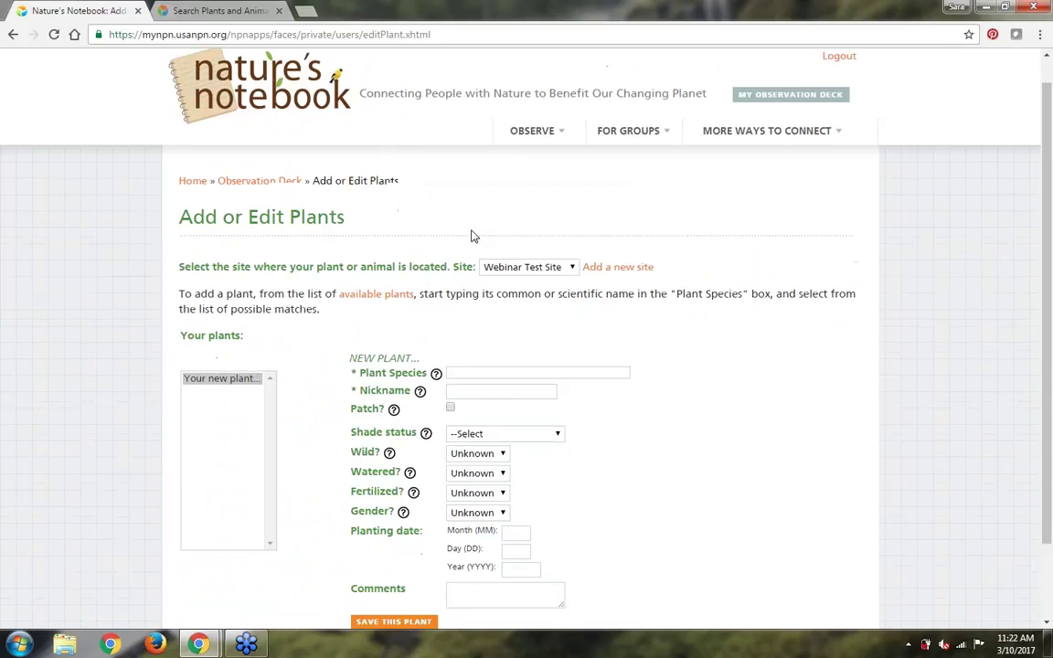
left_click(534, 371)
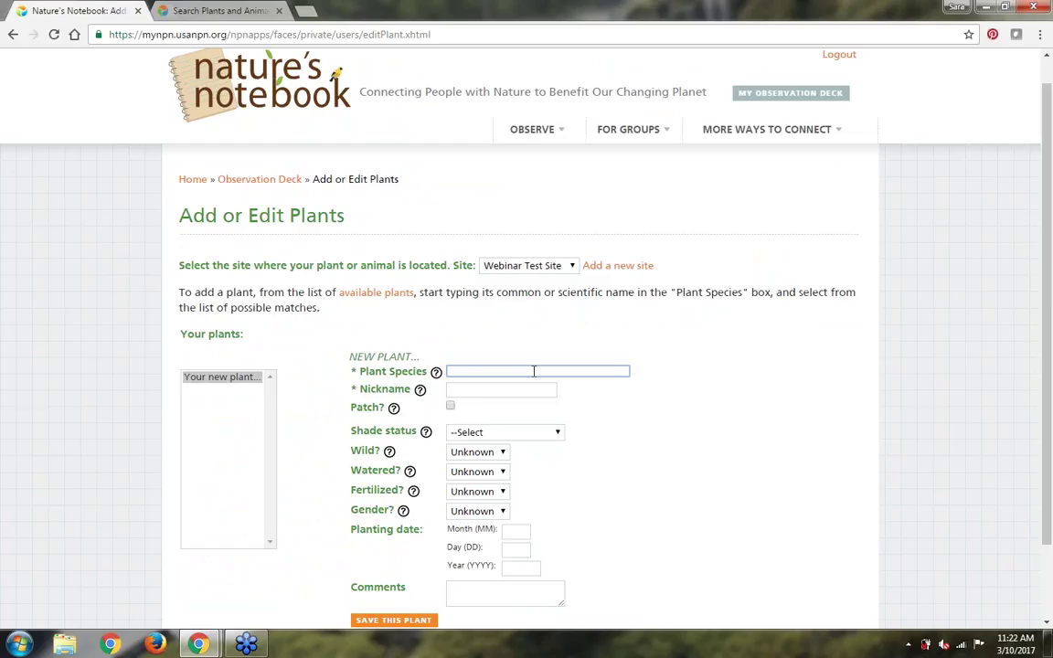
type("wal")
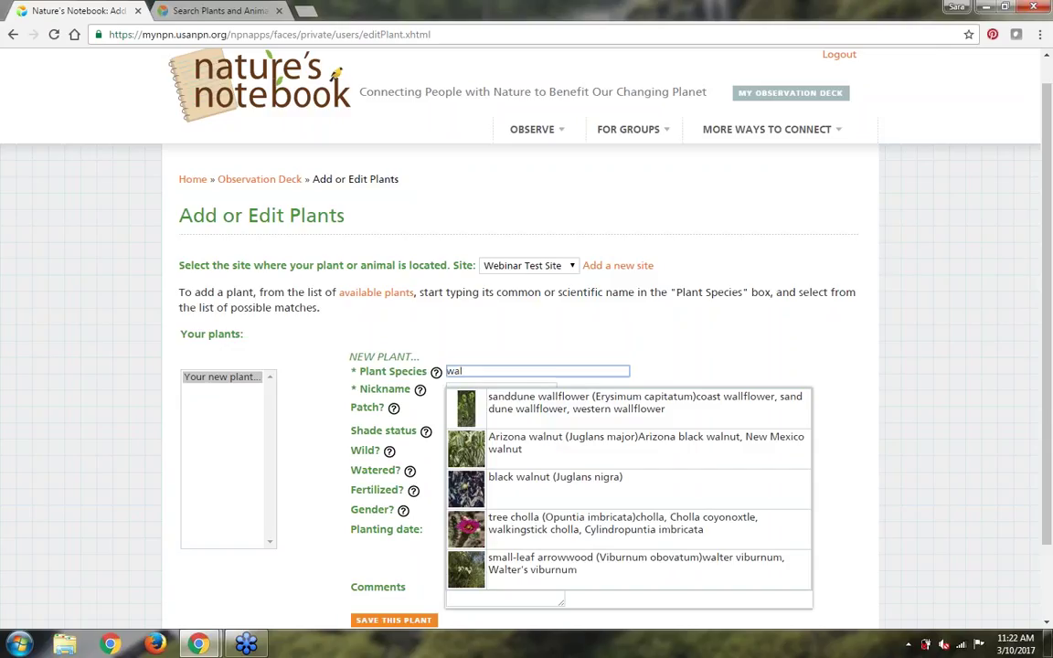
left_click(567, 442)
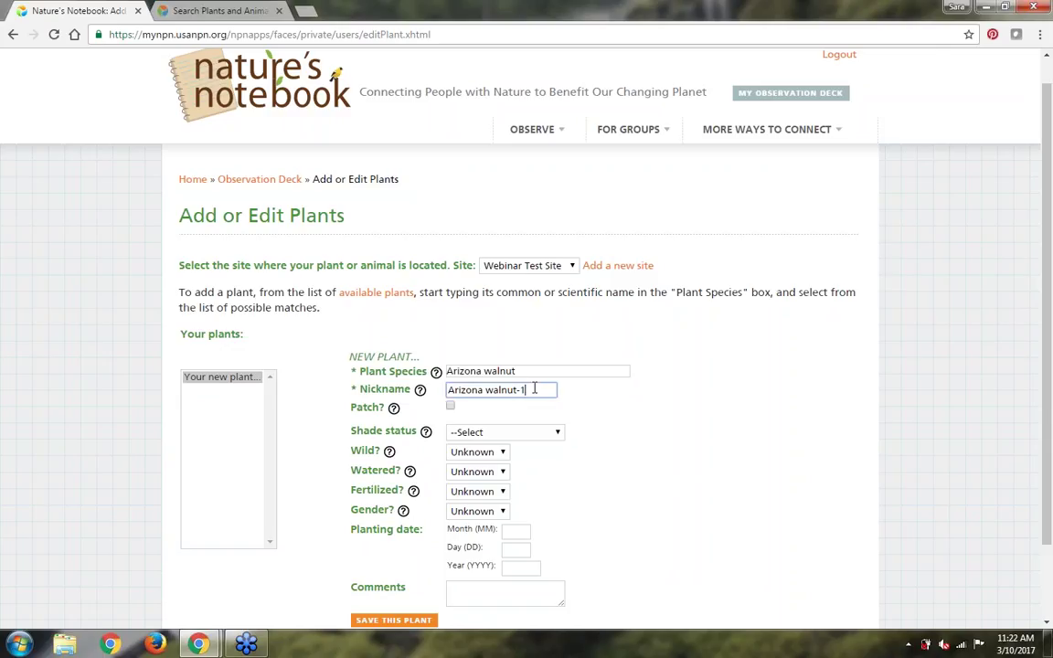
Step: Replace the new plant's suggested nickname with Walnut 1
triple_click(535, 389)
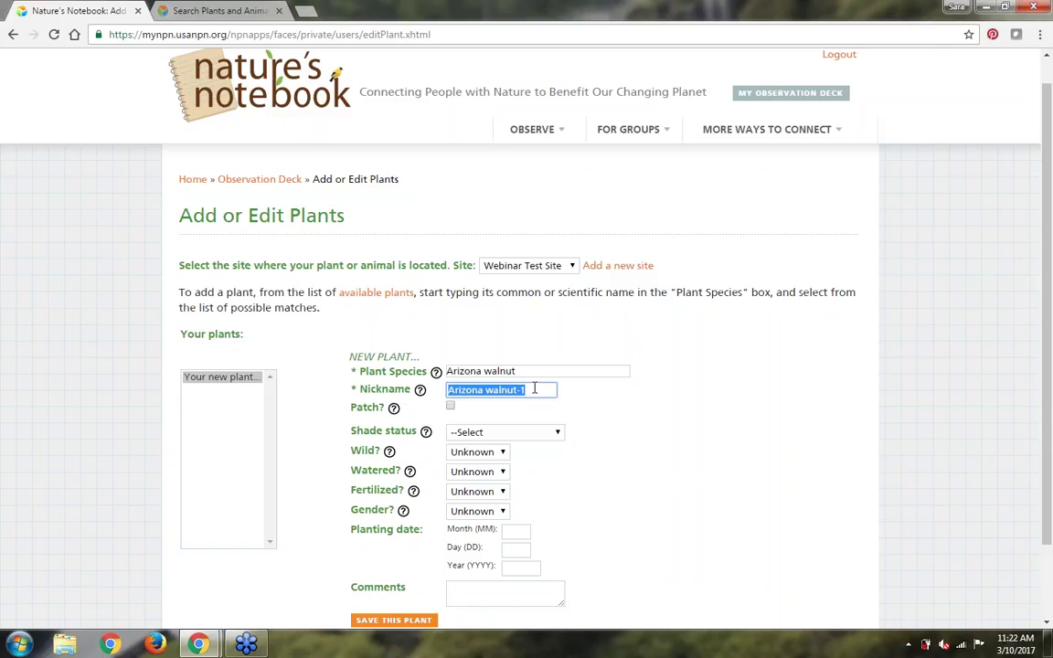
type("Left of")
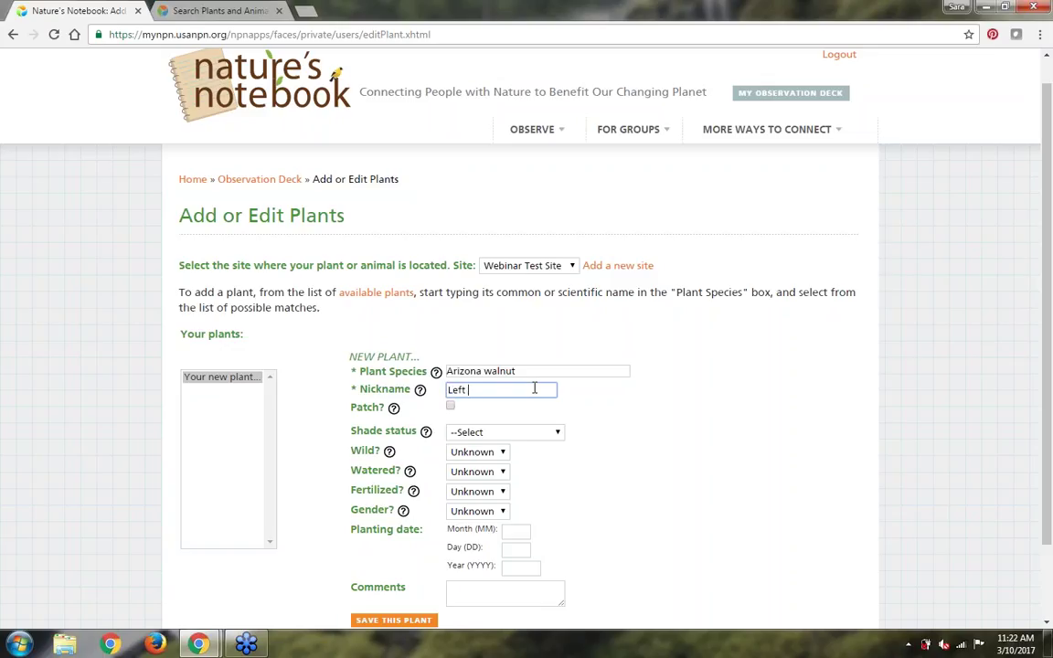
key("BackSpace")
key("BackSpace")
key("BackSpace")
key("BackSpace")
key("BackSpace")
key("BackSpace")
key("BackSpace")
type("Walnut 1")
left_click(668, 453)
scroll(667, 452, "down", 2)
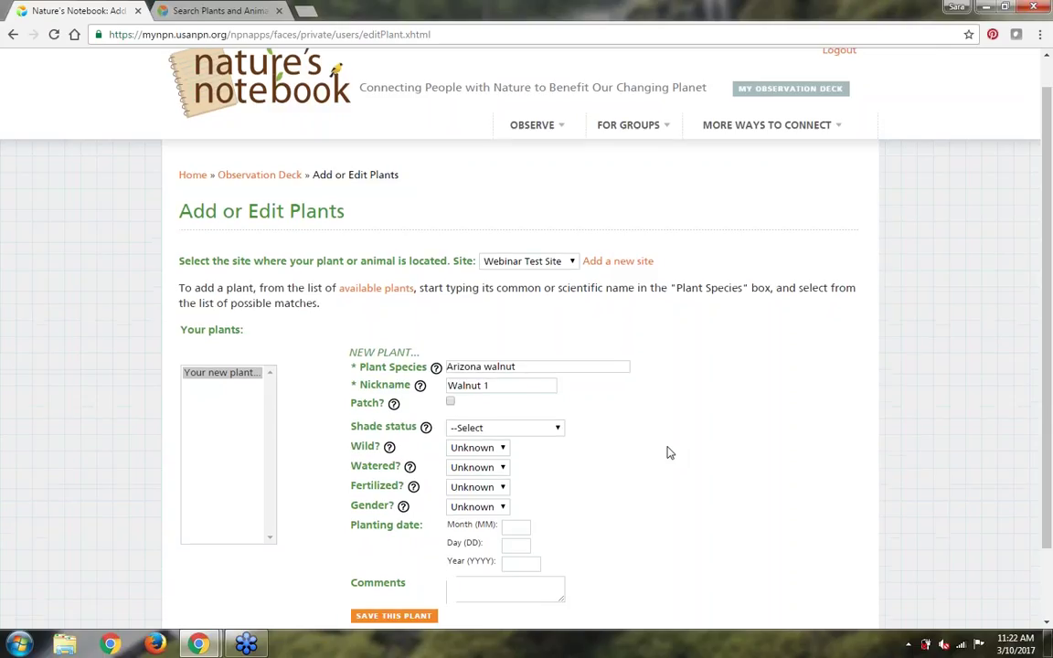
scroll(651, 446, "down", 1)
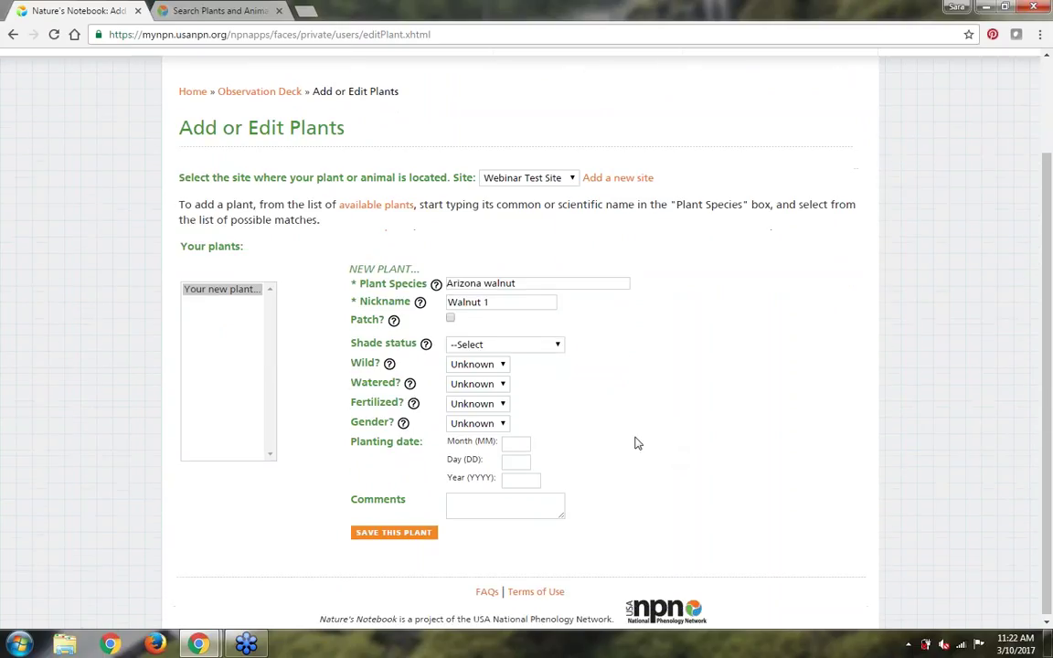
Step: Mark the walnut as a patch to review the patch size units, and clear the patch option again
mouse_move(397, 340)
left_click(451, 320)
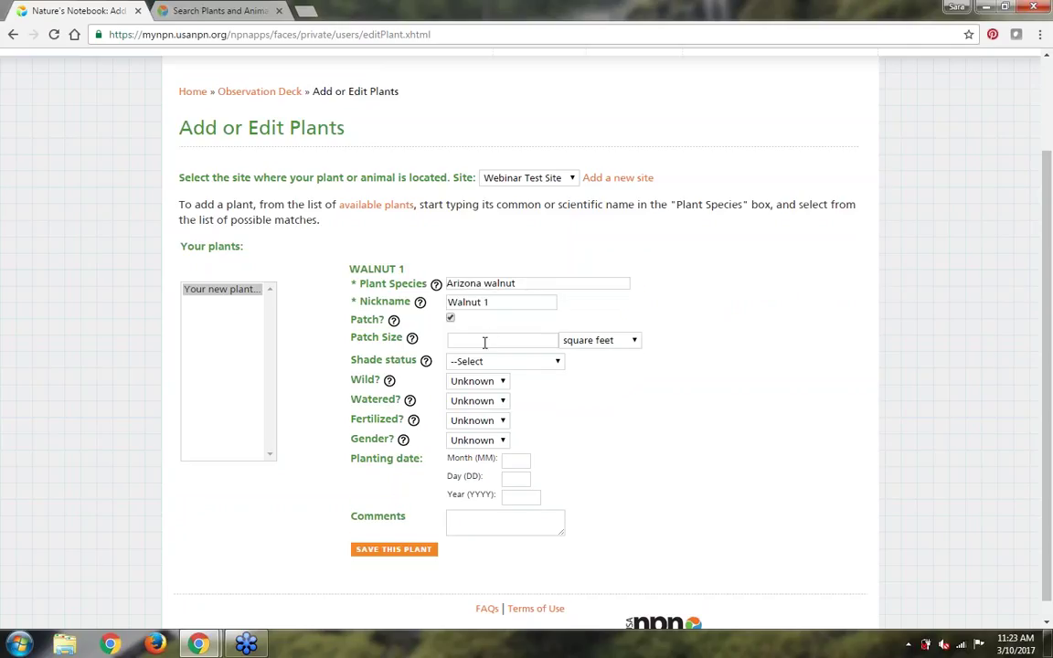
left_click(586, 341)
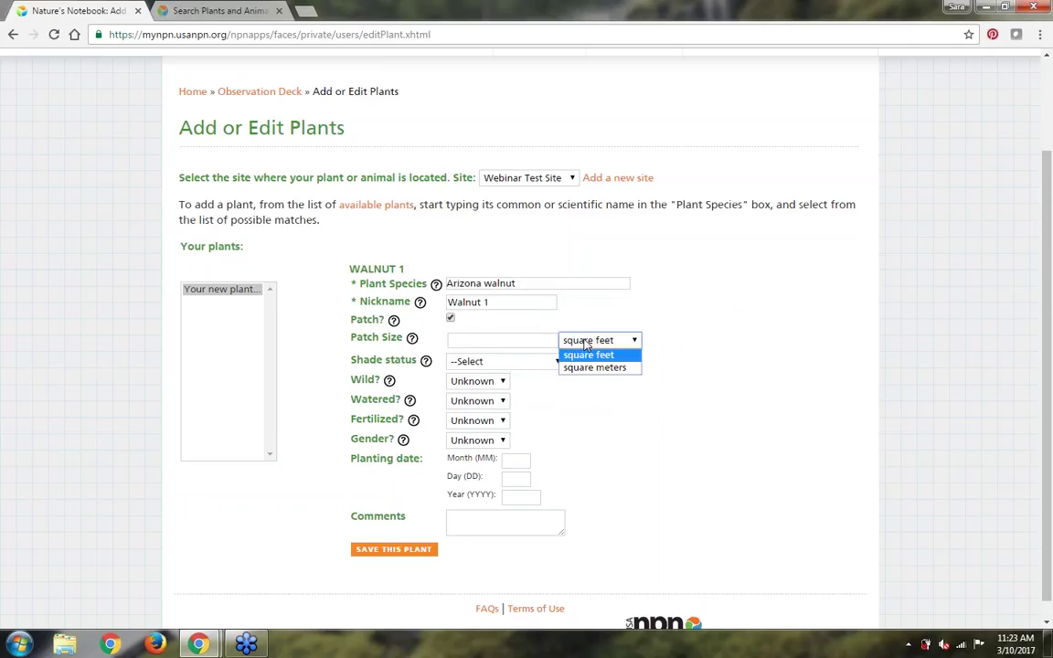
left_click(588, 344)
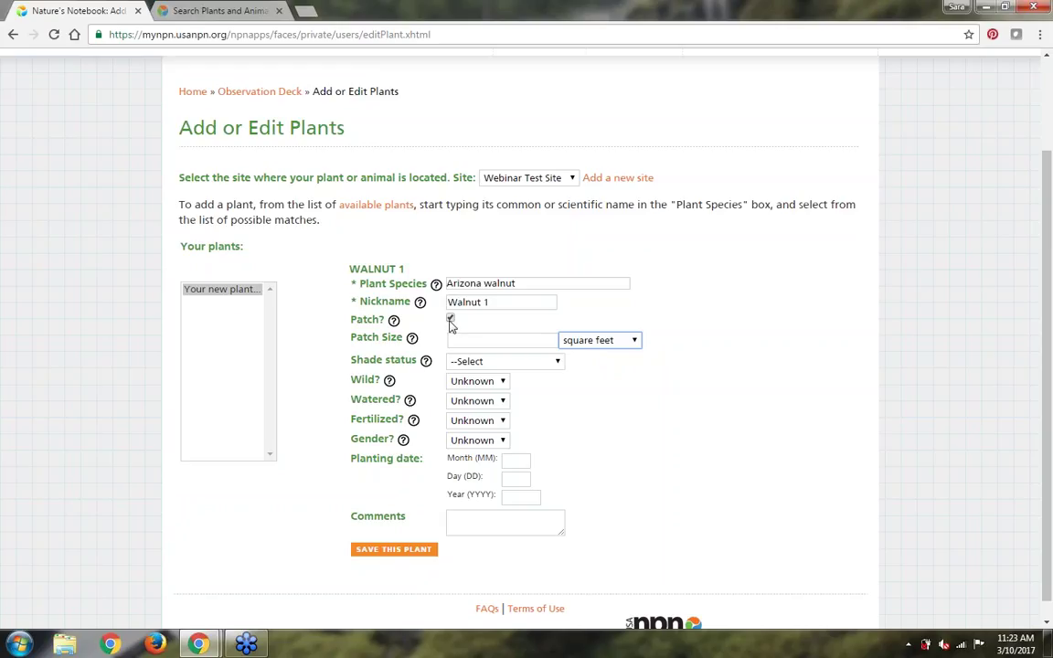
left_click(450, 320)
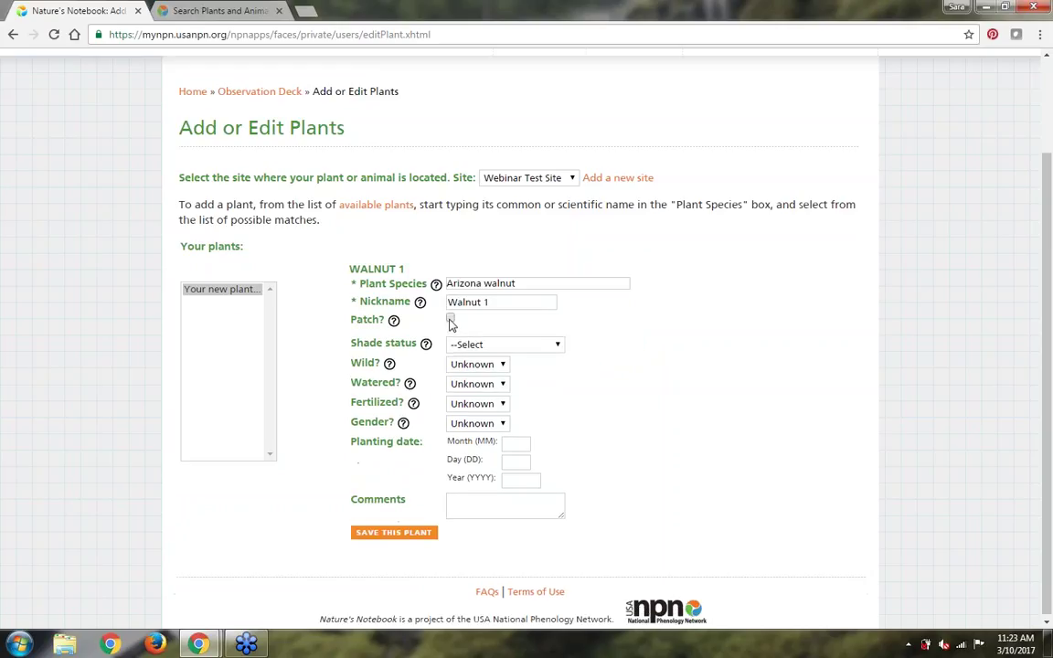
Step: Set the walnut's shade status to Full sun and review the choices for whether it is wild
mouse_move(428, 346)
left_click(526, 509)
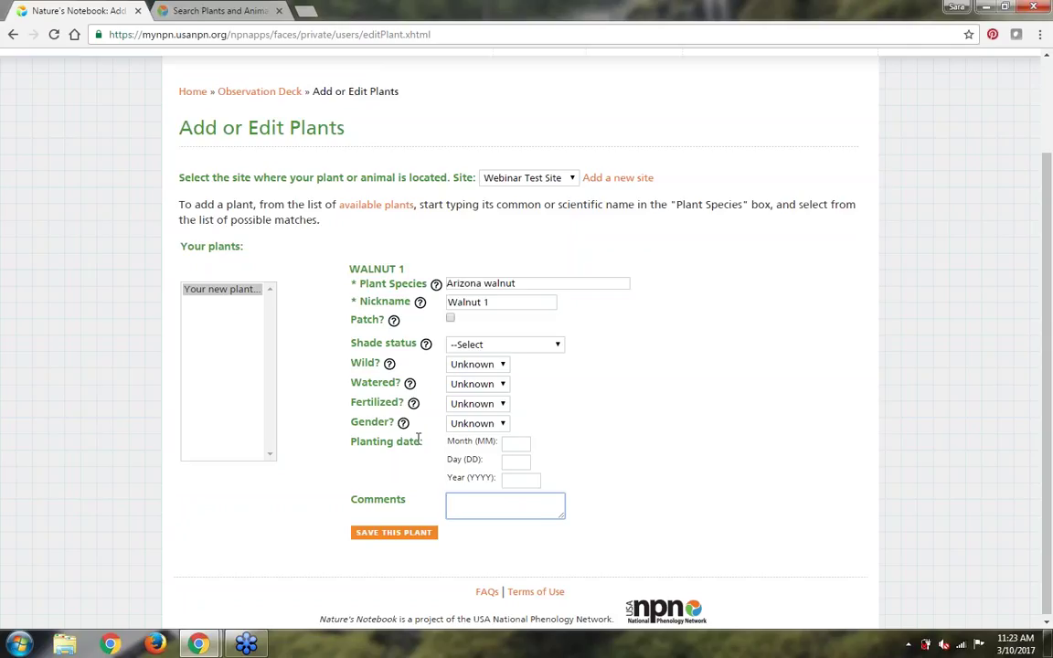
mouse_move(405, 437)
left_click(522, 344)
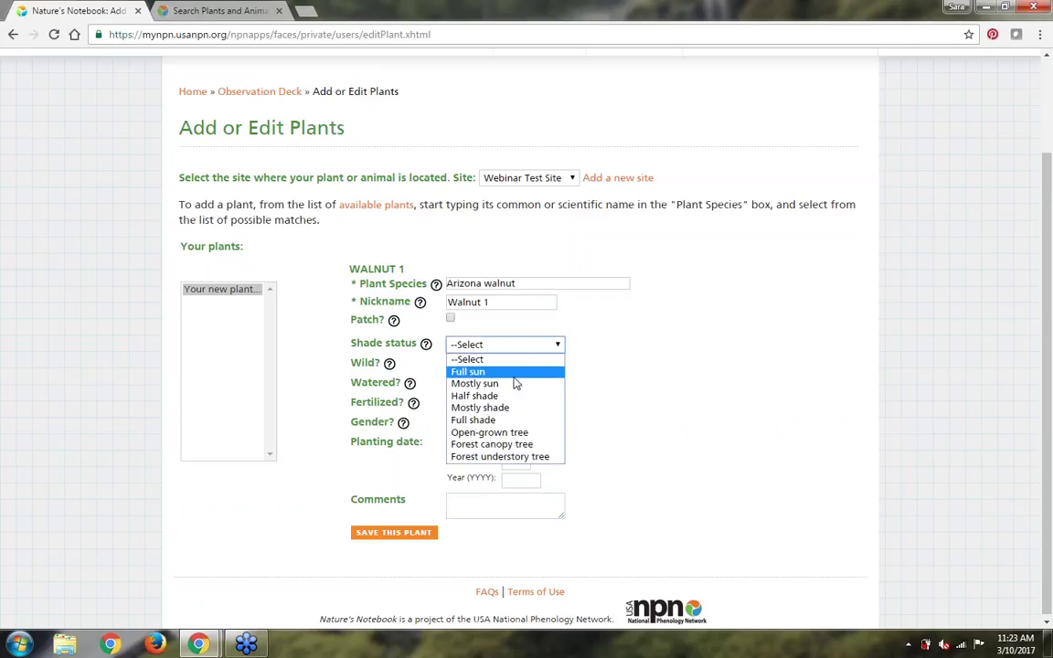
left_click(512, 375)
left_click(495, 366)
left_click(494, 367)
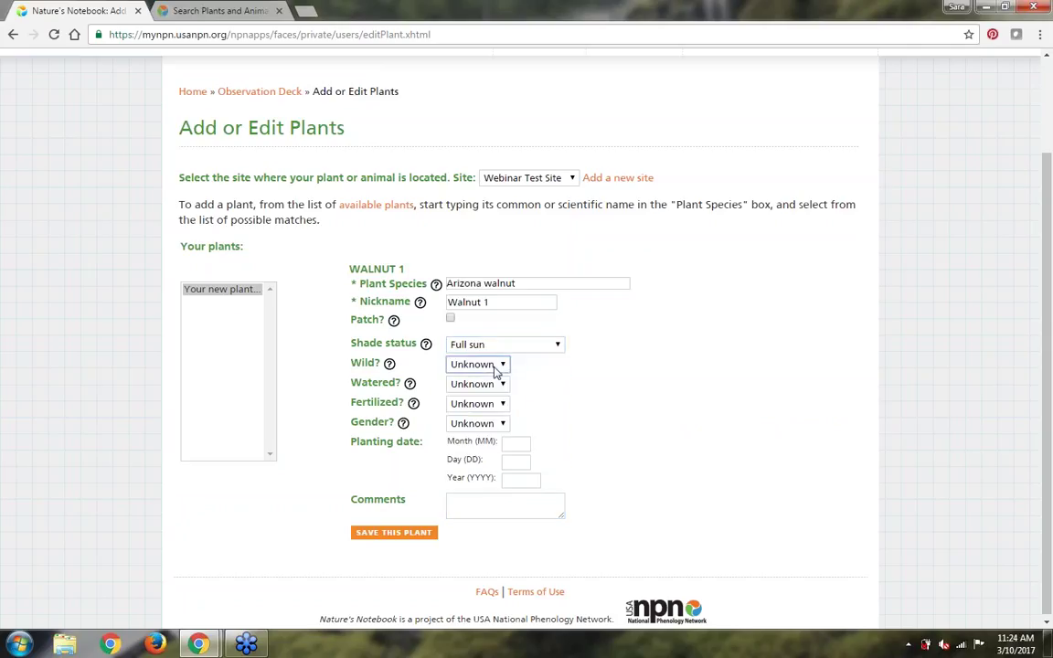
Step: Set Walnut 1's watered and fertilized options to No and save the plant
left_click(494, 385)
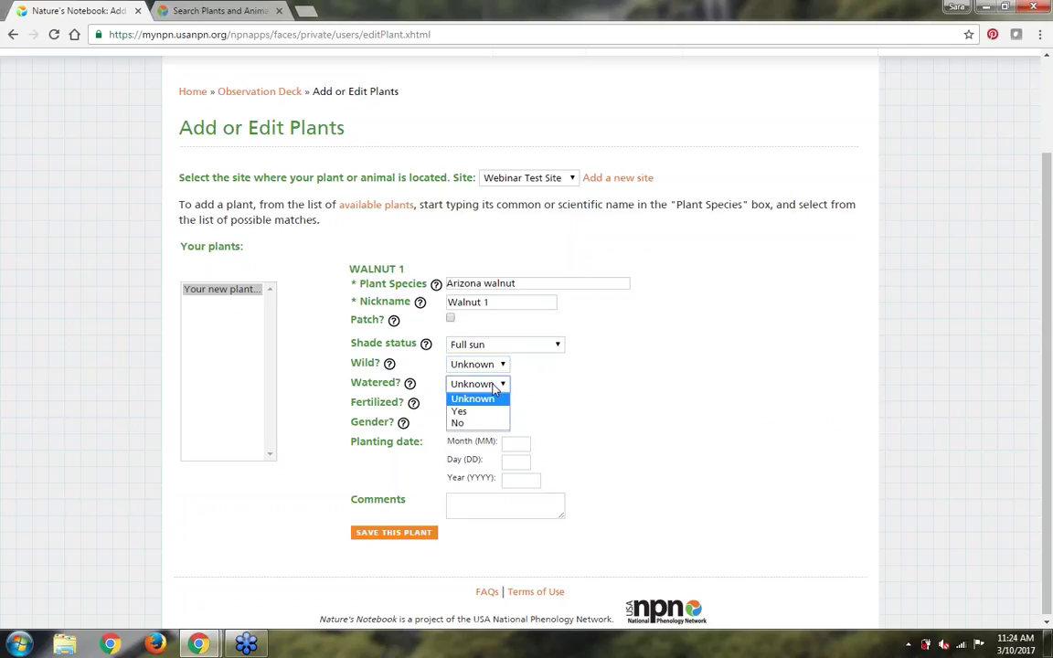
left_click(491, 425)
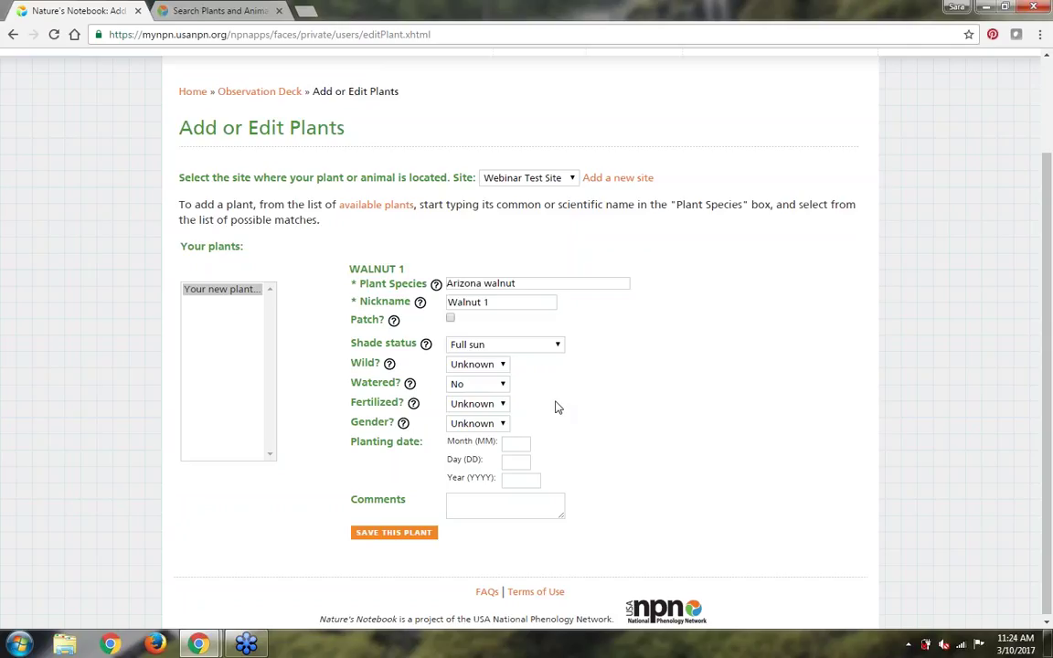
left_click(498, 403)
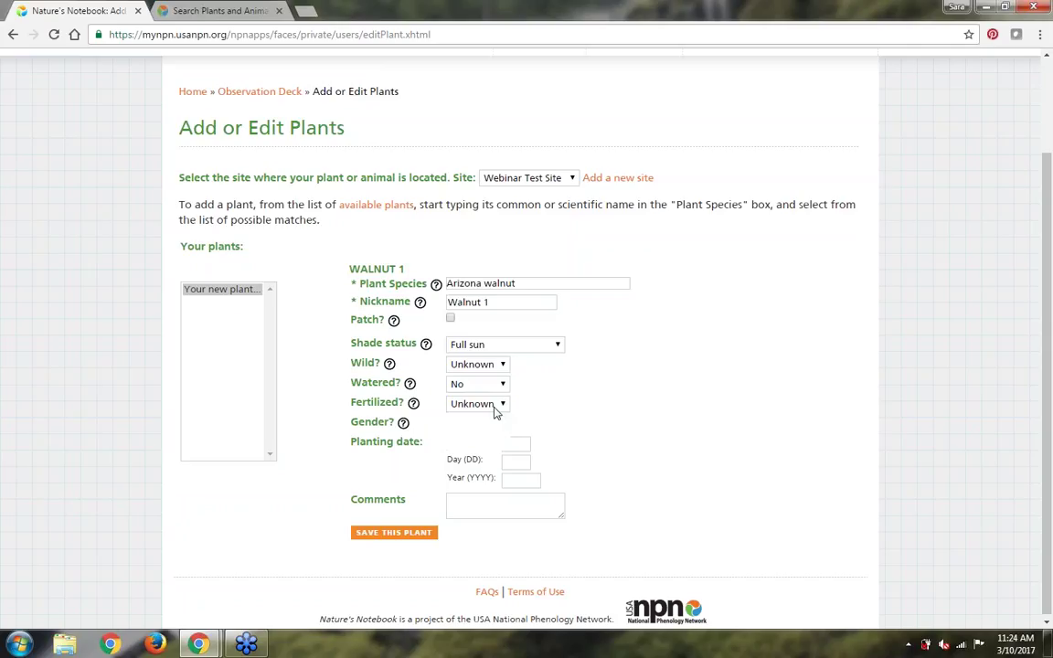
left_click(498, 442)
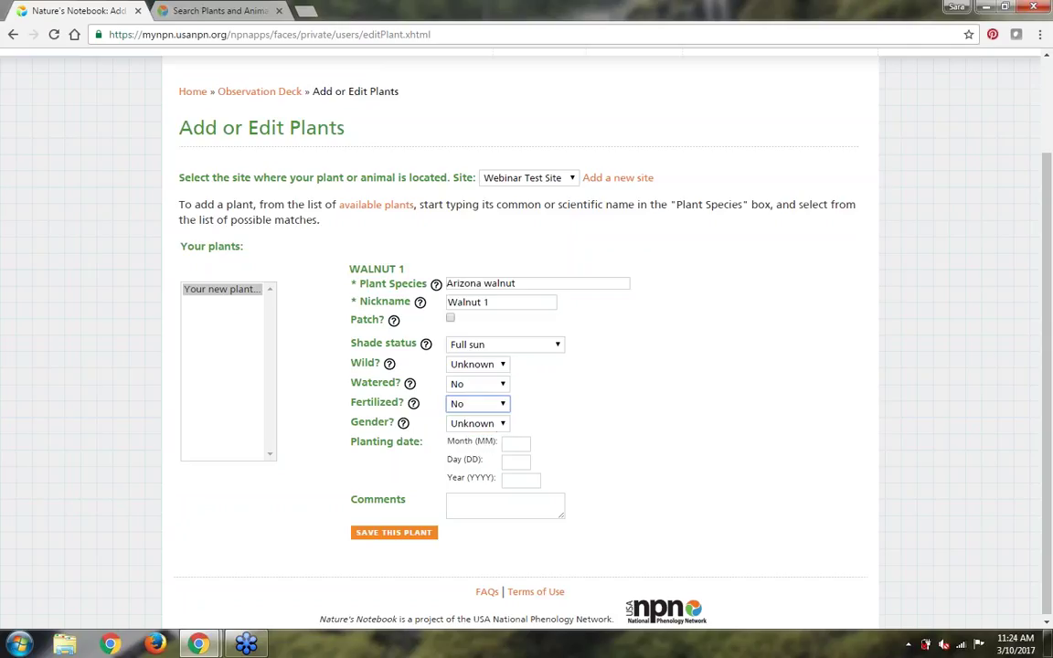
left_click(372, 534)
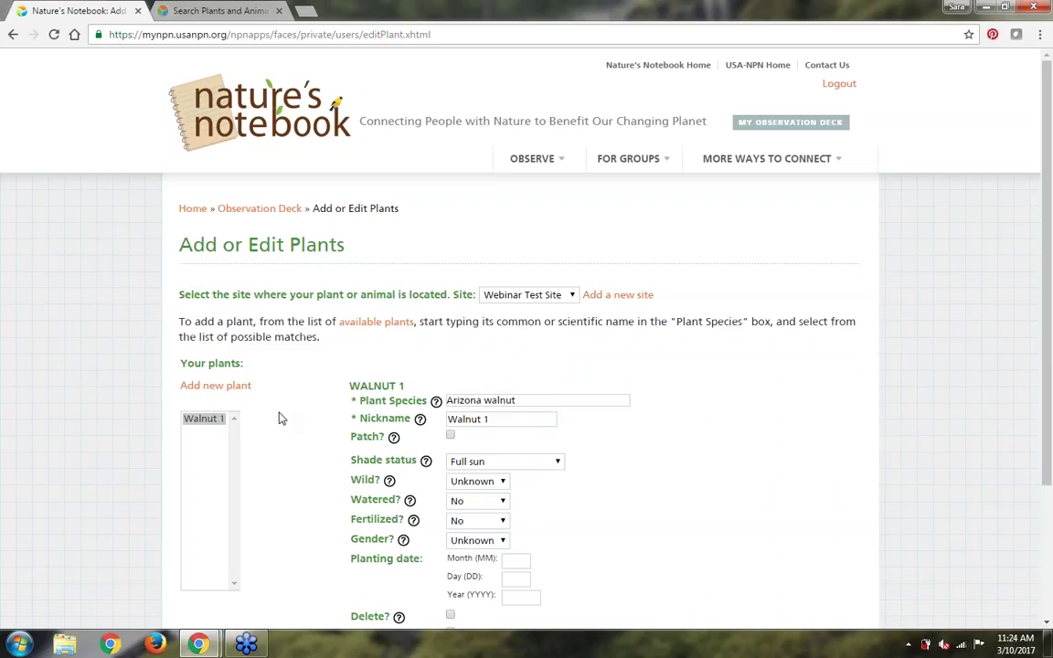
Step: Start another new plant at Webinar Test Site and choose jojoba (Simmondsia chinensis) as its species
left_click(227, 388)
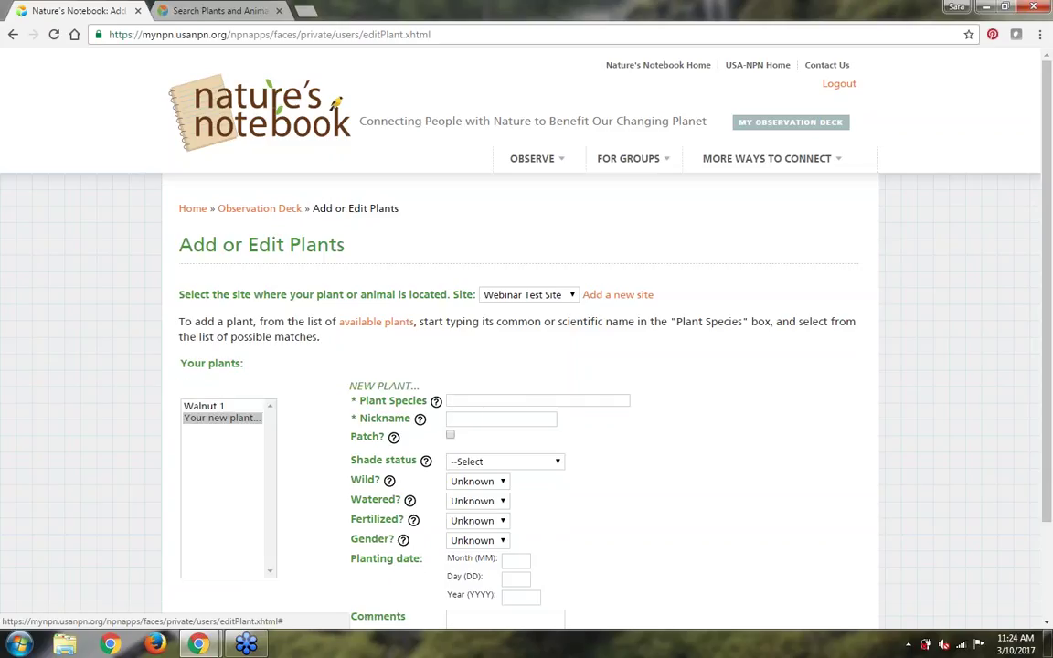
left_click(537, 403)
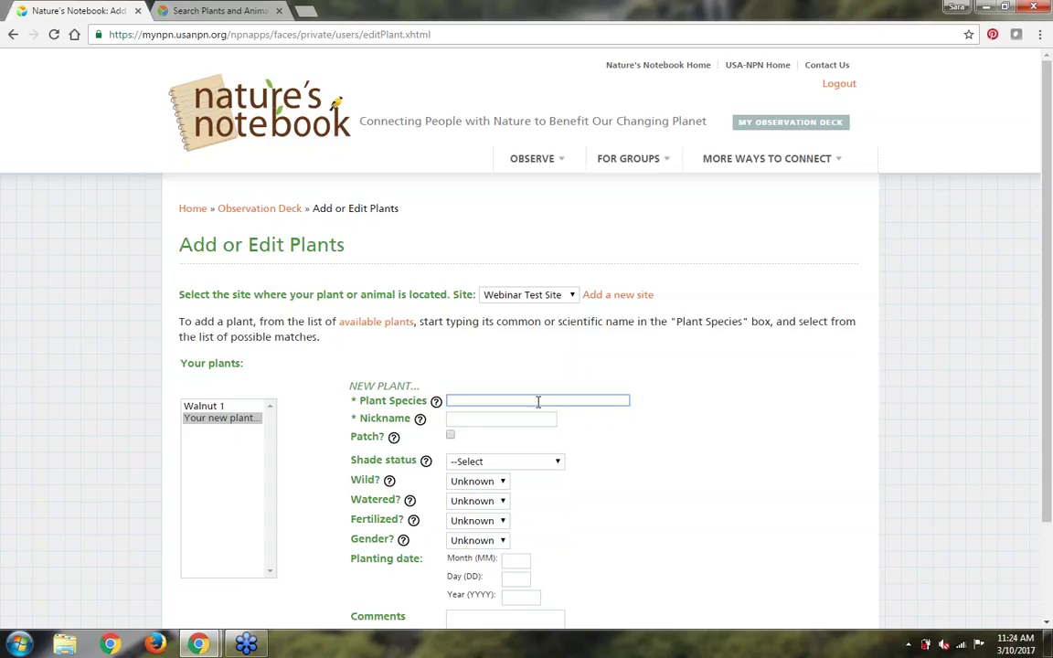
type("ob")
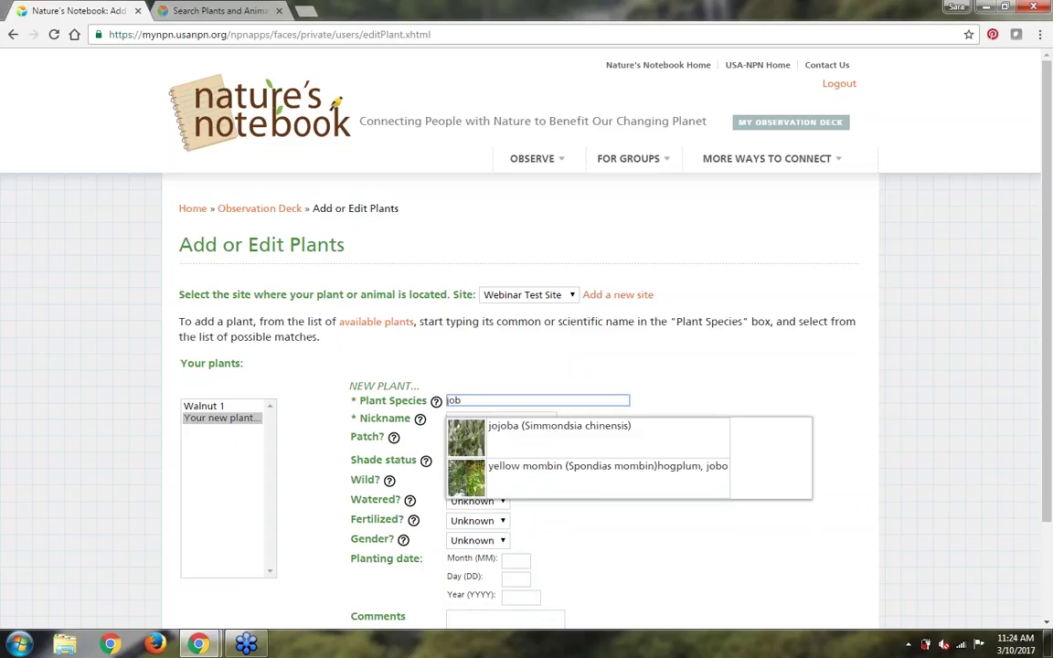
left_click(550, 444)
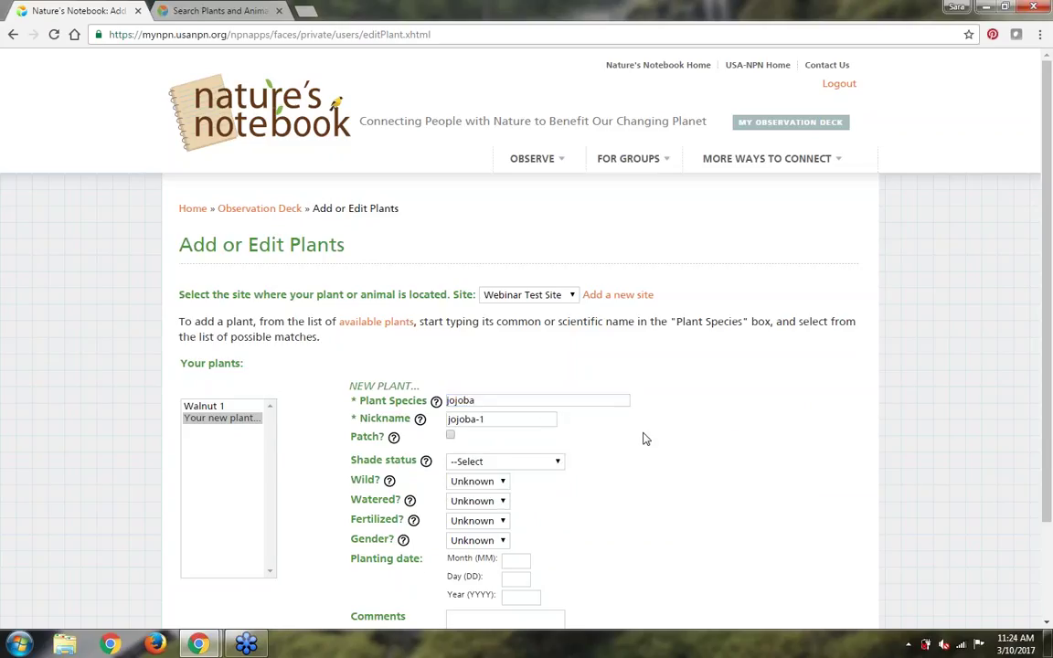
Step: Set the jojoba's shade status to Full sun and its watered and fertilized options to No, and save the plant
scroll(644, 439, "down", 3)
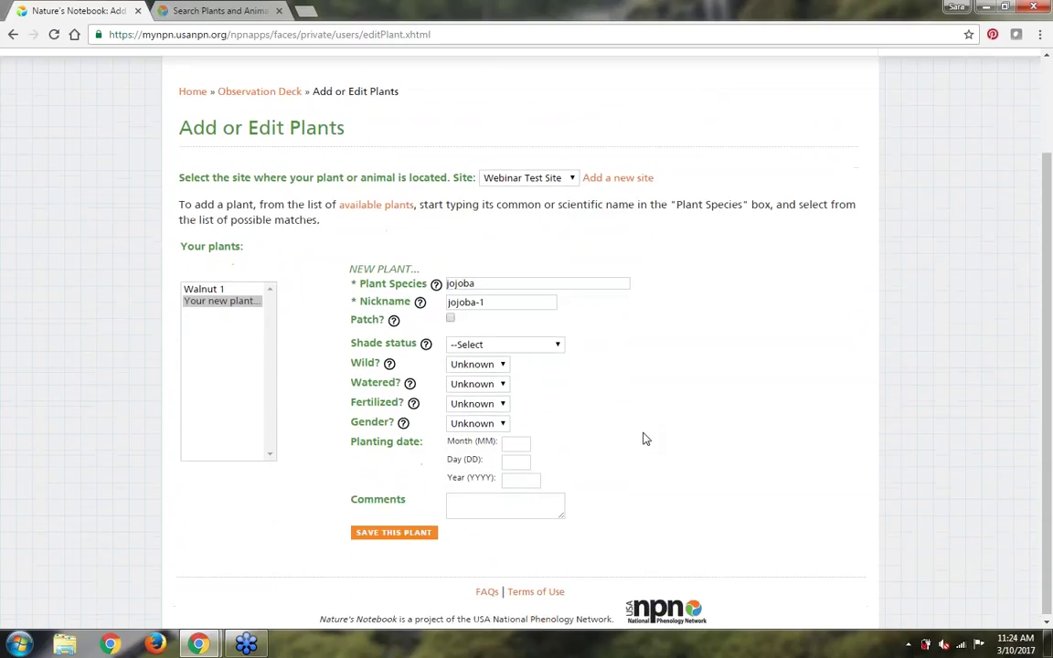
left_click(491, 348)
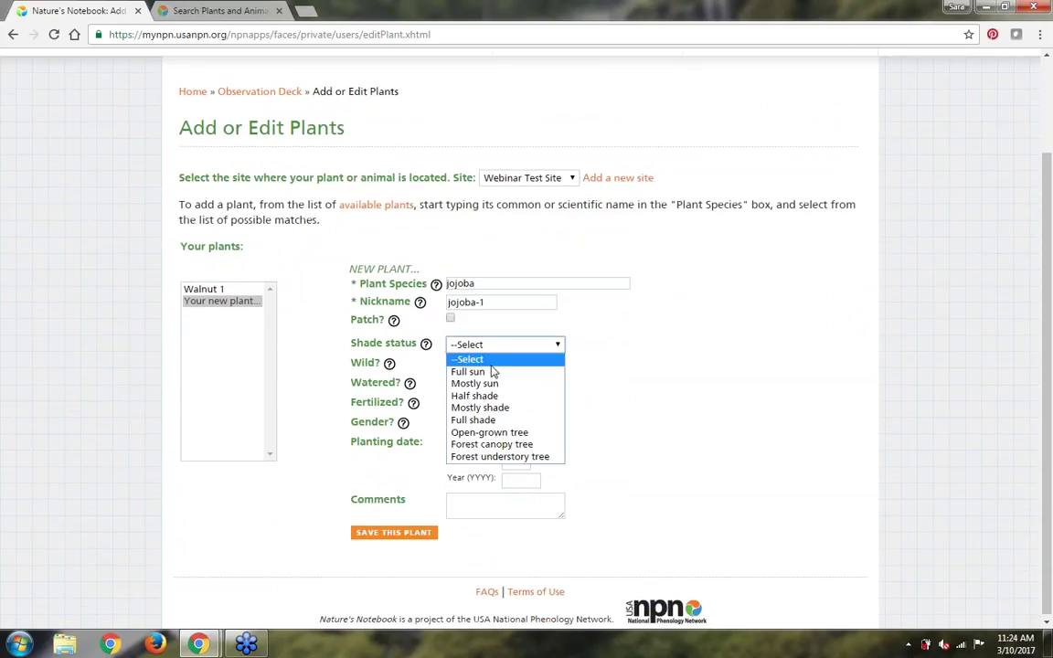
left_click(491, 371)
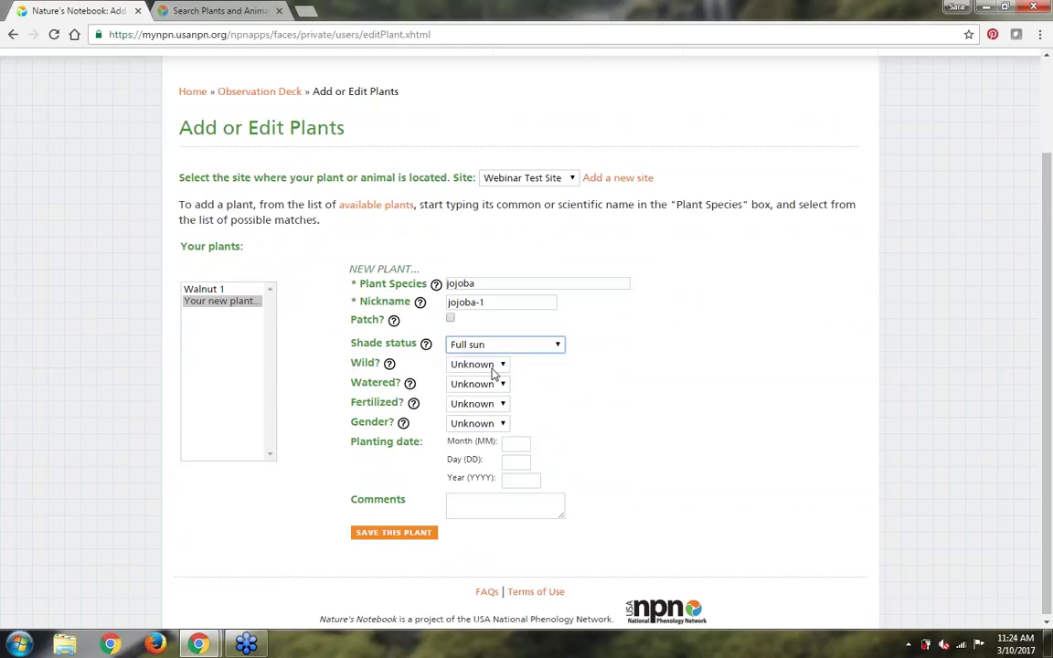
left_click(464, 388)
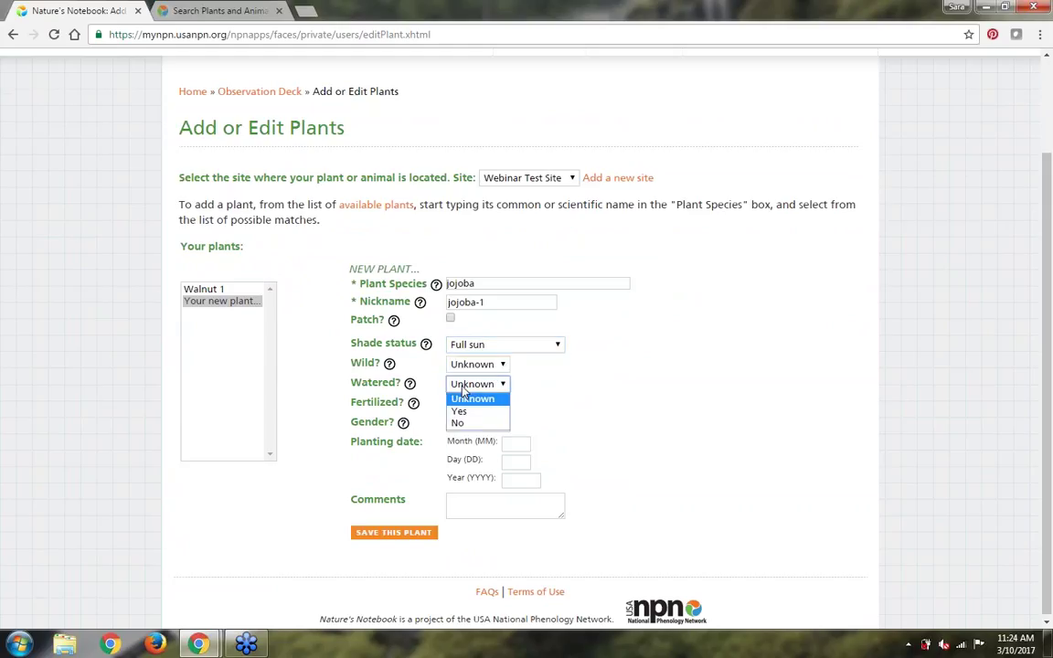
left_click(472, 423)
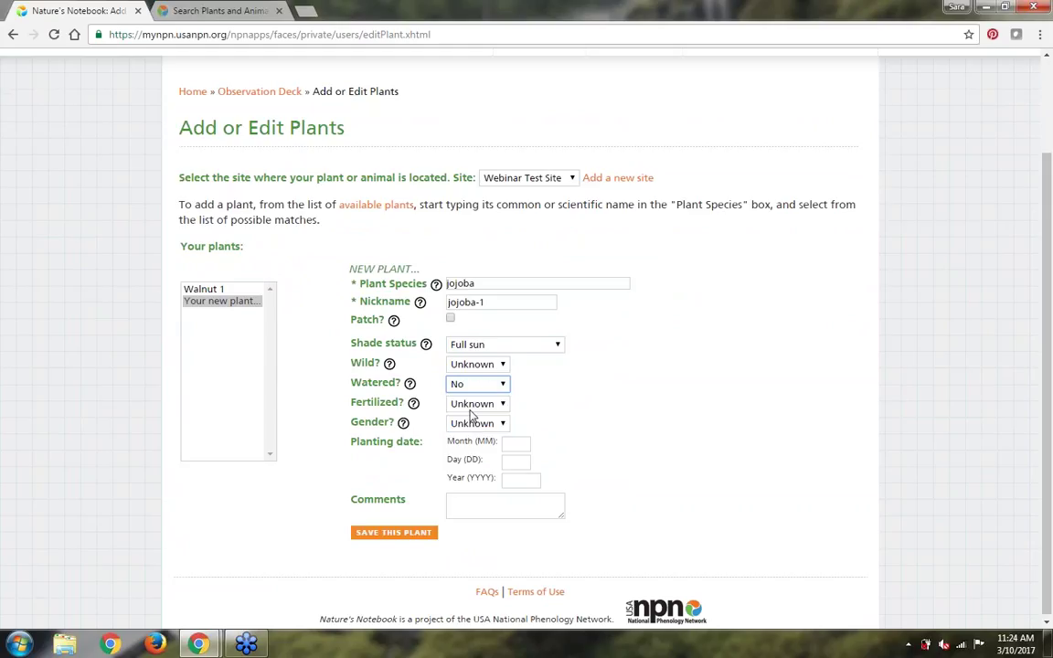
left_click(474, 405)
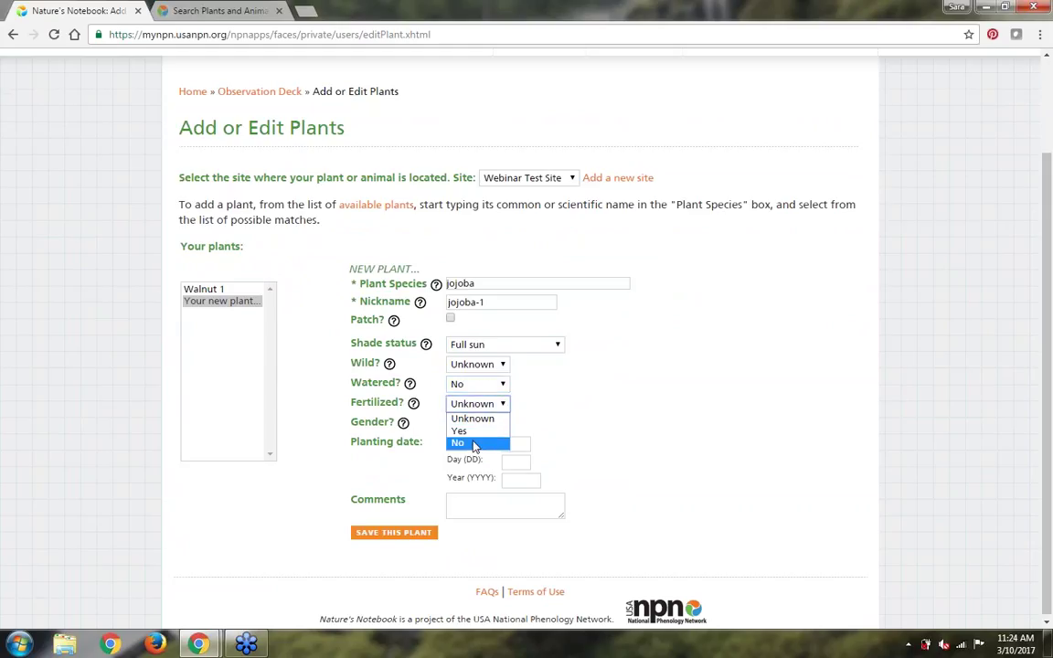
left_click(475, 442)
left_click(344, 464)
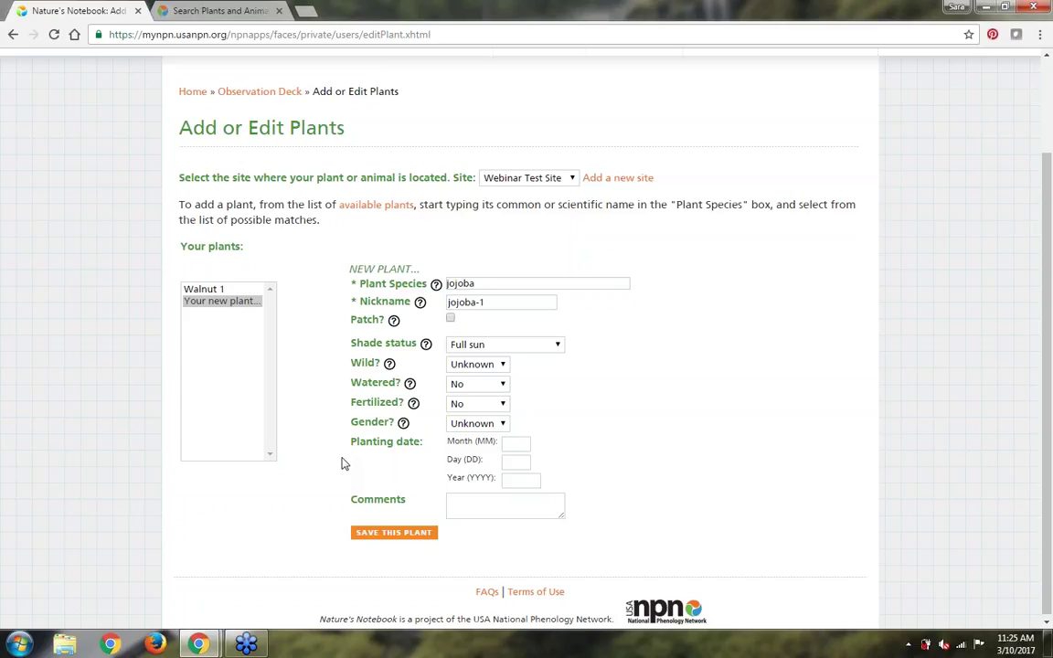
left_click(377, 534)
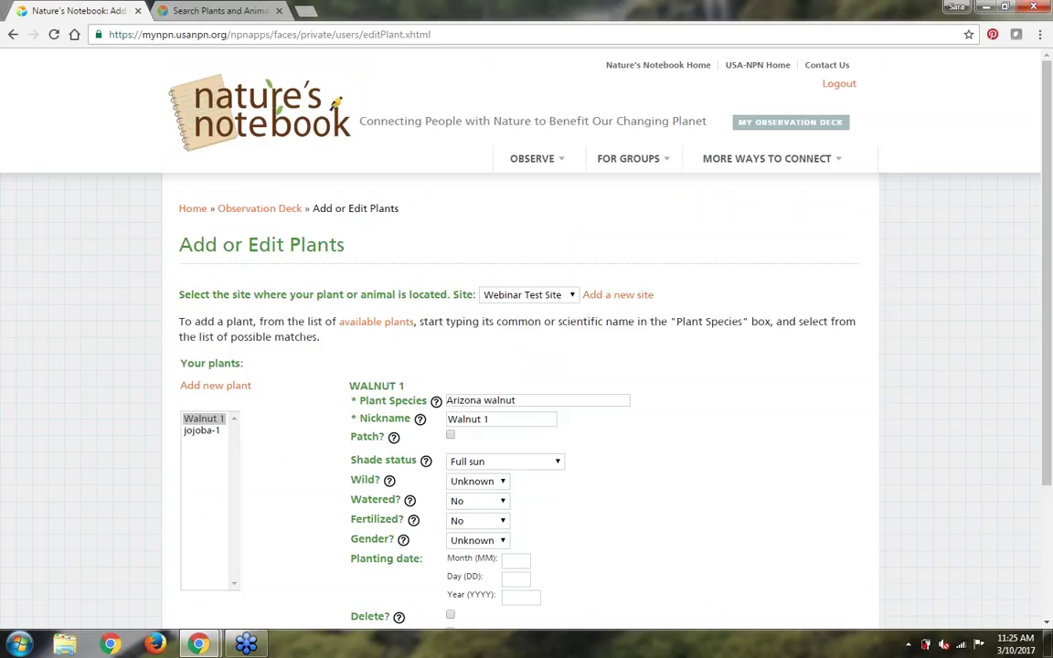
Step: Return to the Observation Deck and open the animal checklist for Webinar Test Site
scroll(403, 531, "down", 3)
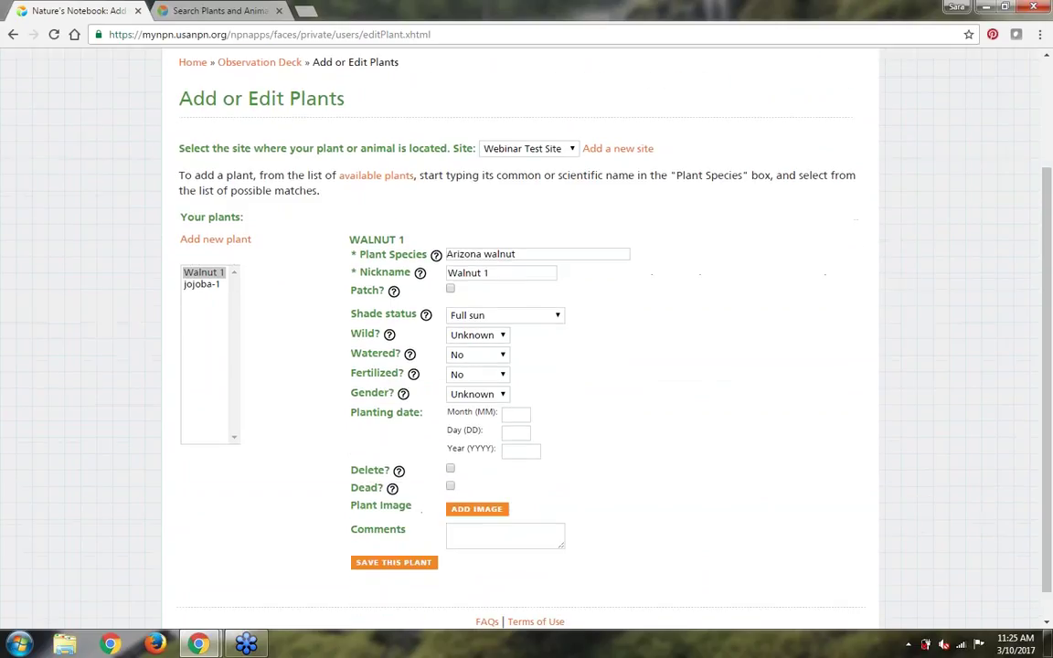
scroll(274, 227, "up", 3)
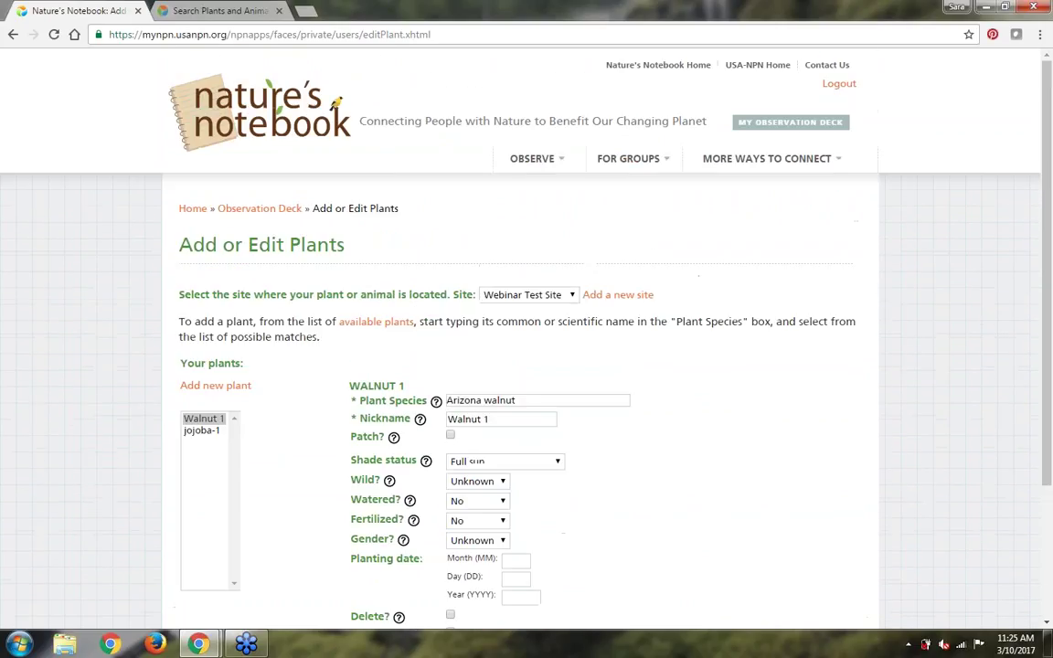
left_click(272, 216)
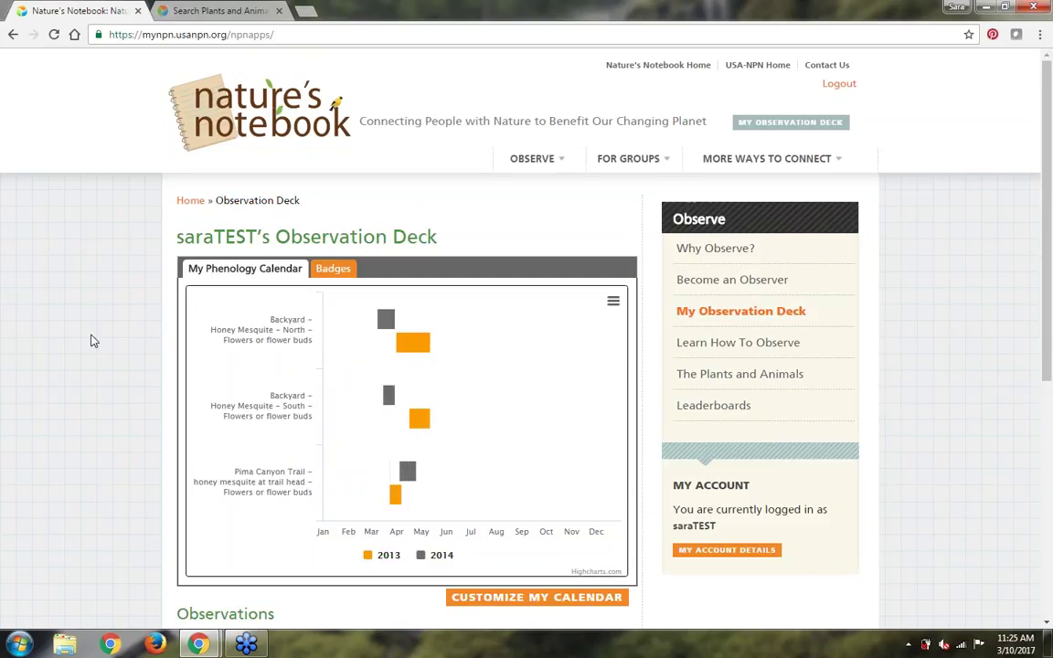
scroll(91, 341, "down", 3)
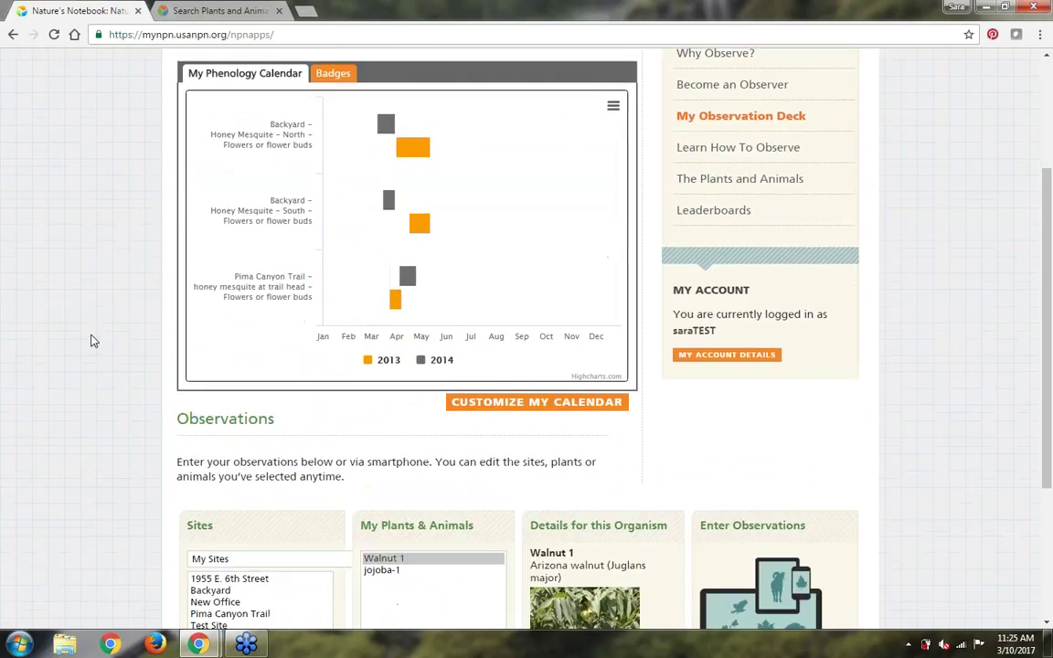
scroll(91, 341, "down", 4)
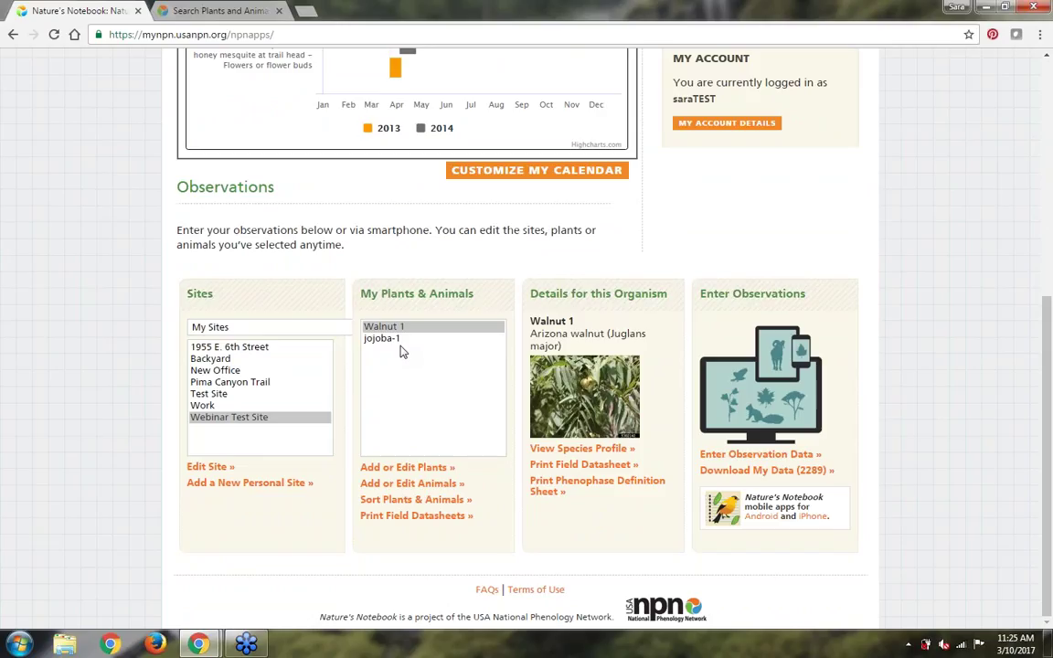
left_click(415, 486)
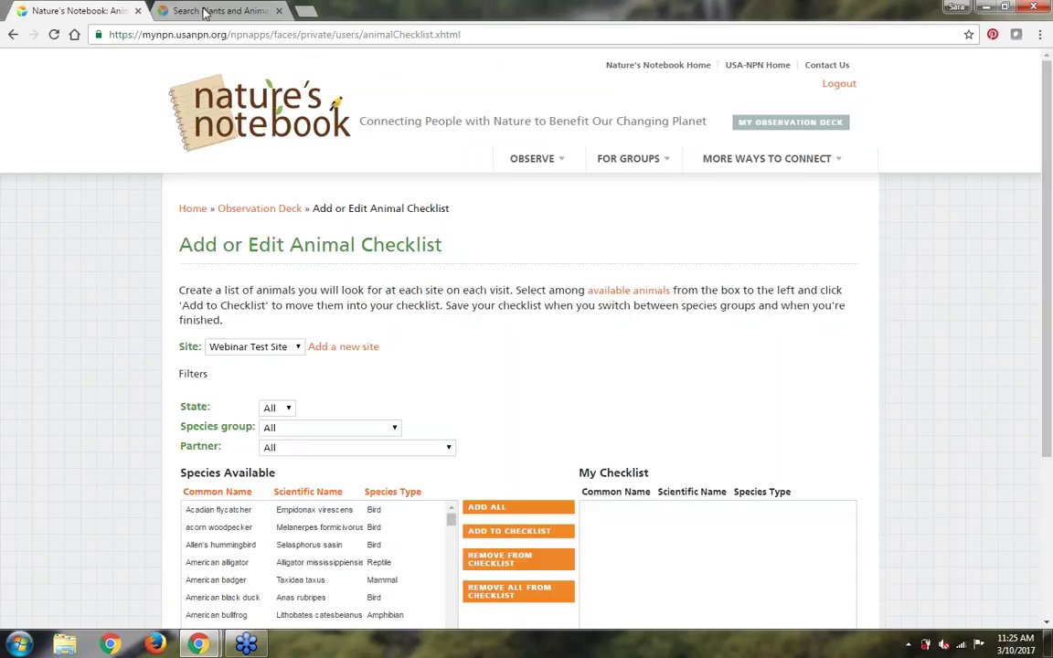
Step: Filter the animal species available for the checklist to the state AZ
left_click(211, 10)
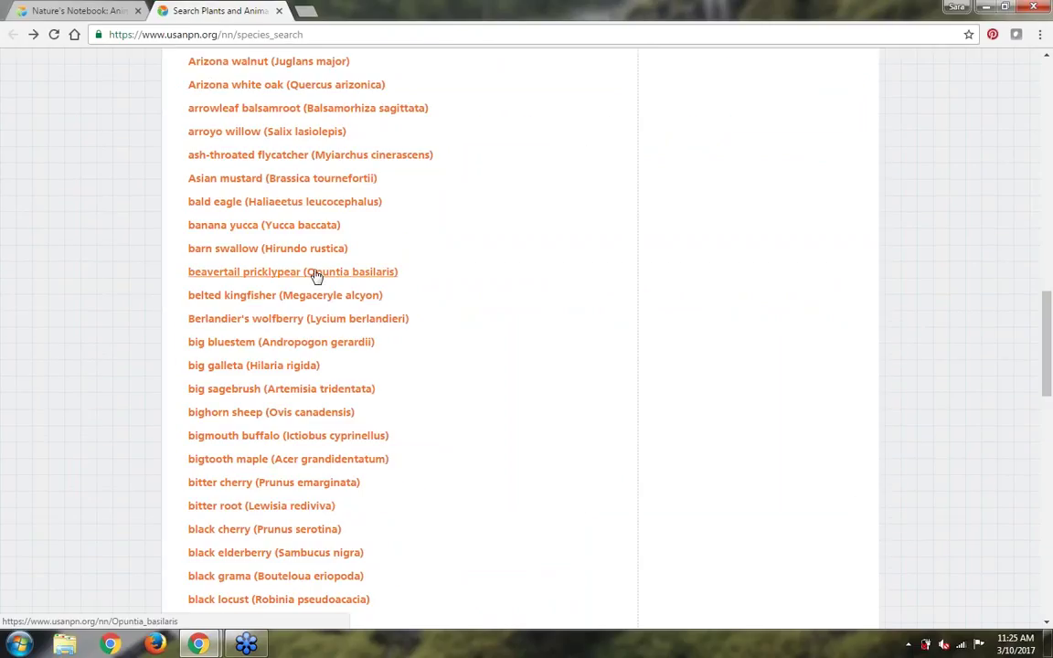
left_click(102, 11)
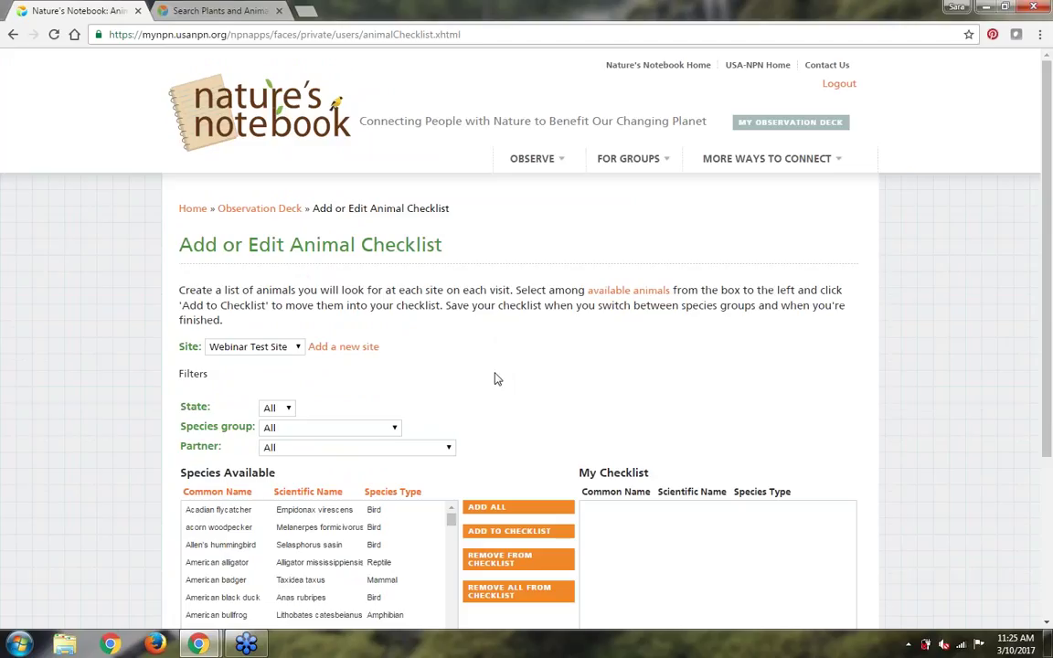
scroll(497, 378, "down", 3)
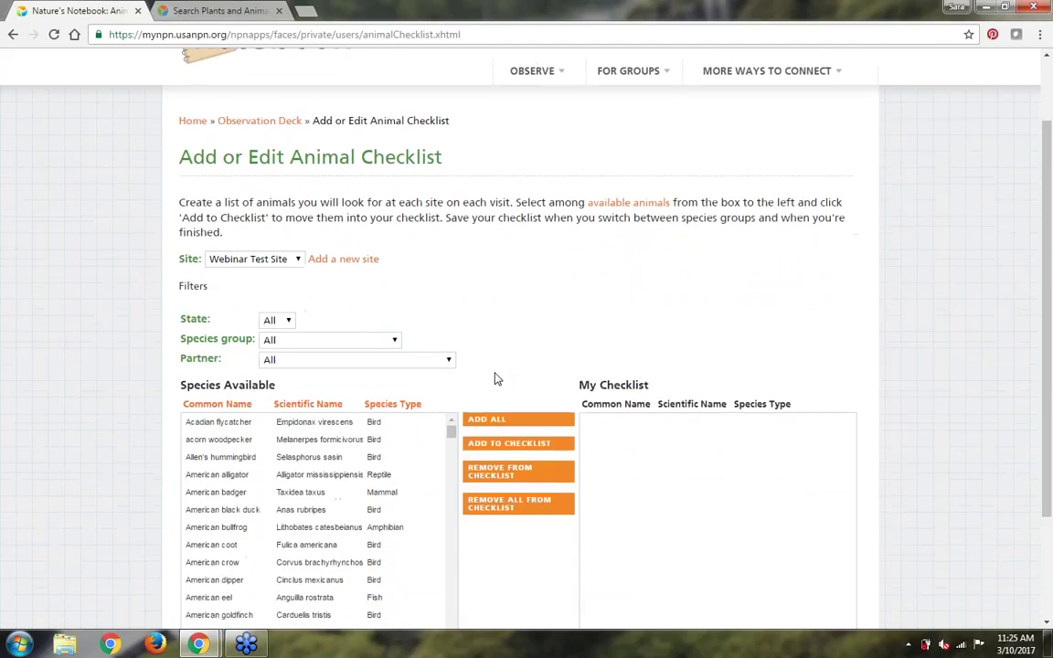
scroll(497, 379, "down", 1)
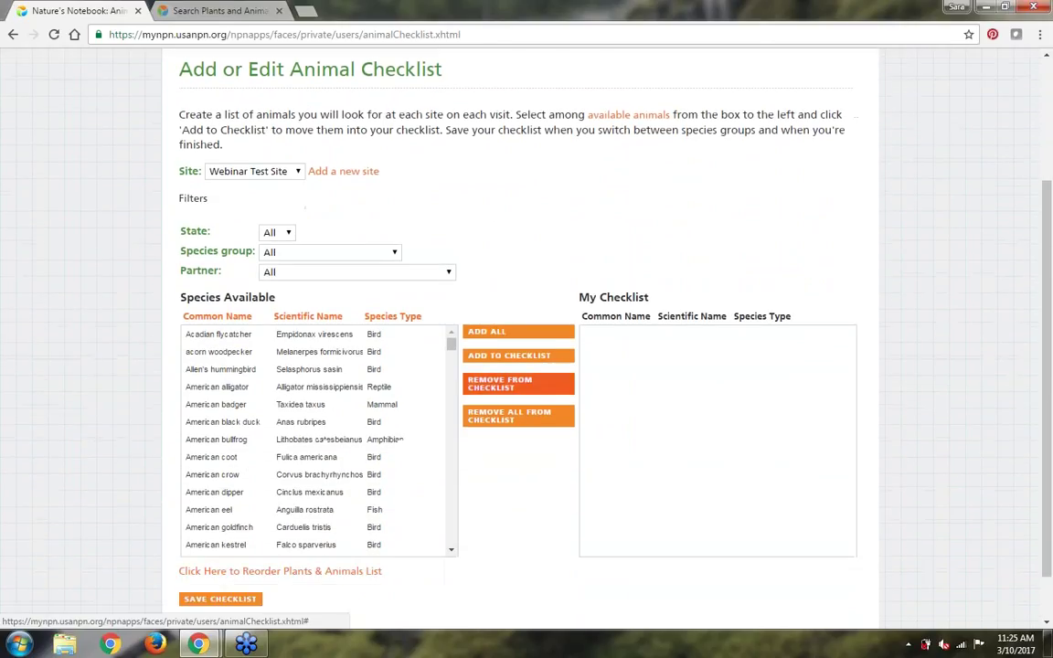
left_click(278, 234)
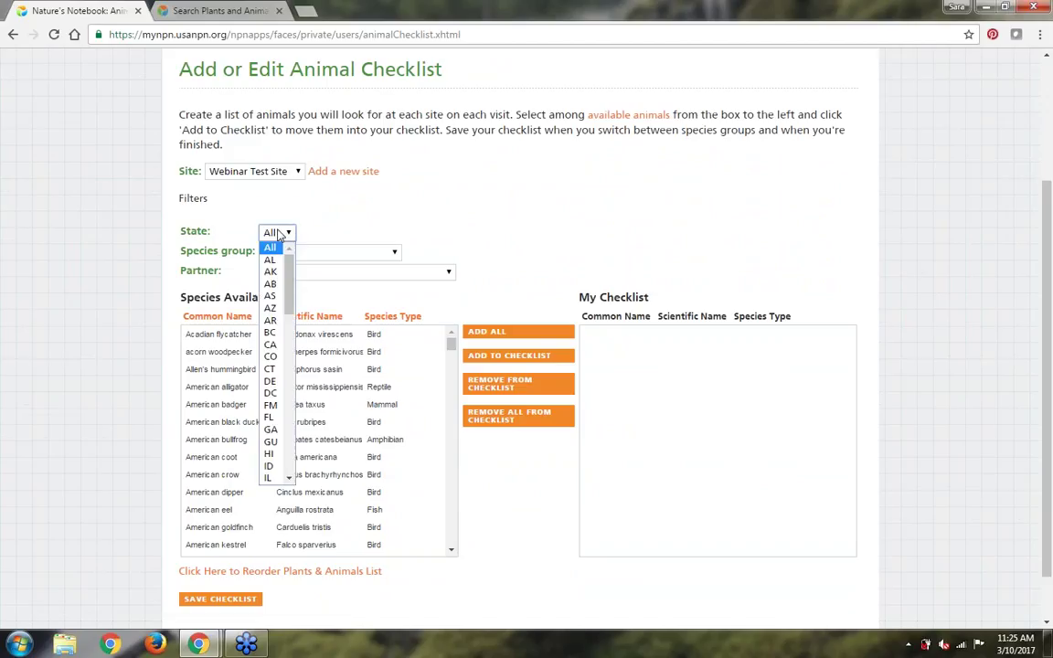
left_click(271, 309)
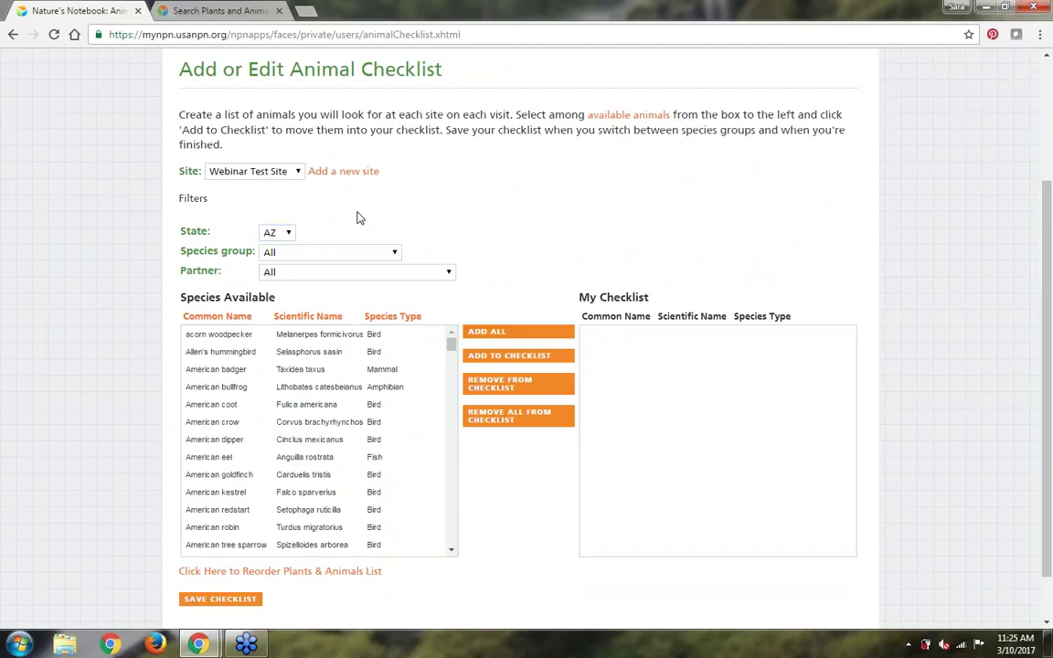
Step: Add Allen's hummingbird and all other available Arizona animals to the checklist, and remove everything from it again
left_click(264, 356)
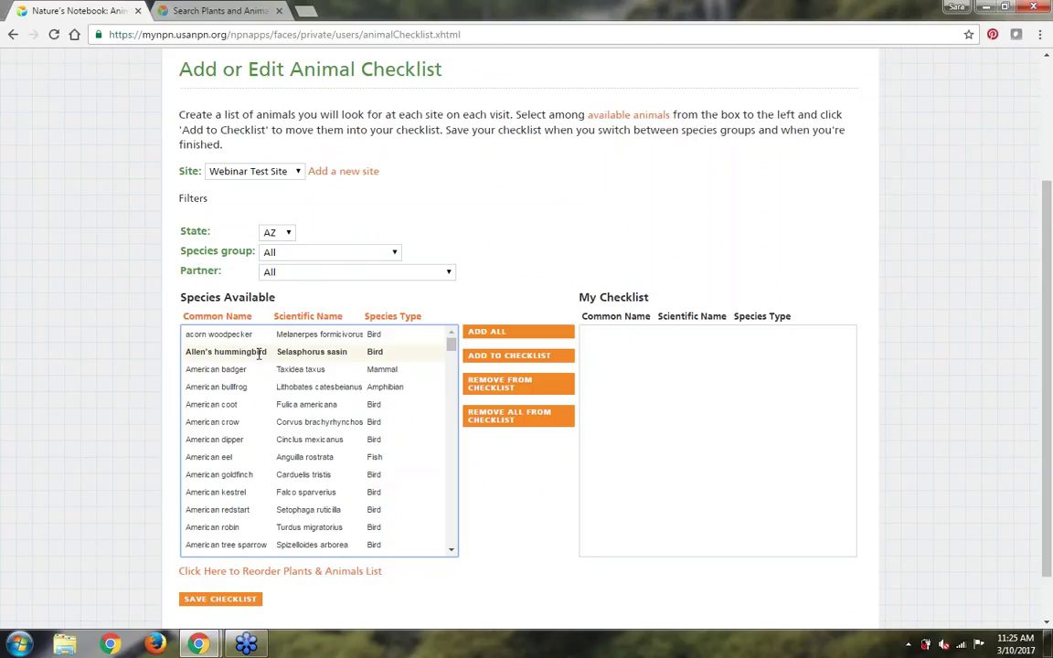
left_click(537, 366)
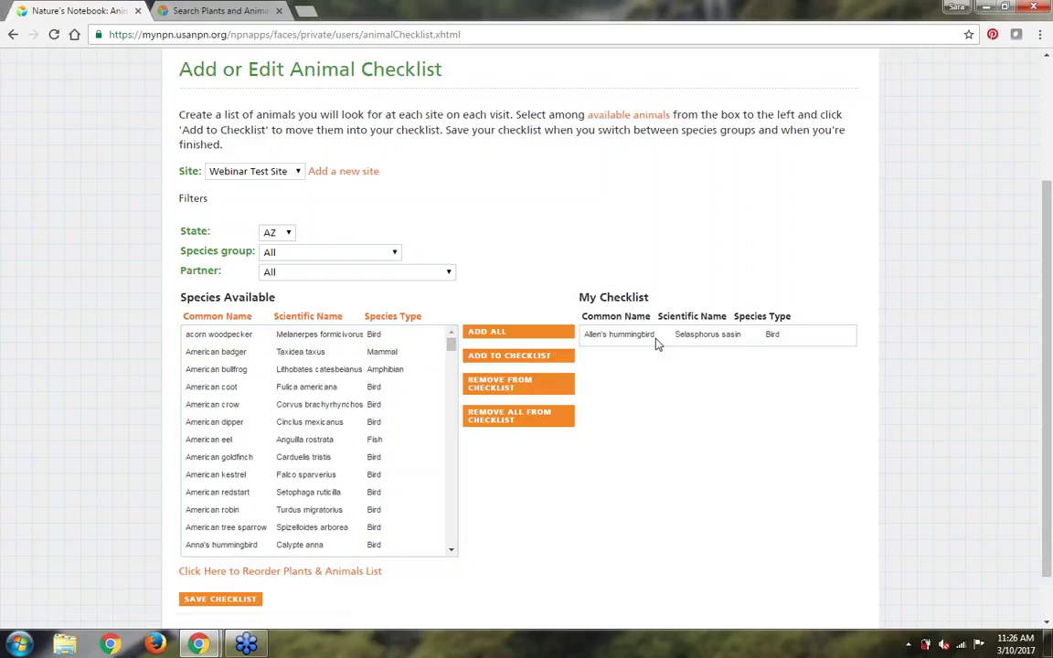
left_click(233, 464)
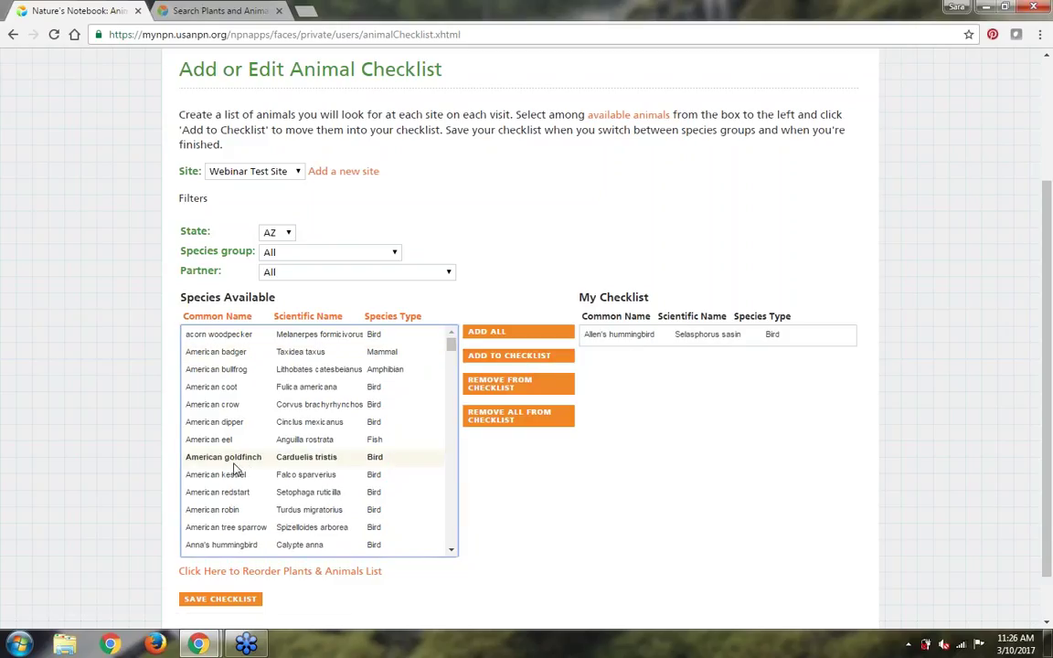
left_click(482, 334)
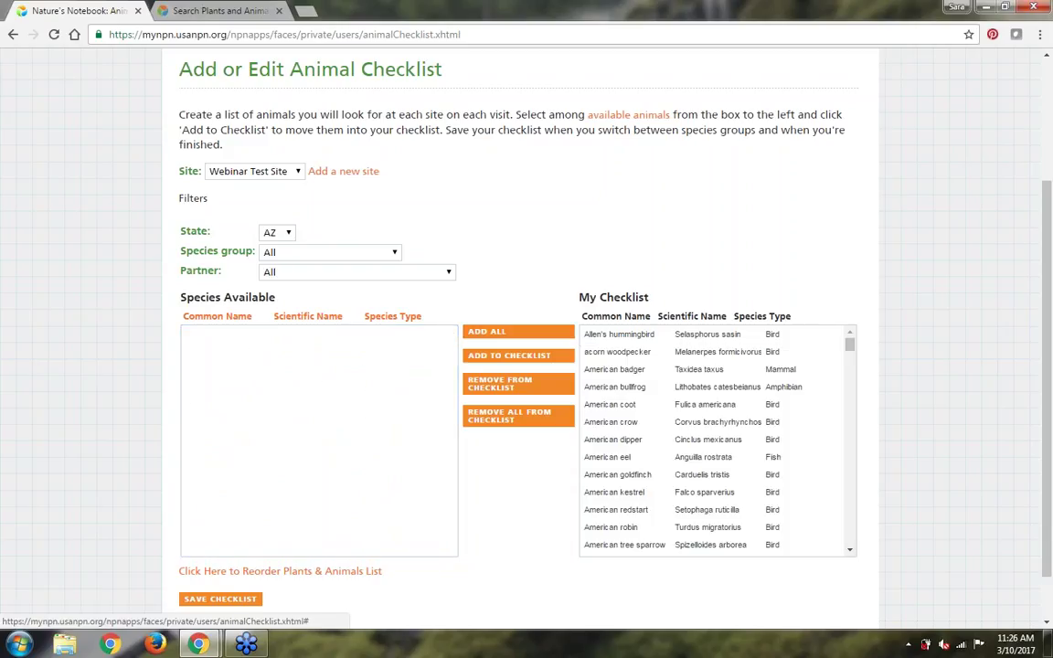
left_click(495, 417)
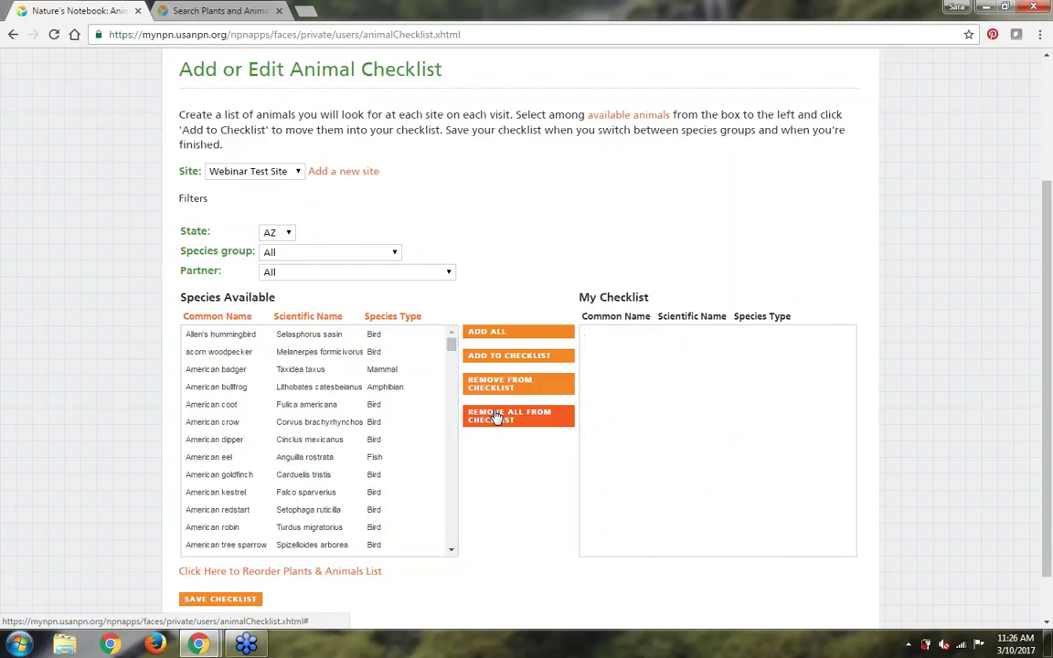
Step: Add Allen's hummingbird and American redstart to the animal checklist, and remove the American redstart again
left_click(220, 335)
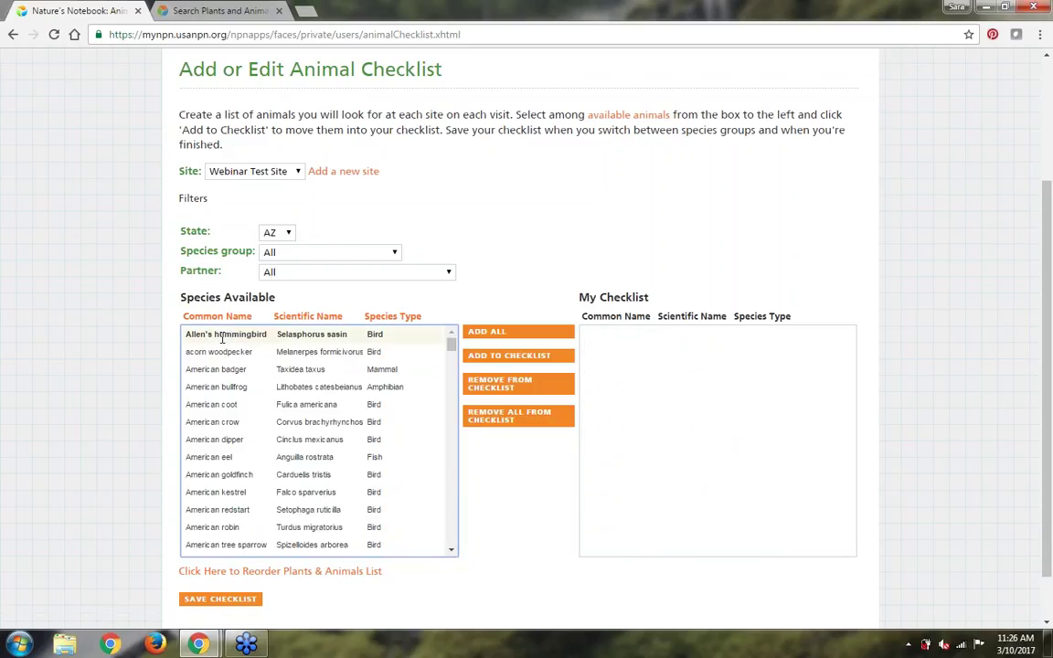
left_click(498, 356)
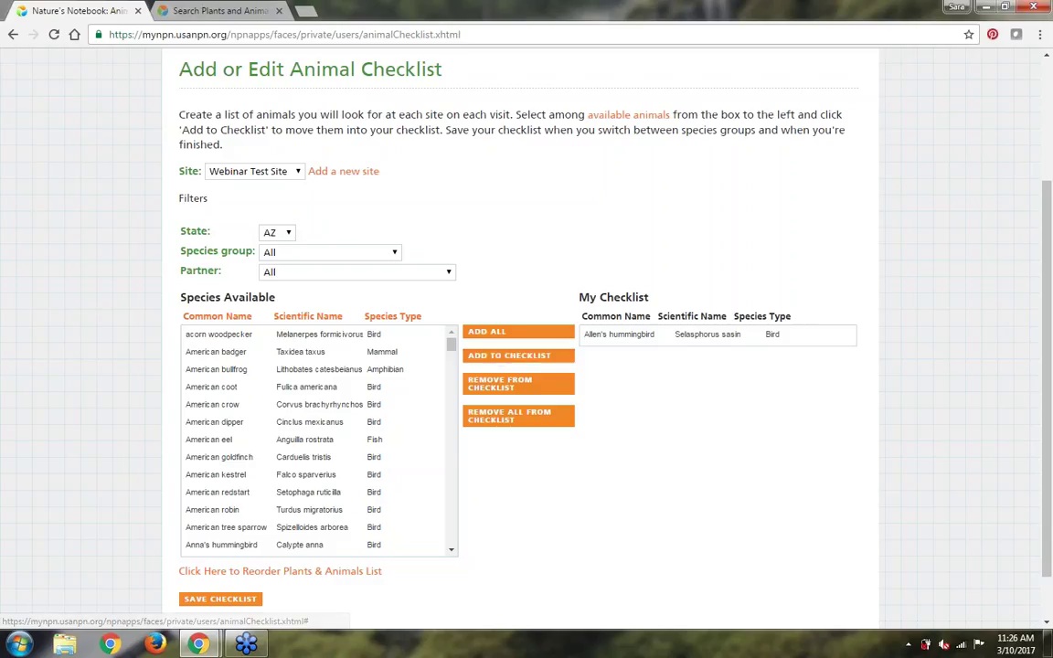
left_click(219, 492)
double_click(240, 492)
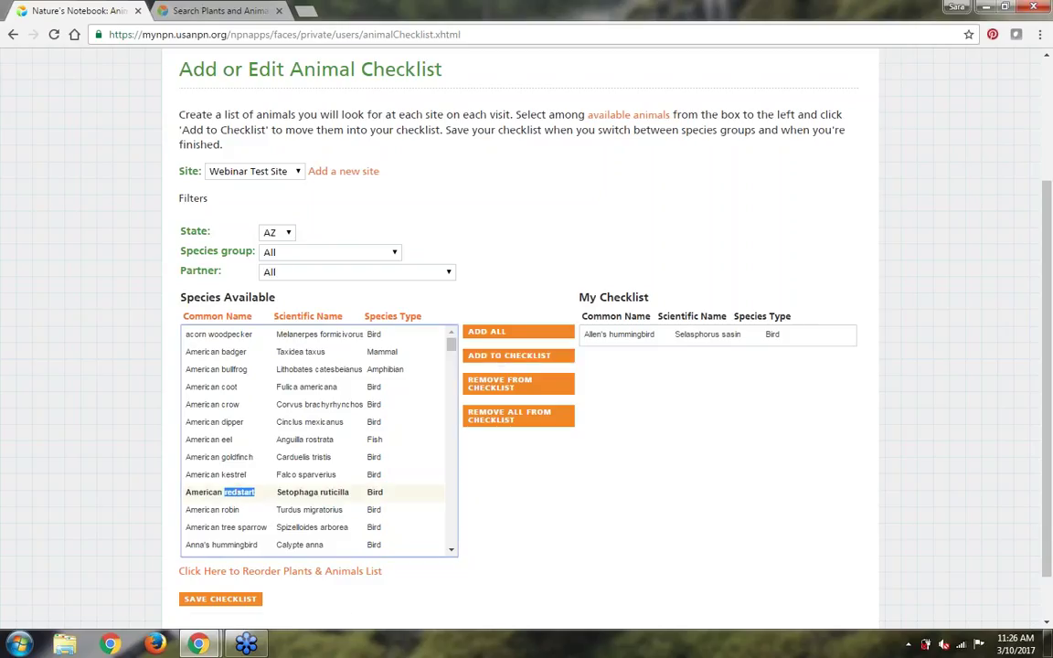
left_click(500, 359)
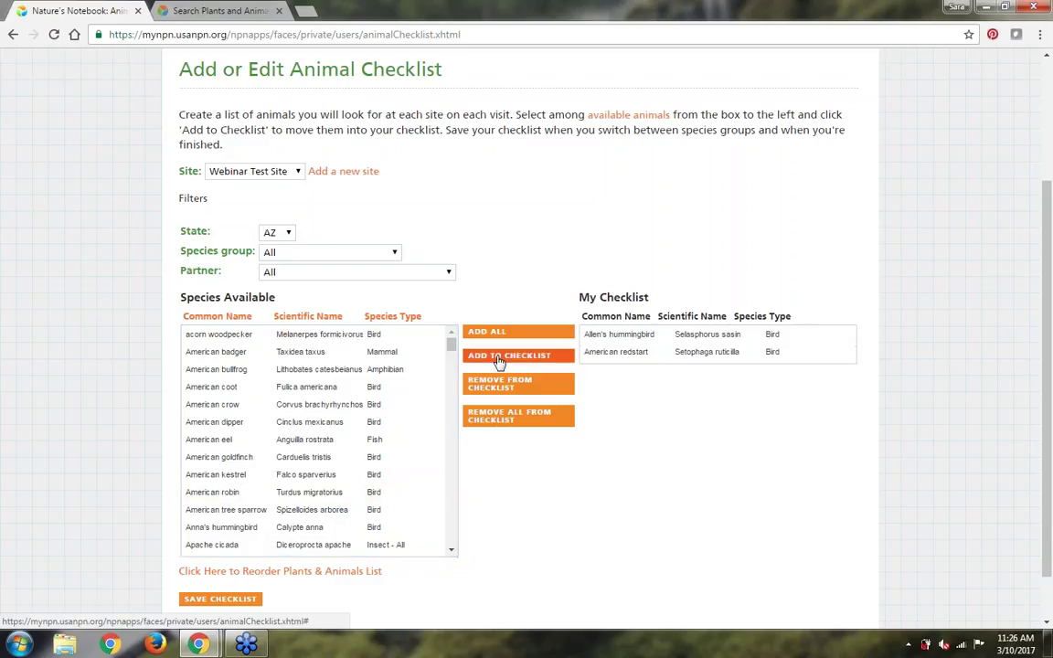
left_click(618, 352)
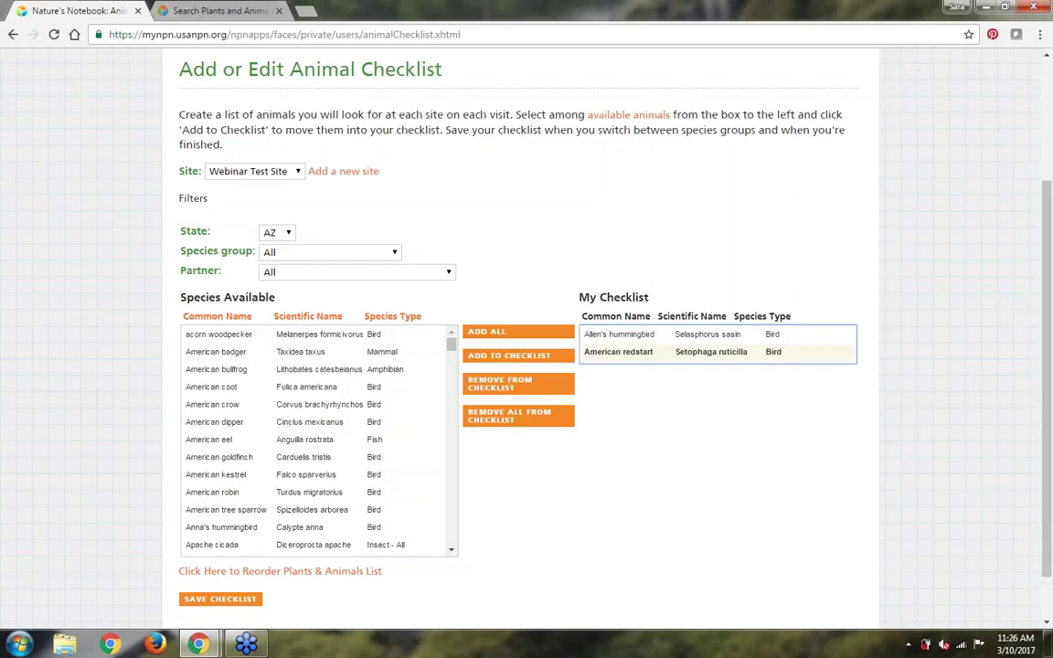
left_click(484, 392)
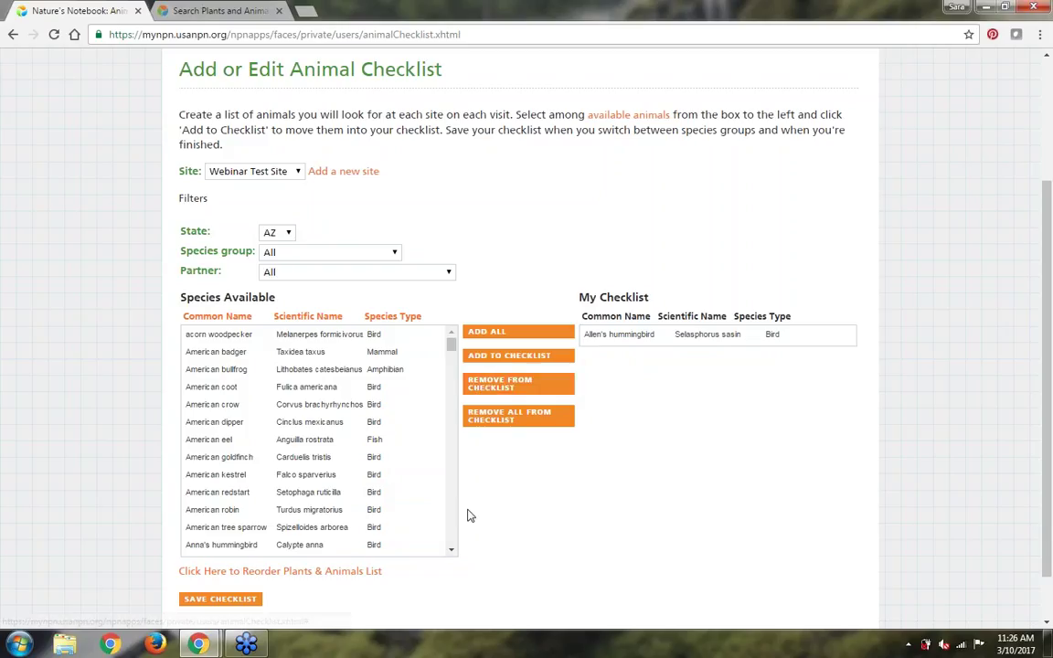
Step: Add all remaining available Arizona animals to the checklist, and clear the whole checklist again
left_click(220, 545)
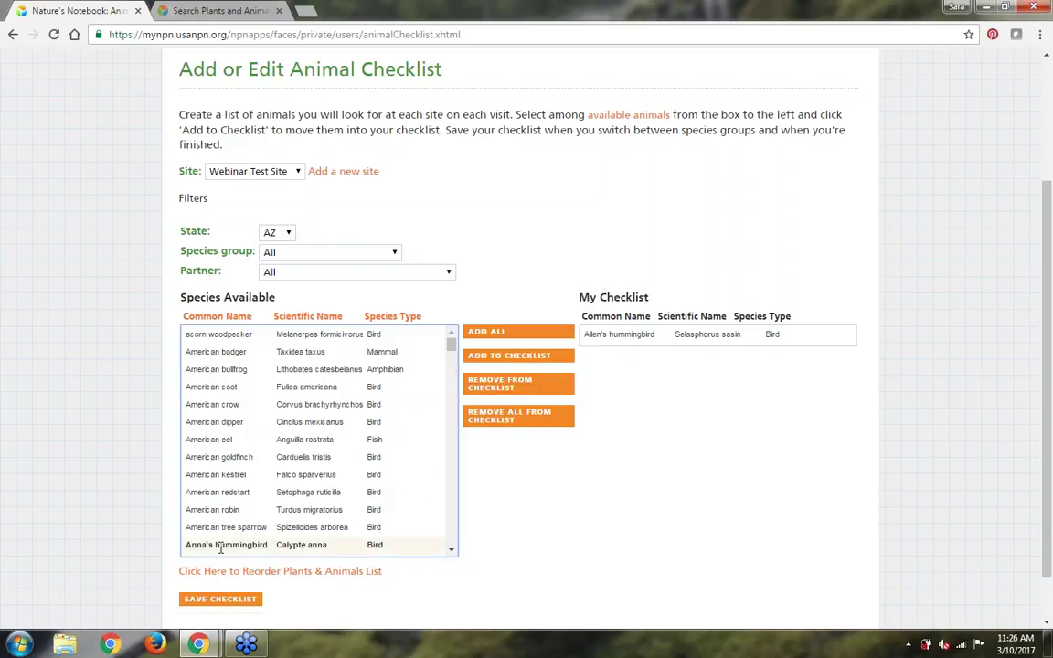
left_click(506, 334)
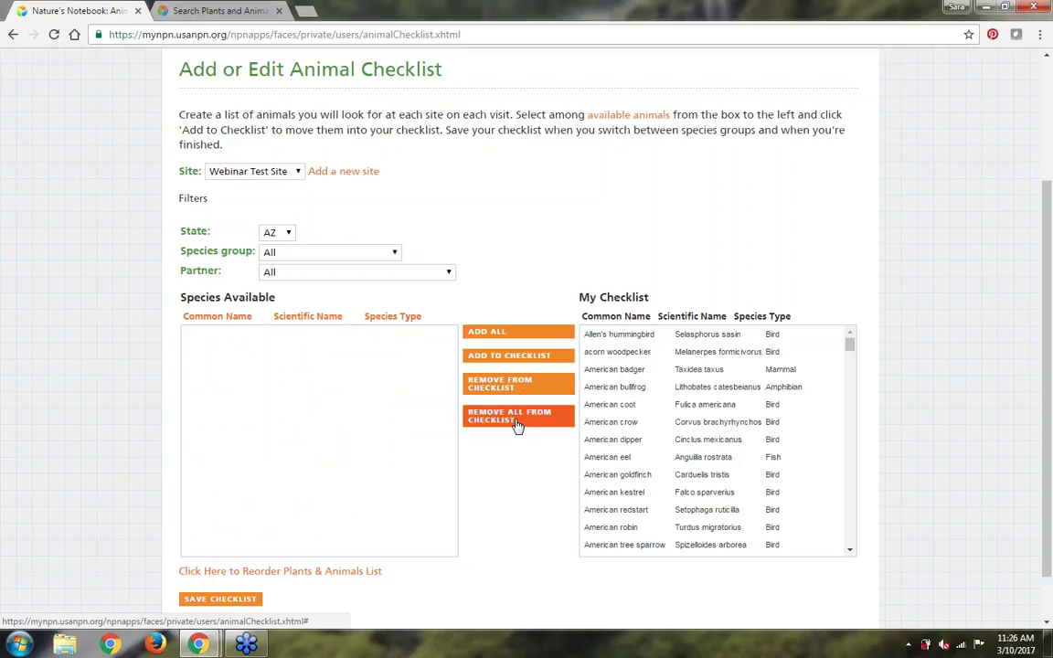
left_click(518, 420)
Step: Add Allen's hummingbird, Anna's hummingbird and Costa's hummingbird to the Webinar Test Site animal checklist and save it
left_click(403, 335)
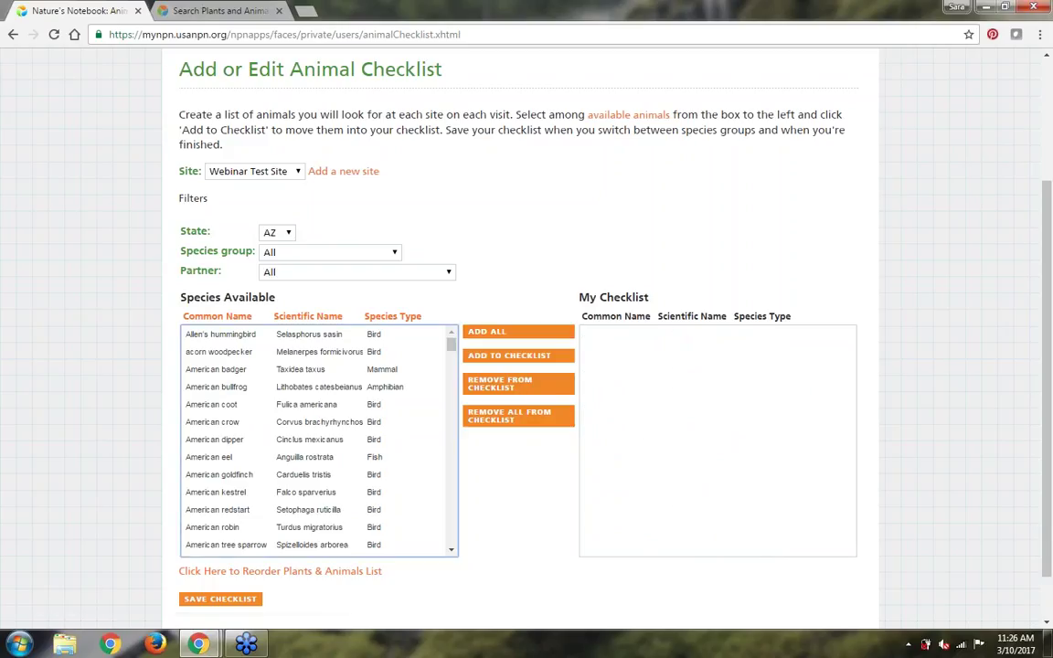
left_click(472, 358)
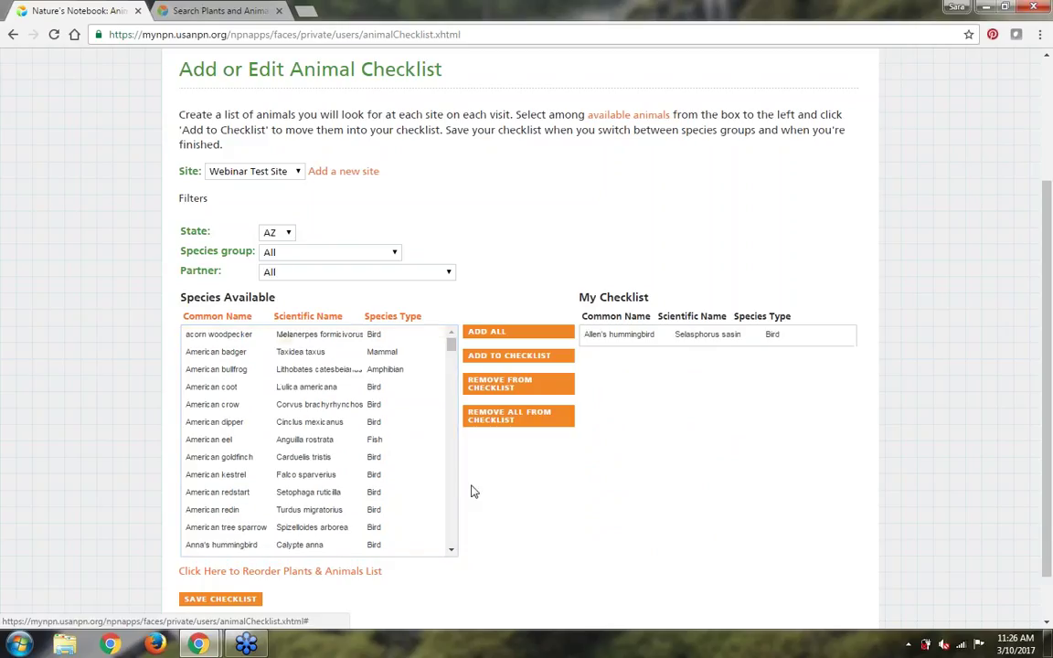
left_click(219, 545)
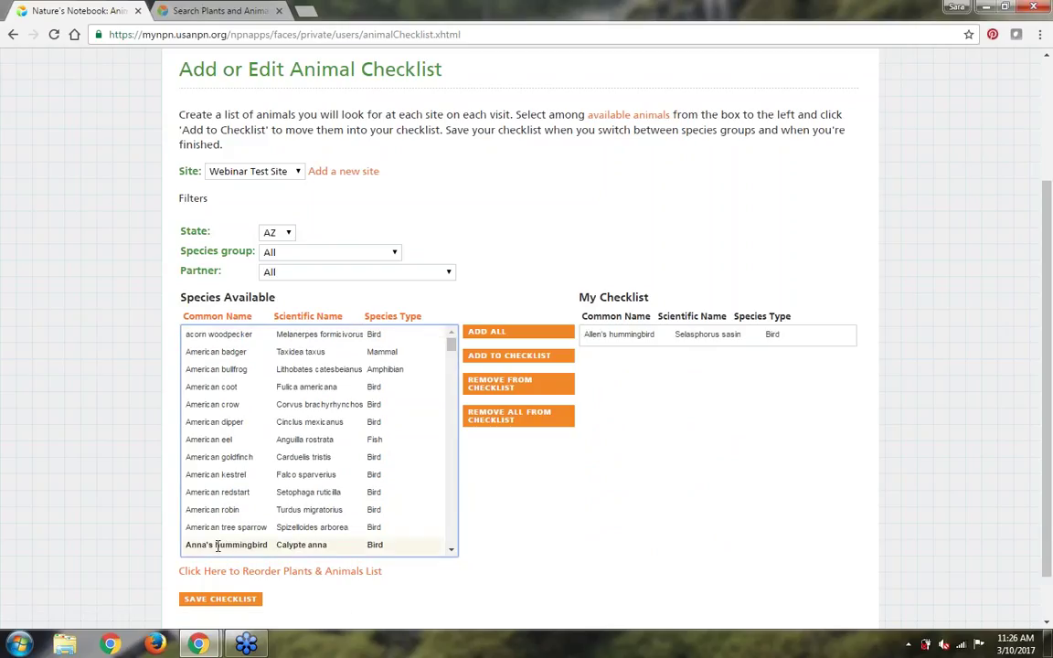
left_click(477, 363)
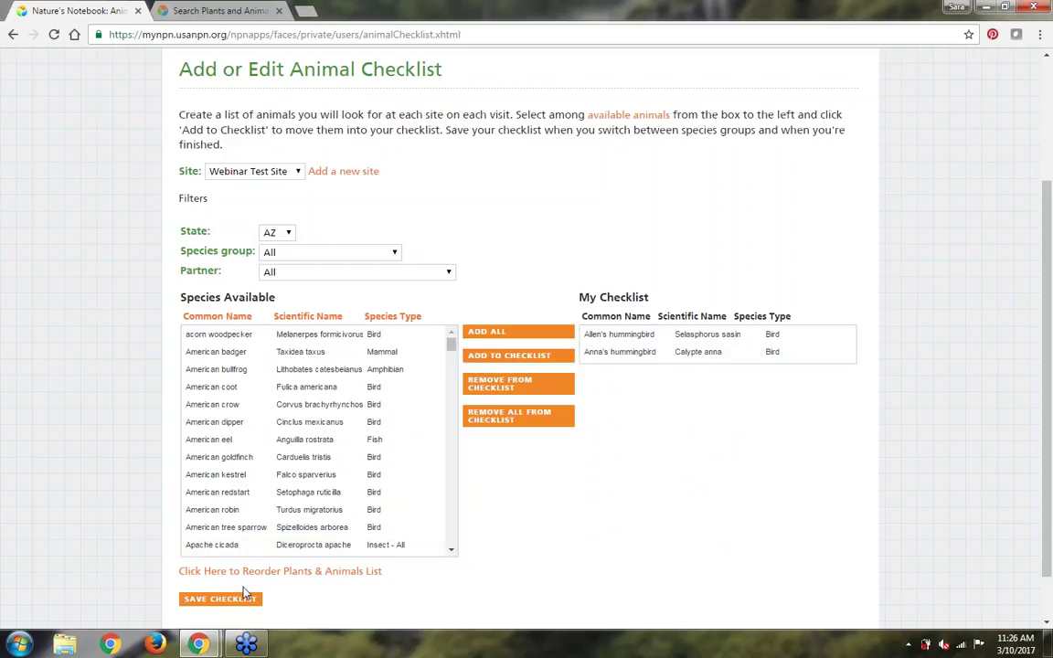
left_click(452, 352)
left_click_drag(454, 357, 457, 411)
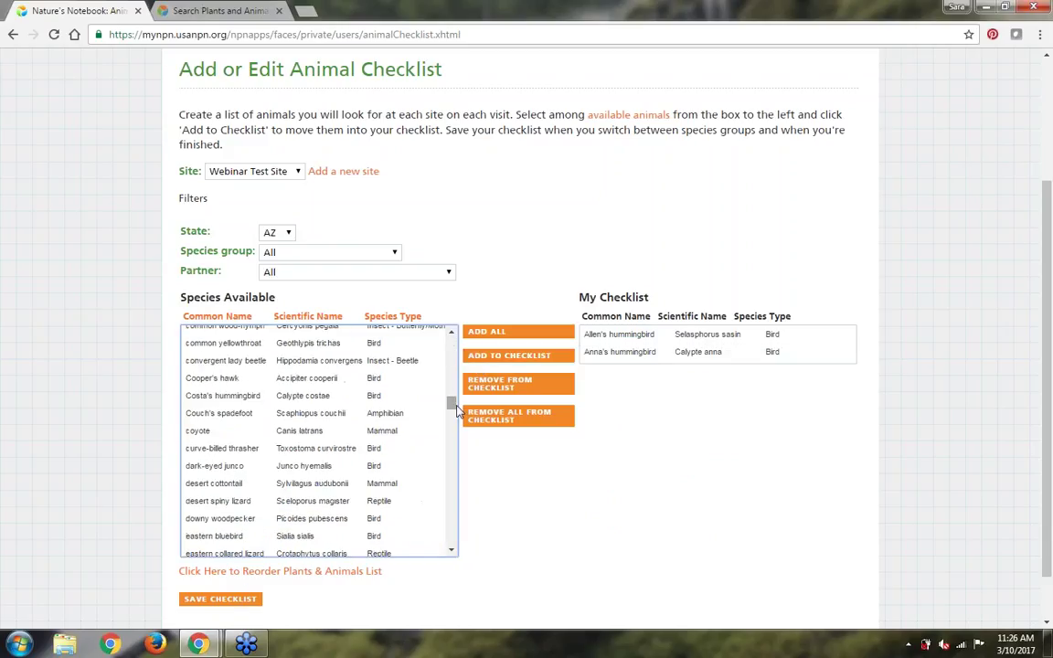
left_click(239, 395)
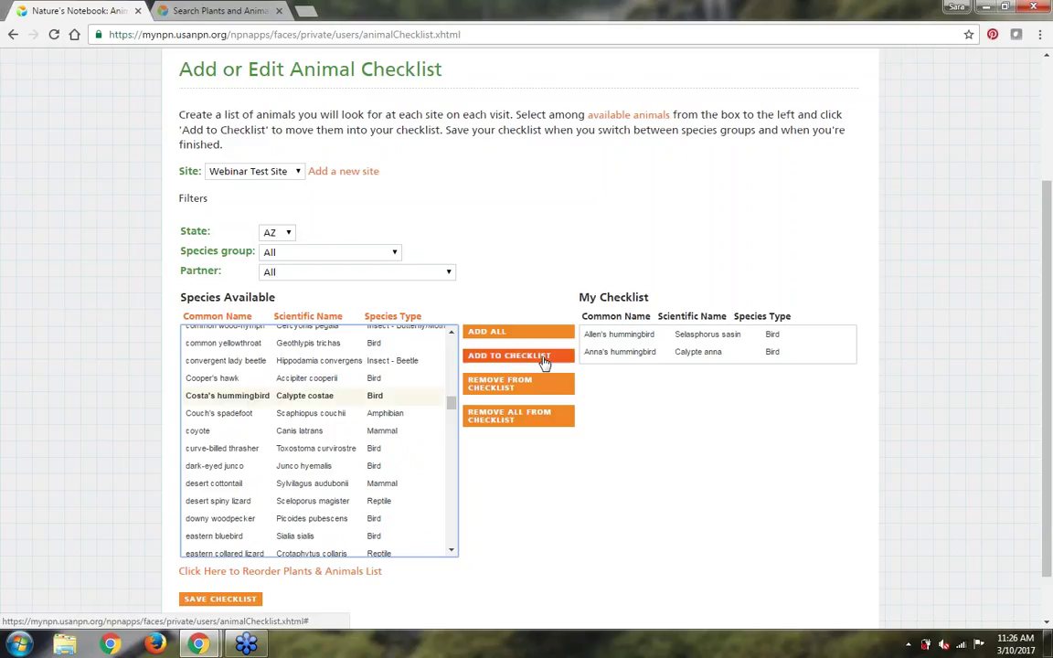
left_click(511, 356)
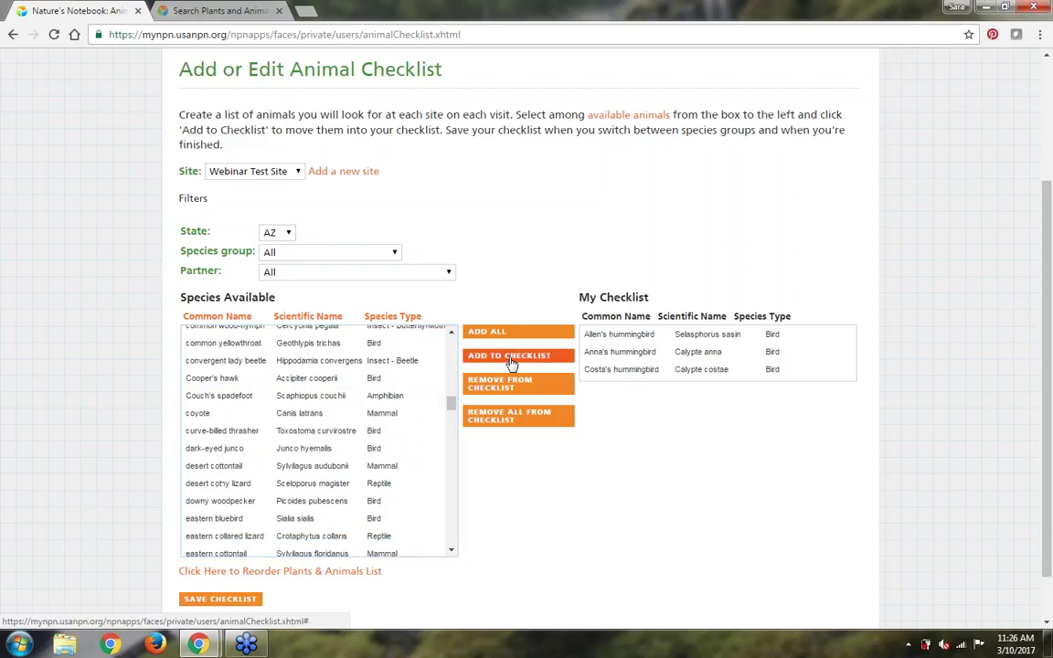
scroll(608, 490, "down", 1)
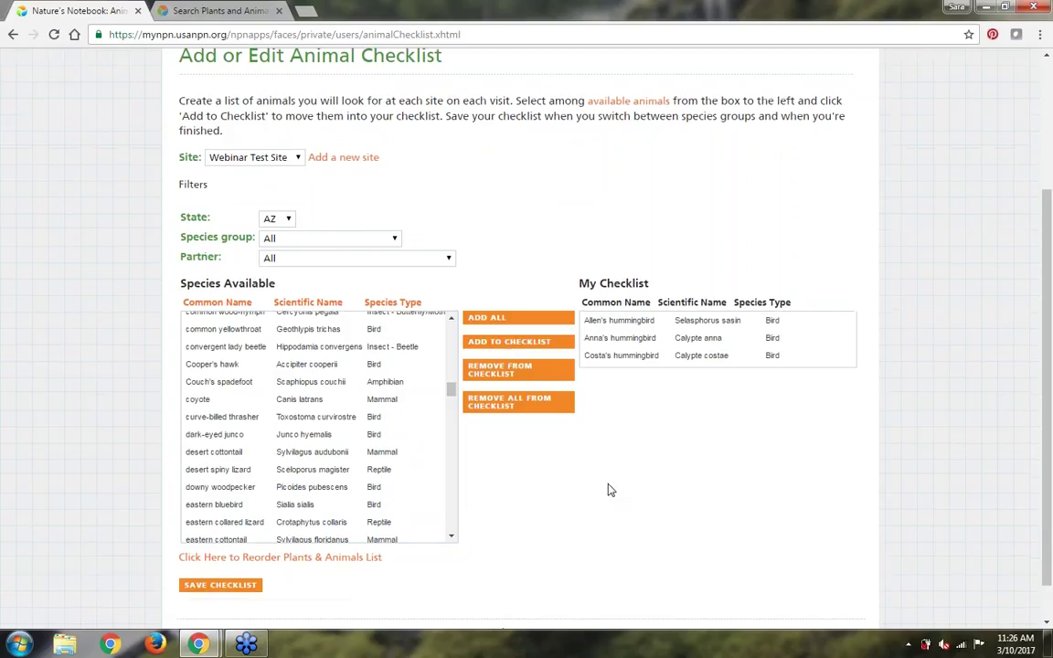
left_click(230, 544)
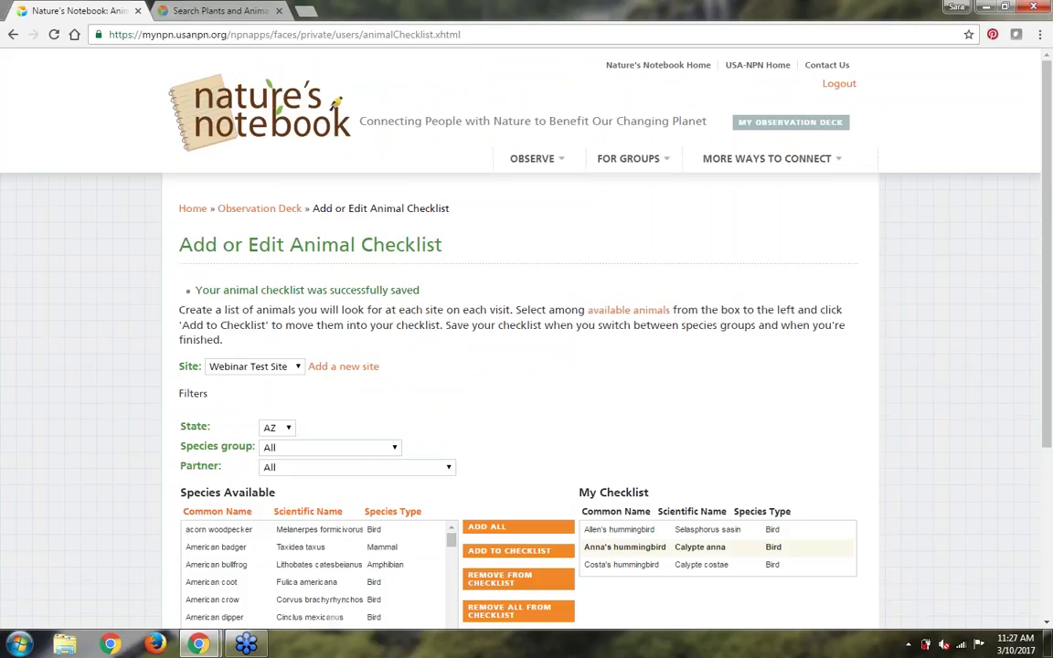
Step: Open the reordering of plants and animals for Webinar Test Site and move jojoba to the first position
scroll(567, 375, "down", 3)
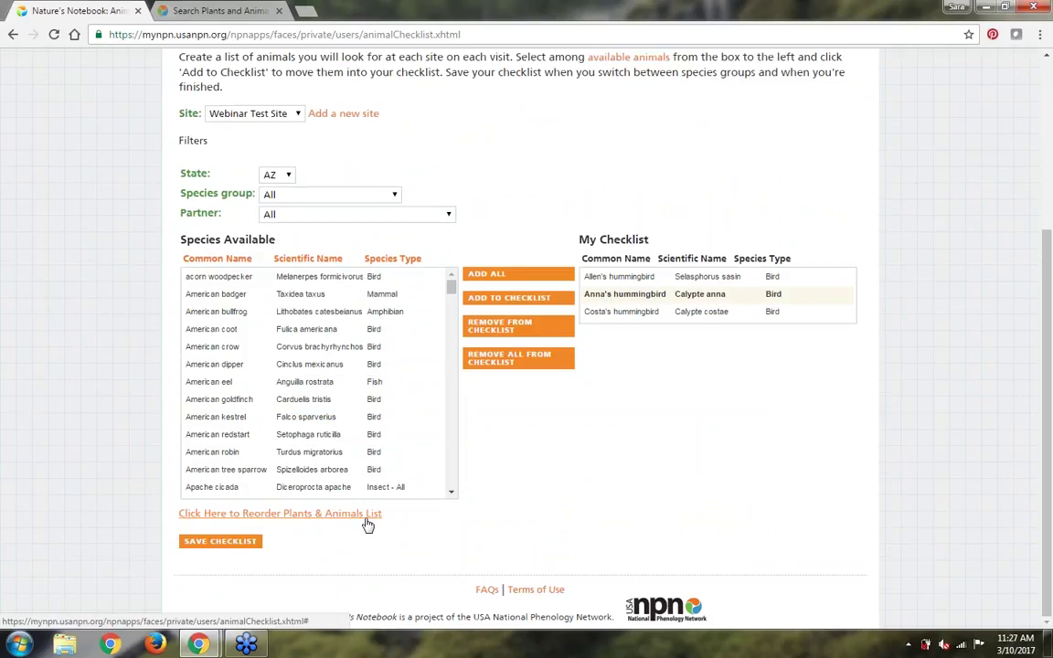
left_click(365, 517)
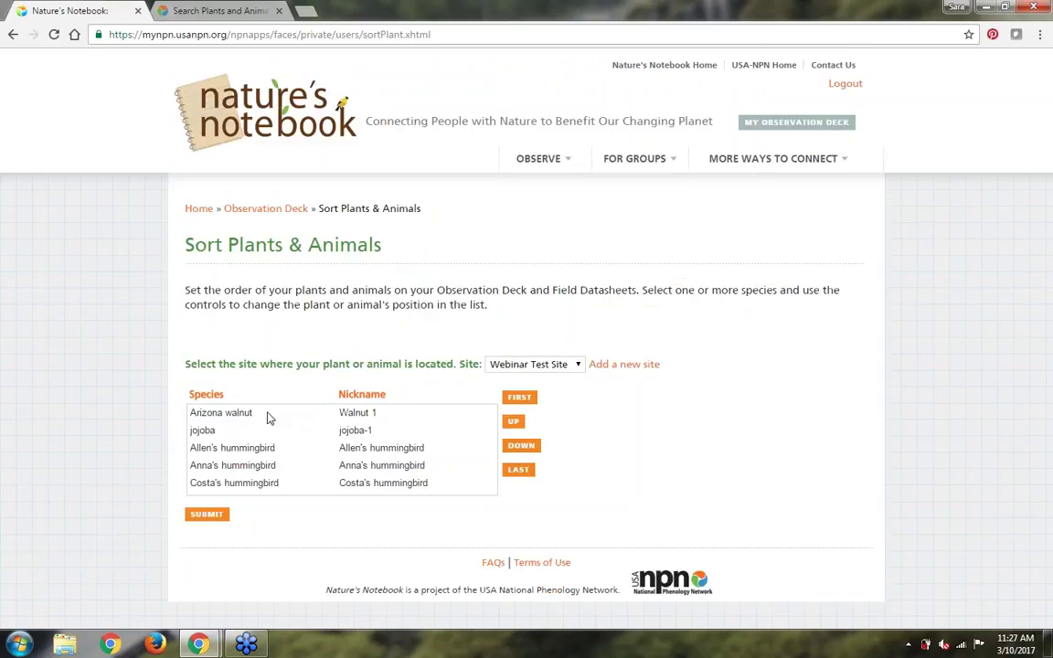
left_click(207, 429)
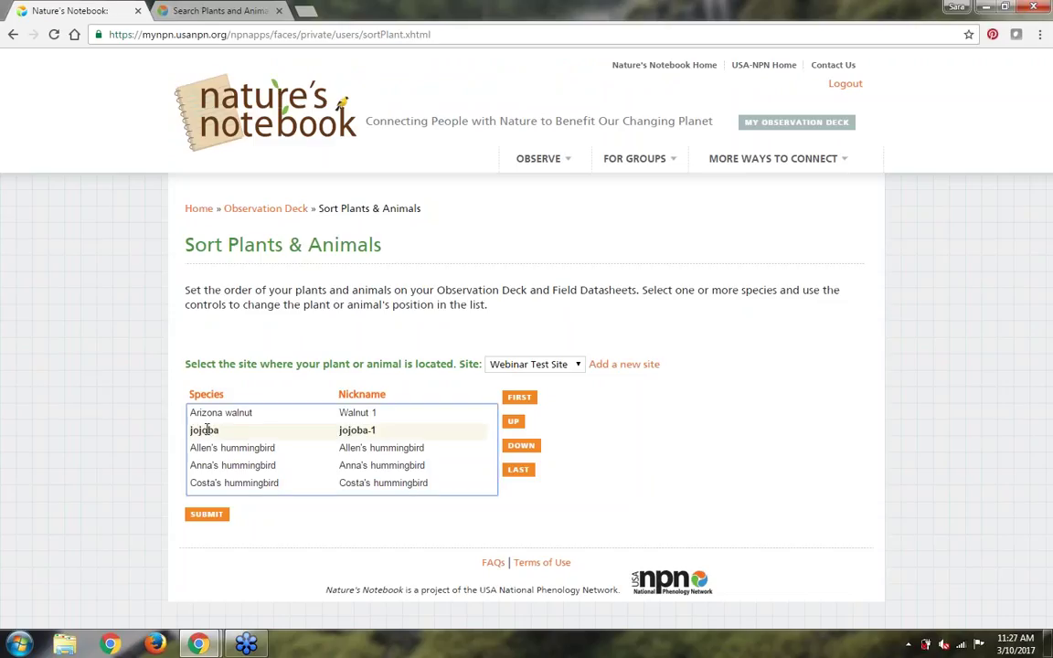
left_click(524, 401)
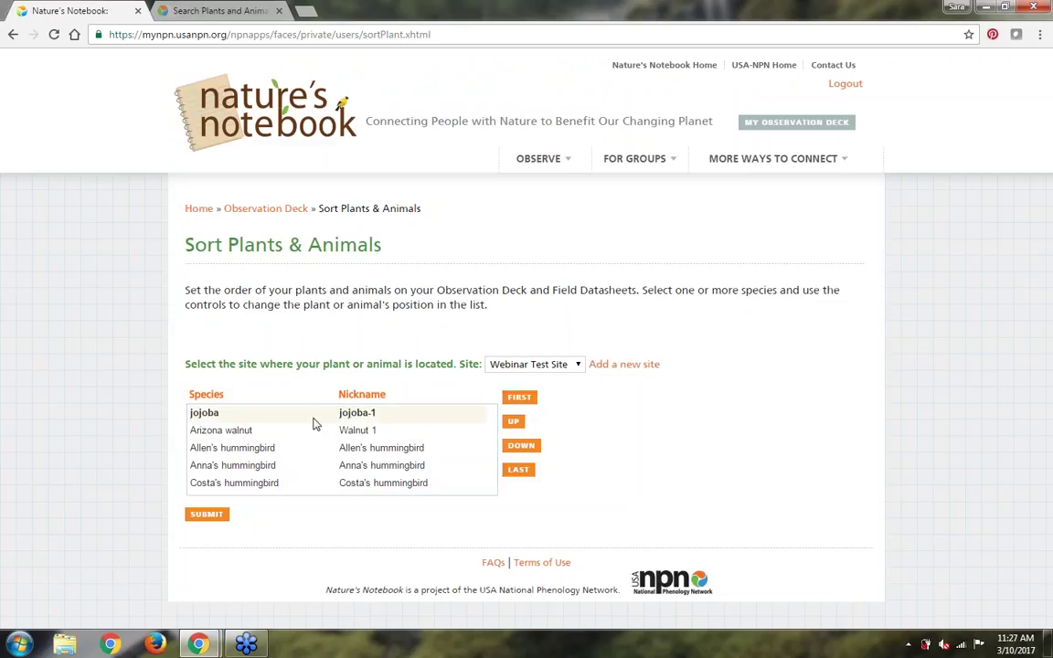
Step: Move Costa's hummingbird up two positions, directly below Arizona walnut, and submit the new species order
left_click(249, 483)
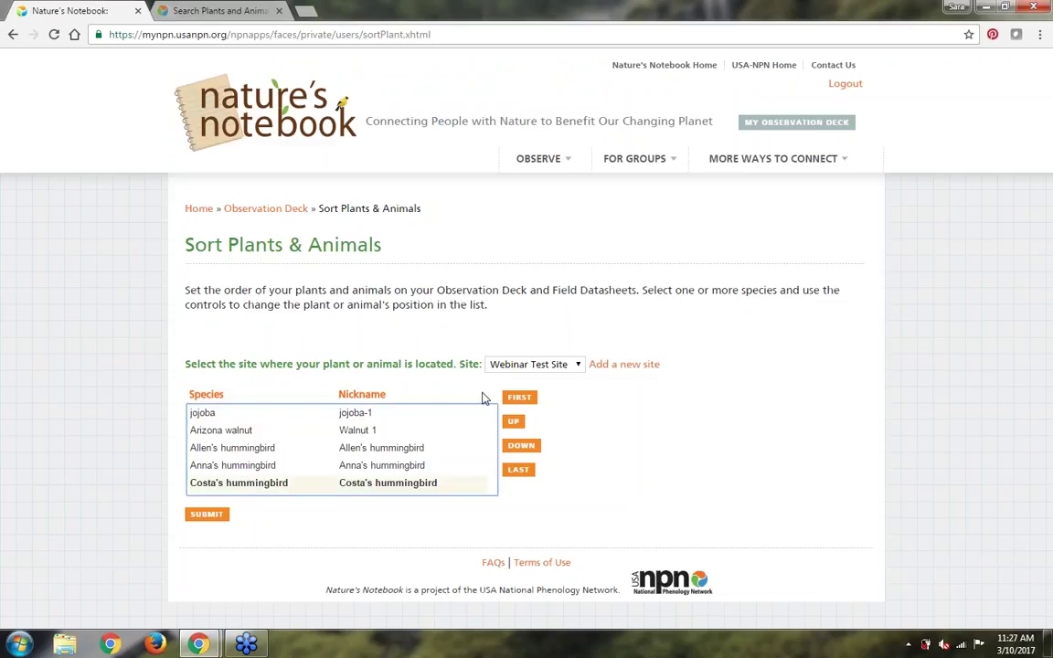
left_click(514, 422)
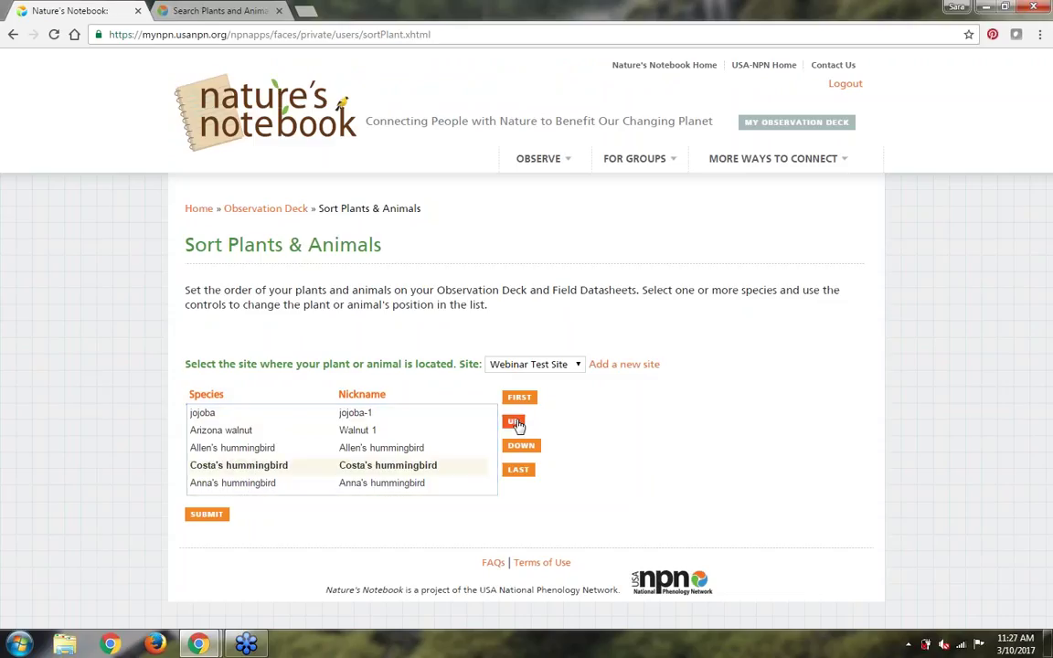
left_click(514, 423)
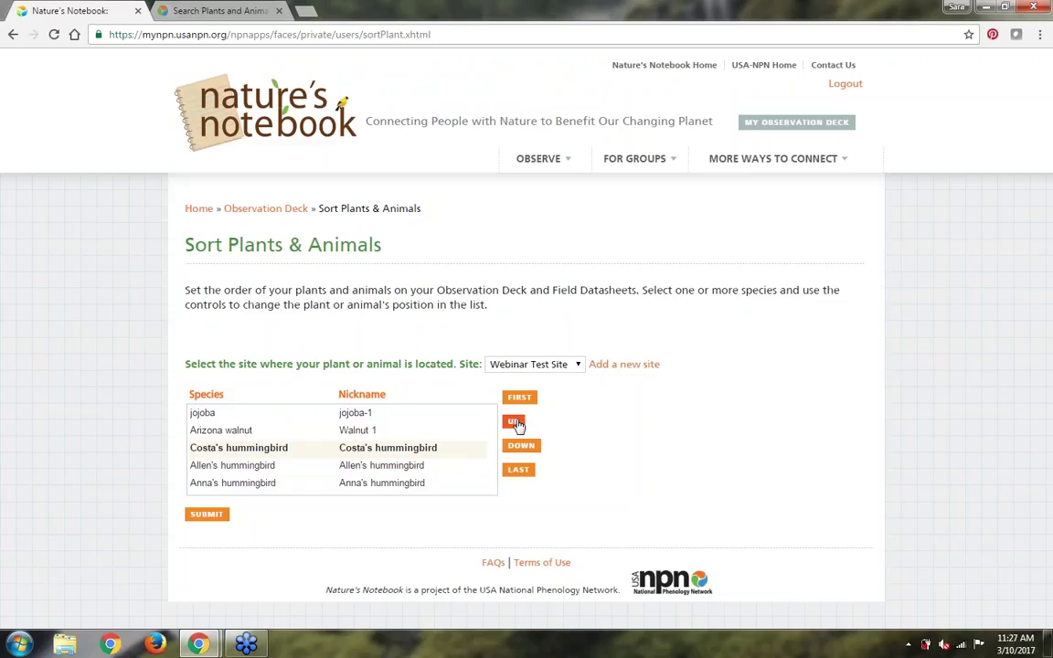
left_click(221, 518)
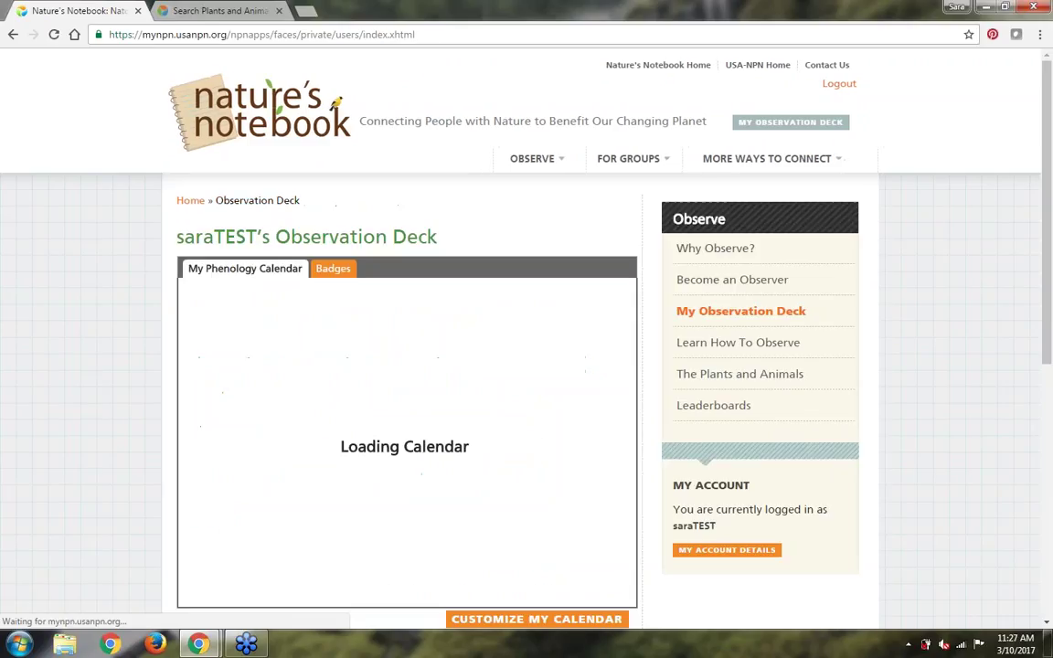
Step: Consult the FAQ guidance on which field datasheets to print, and return to the Observation Deck
scroll(473, 347, "down", 1)
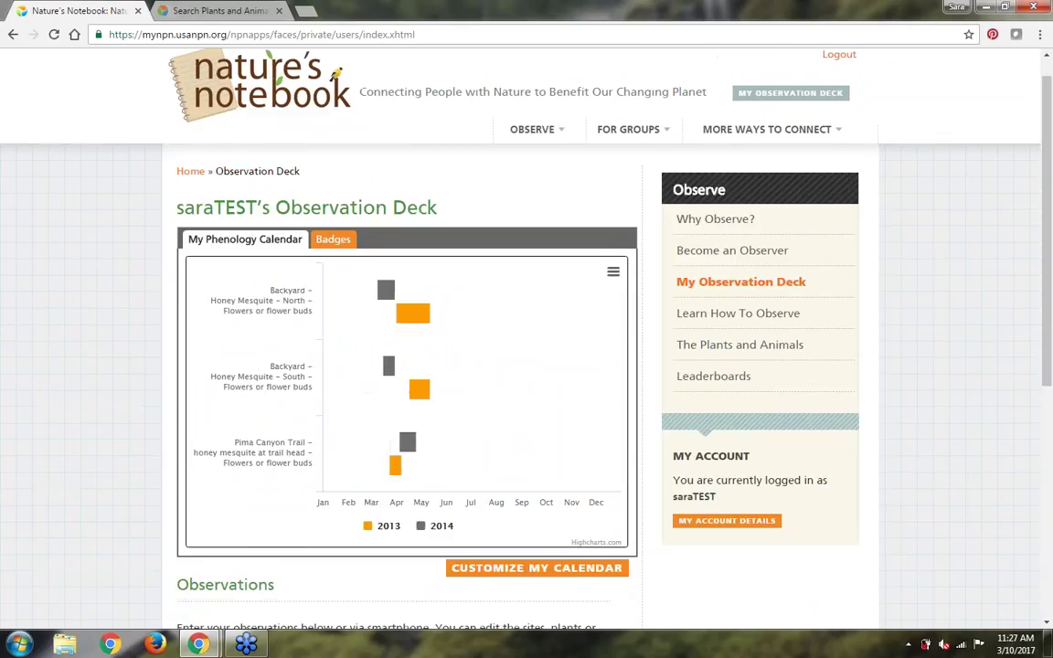
scroll(473, 347, "down", 4)
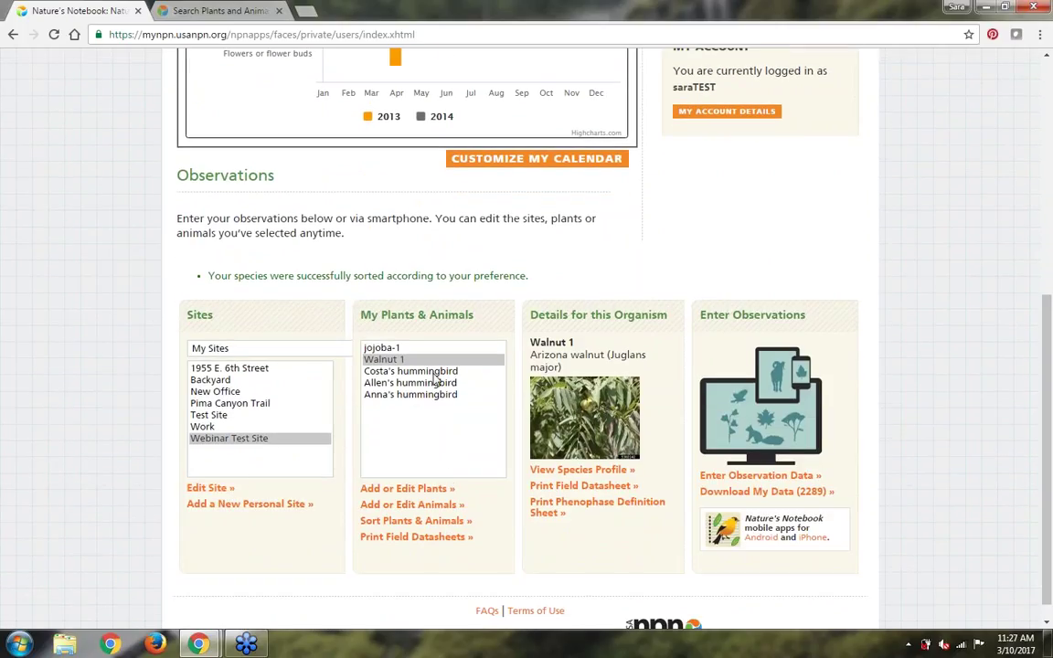
left_click(423, 538)
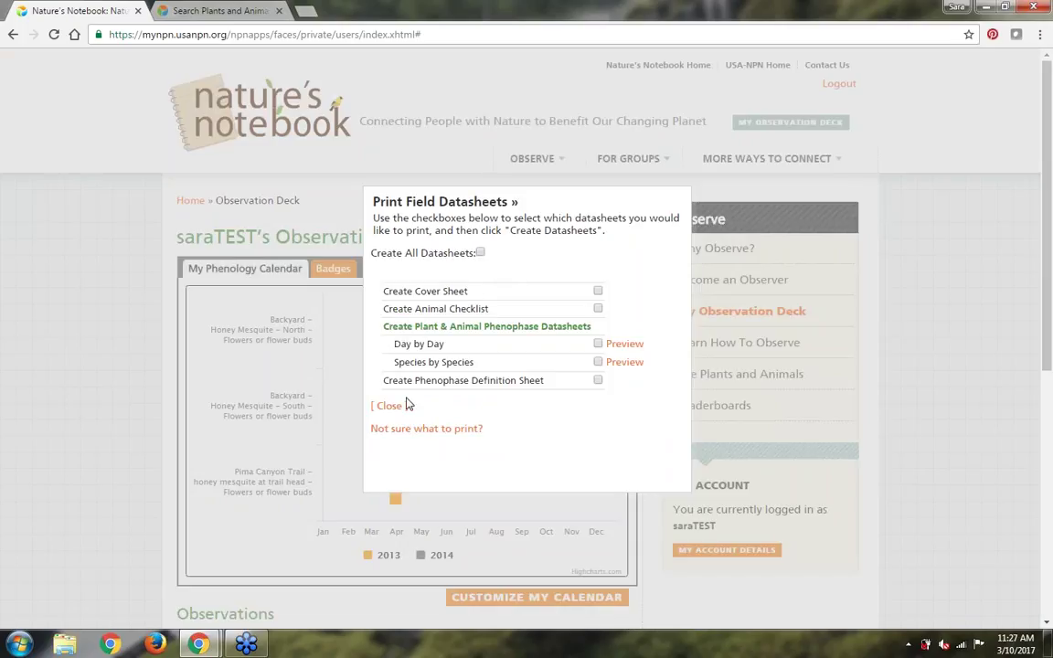
left_click(424, 430)
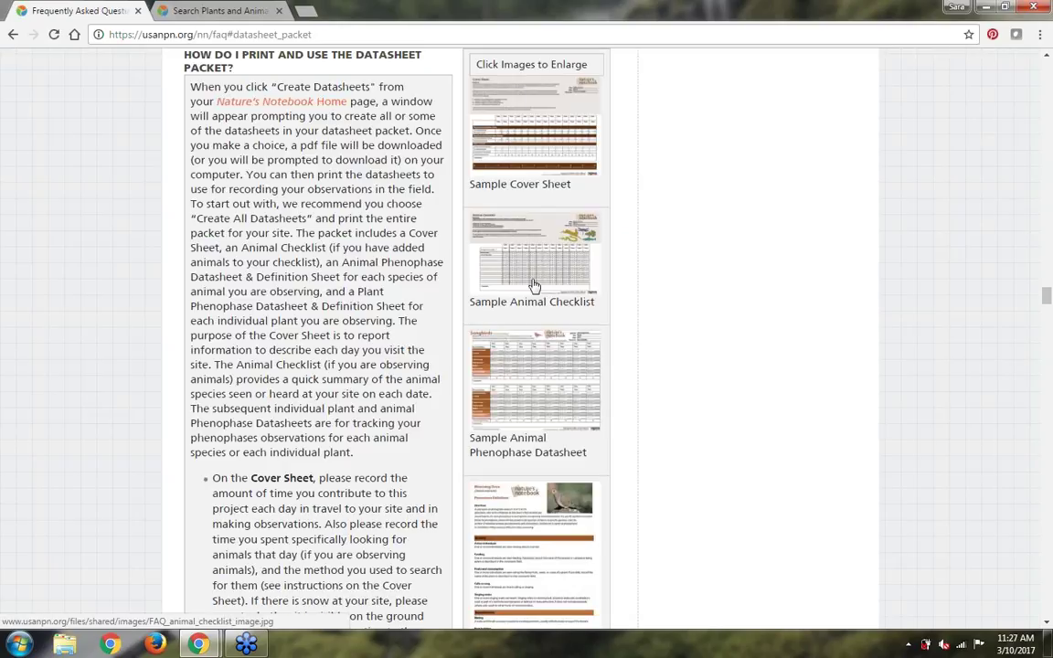
left_click(11, 36)
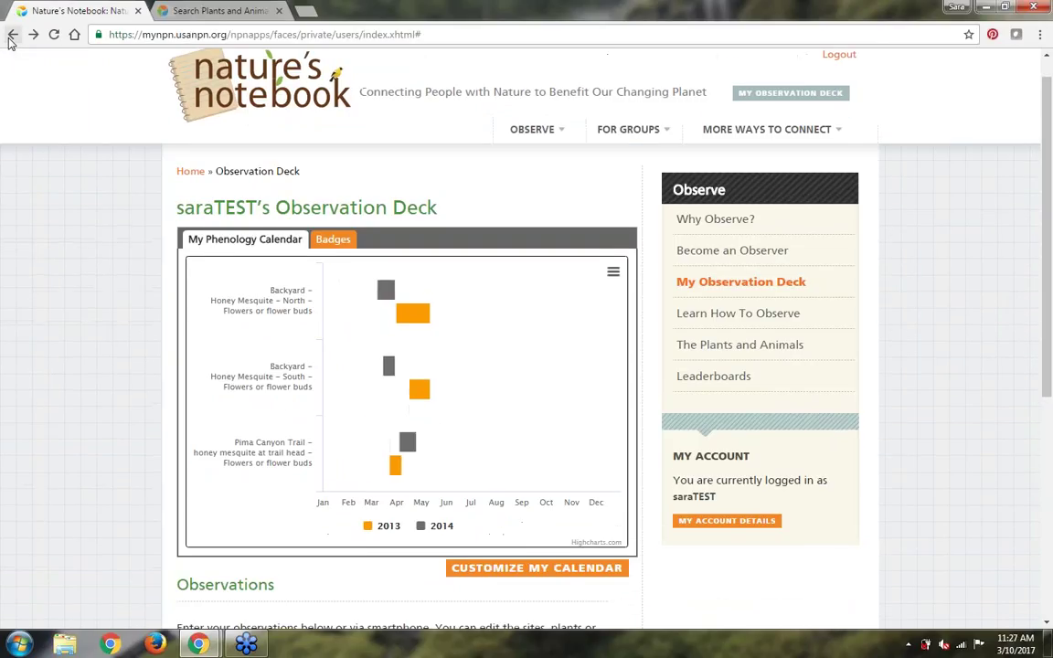
Step: Create all field datasheets for Webinar Test Site, with phenophase datasheets species by species, and close the datasheet options
scroll(412, 412, "down", 3)
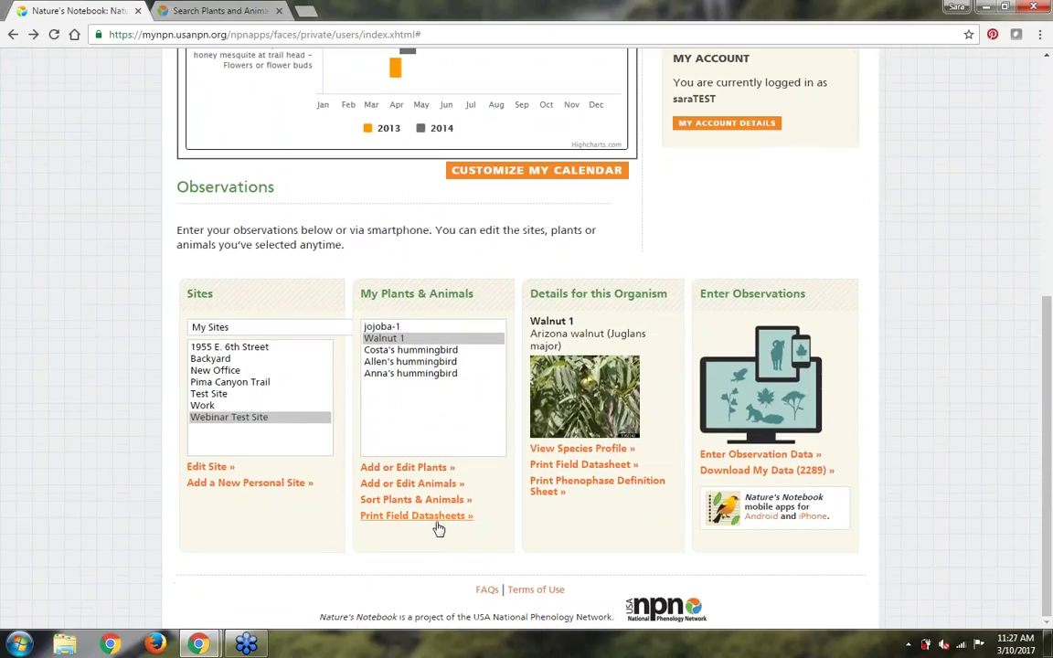
left_click(416, 515)
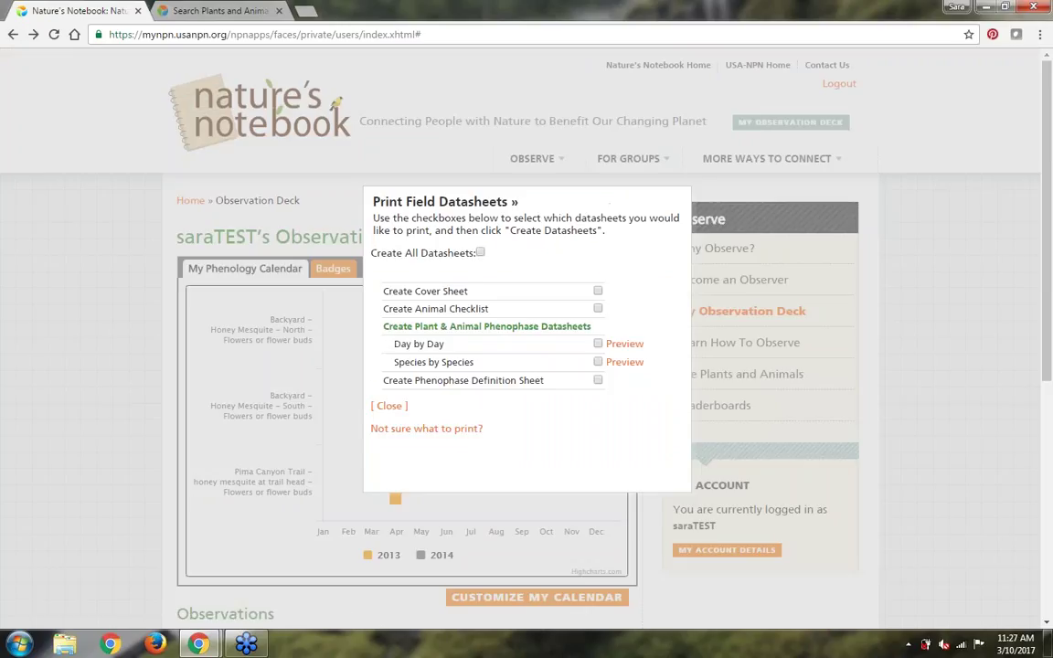
left_click(479, 254)
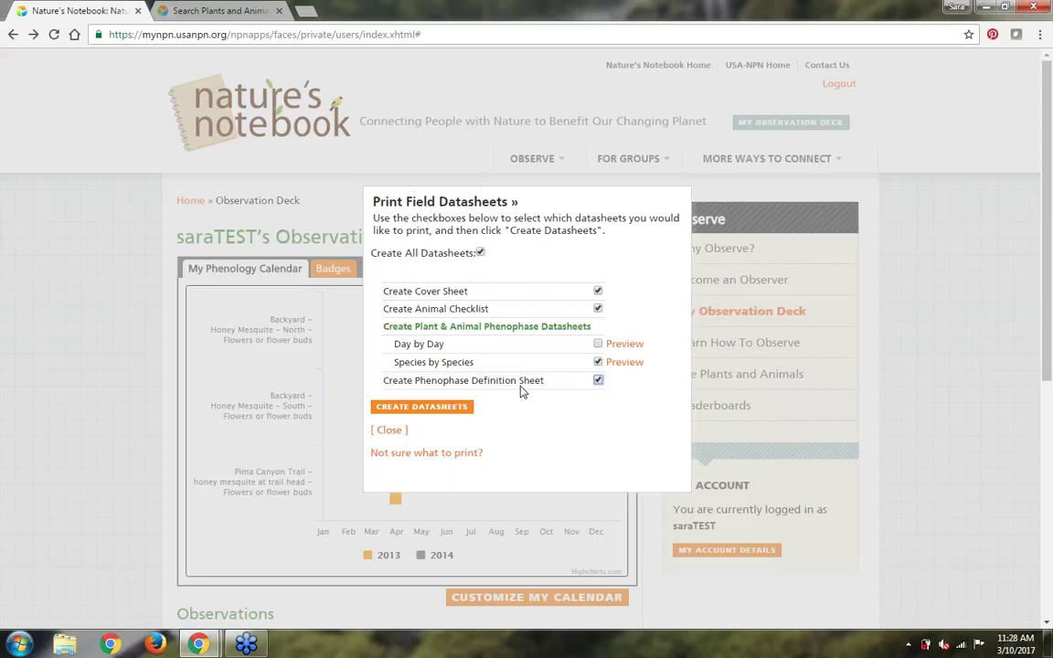
left_click(415, 408)
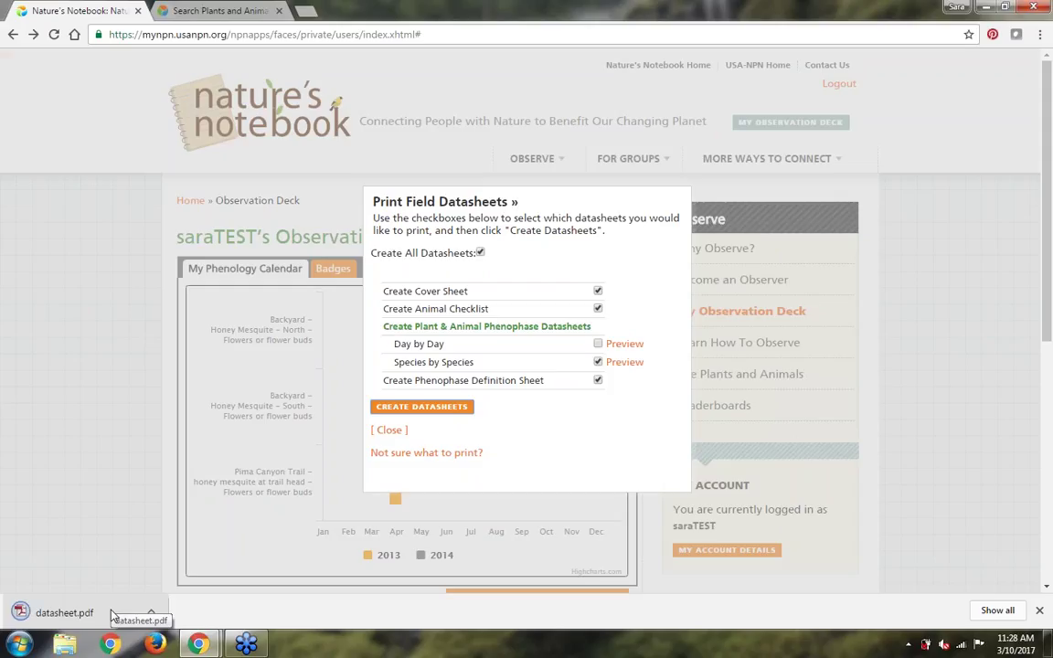
left_click(388, 430)
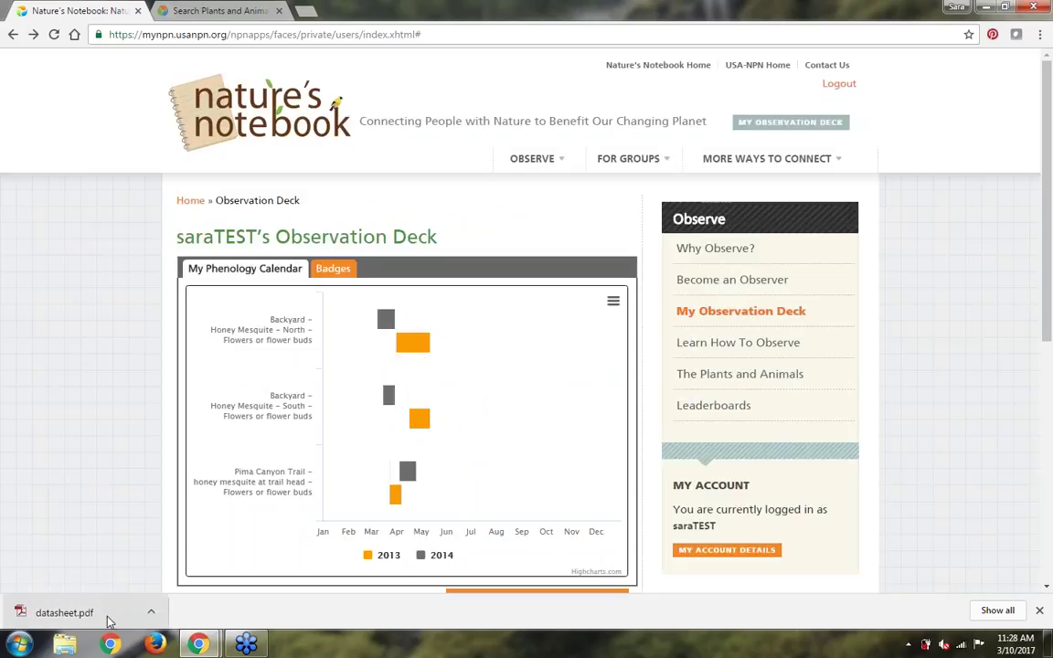
Step: Try to open the downloaded datasheet.pdf in the browser, reloading the document
left_click(69, 613)
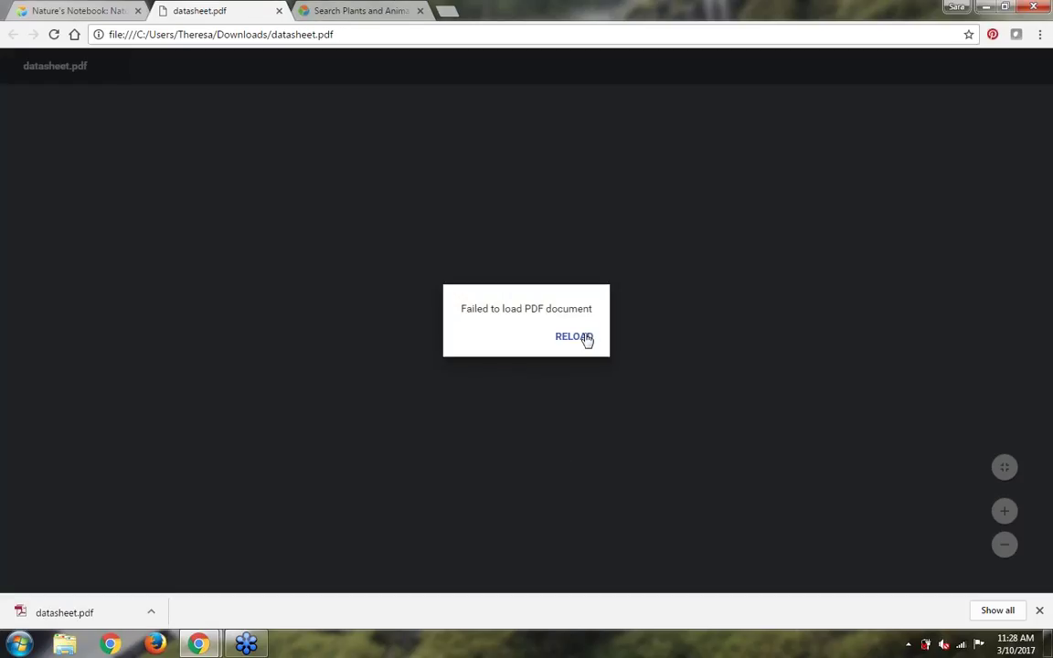
left_click(585, 341)
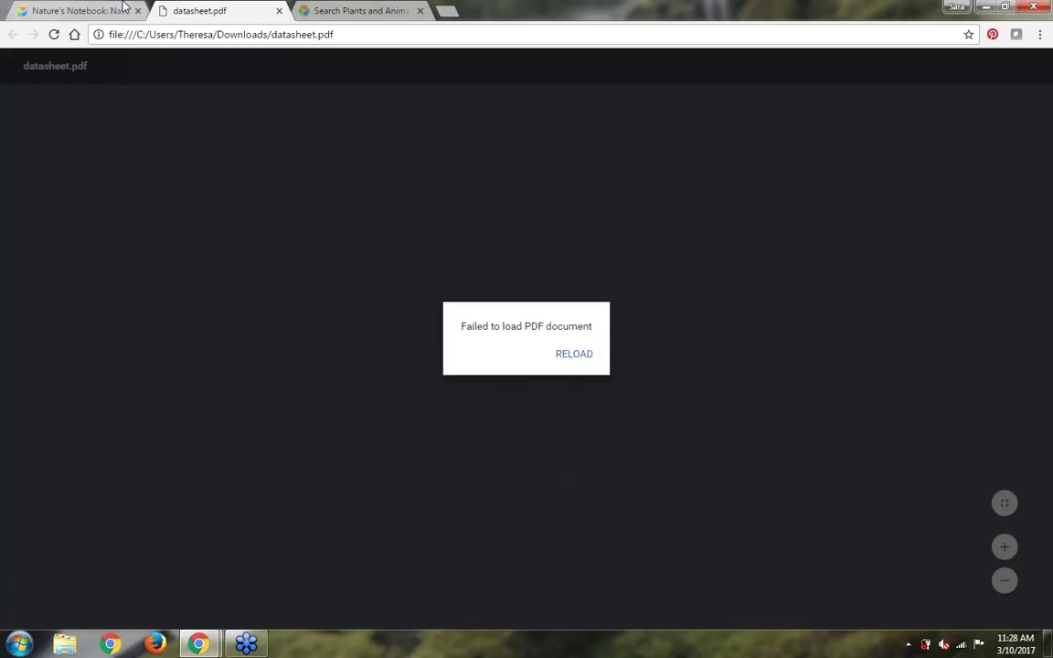
left_click(96, 10)
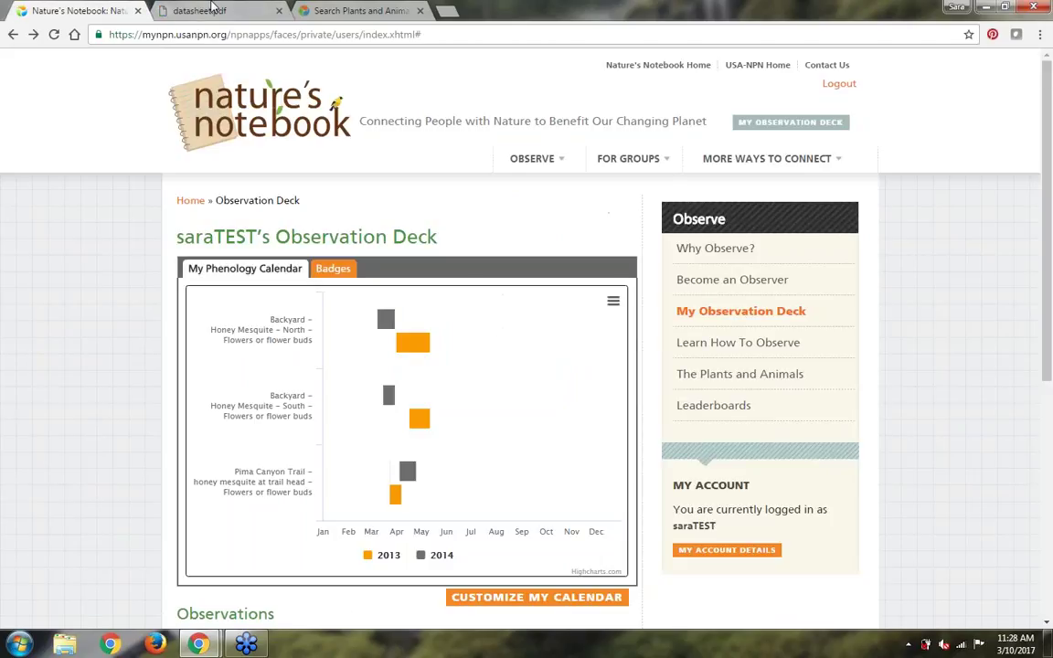
left_click(212, 8)
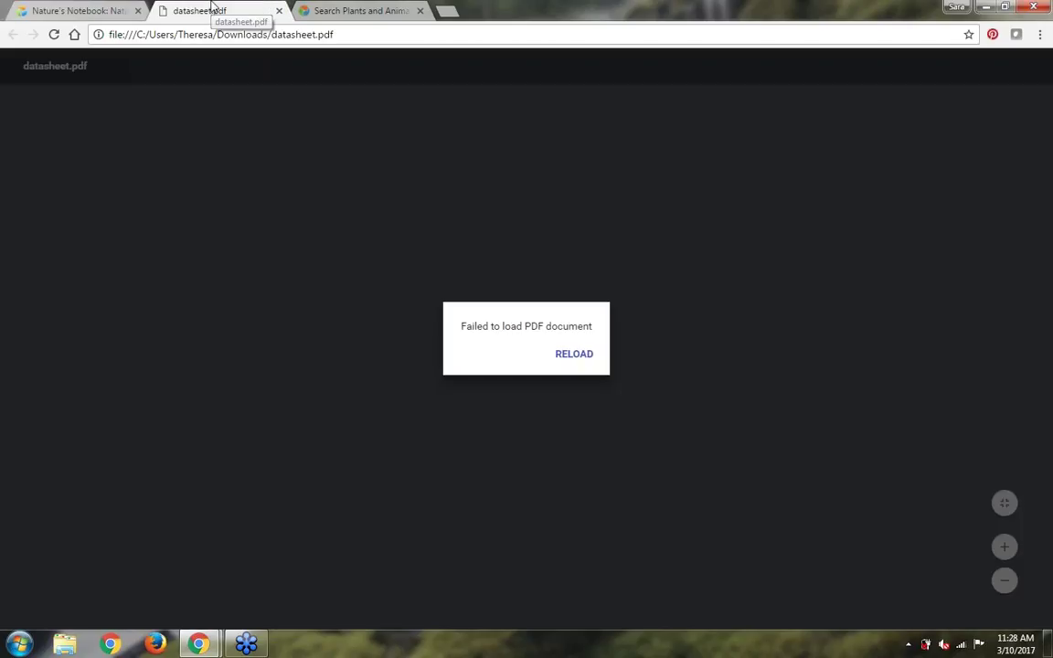
left_click(583, 355)
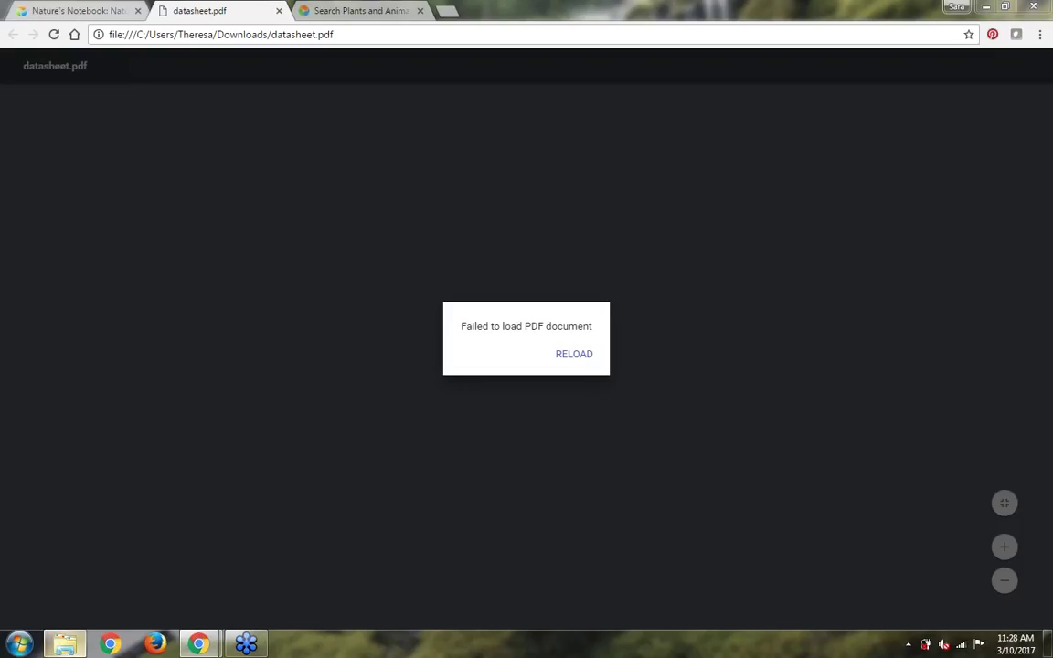
Step: Try to open datasheet.pdf from the Downloads folder in Adobe Acrobat, and close Acrobat and the folder window
left_click(65, 645)
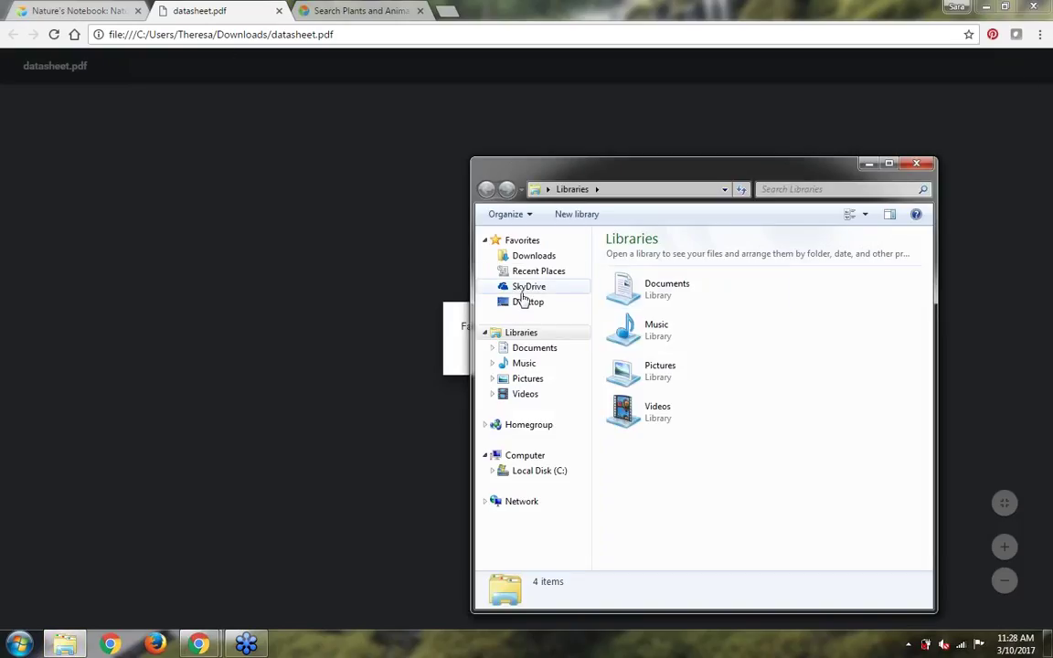
left_click(528, 258)
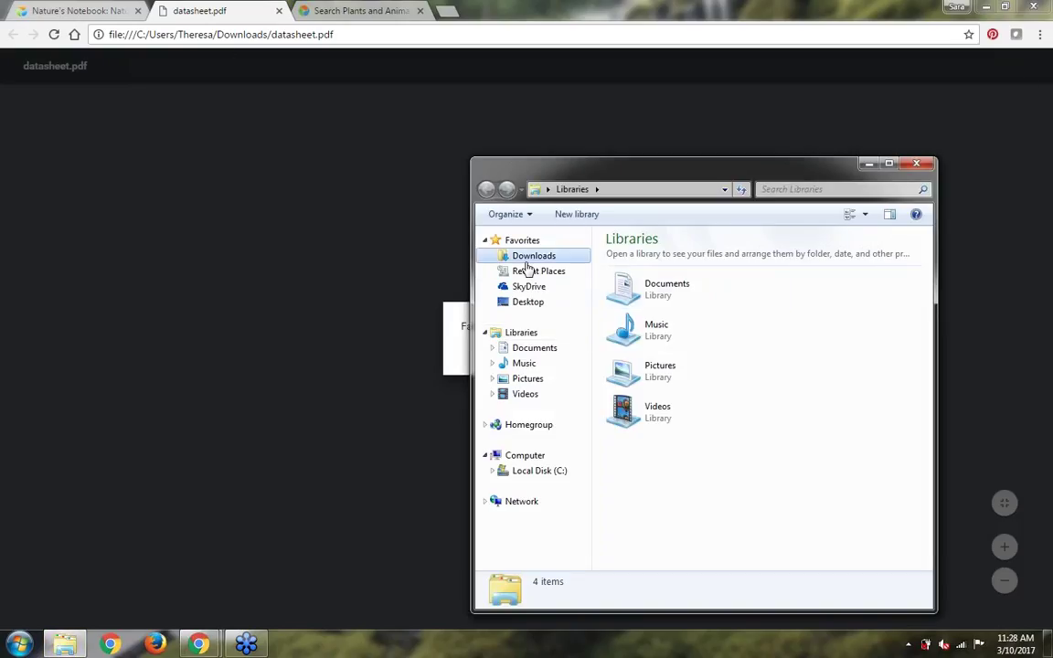
left_click(645, 238)
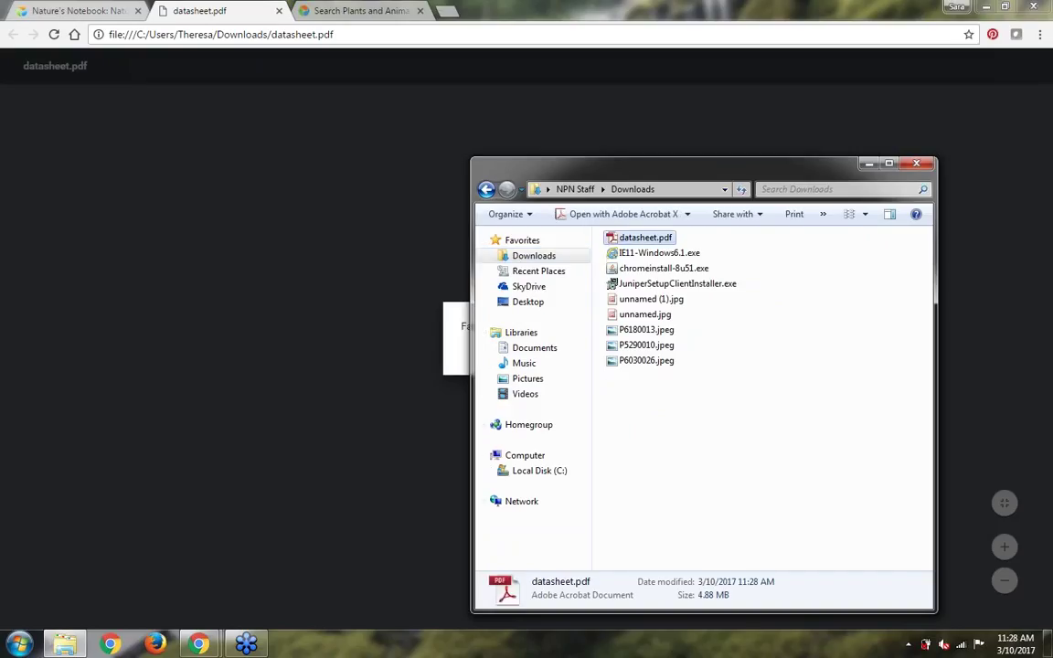
left_click(615, 214)
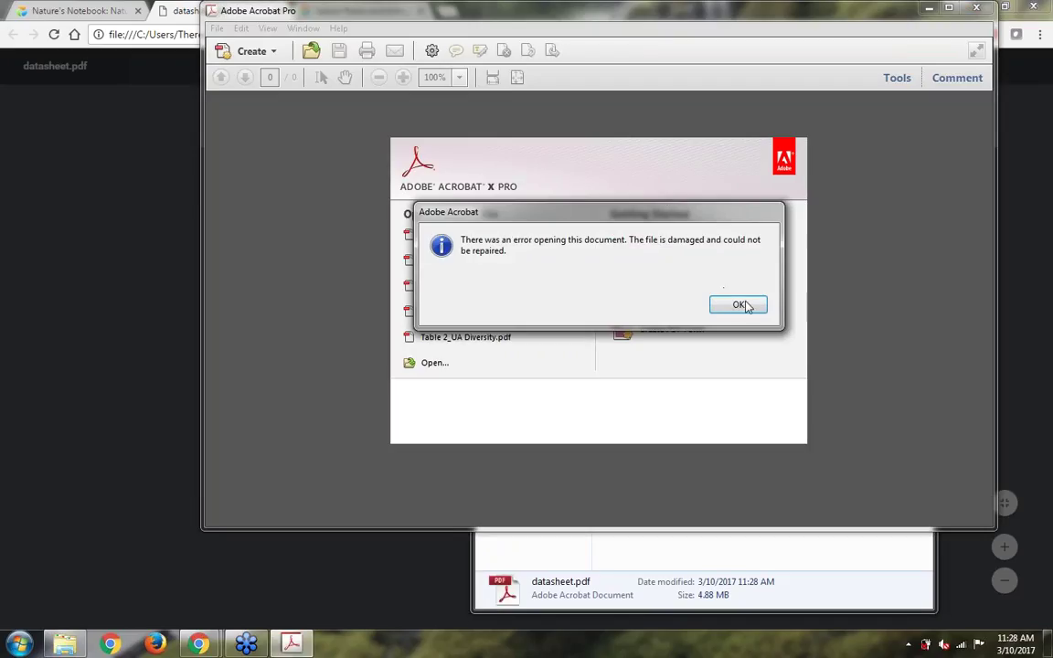
left_click(742, 305)
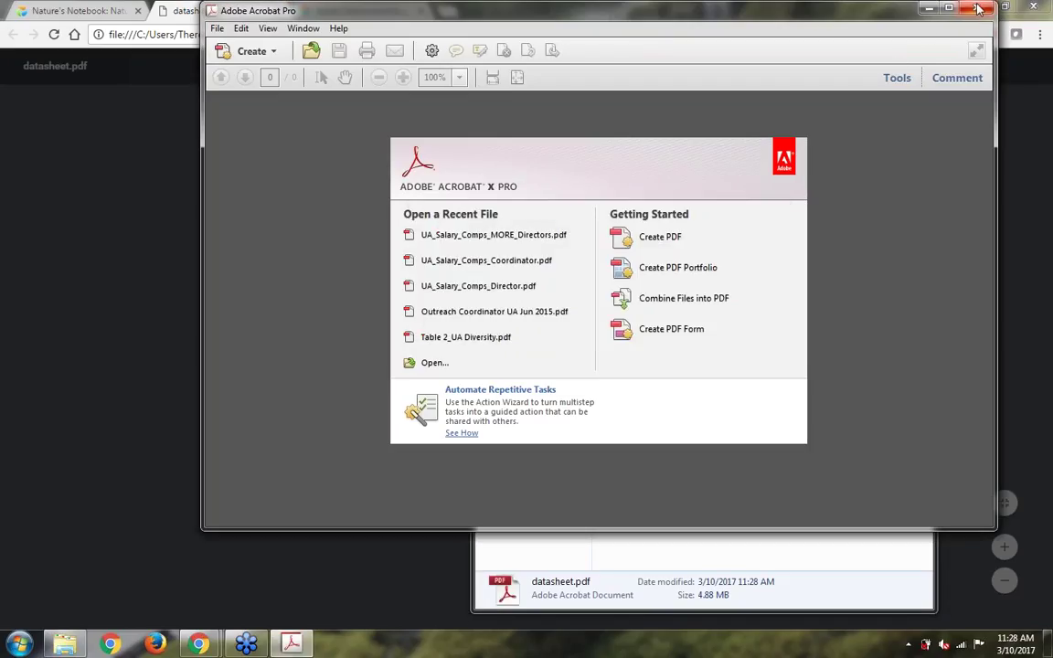
left_click(976, 9)
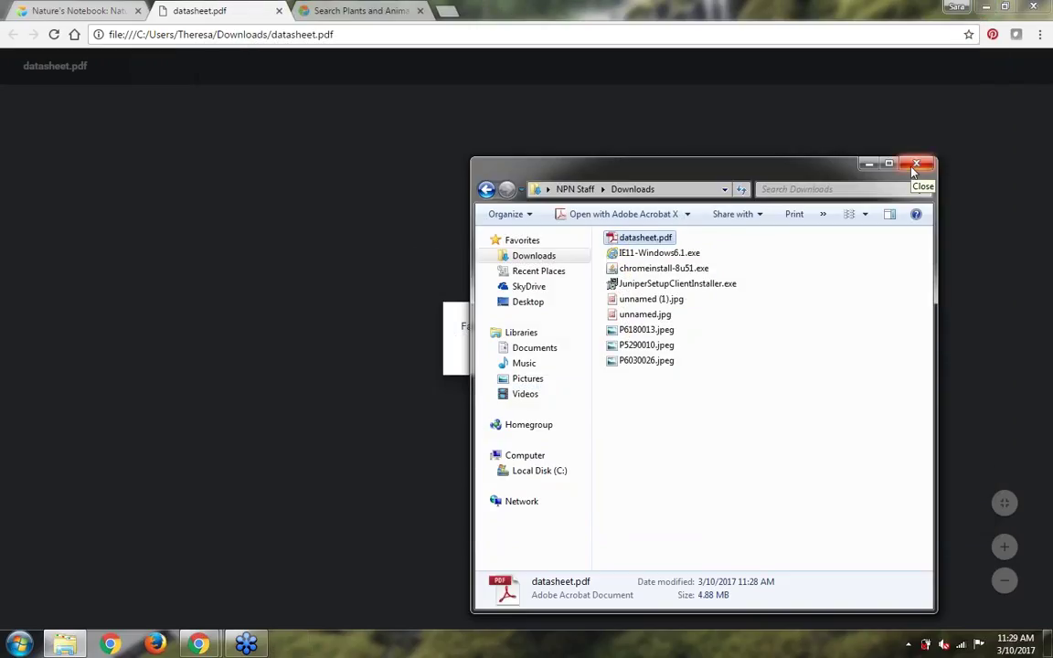
left_click(914, 168)
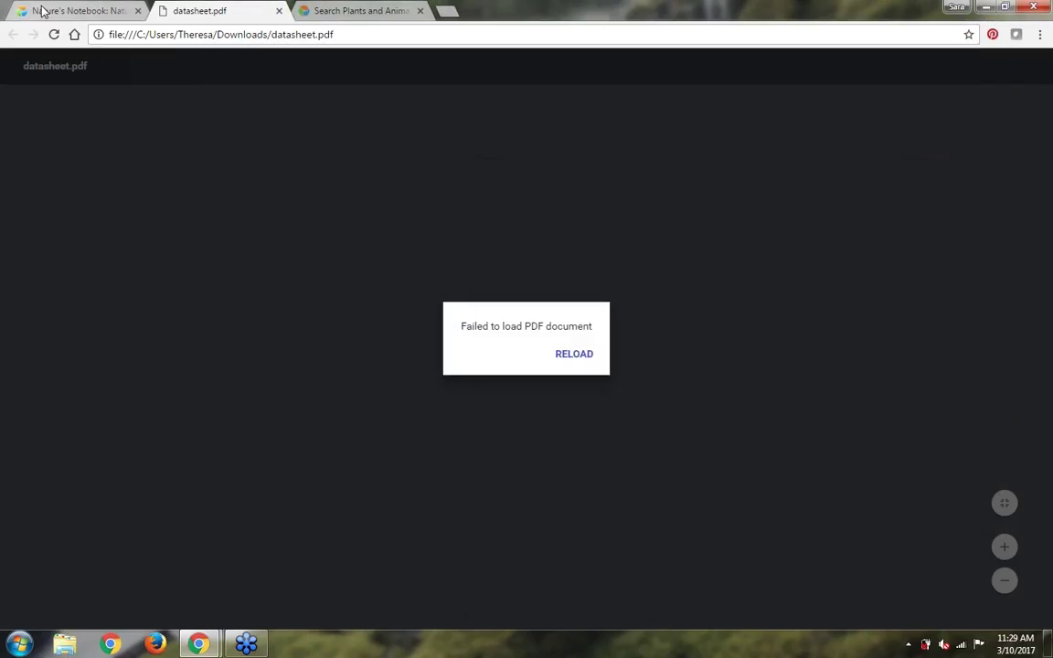
Step: Open the species profile for Walnut 1 from the Observation Deck and review which phenophases to observe
left_click(55, 10)
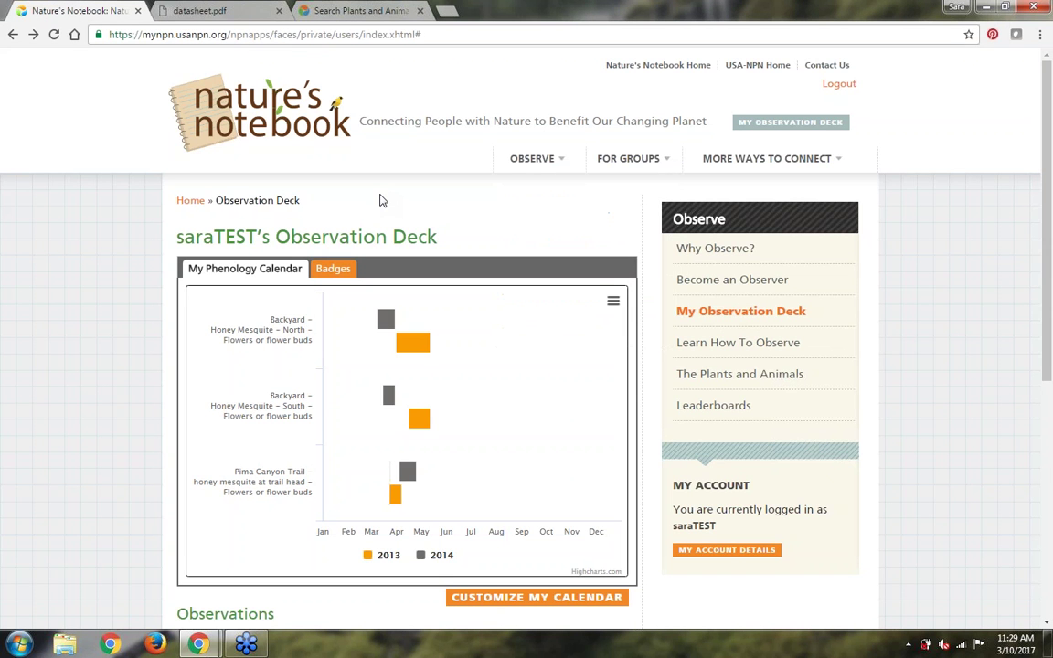
scroll(382, 200, "down", 5)
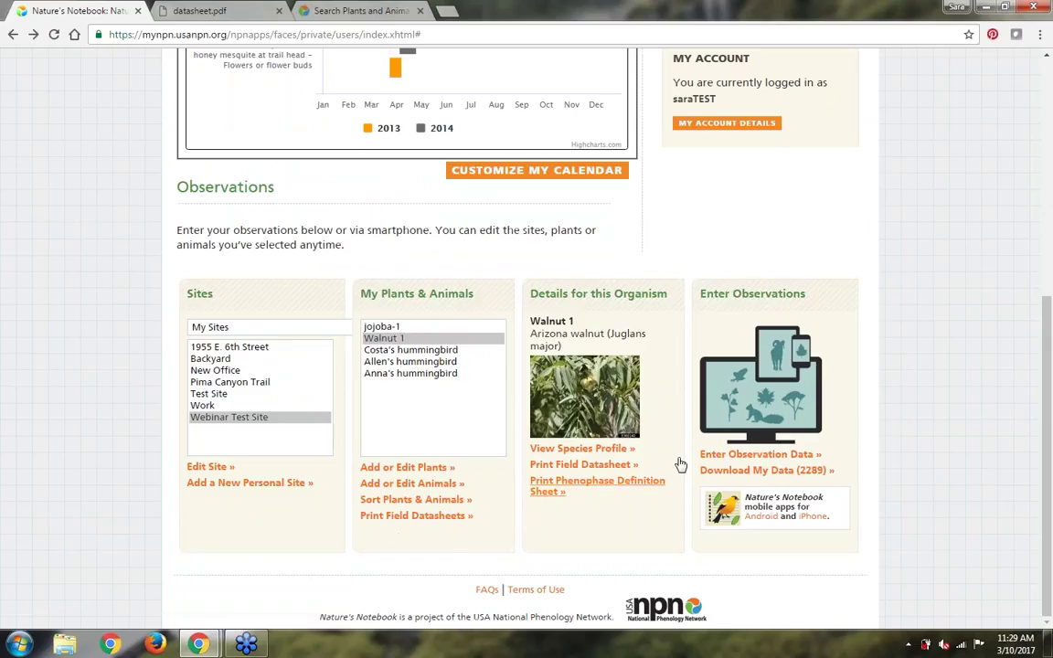
left_click(581, 449)
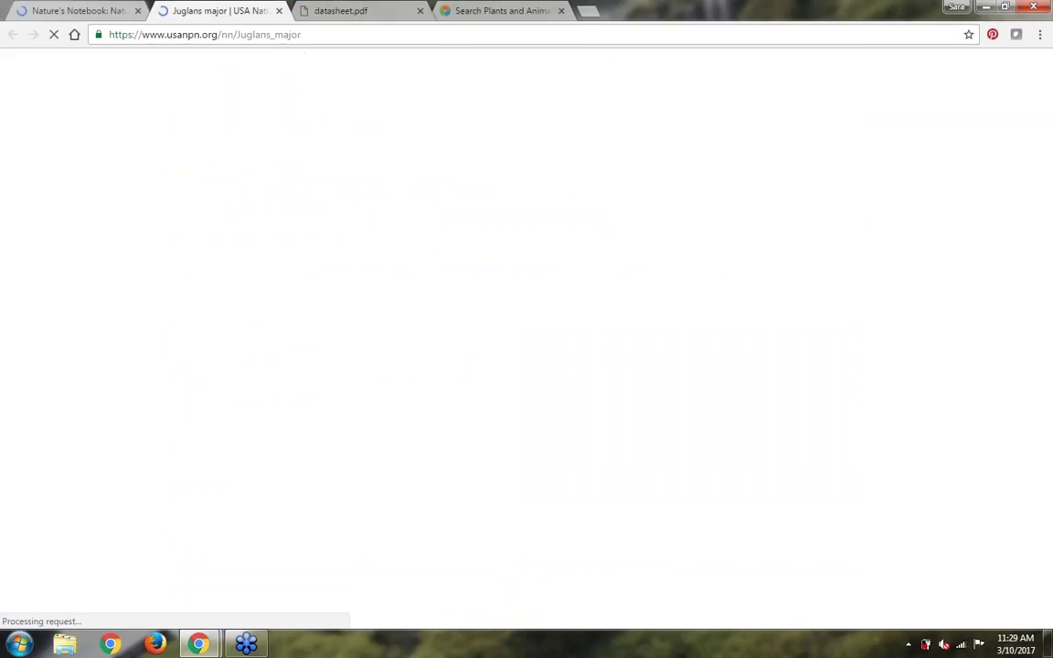
scroll(527, 366, "down", 3)
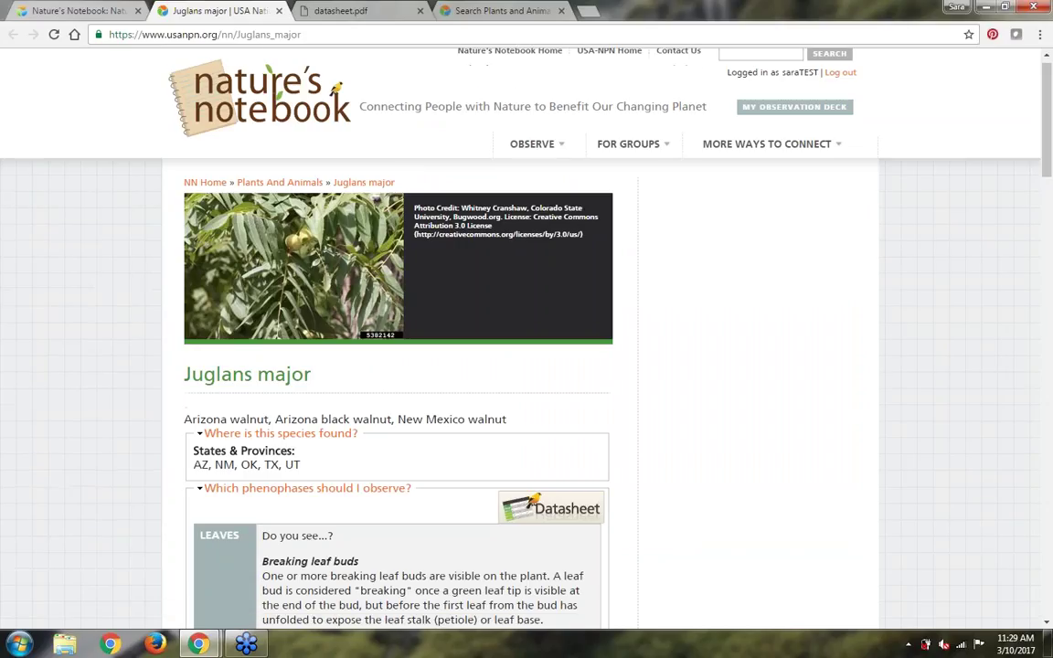
scroll(526, 366, "down", 2)
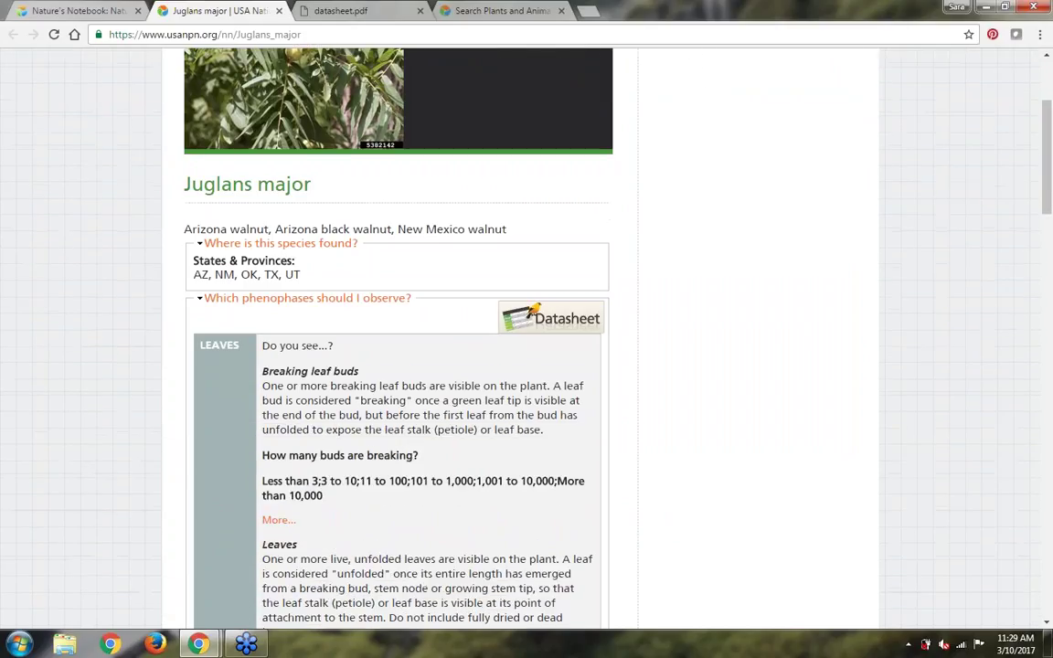
scroll(527, 366, "down", 1)
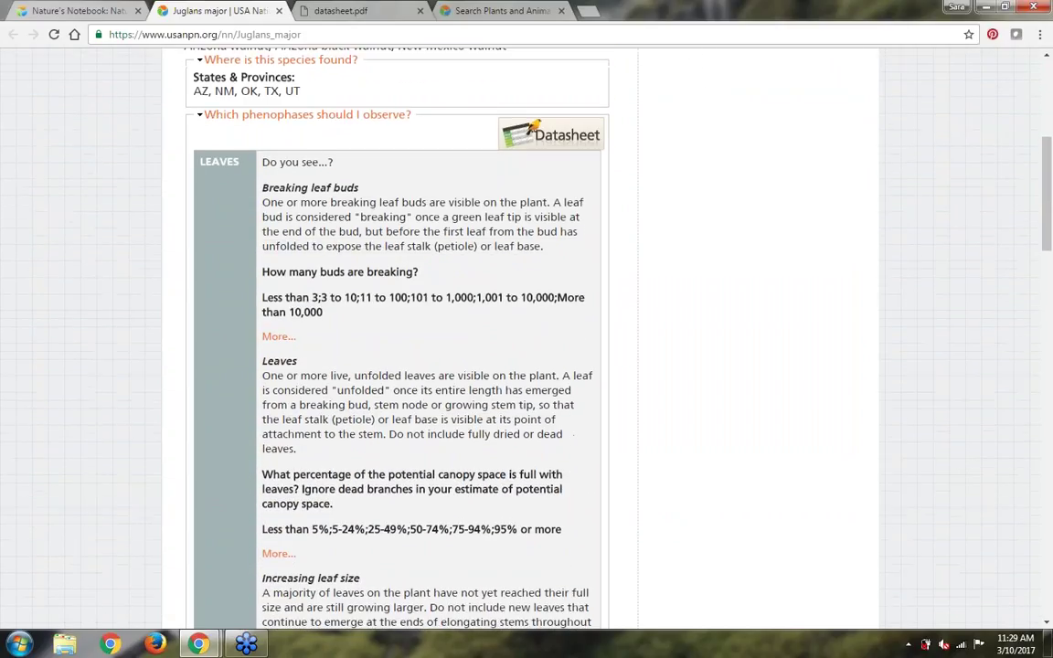
scroll(526, 366, "up", 3)
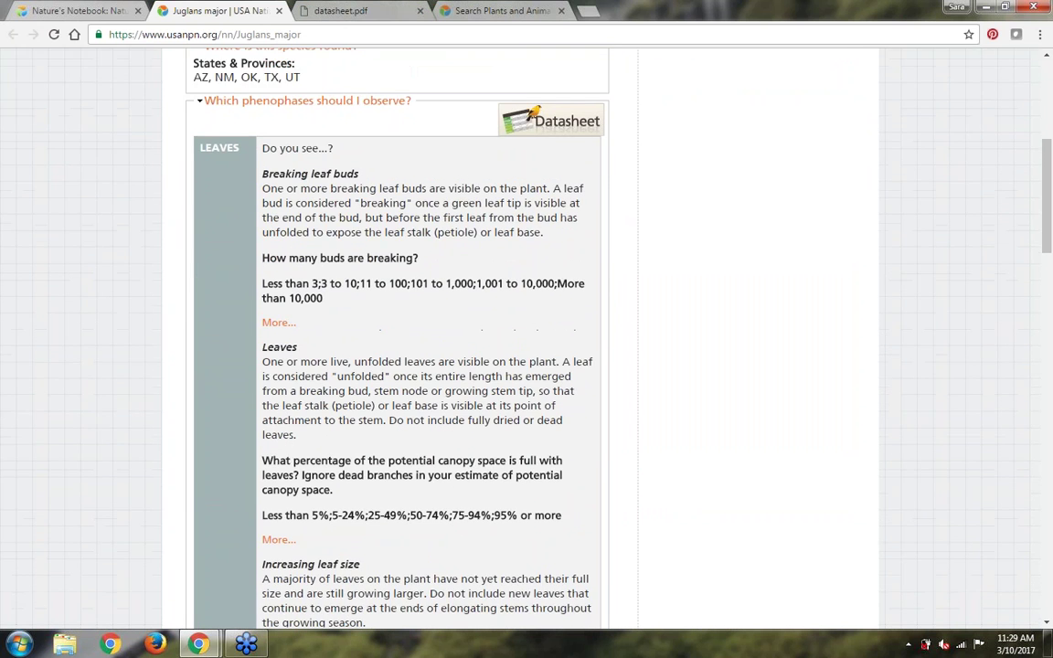
Step: Back in the Observation Deck, select Allen's hummingbird at Webinar Test Site and print its field datasheet
left_click(62, 10)
scroll(493, 284, "up", 5)
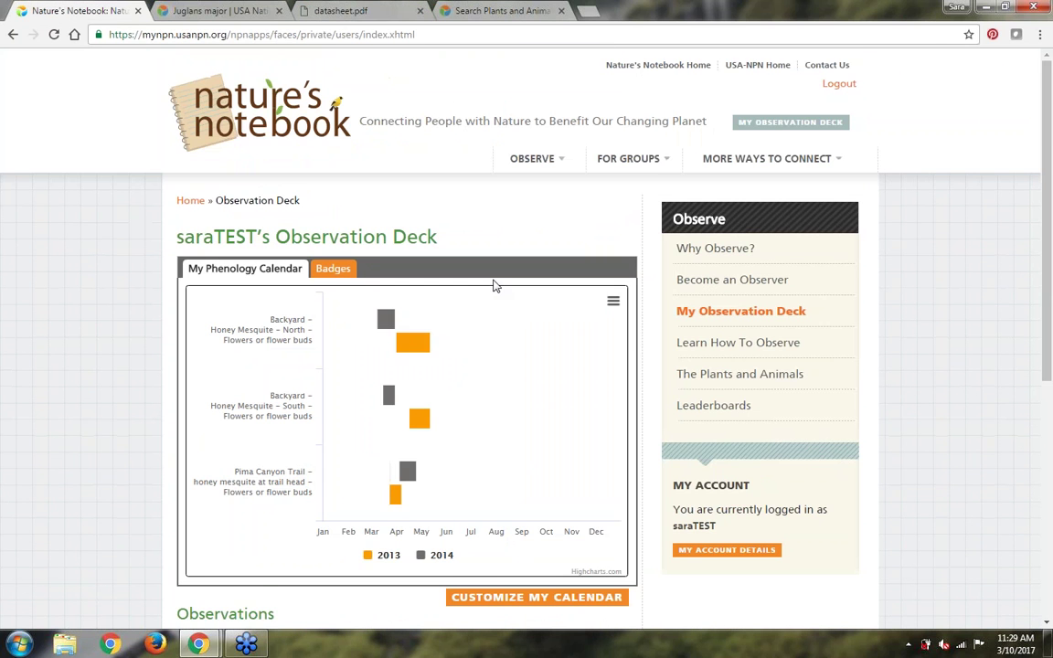
scroll(494, 285, "down", 2)
scroll(494, 287, "down", 3)
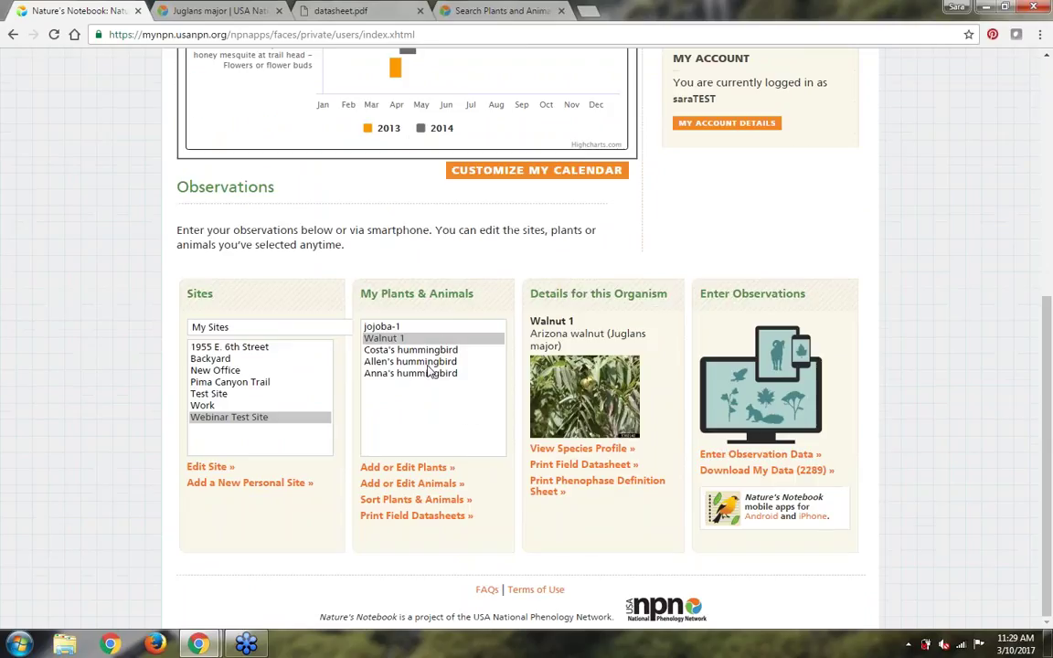
left_click(426, 364)
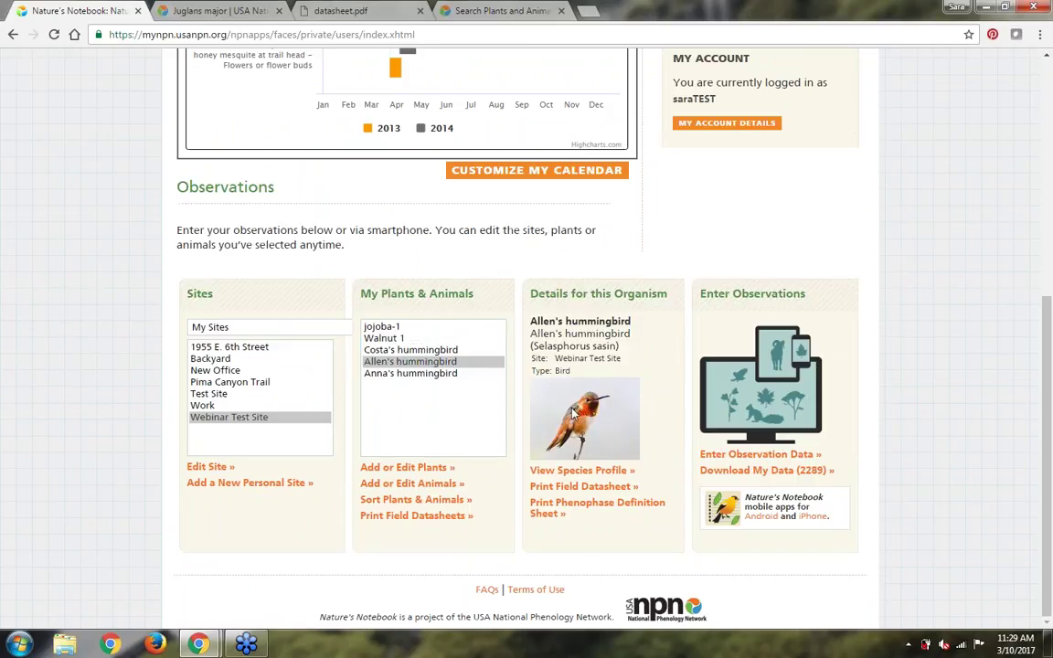
left_click(564, 488)
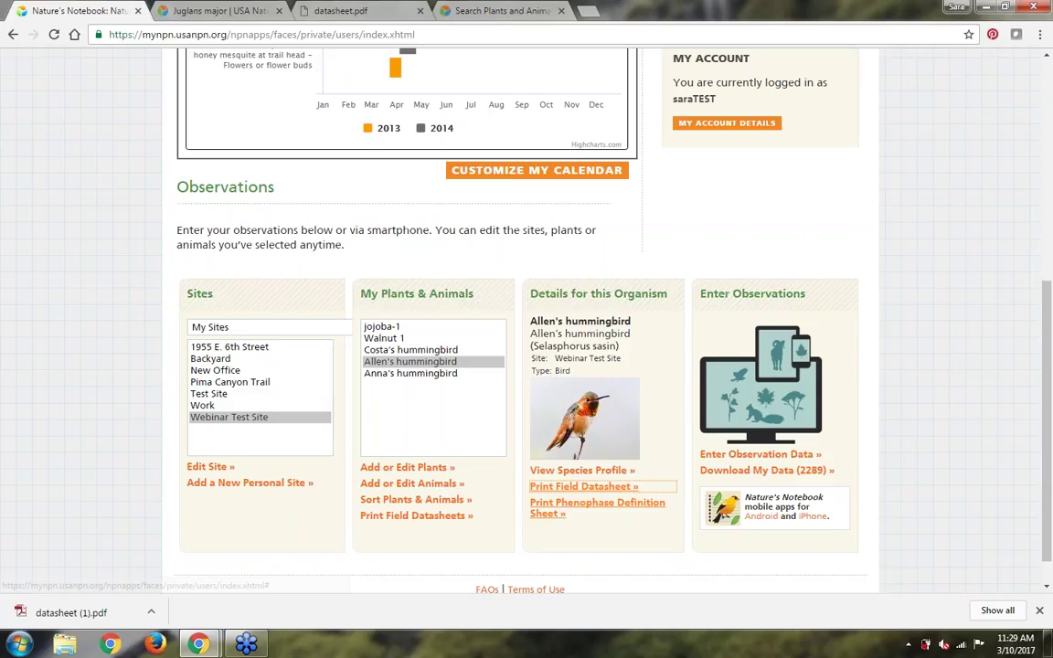
Step: Open the field datasheet options, consult the FAQ on what to print, and view the enlarged Sample Animal Phenophase Definition Sheet
left_click(446, 518)
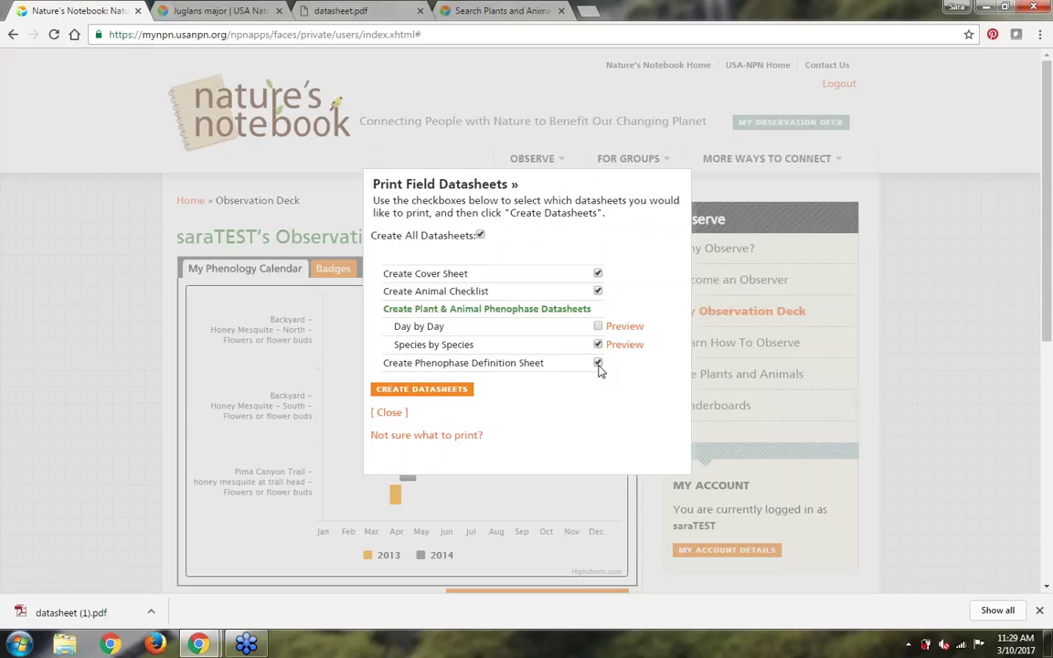
left_click(407, 436)
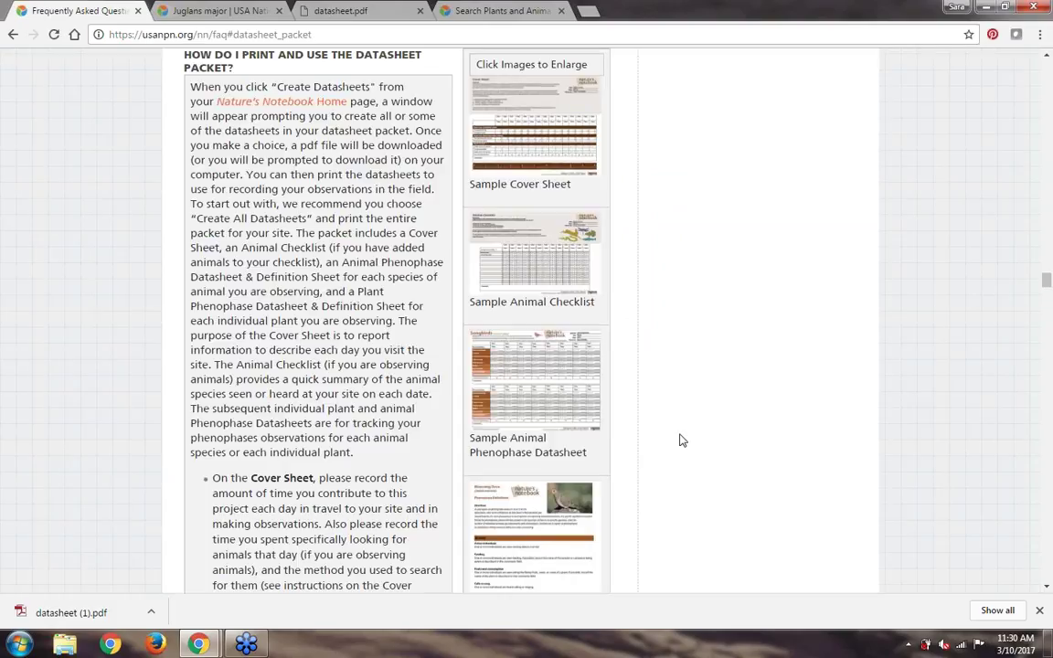
scroll(682, 440, "down", 1)
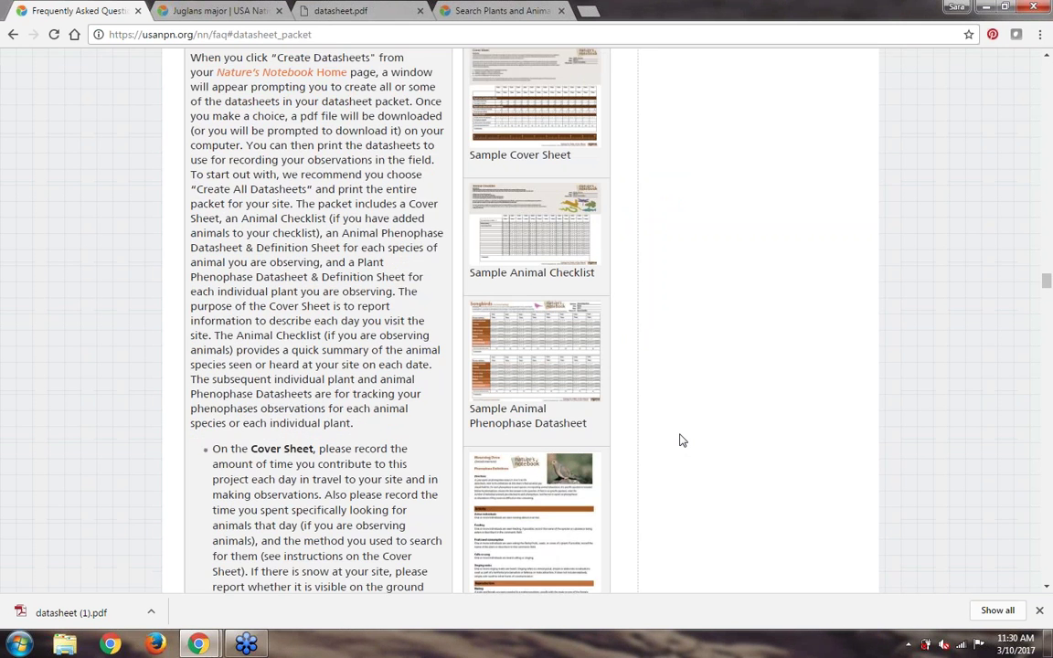
left_click(535, 502)
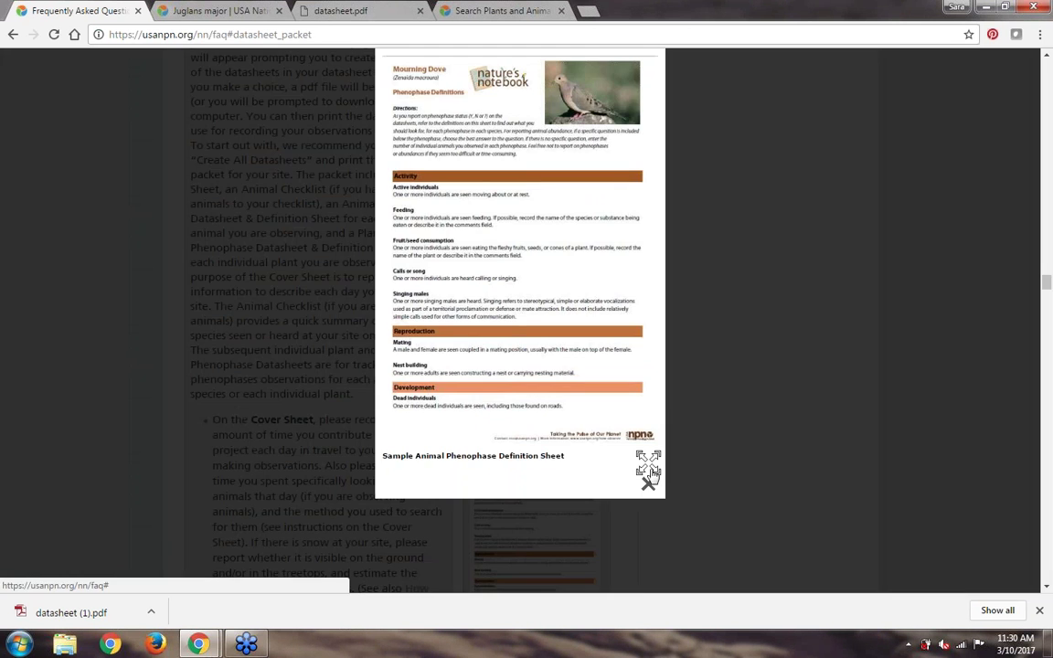
left_click(651, 470)
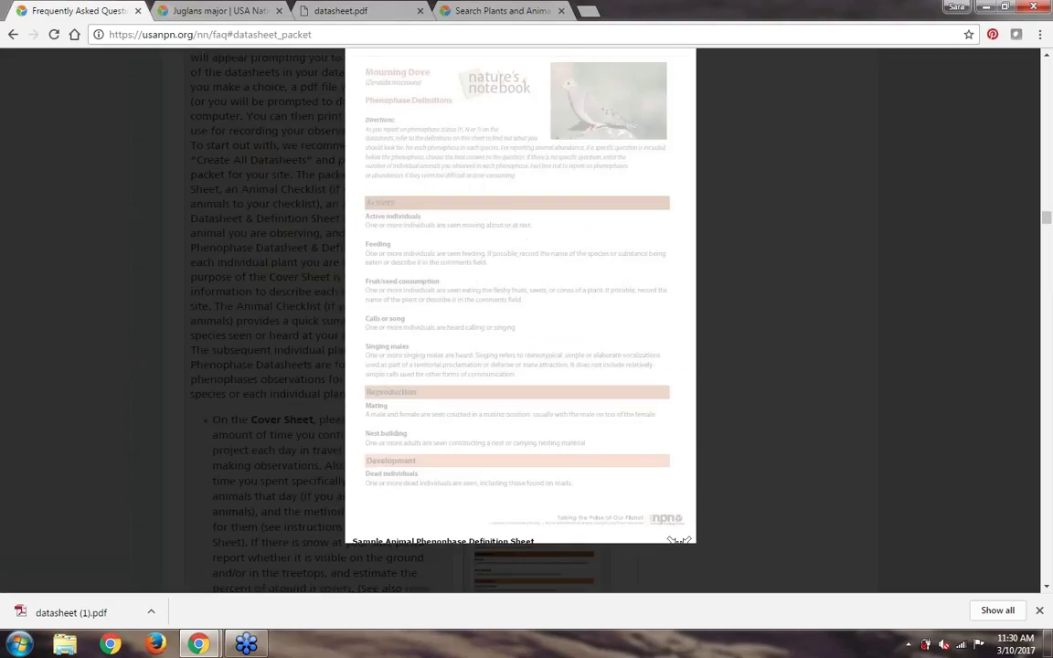
scroll(679, 549, "up", 1)
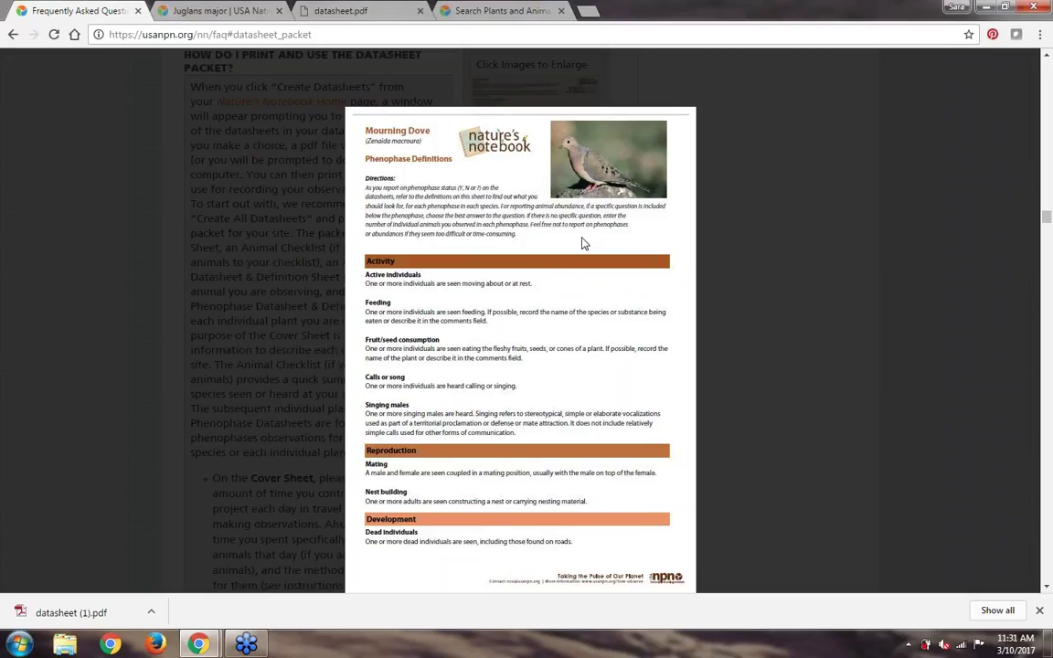
left_click(810, 314)
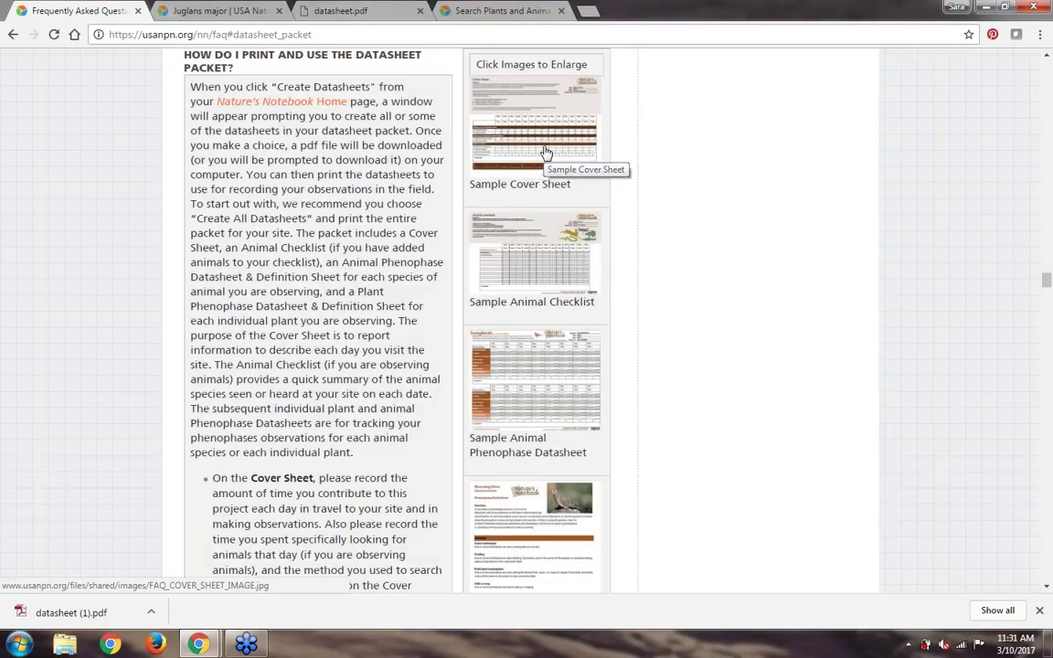
Step: Close the datasheet.pdf and Juglans major pages, and return to the Observation Deck by loading mynpn.usanpn.org/npnapps/
left_click(421, 11)
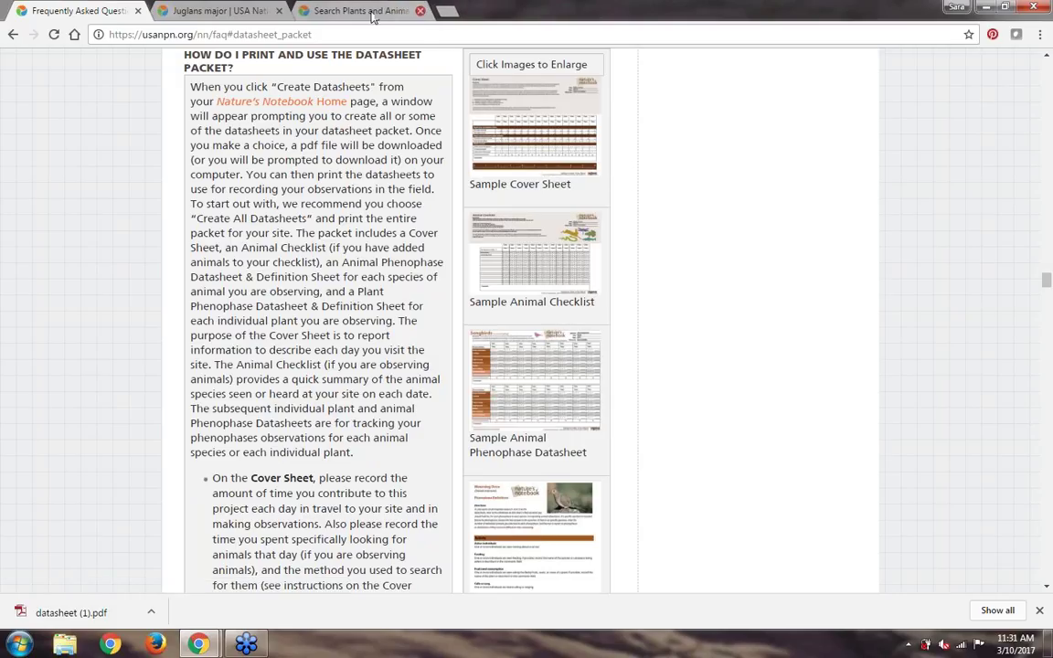
left_click(280, 11)
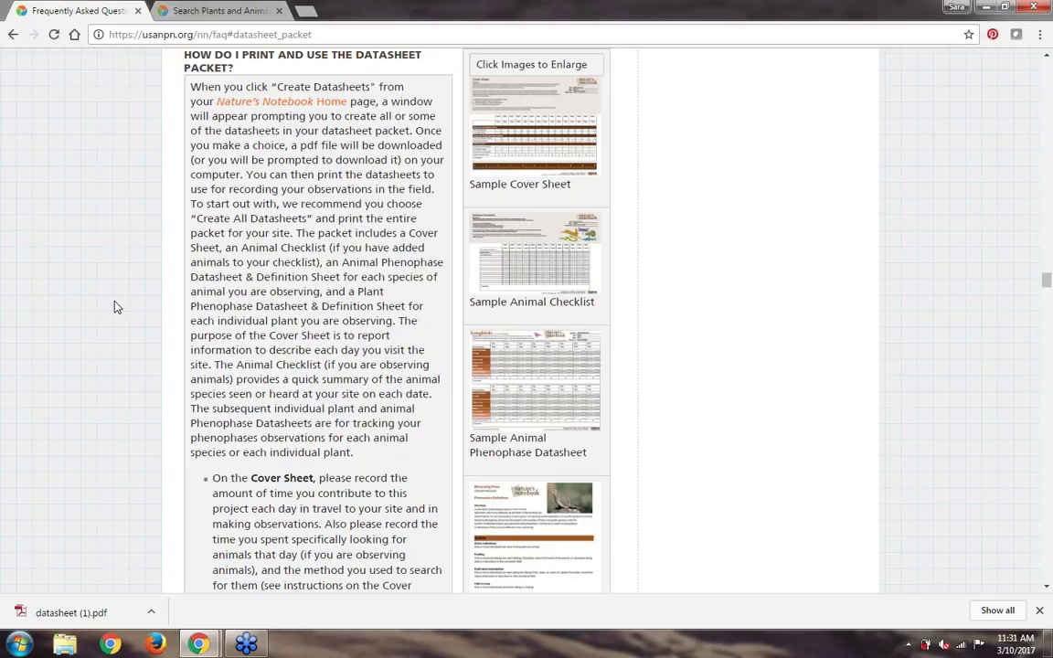
scroll(114, 305, "down", 1)
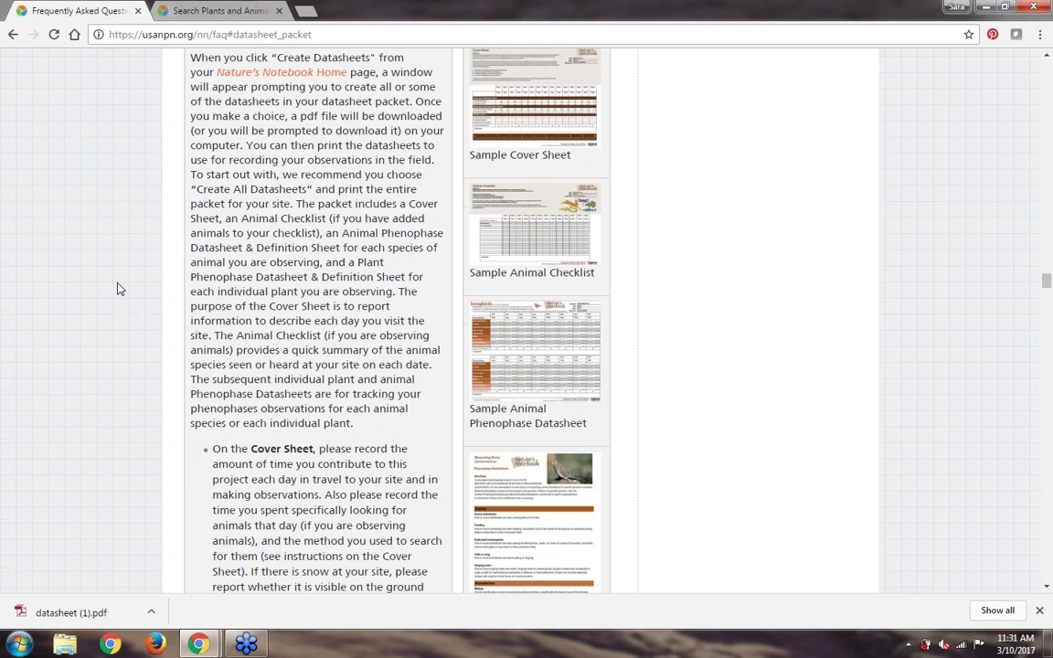
left_click(232, 17)
left_click(99, 11)
key("alt+Left")
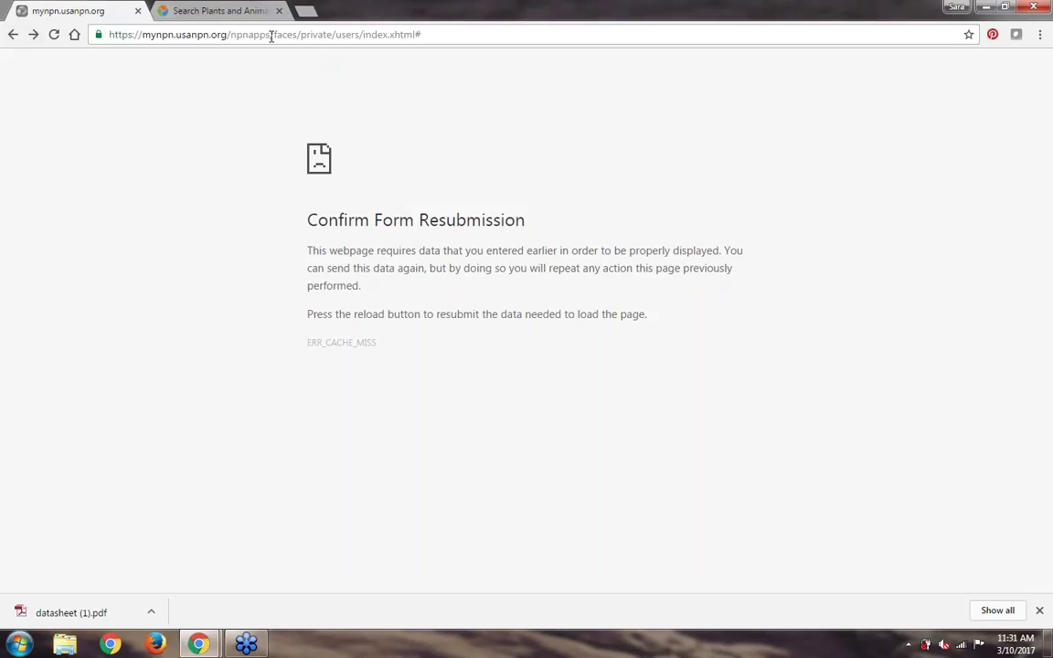
left_click_drag(271, 37, 422, 35)
key("BackSpace")
key("Return")
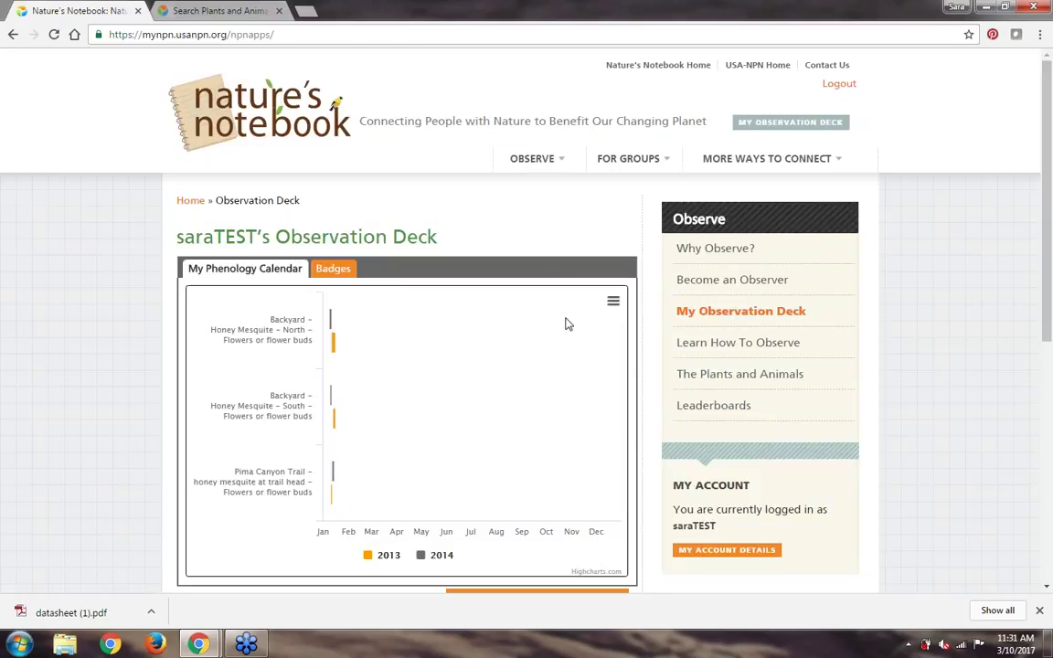
Step: In the Observations section, switch the site group to Tucson Botanical Garden and browse the plants and animals at TBG Phenology Walk
scroll(571, 213, "down", 3)
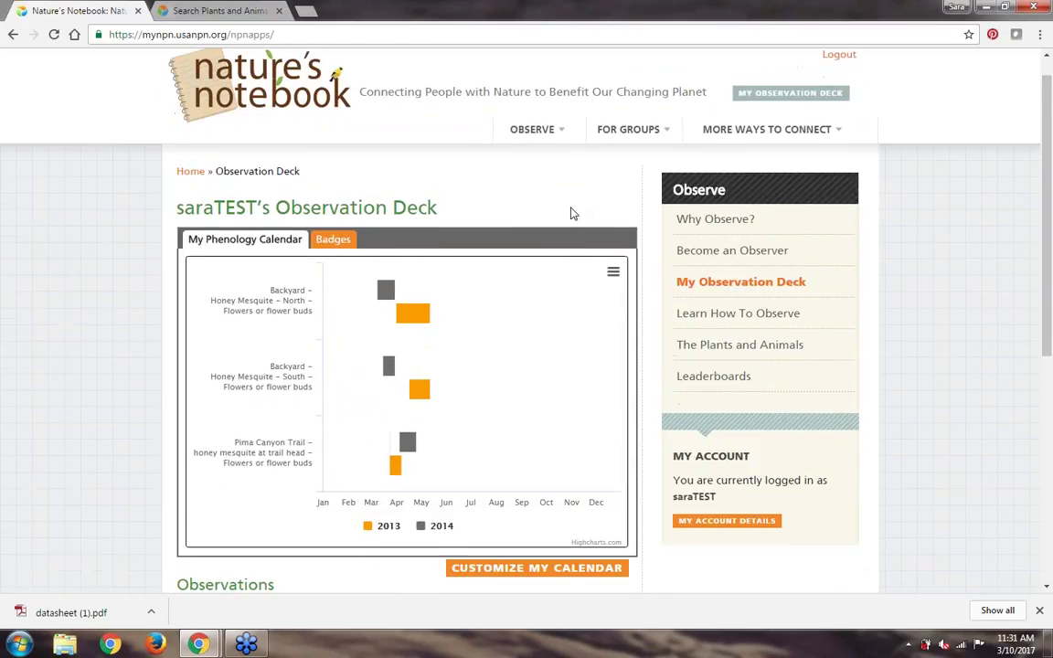
scroll(572, 213, "down", 3)
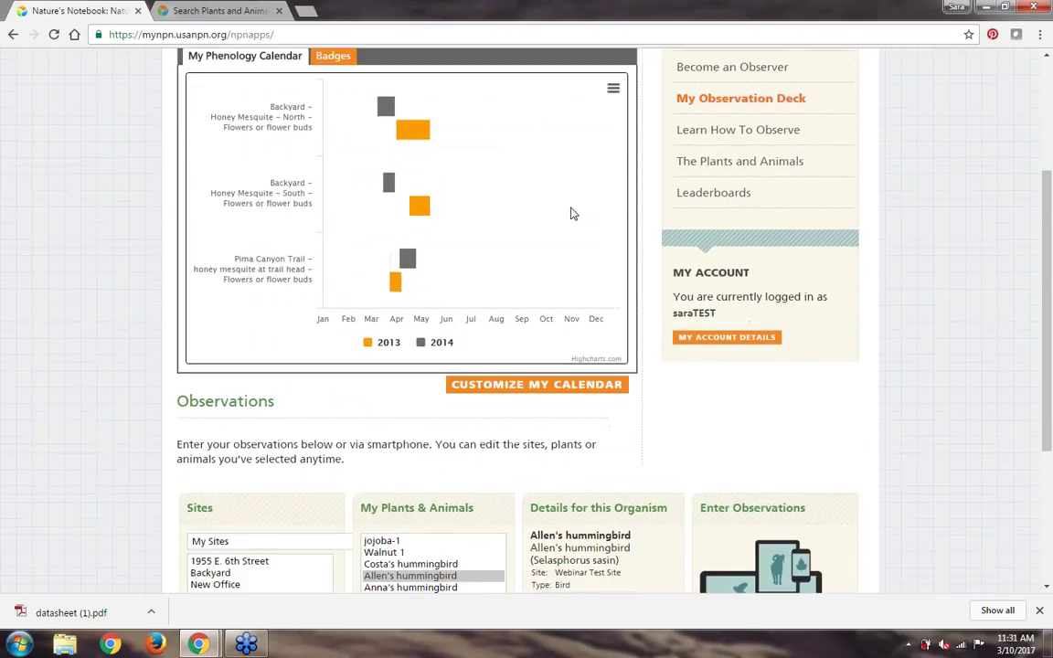
scroll(572, 213, "down", 2)
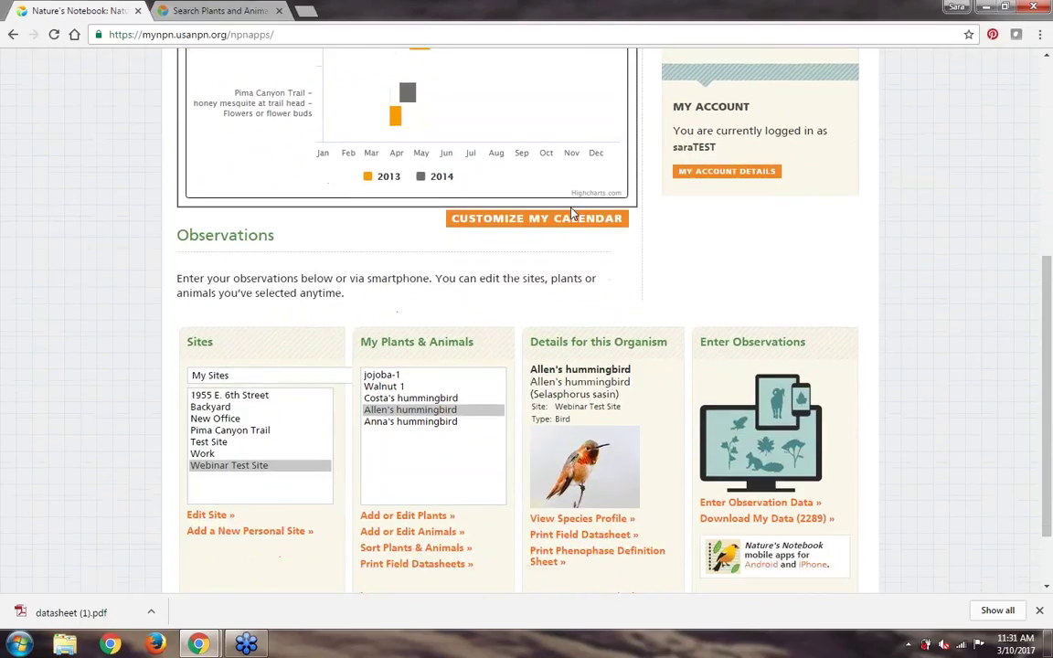
left_click(320, 293)
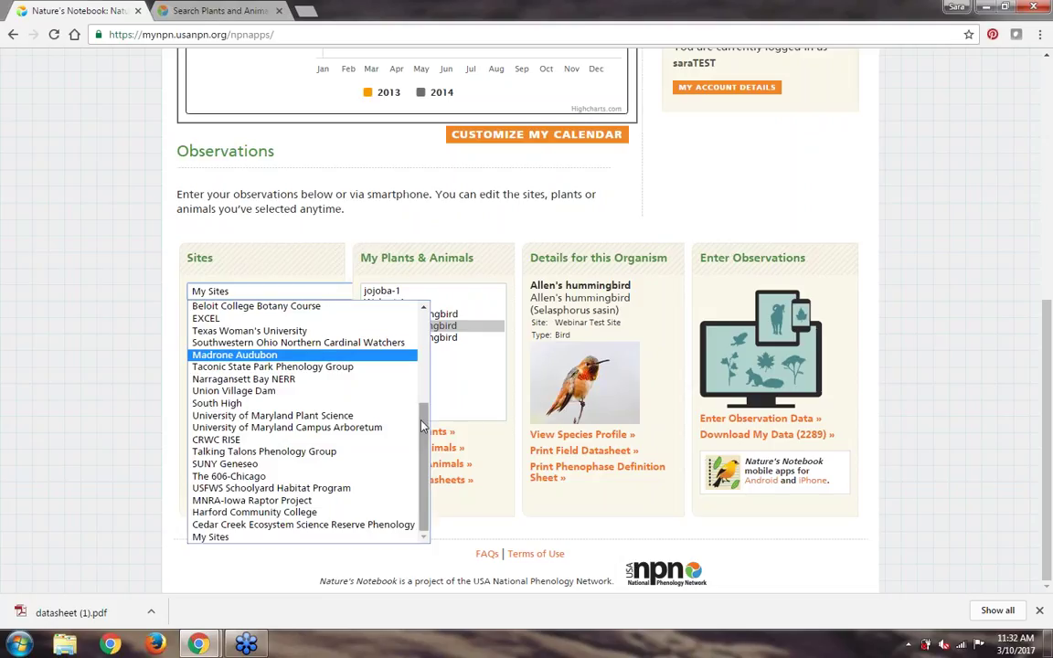
left_click_drag(423, 425, 420, 321)
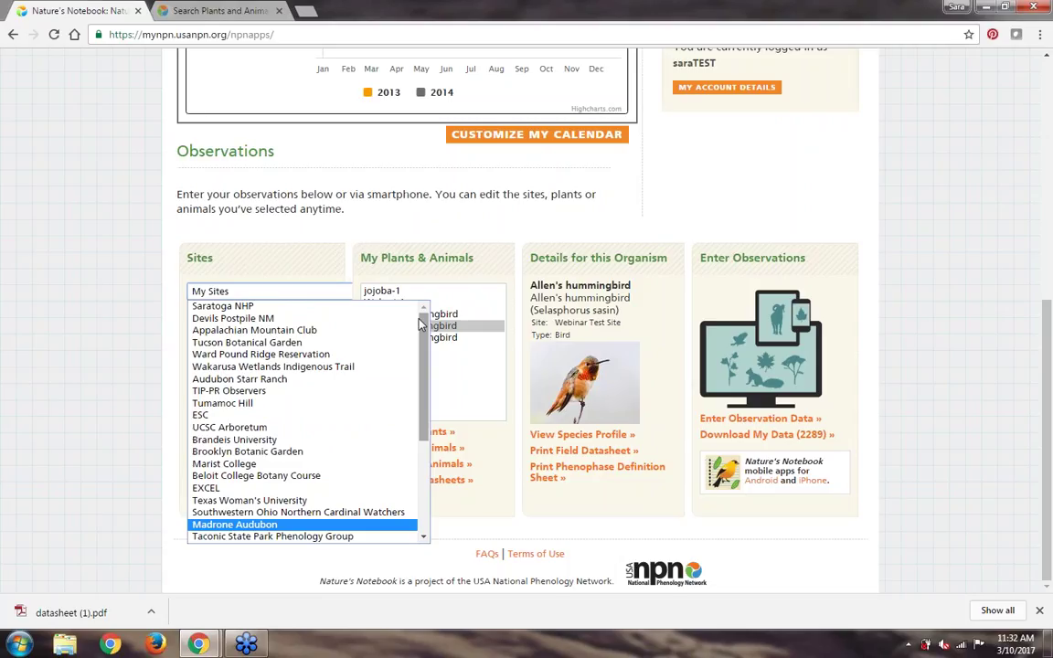
left_click(359, 343)
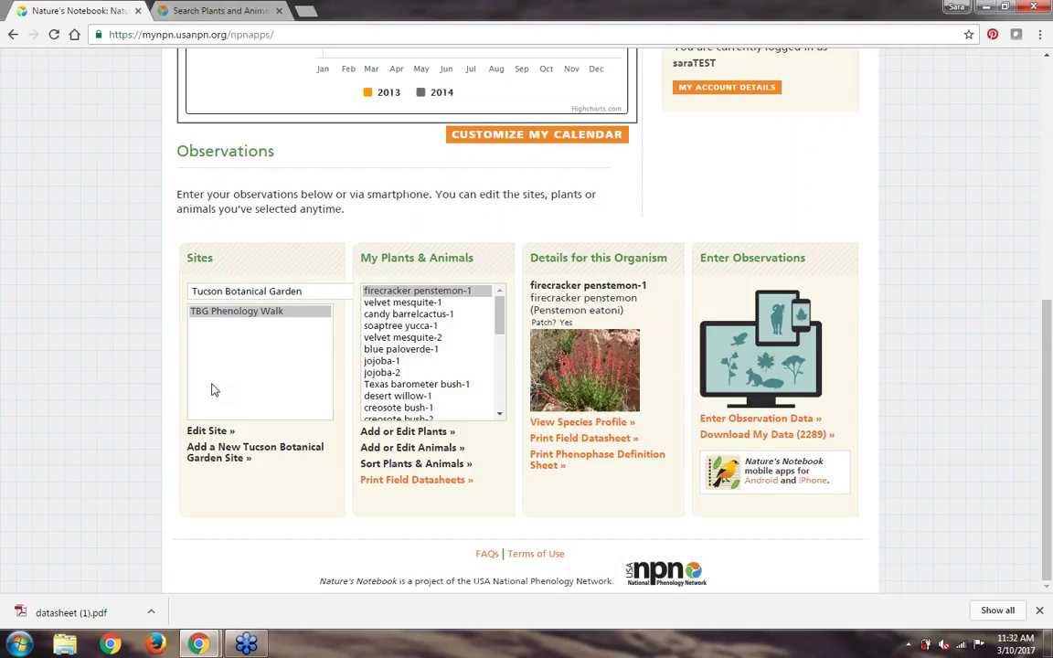
left_click(233, 292)
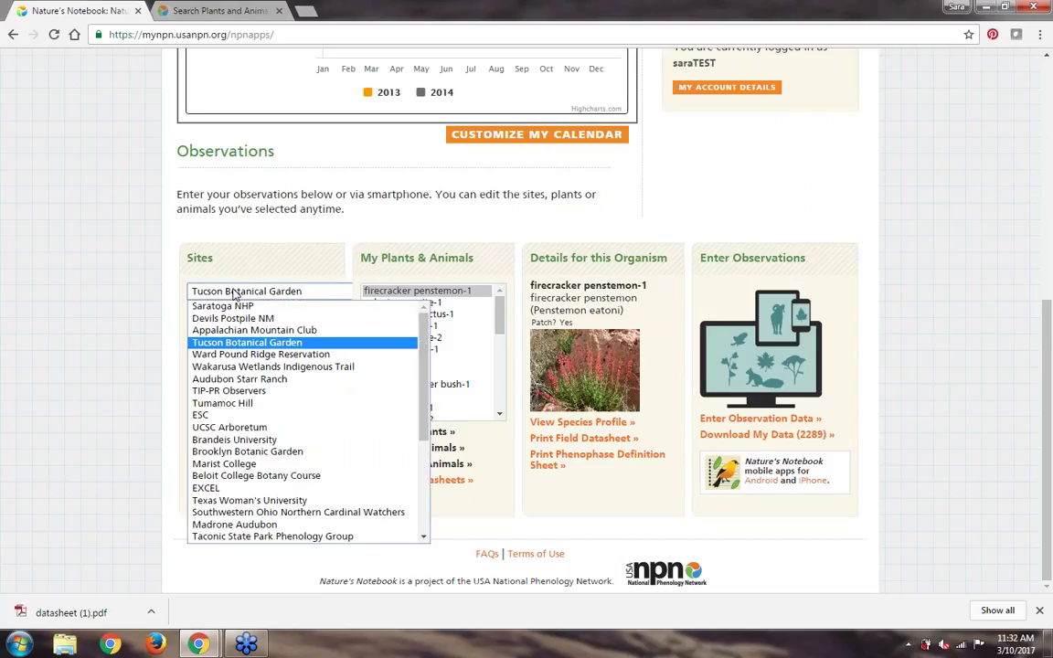
left_click(237, 344)
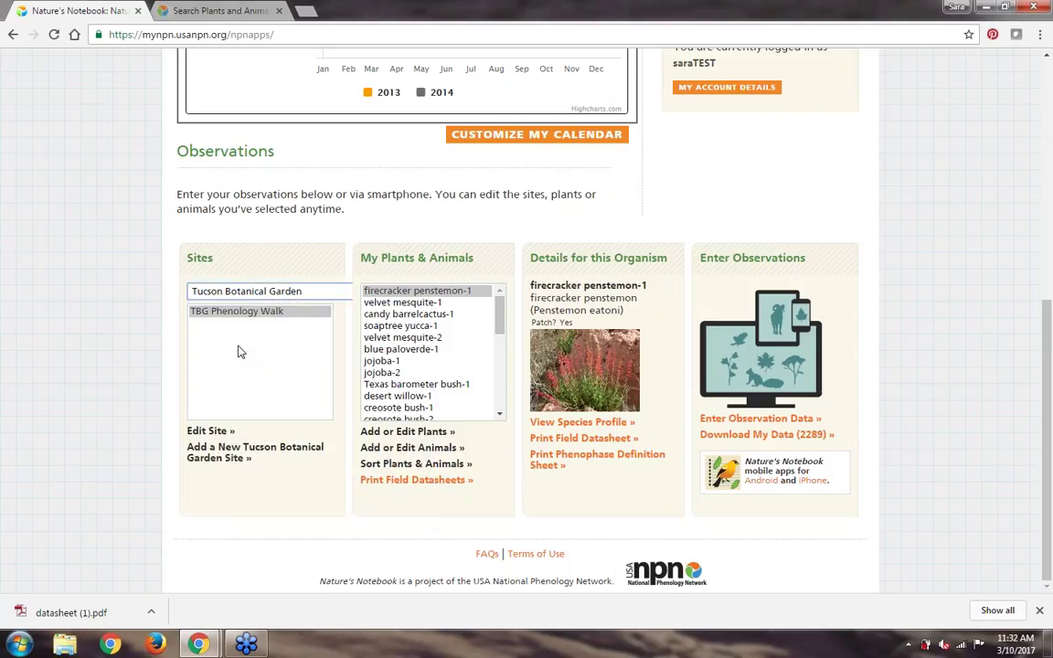
left_click(158, 343)
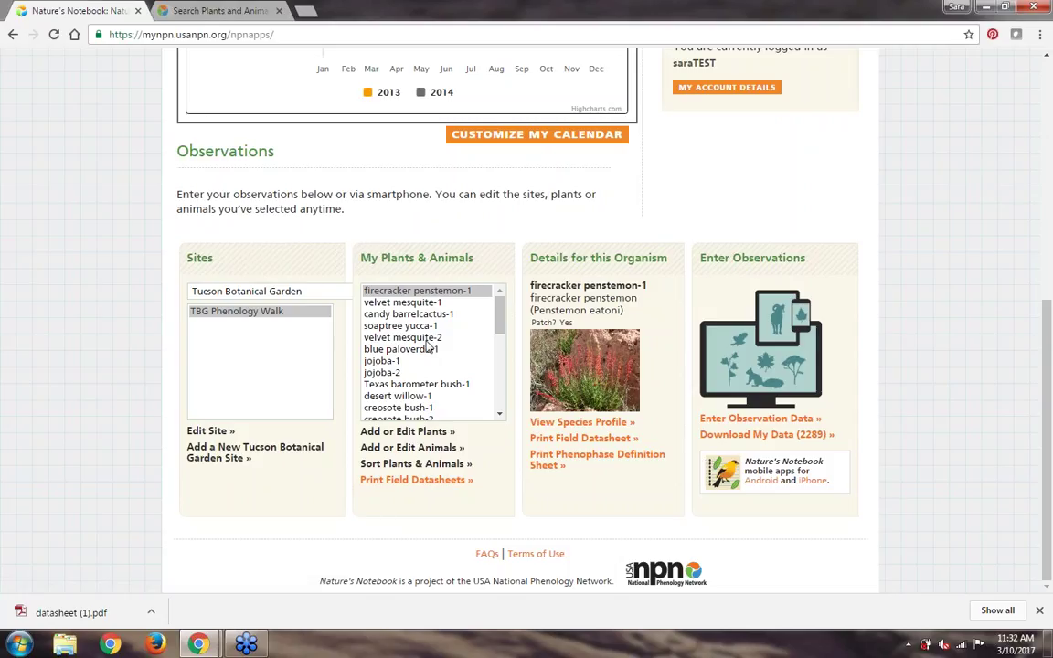
left_click_drag(501, 326, 505, 402)
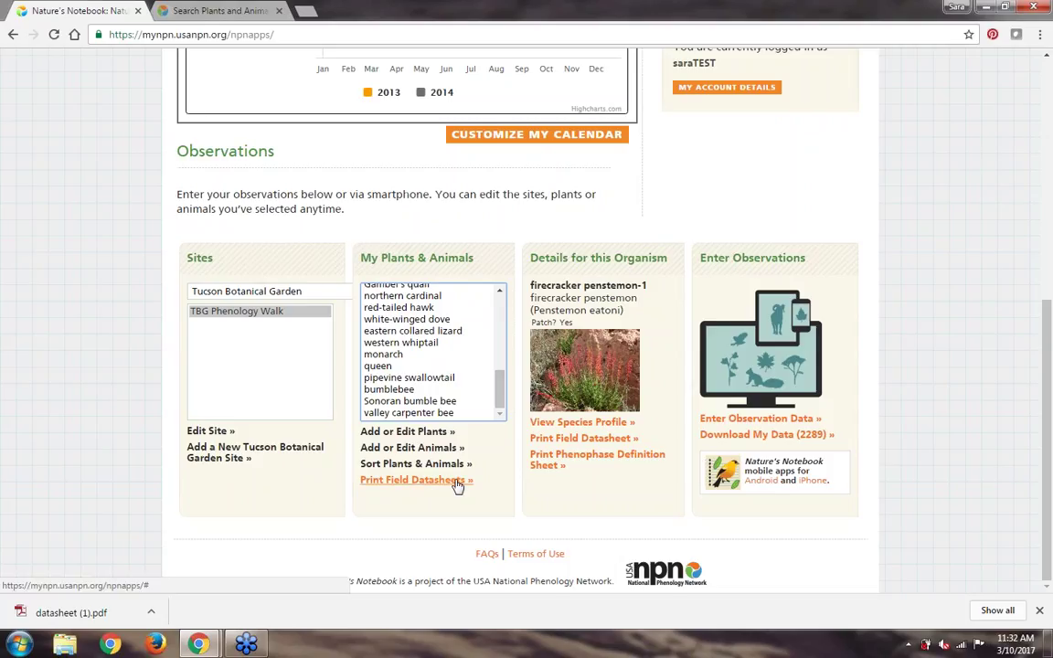
Step: Open the field datasheet options for TBG Phenology Walk, preview the Species by Species and Day by Day layouts, and close the options
left_click(416, 480)
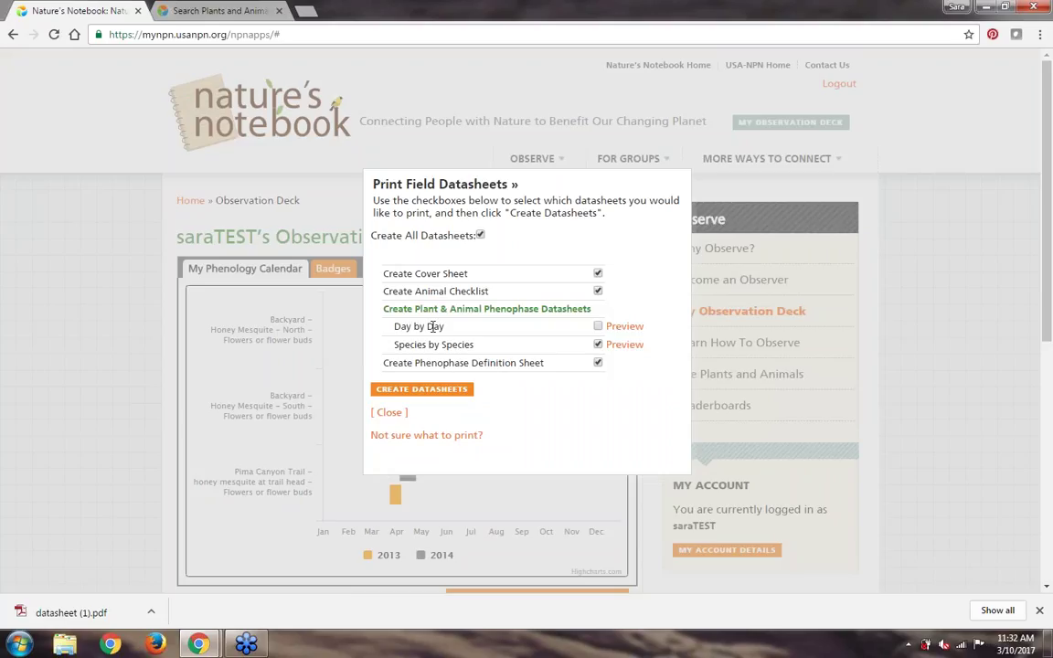
left_click(624, 344)
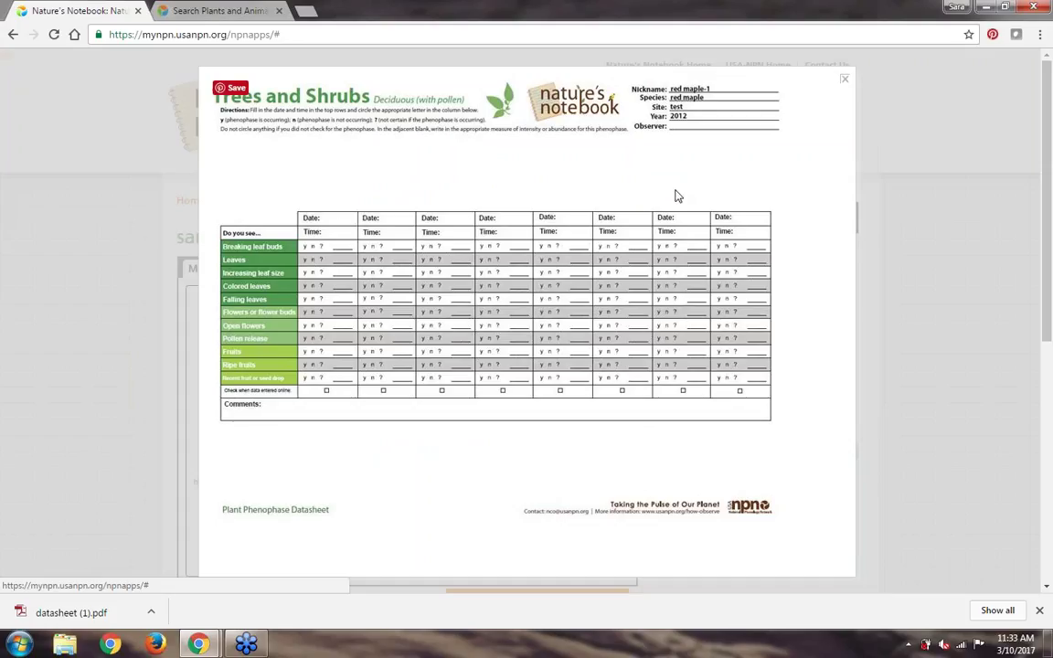
left_click(844, 79)
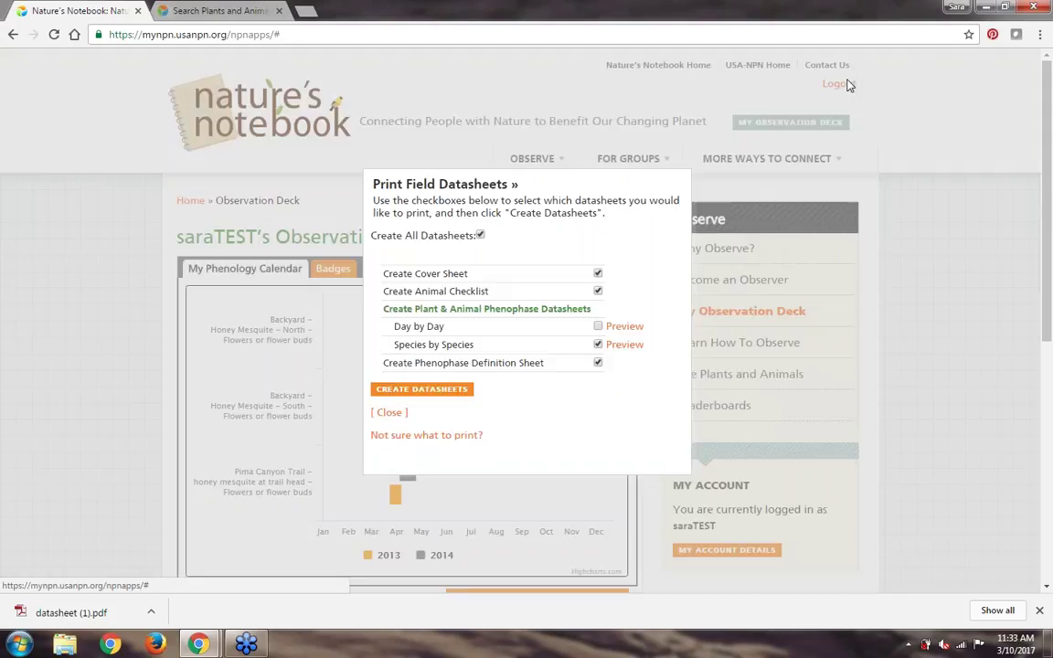
left_click(637, 331)
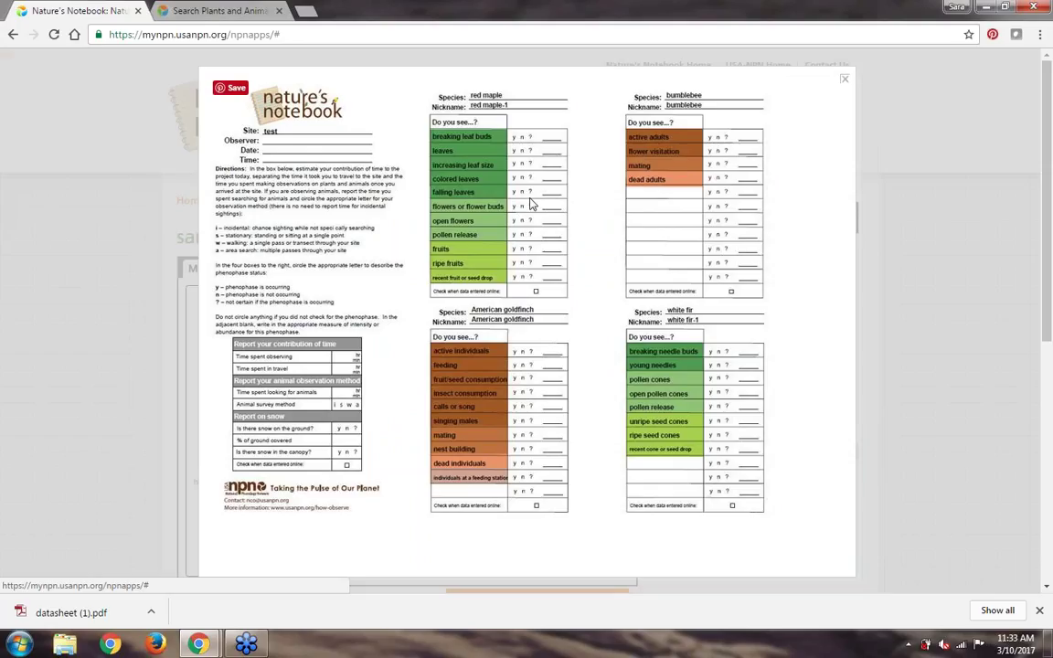
left_click(846, 83)
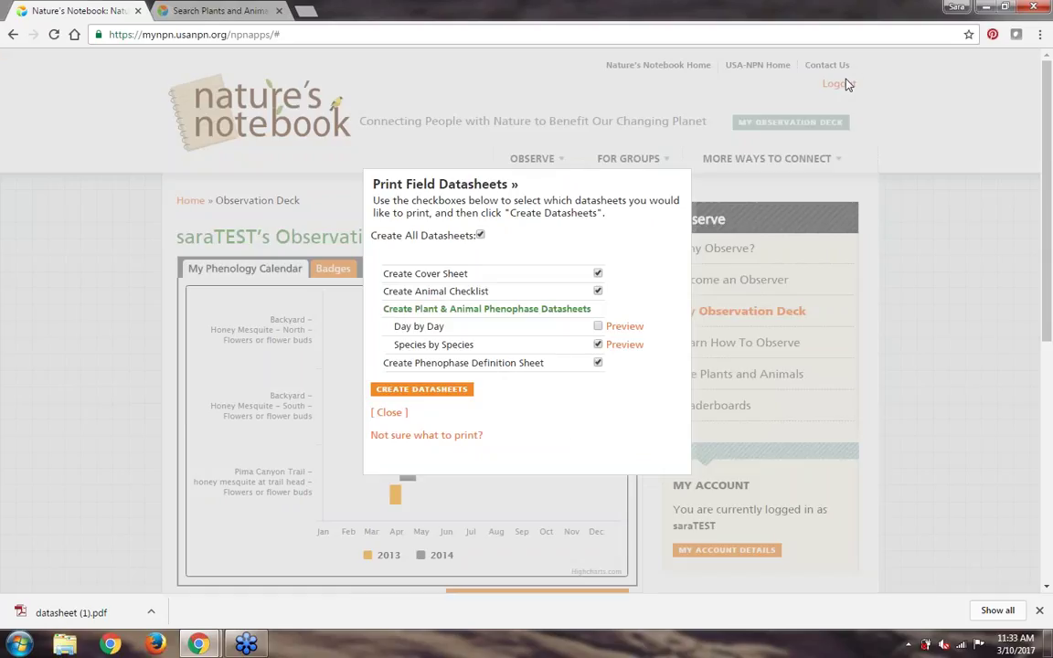
left_click(389, 412)
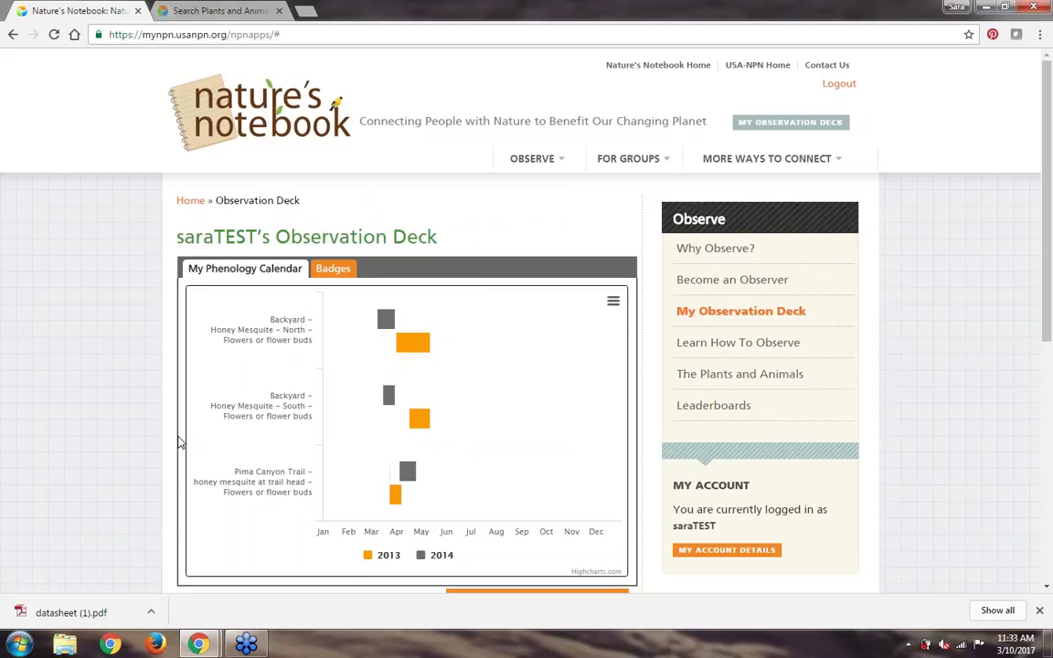
Step: Open the observation data entry form for TBG Phenology Walk and expand the section for reporting contribution of time
scroll(180, 443, "down", 5)
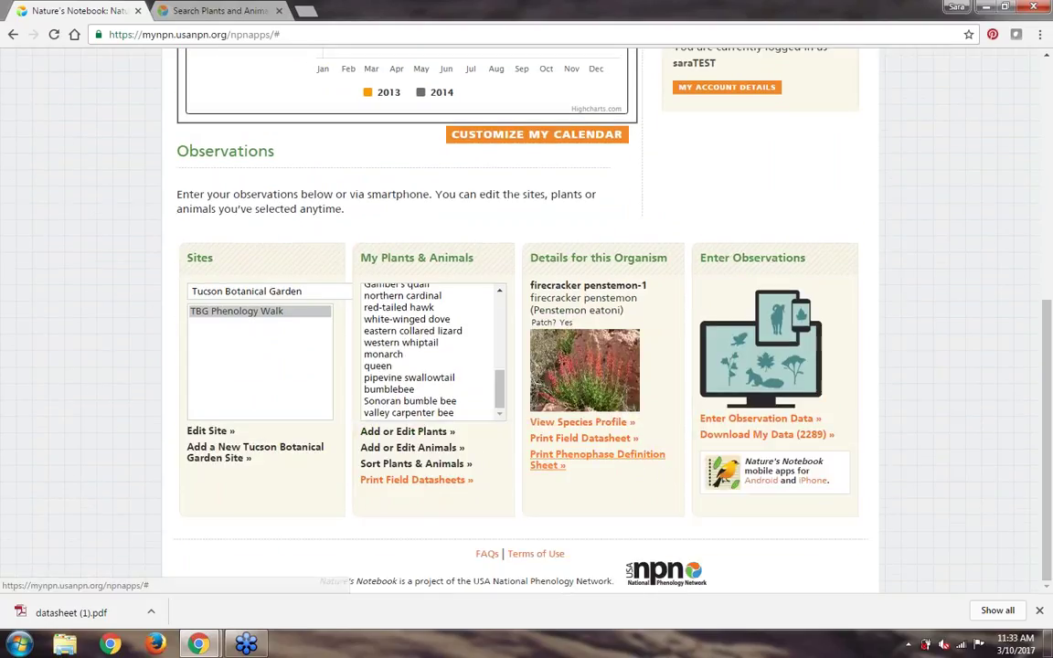
left_click(716, 422)
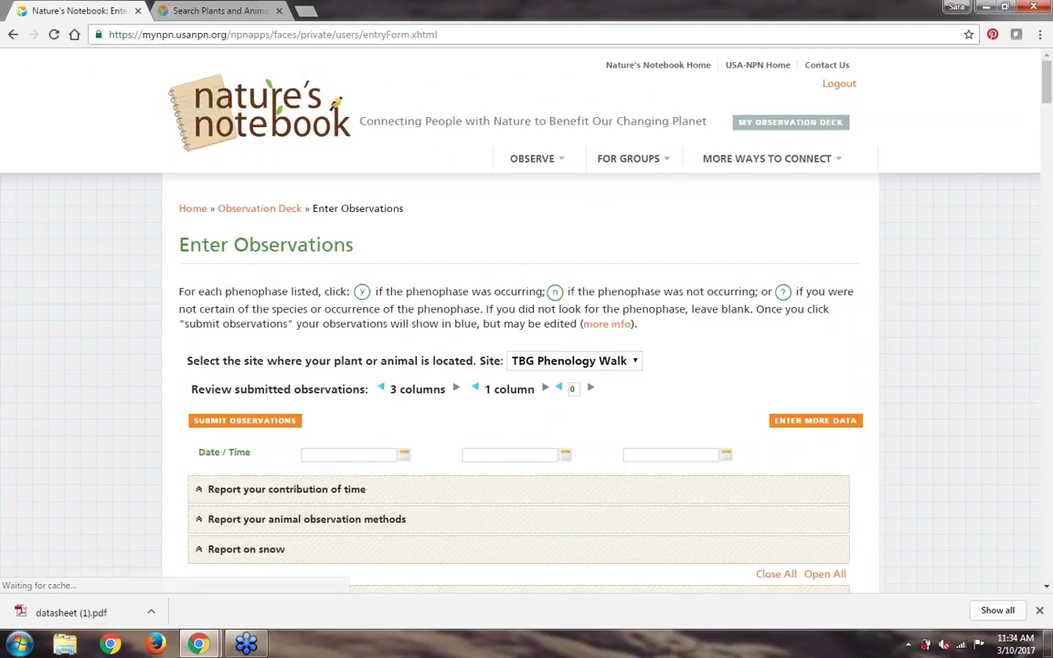
scroll(468, 365, "down", 1)
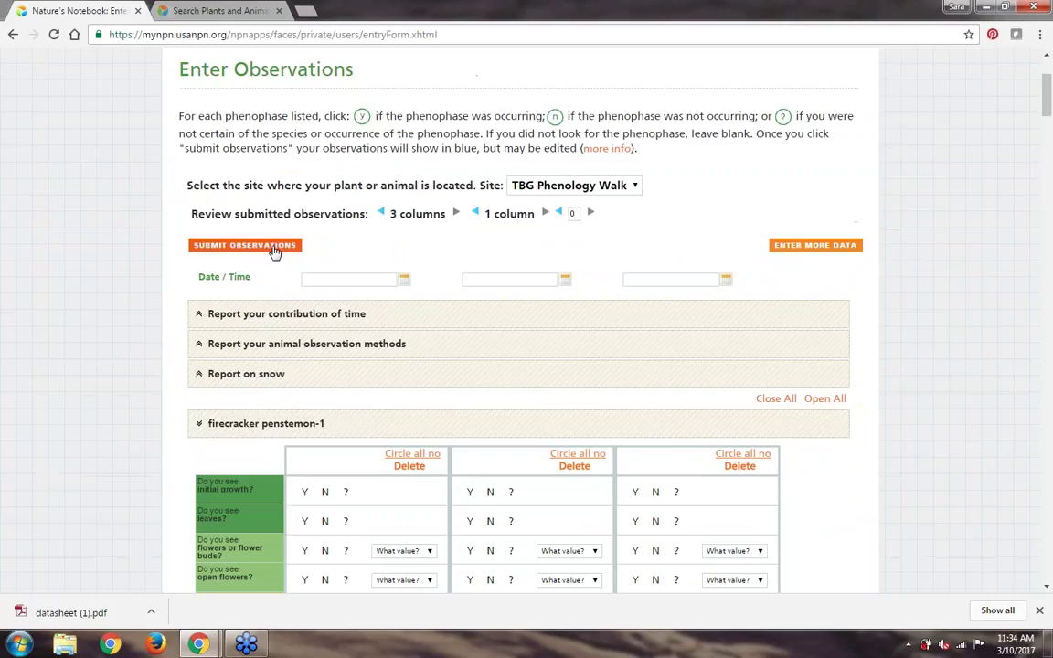
left_click(194, 315)
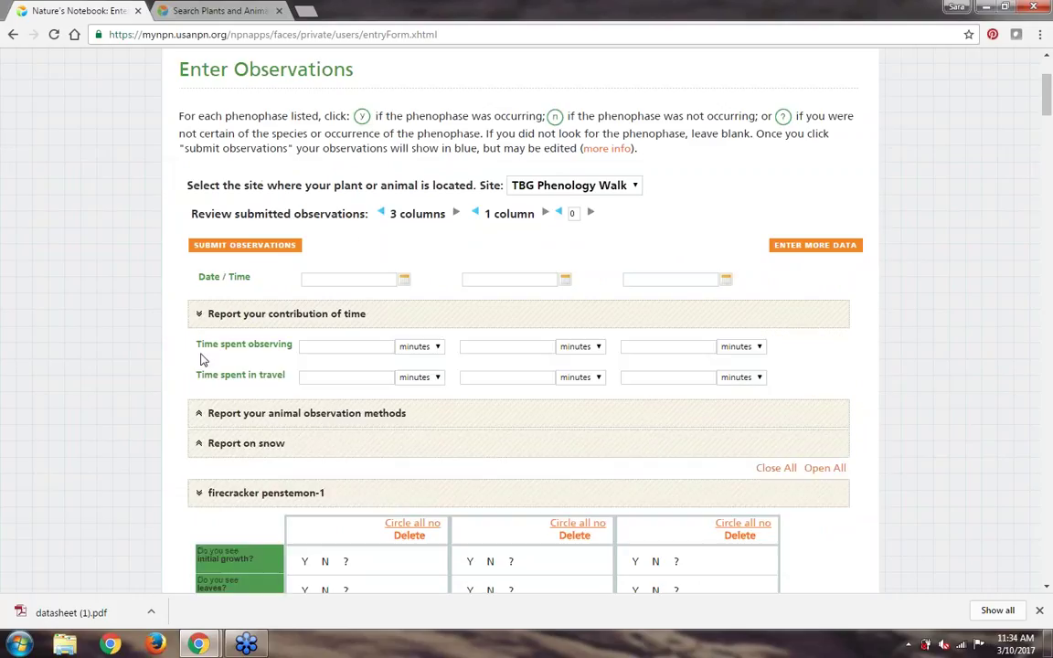
Step: Expand the animal observation methods and snow report sections of the observation entry form
left_click(200, 416)
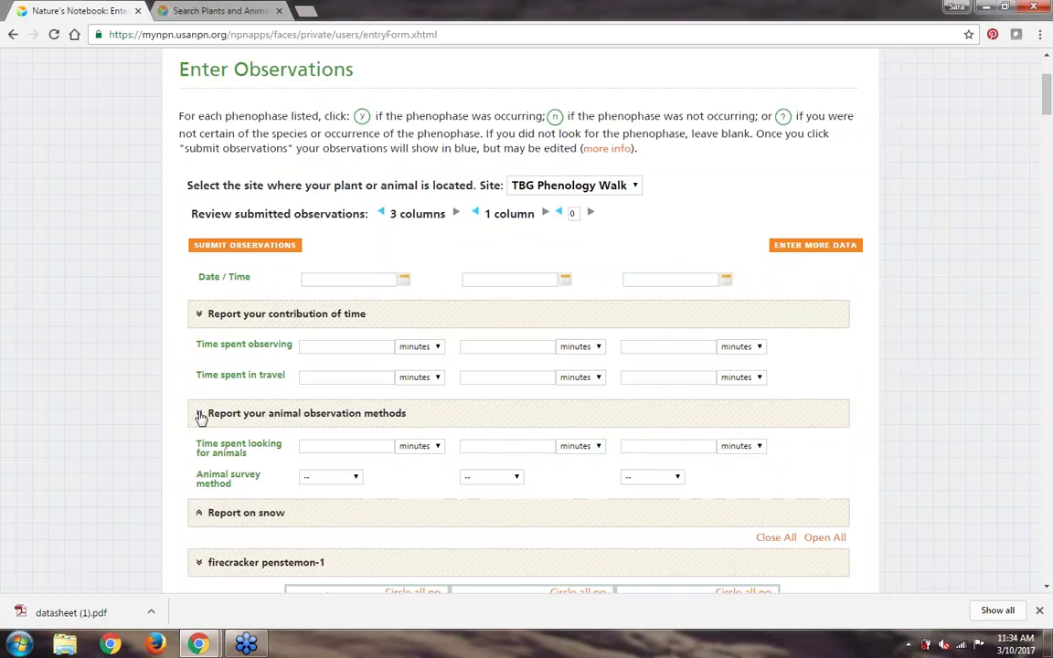
left_click(197, 516)
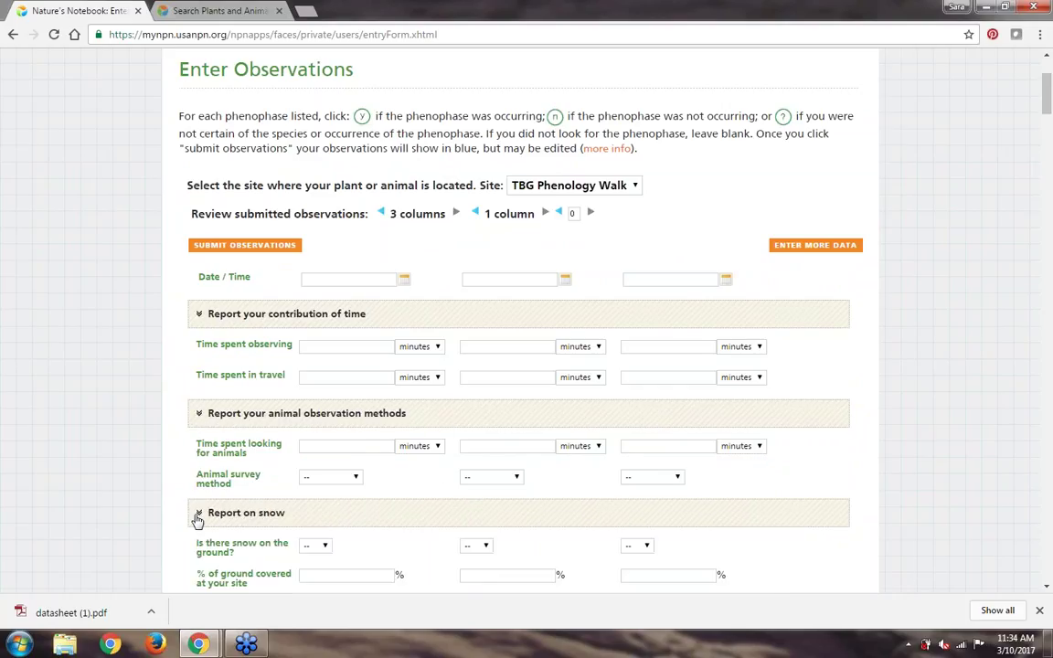
scroll(197, 519, "down", 1)
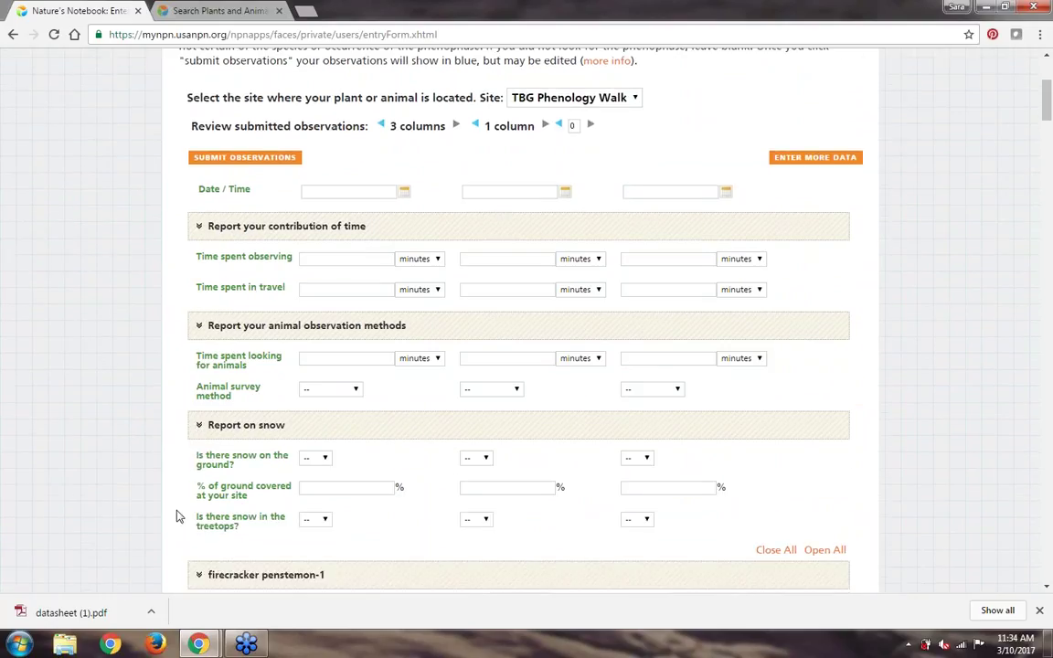
scroll(178, 517, "down", 3)
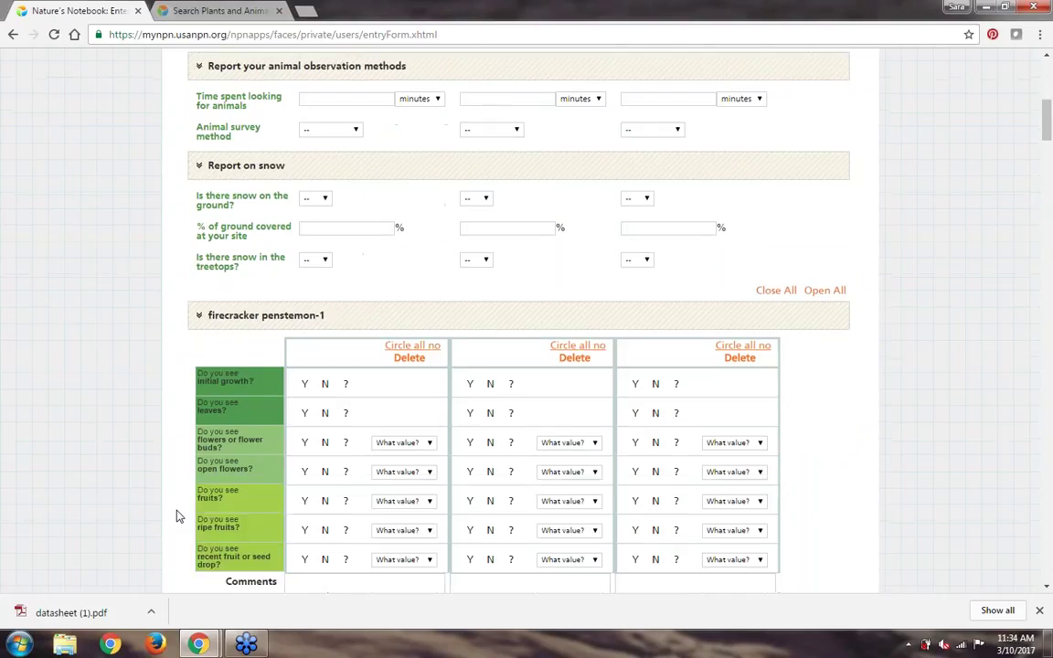
Step: Collapse the velvet mesquite-2 and blue paloverde-1 sections in the plant observation list
scroll(178, 516, "down", 1)
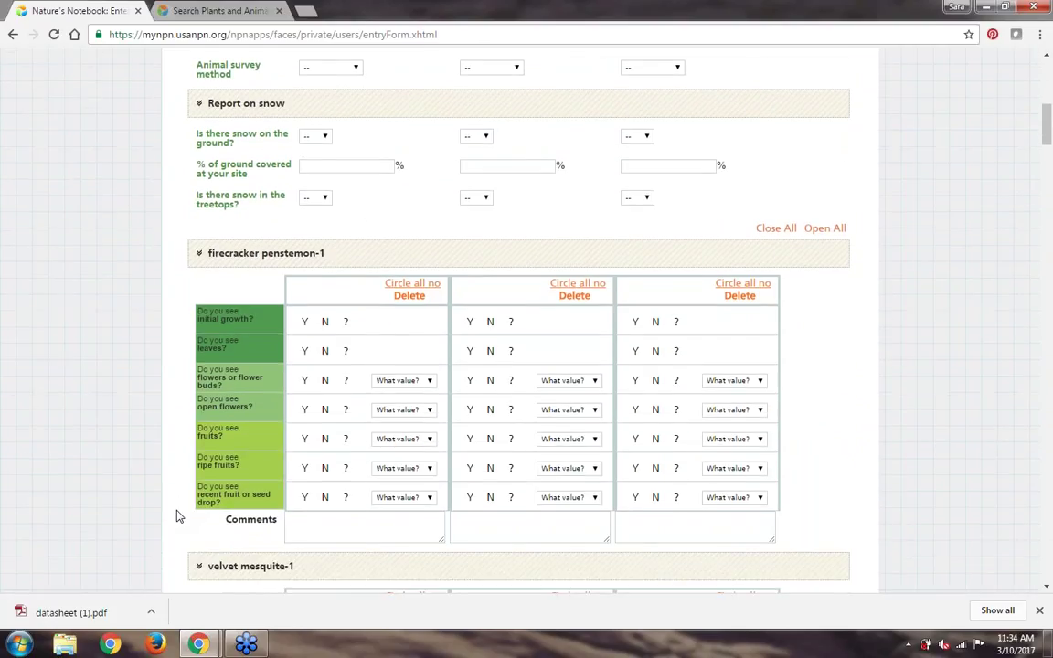
scroll(179, 516, "down", 1)
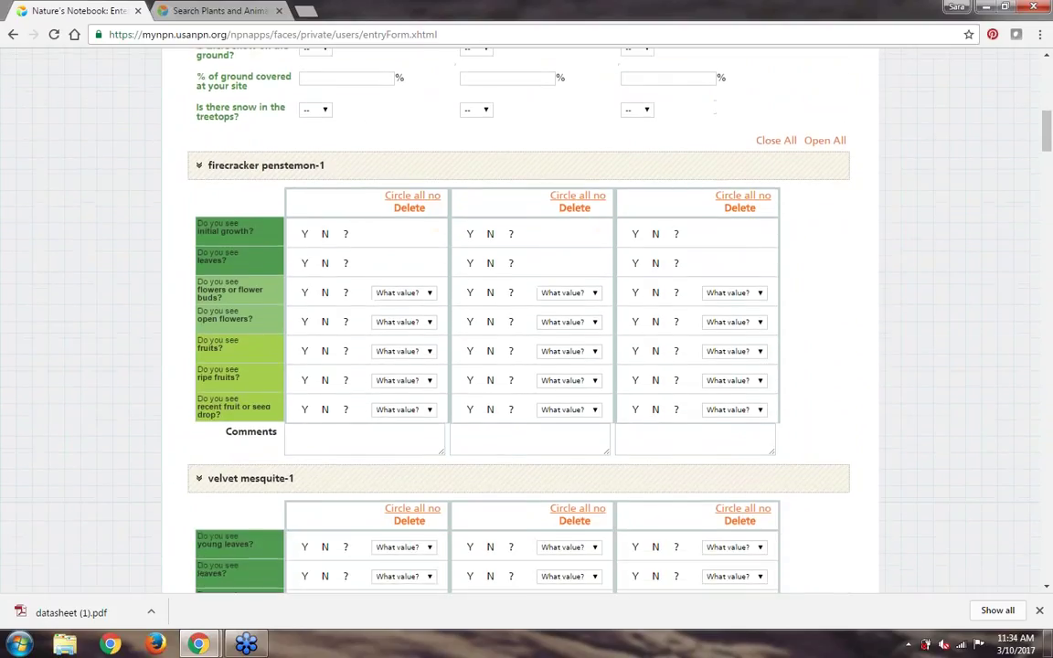
scroll(518, 320, "down", 2)
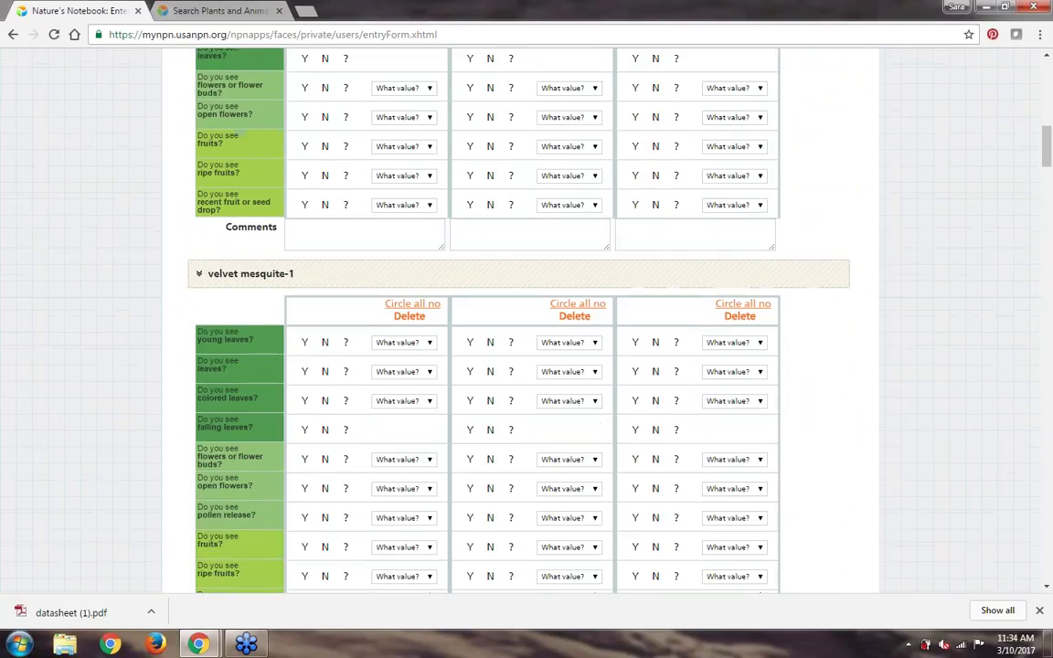
scroll(462, 296, "down", 4)
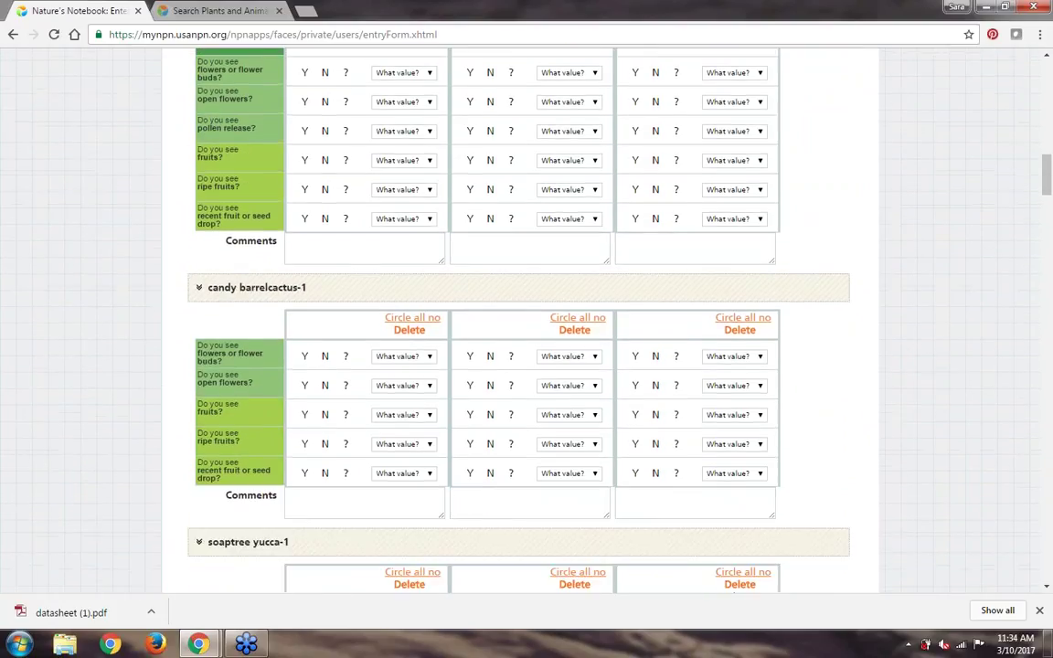
scroll(462, 296, "down", 2)
scroll(462, 296, "up", 2)
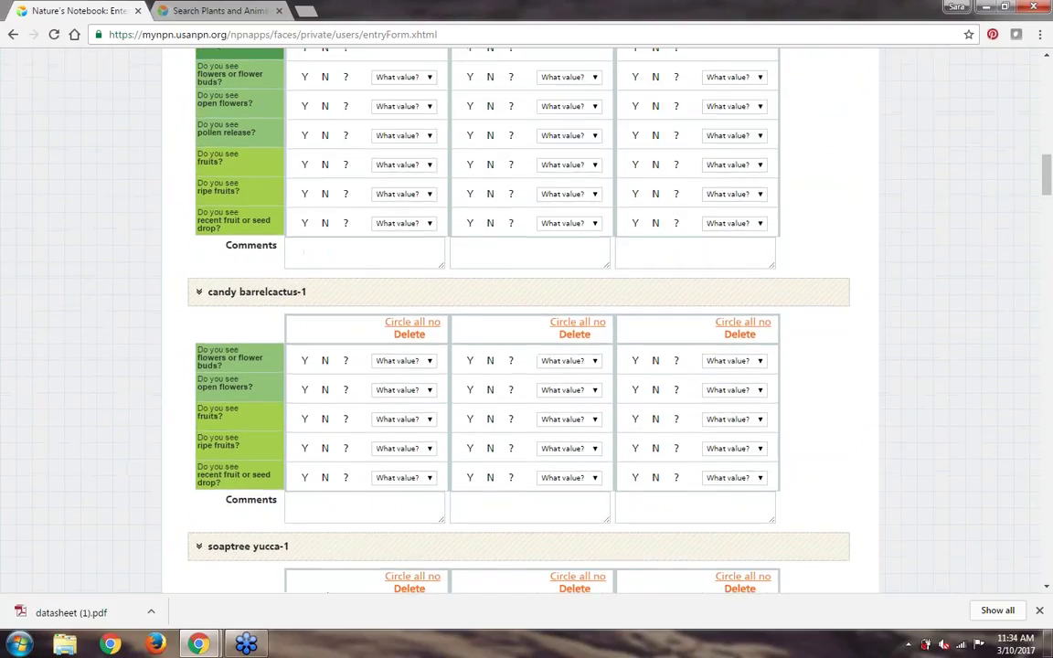
scroll(202, 299, "down", 5)
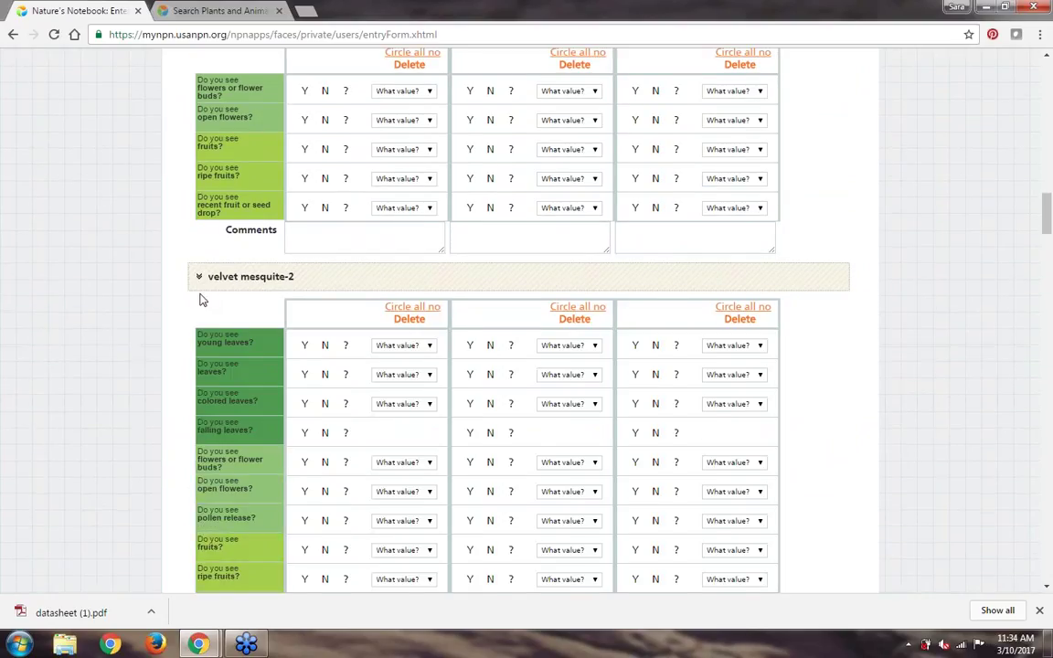
left_click(200, 278)
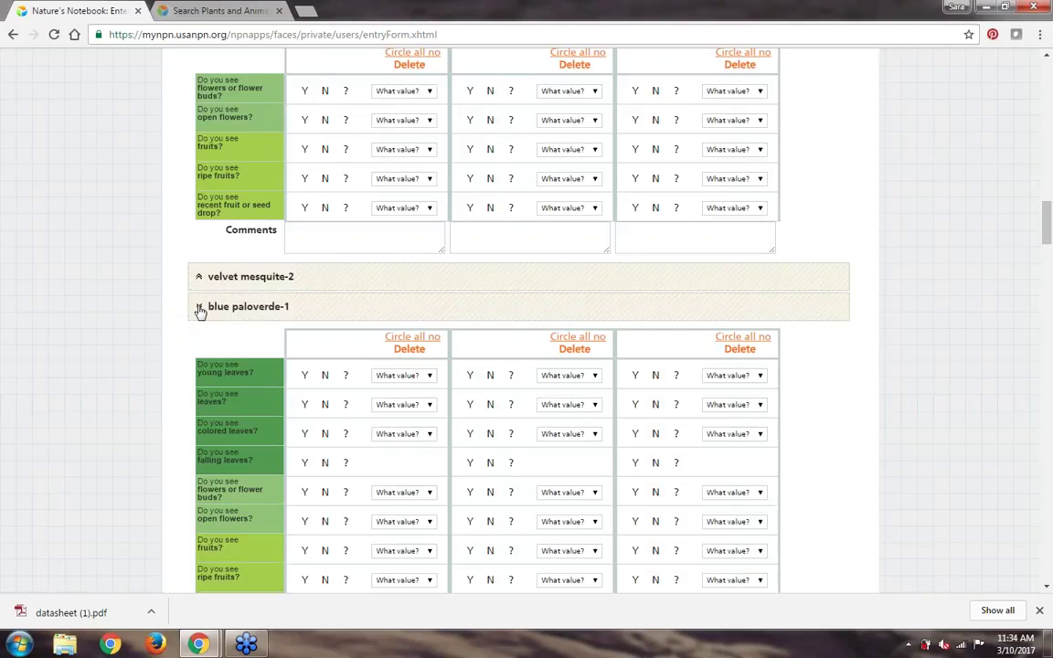
left_click(199, 309)
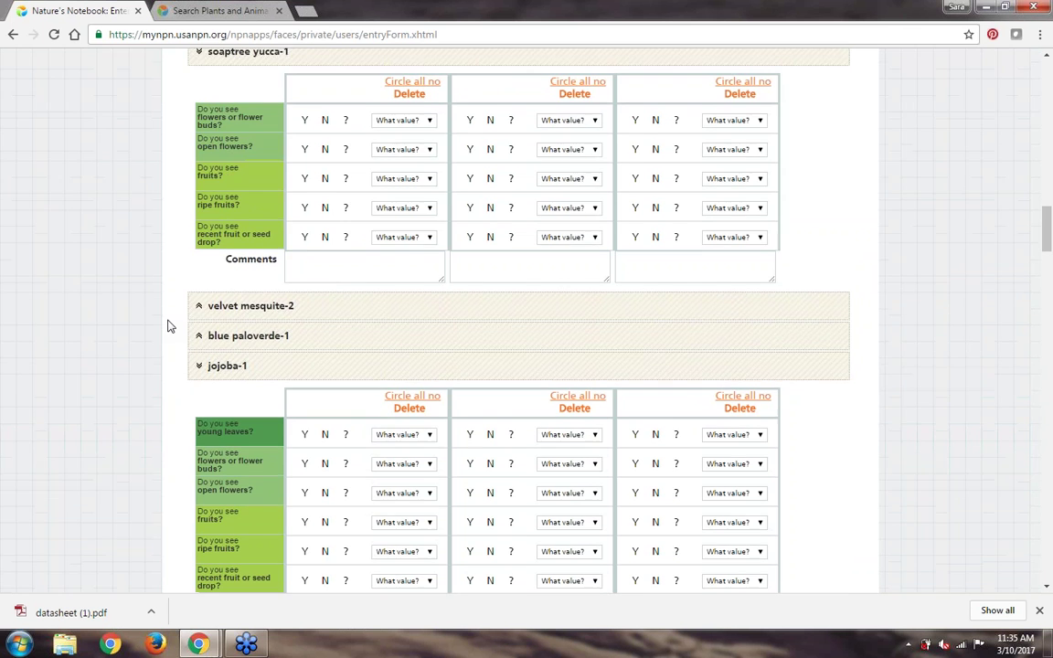
Step: View the calendar for the first Date / Time field, then close it without choosing a date
scroll(168, 327, "up", 10)
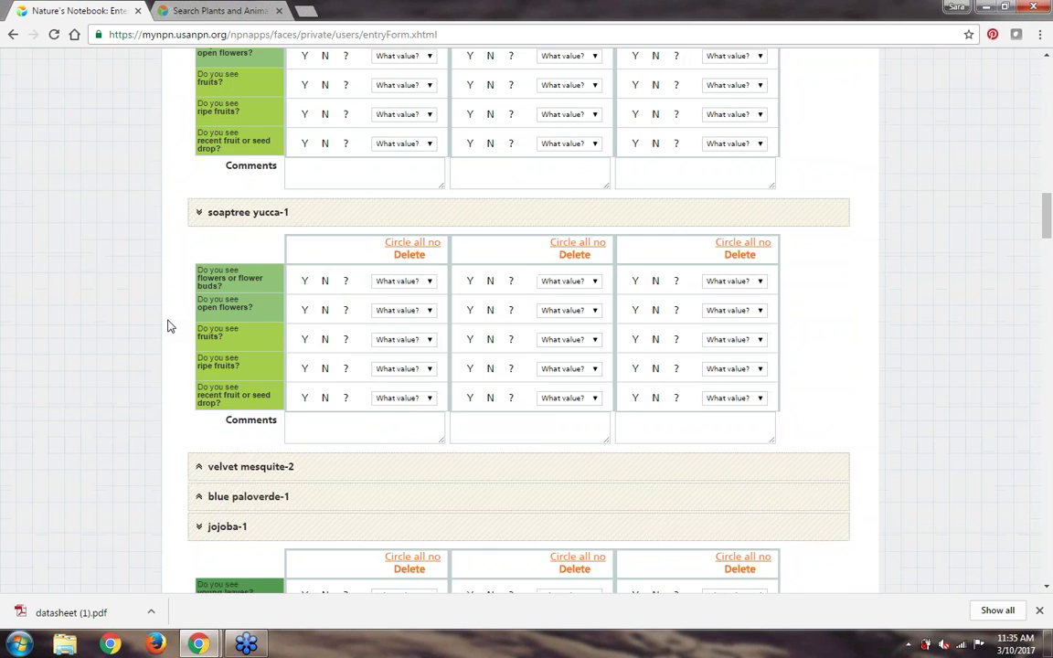
scroll(168, 327, "up", 10)
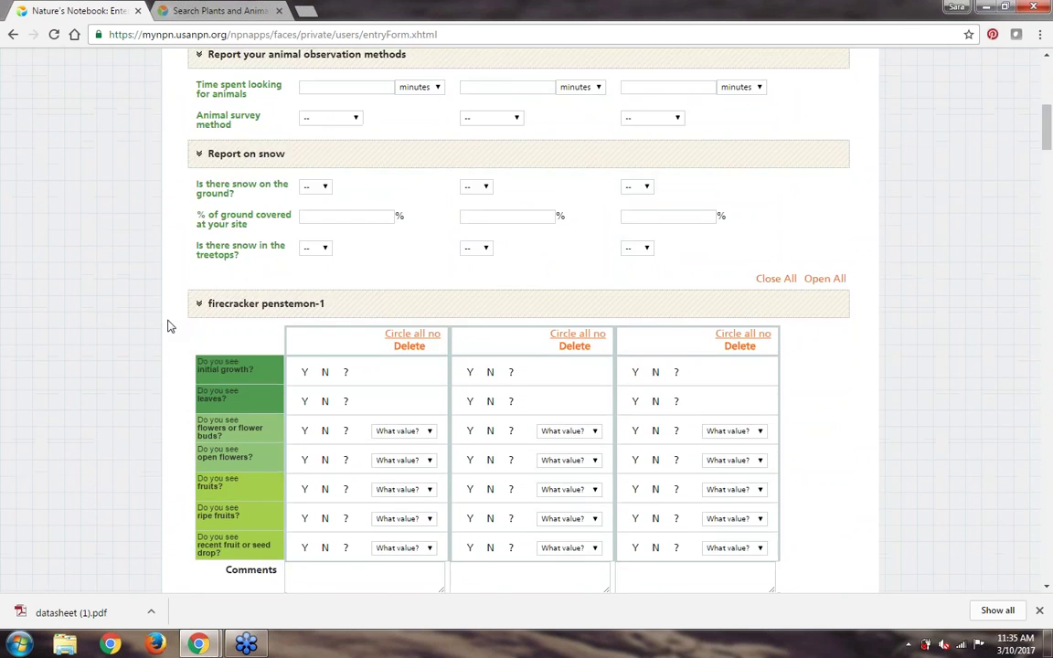
scroll(168, 327, "up", 1)
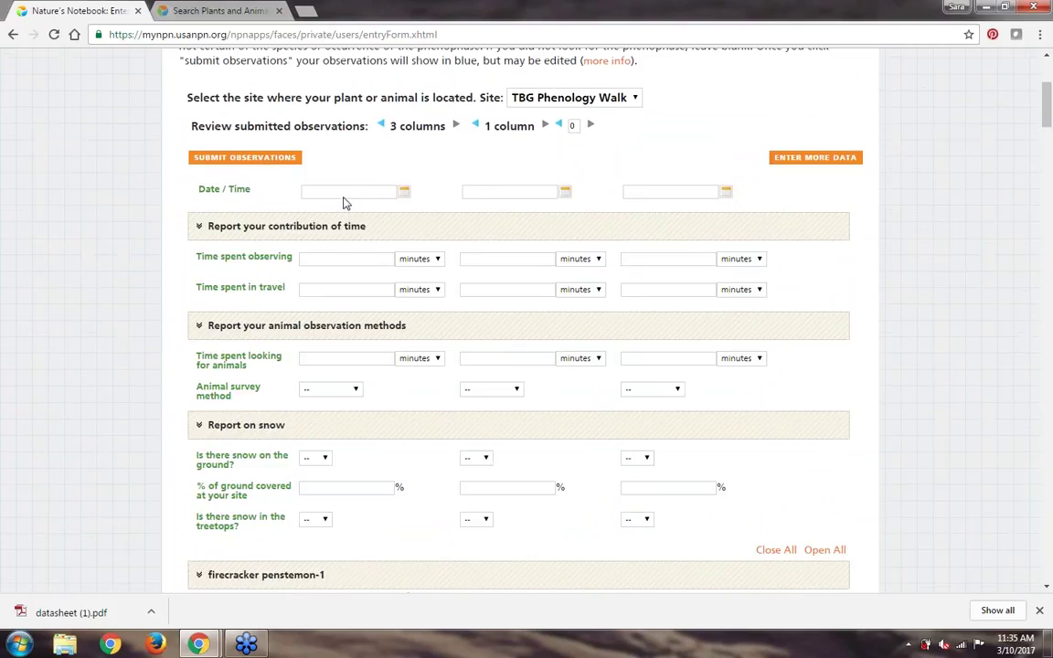
left_click(345, 199)
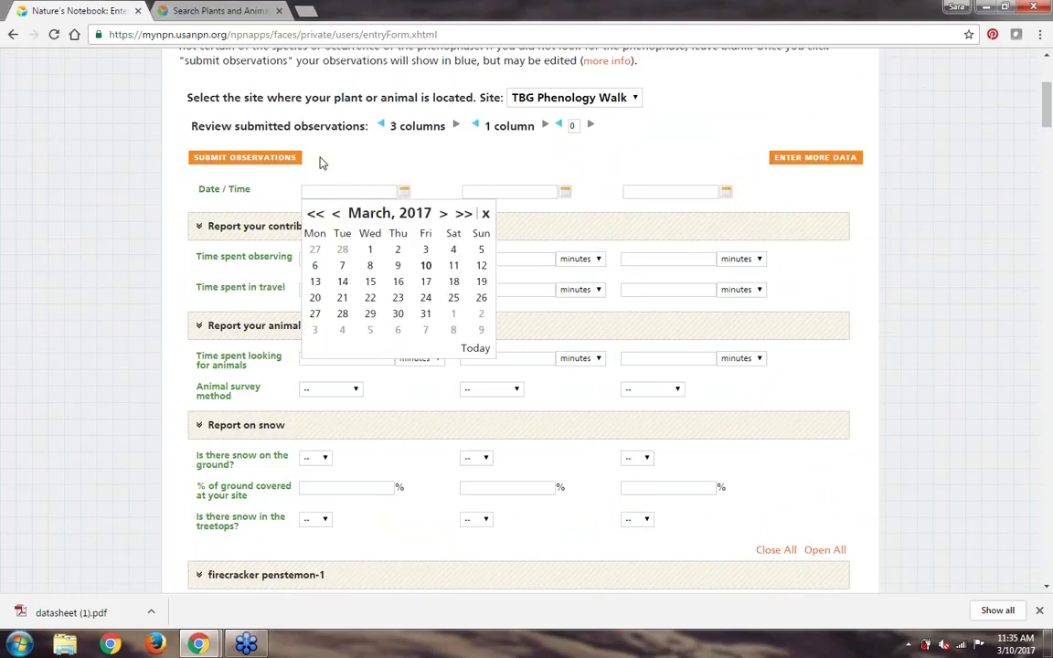
left_click(321, 163)
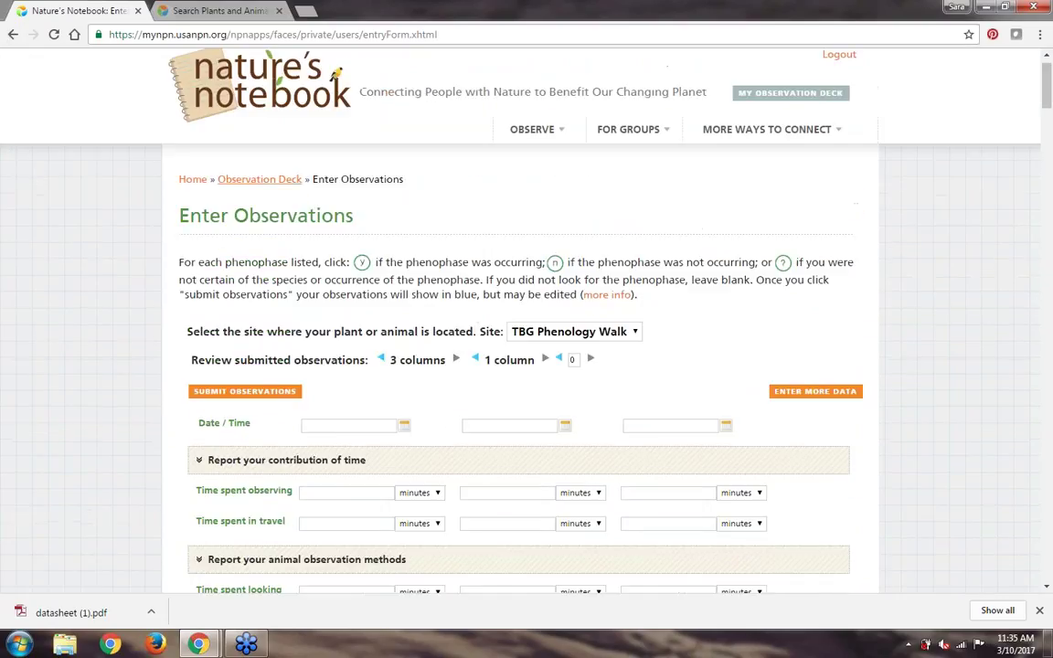
Step: Return to the Observation Deck and select the EXCEL group with its Middle School site
left_click(261, 180)
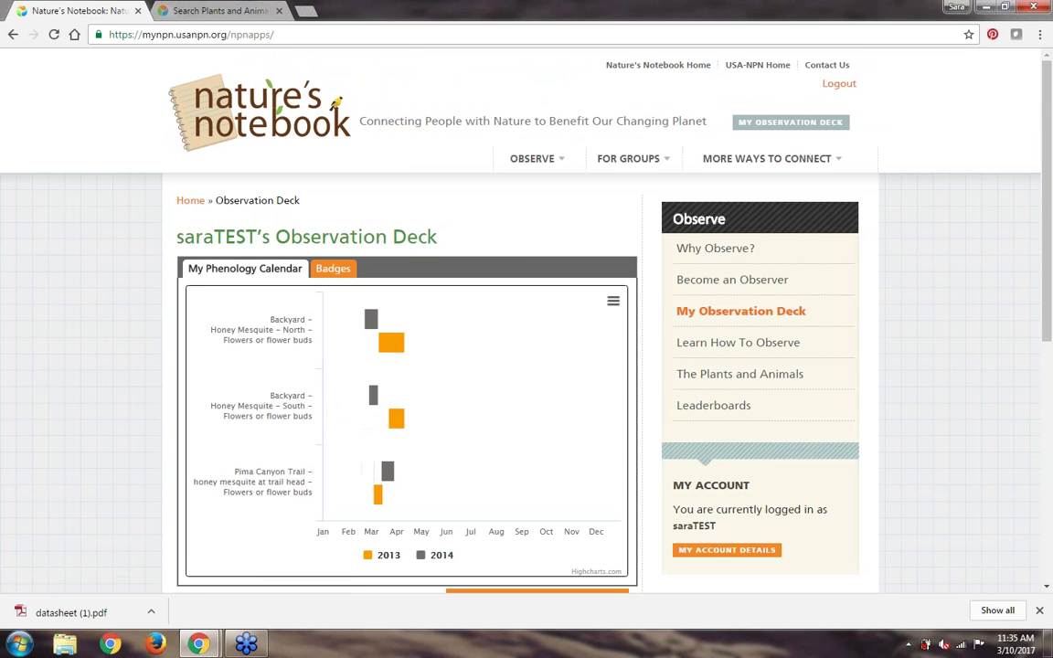
scroll(527, 320, "down", 2)
scroll(346, 274, "down", 3)
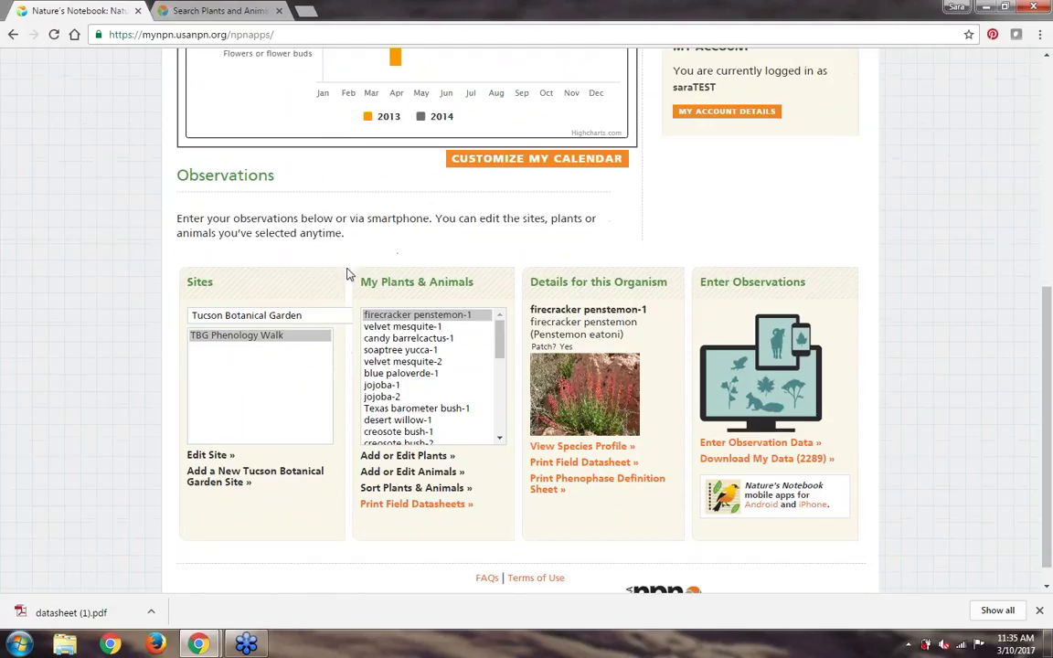
left_click(313, 316)
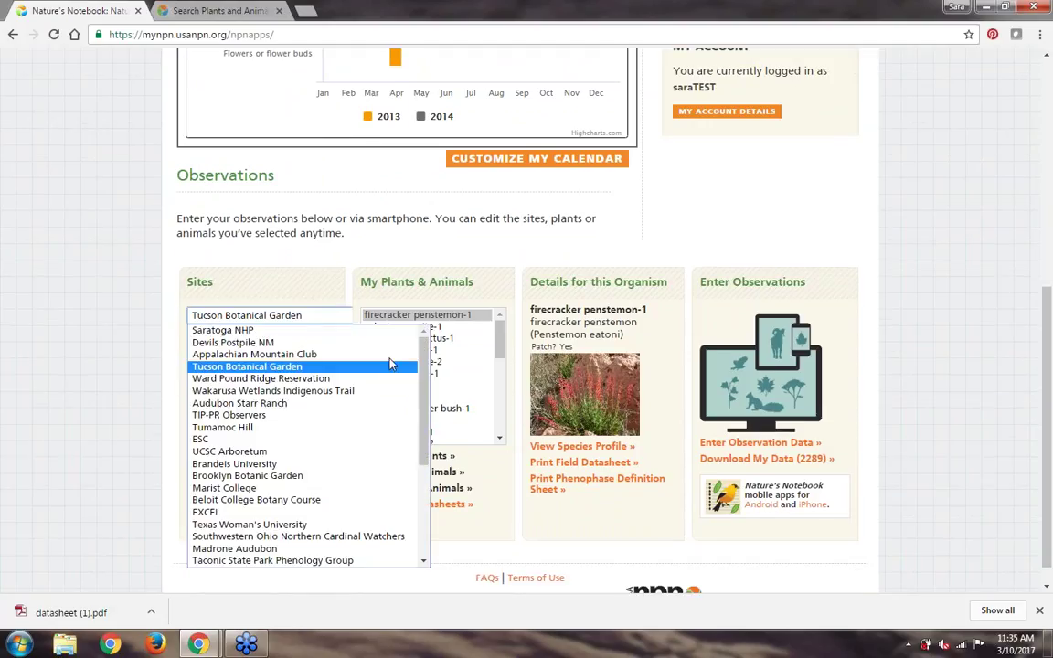
left_click(358, 513)
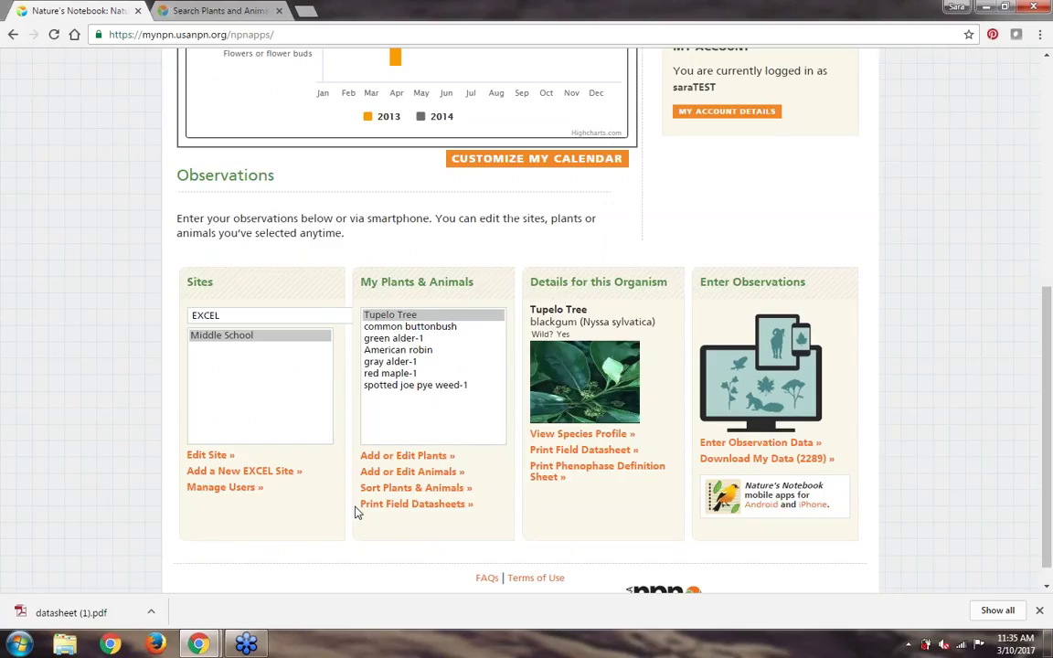
left_click(234, 356)
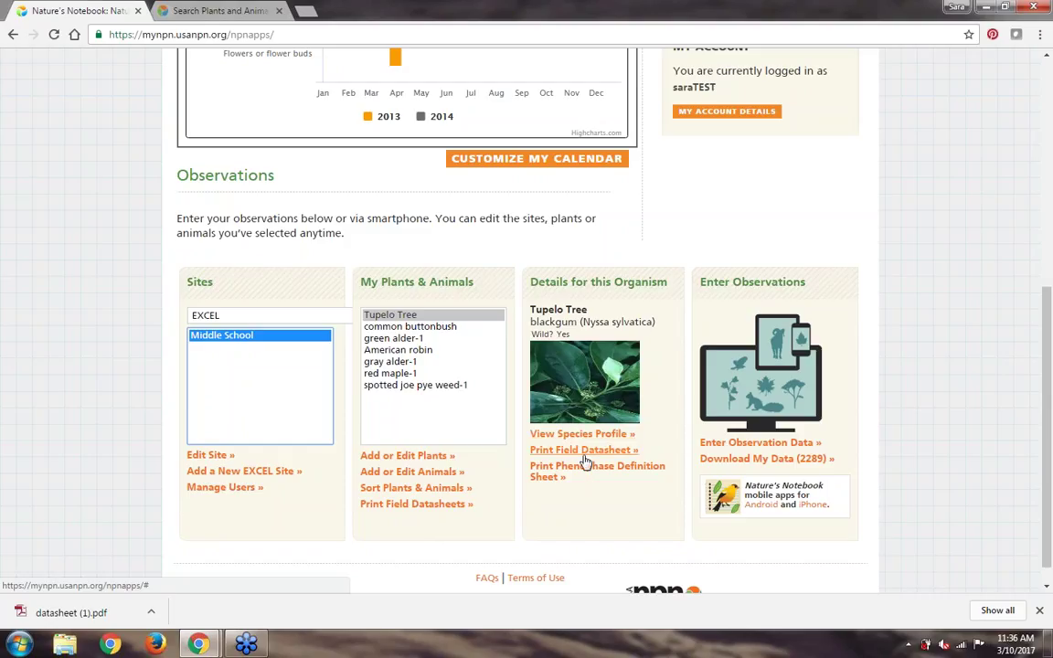
left_click(302, 545)
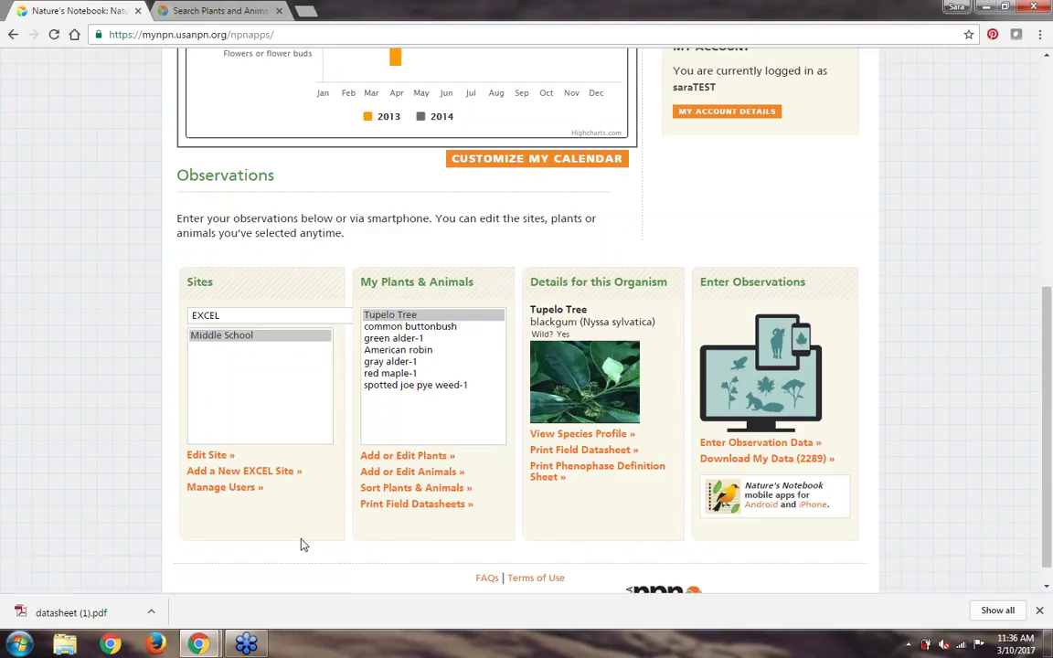
Step: Open user management for the EXCEL group and examine the details and roles of several group members
left_click(240, 492)
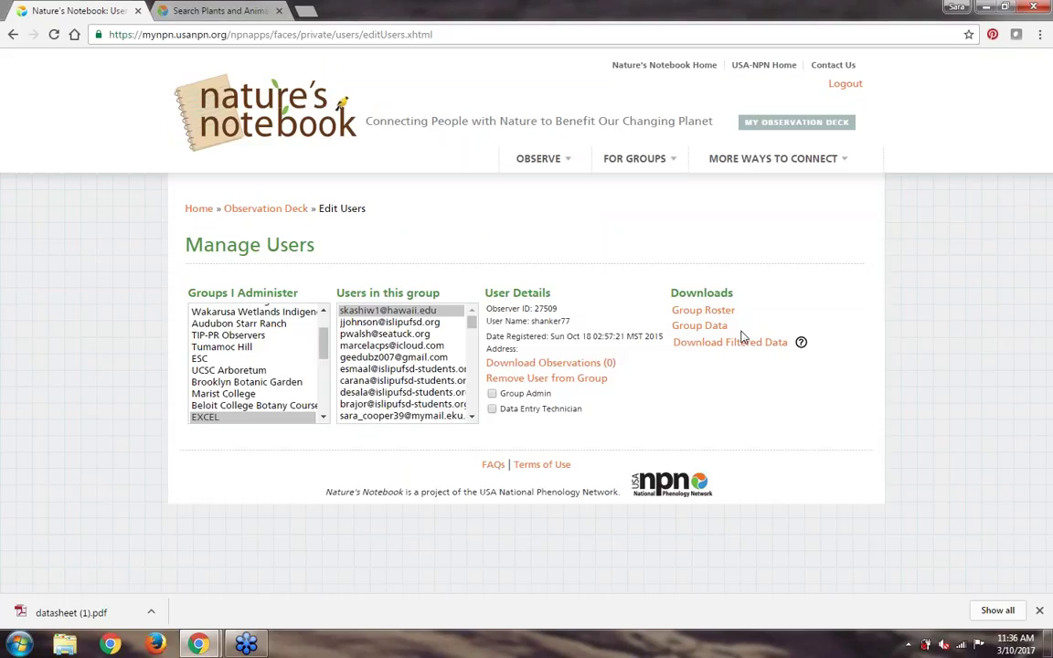
left_click(385, 334)
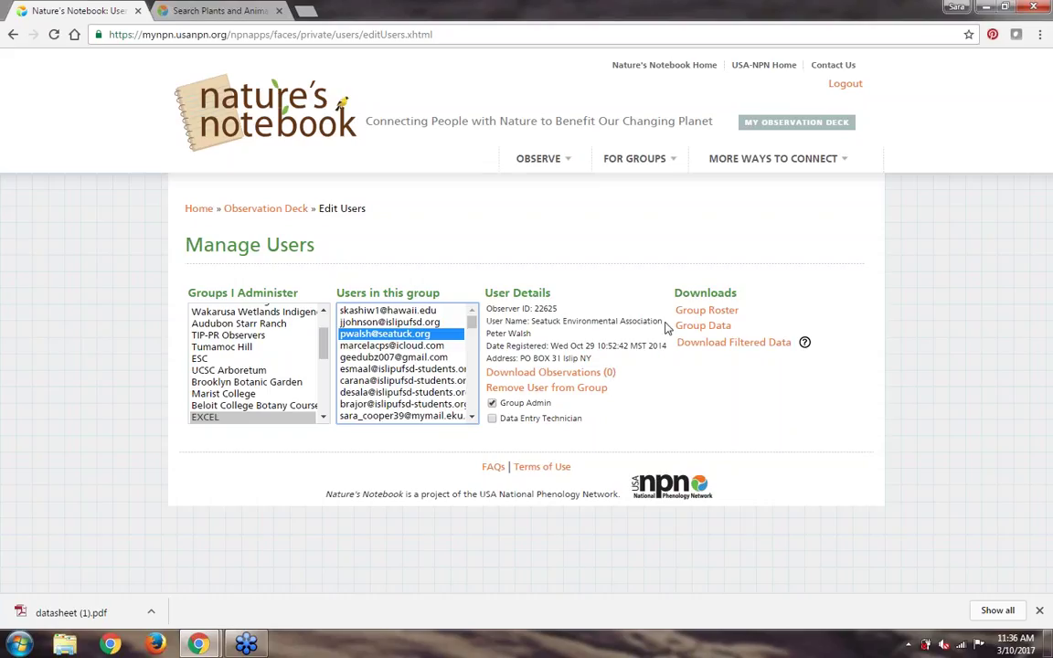
left_click(373, 326)
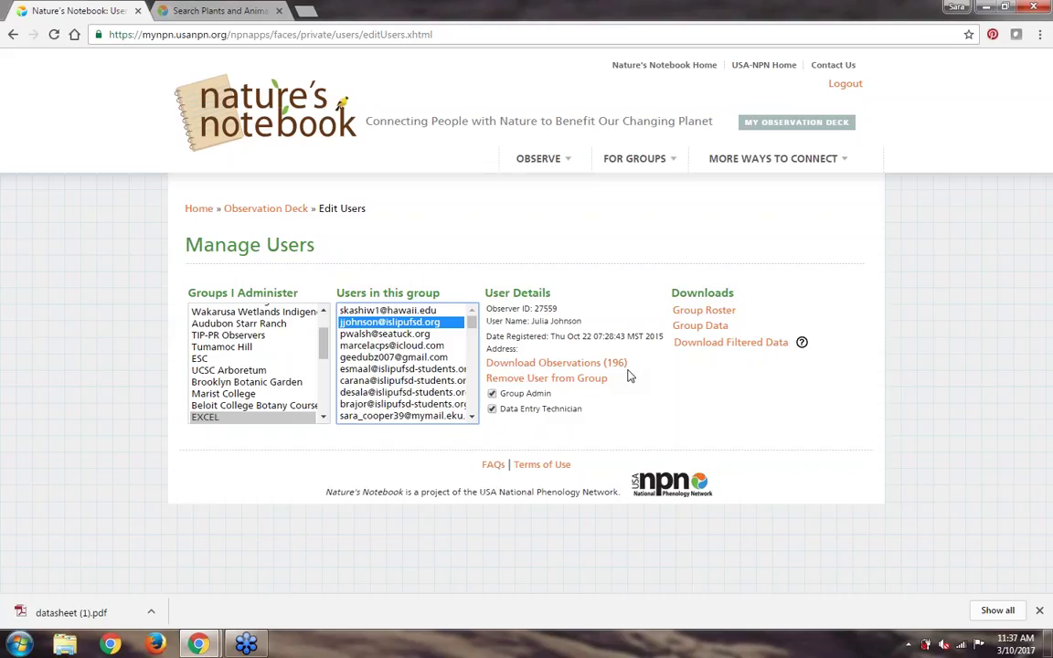
left_click(420, 335)
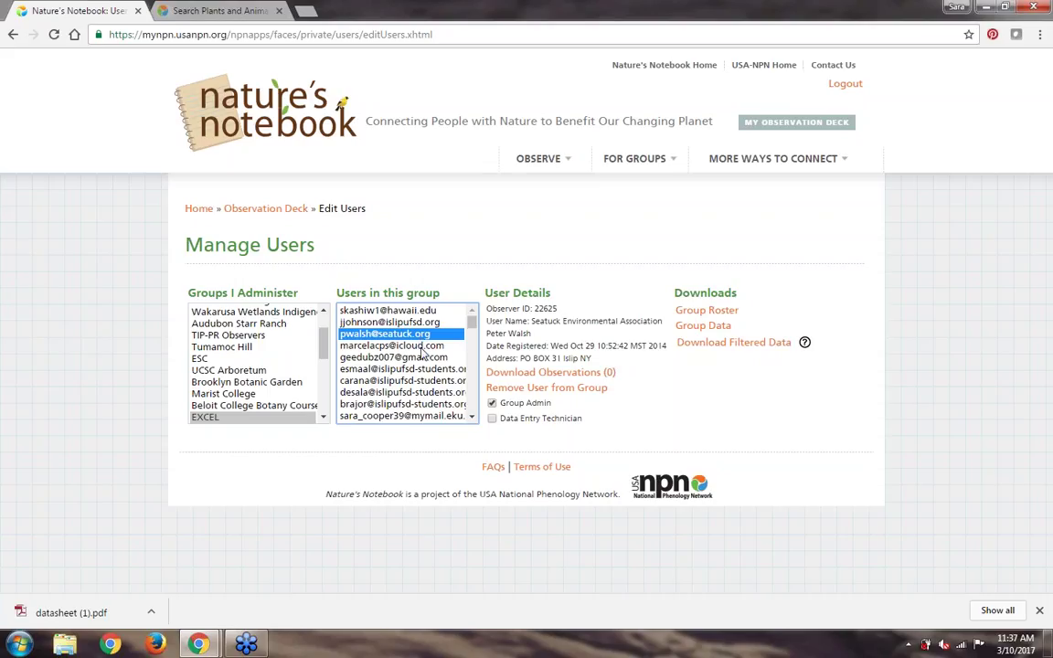
left_click(413, 346)
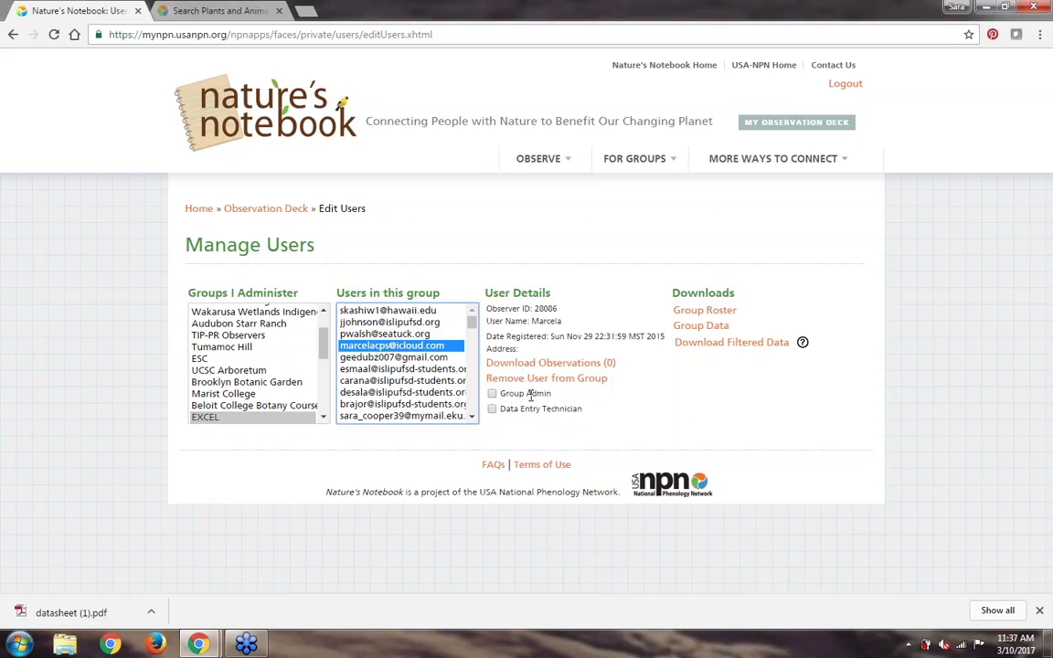
Step: Go back to the Observation Deck, switch the site list to My Sites and select Webinar Test Site
left_click(292, 216)
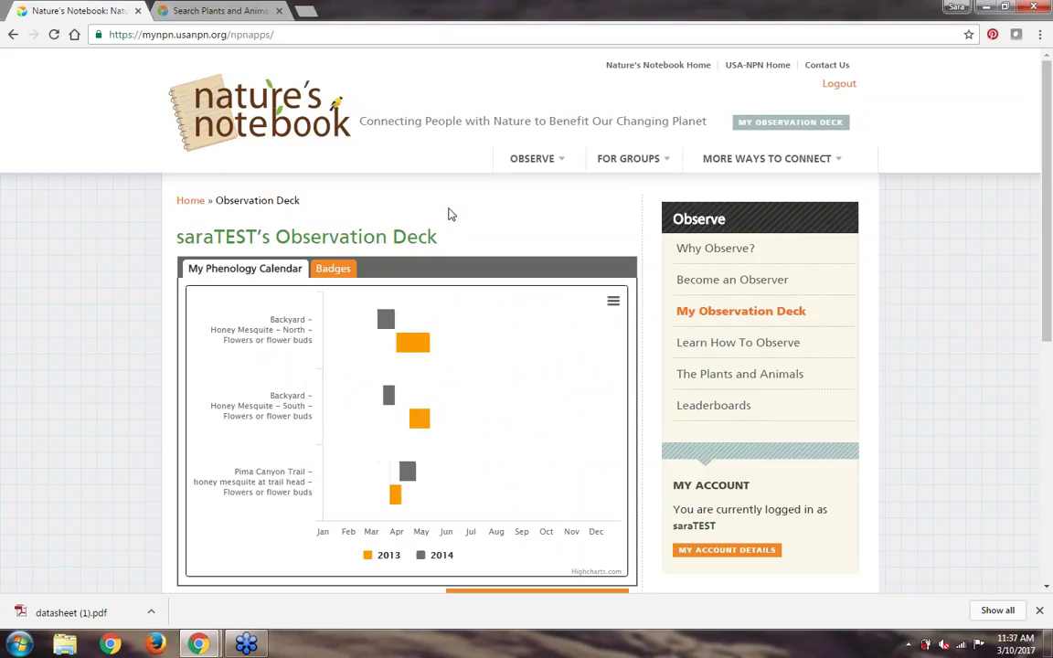
scroll(448, 214, "down", 5)
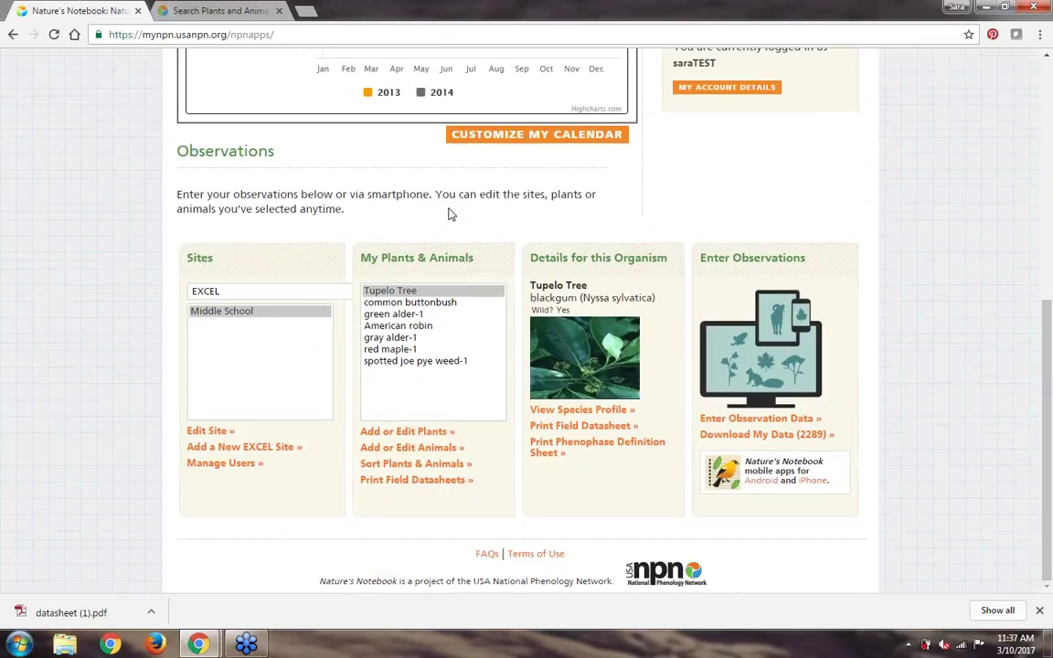
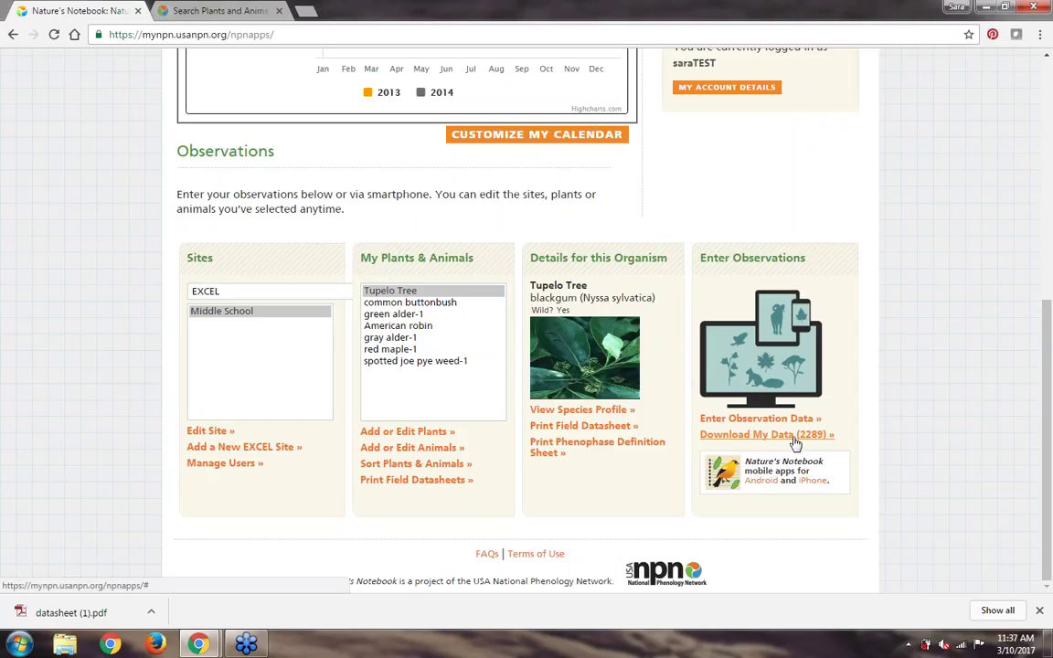
left_click(338, 295)
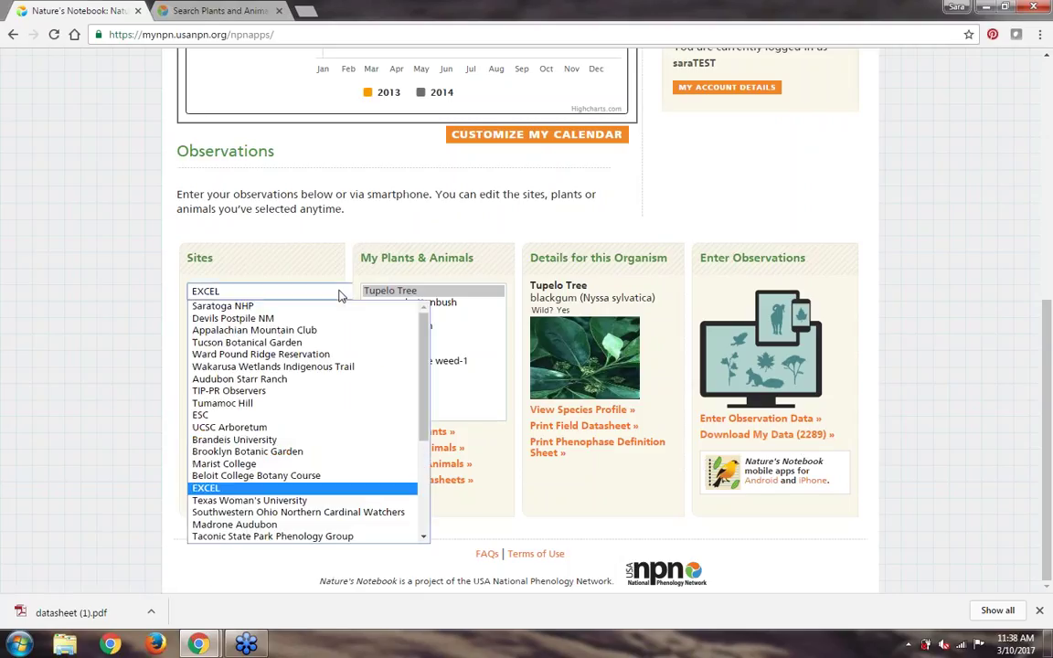
left_click_drag(426, 393, 431, 519)
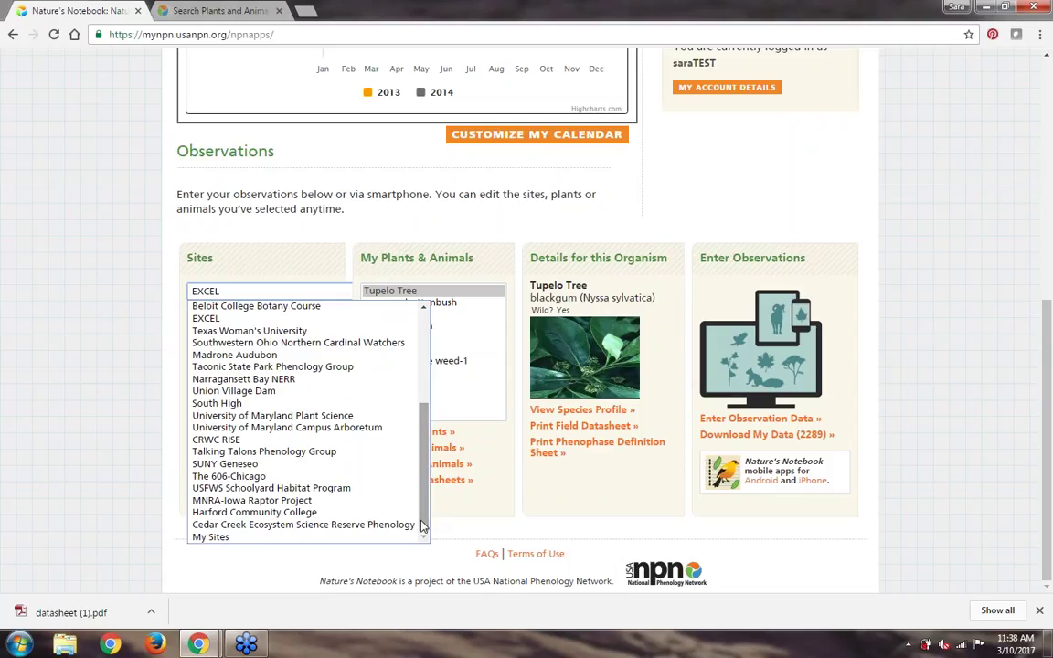
left_click(406, 538)
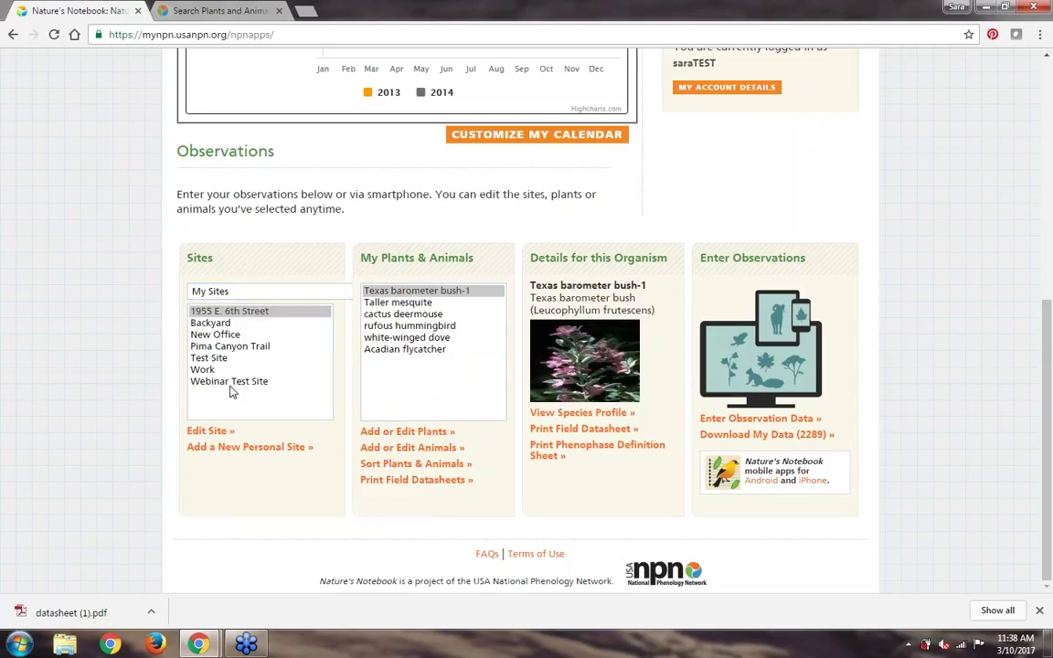
left_click(231, 386)
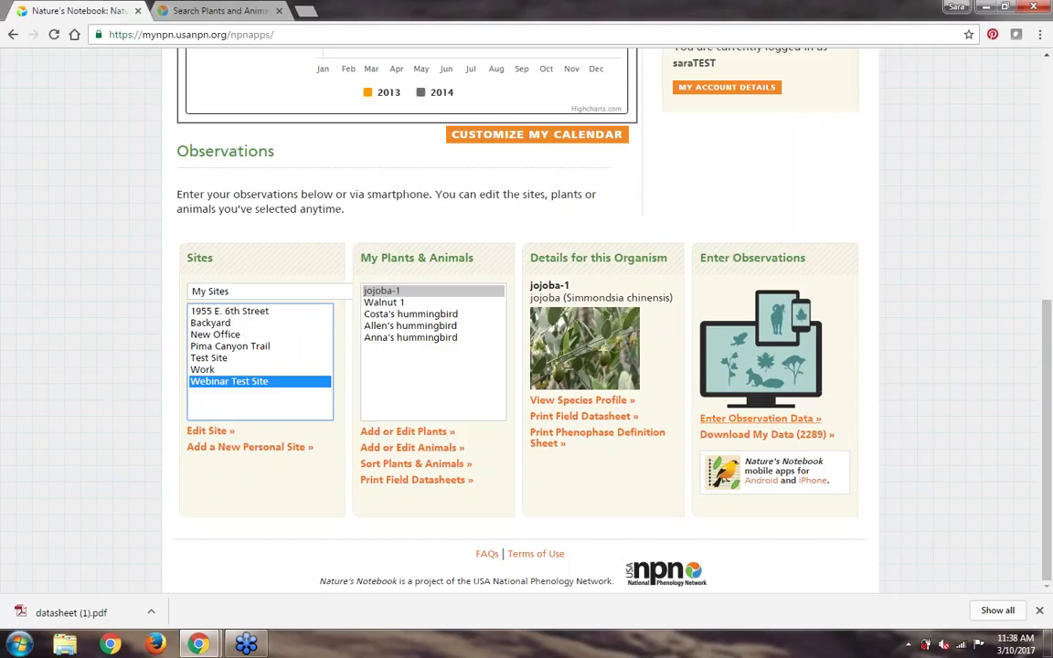
Step: Open the observation entry form for Webinar Test Site and set the first observation date to 03/10/2017
left_click(719, 417)
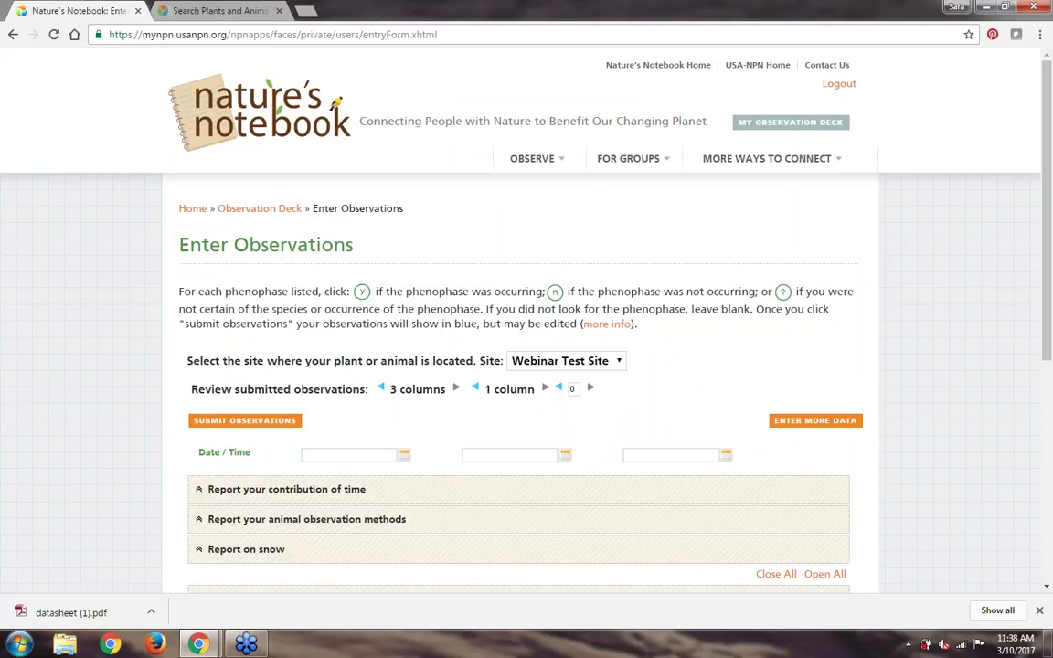
left_click(1040, 611)
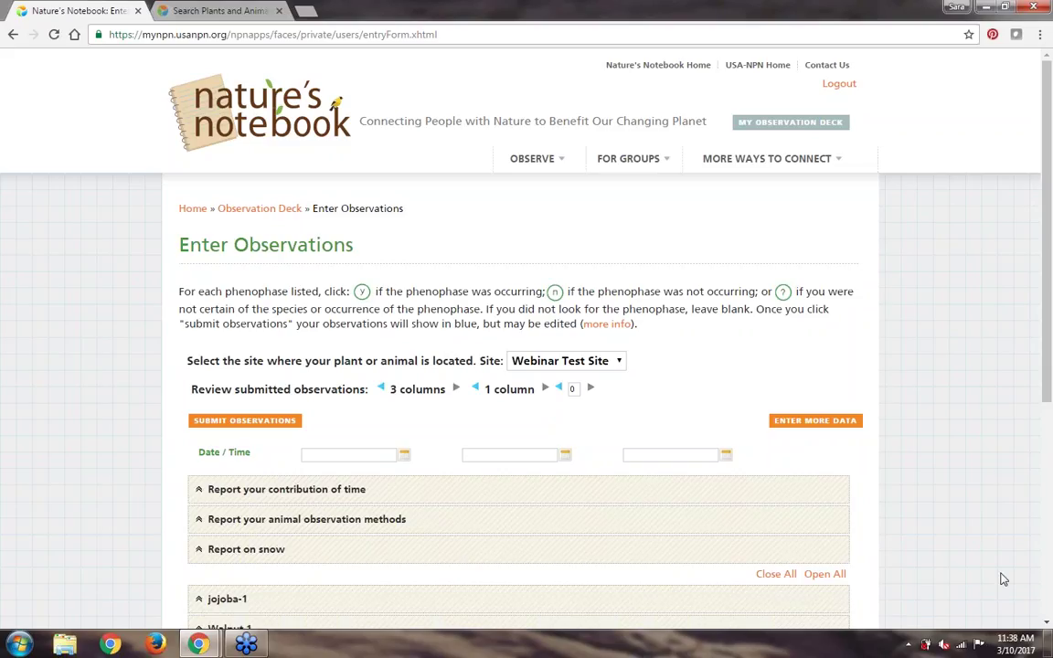
scroll(995, 570, "down", 3)
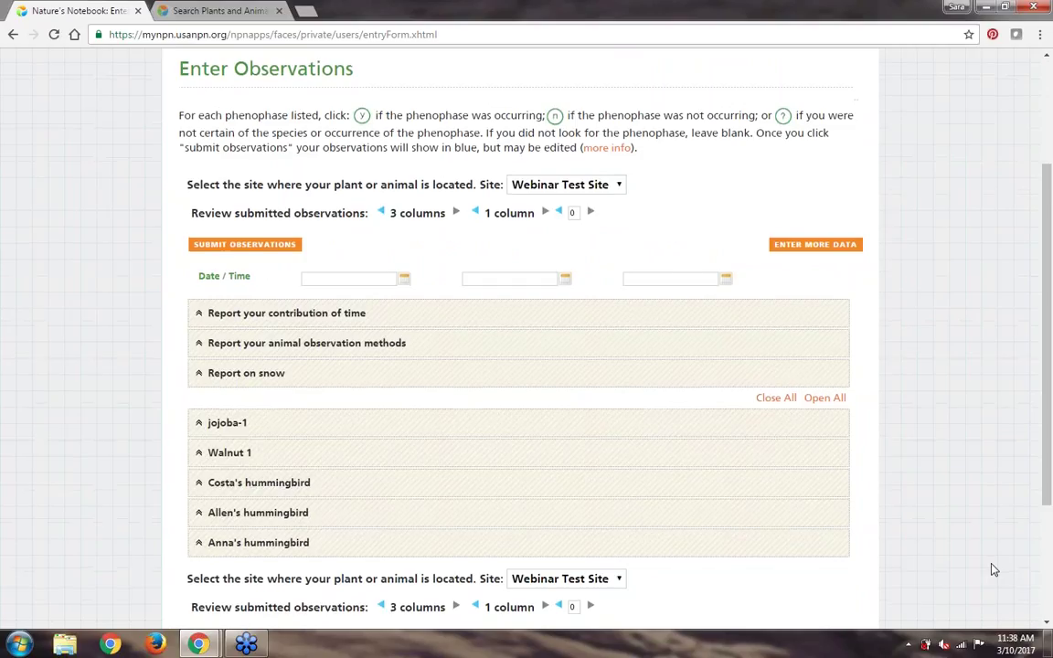
scroll(995, 569, "down", 1)
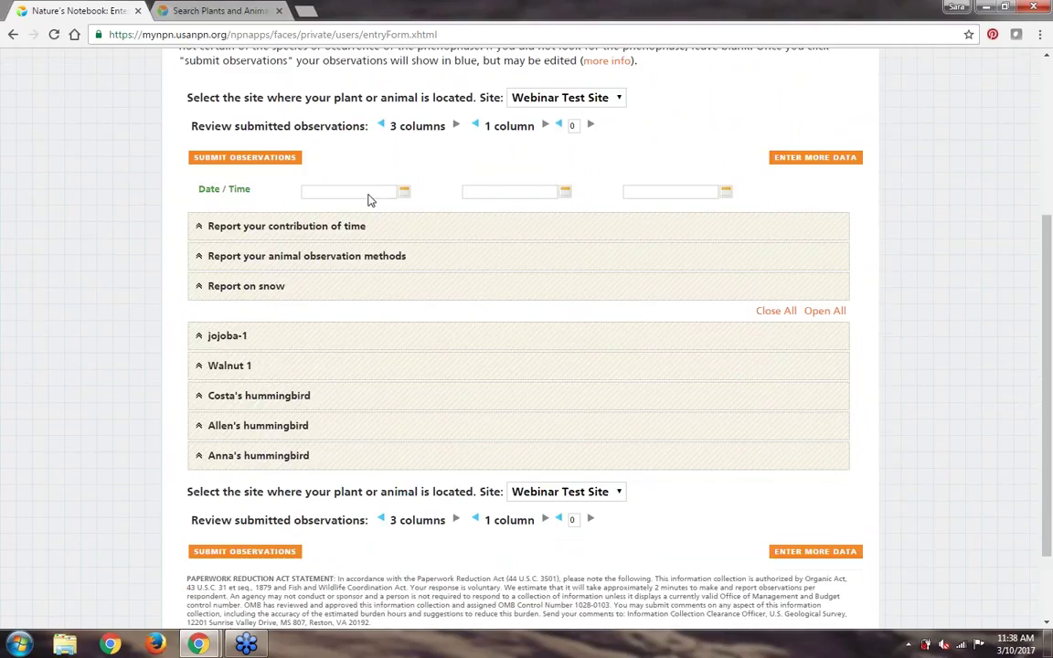
left_click(370, 200)
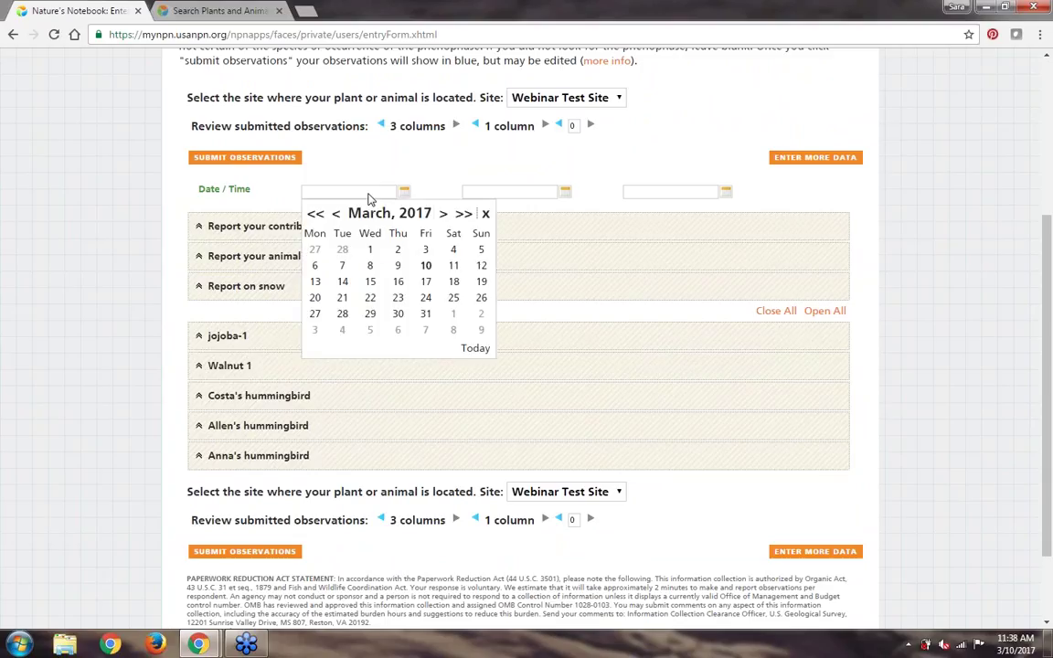
left_click(426, 266)
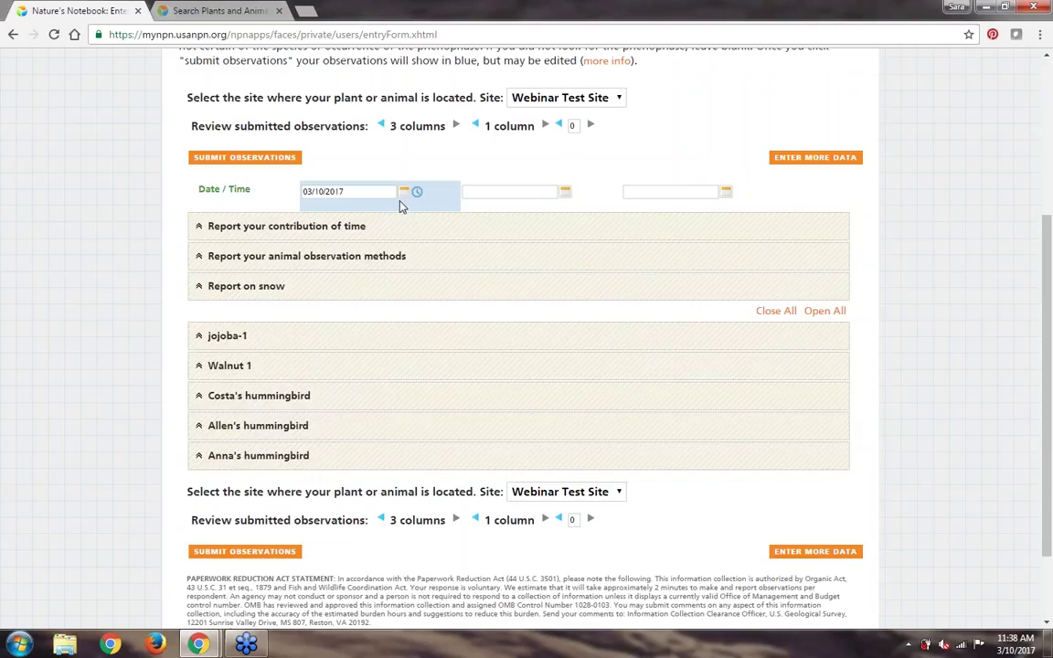
Step: Set the optional time of day for the 03/10/2017 observation to 9 AM
left_click(419, 195)
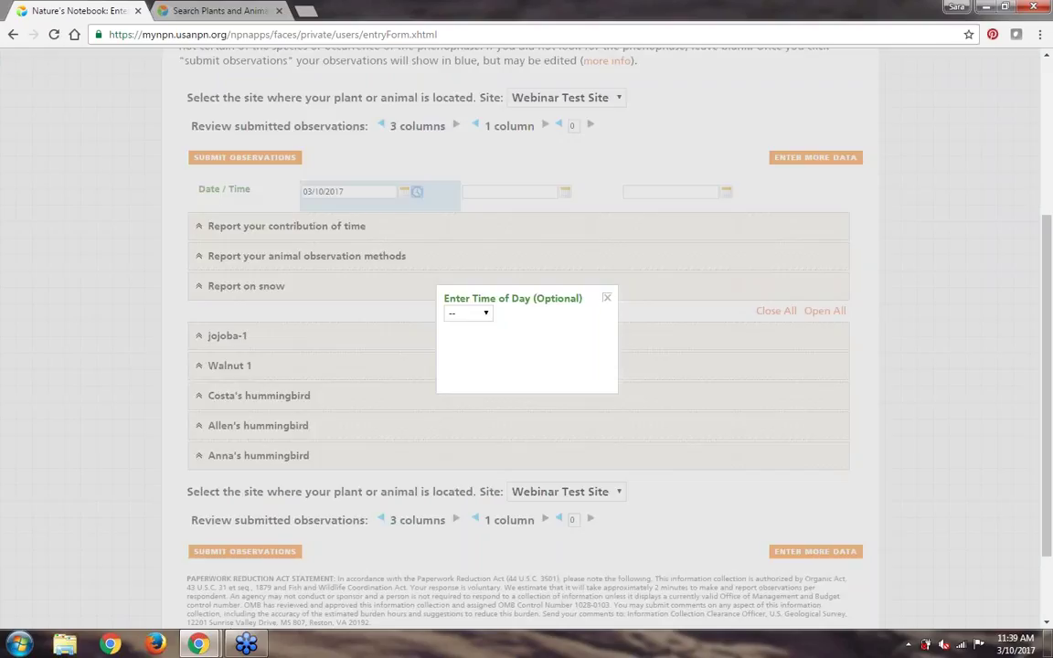
left_click(463, 314)
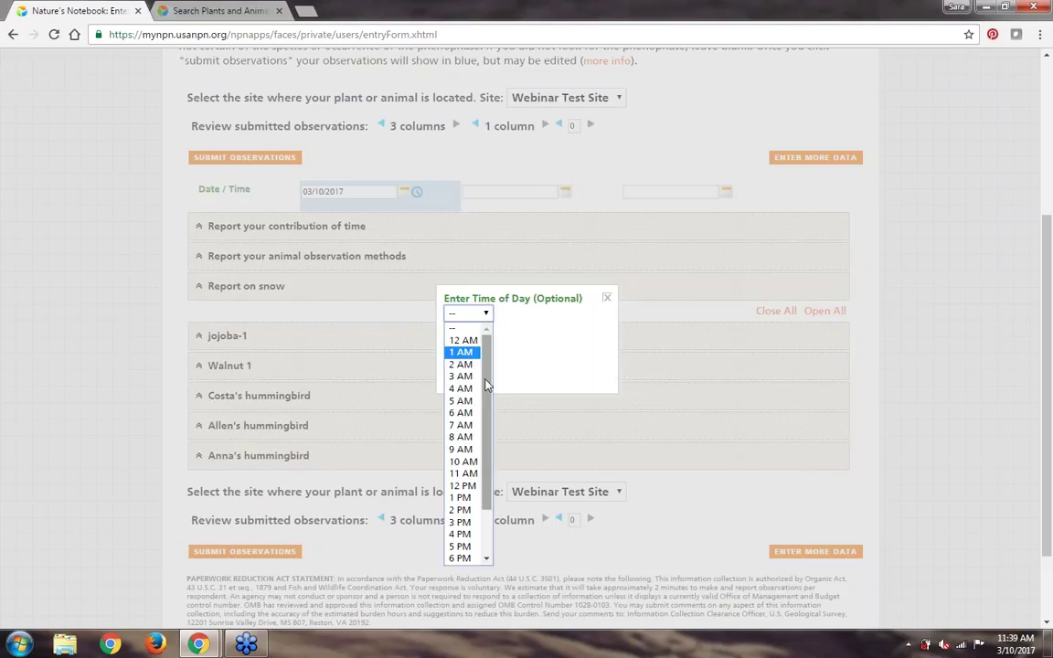
left_click(472, 451)
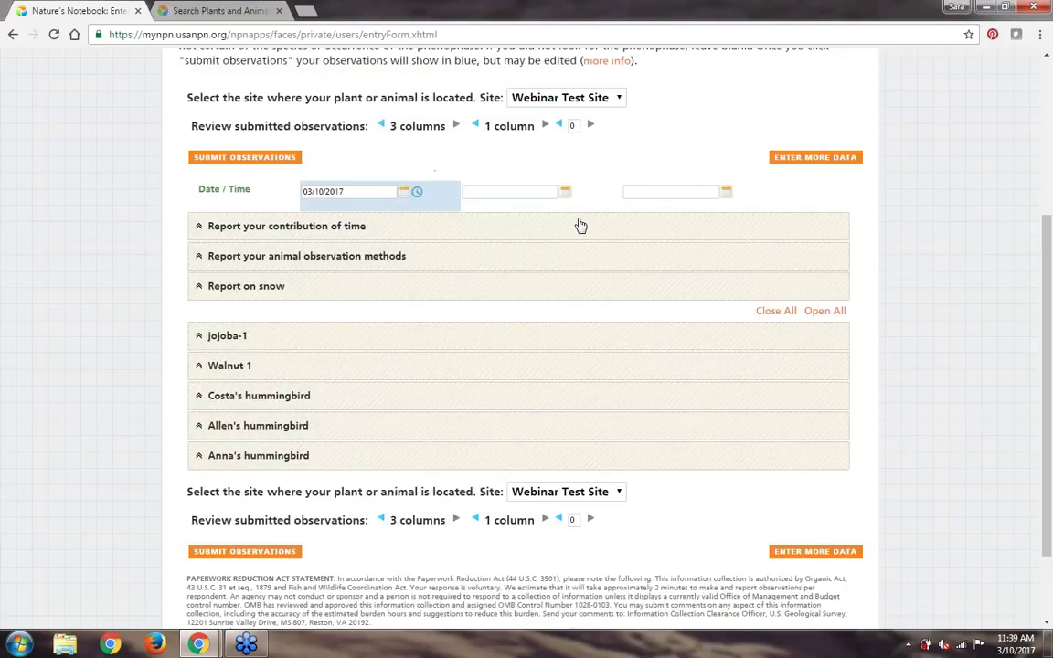
Step: Expand the form's sections for contribution of time, animal observation methods and snow
left_click(256, 230)
left_click(254, 327)
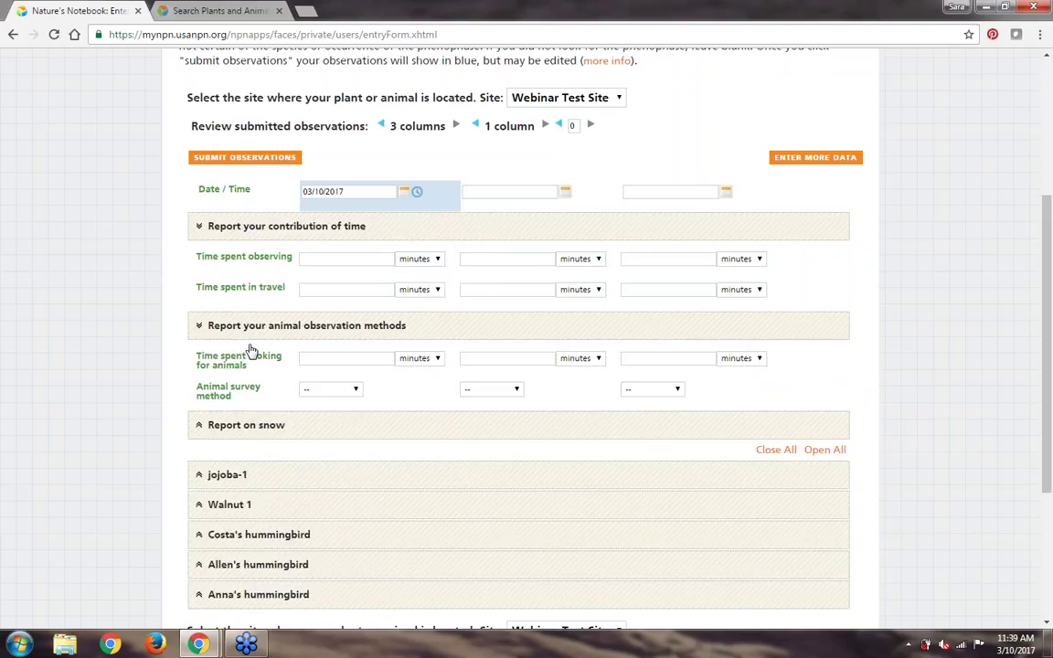
left_click(249, 430)
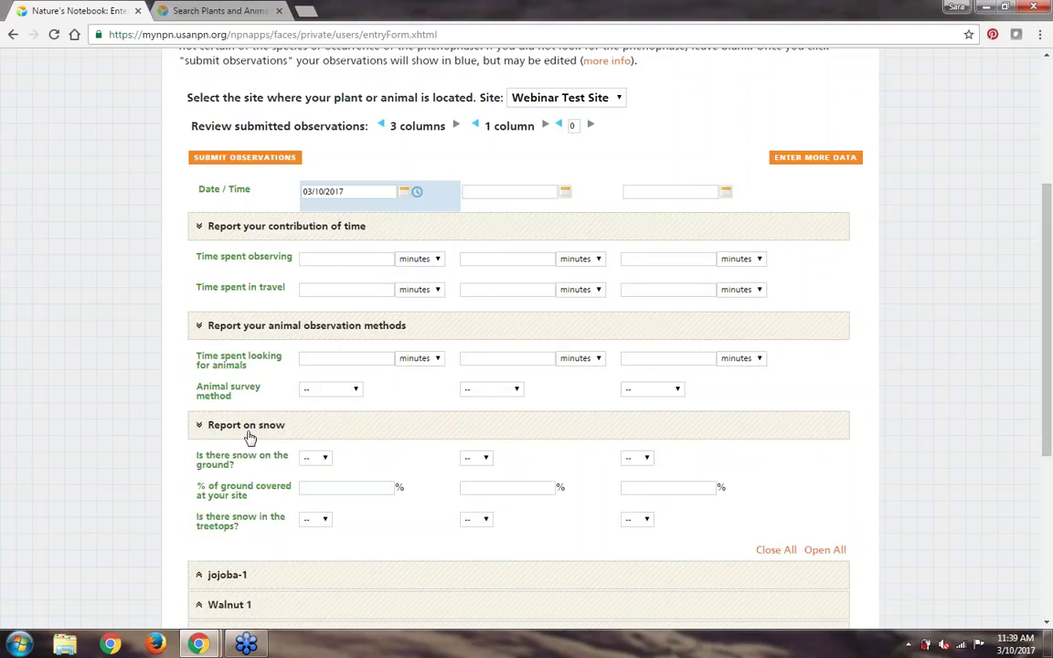
Step: For the 03/10/2017 observation, report 15 minutes spent observing and 5 minutes spent in travel
left_click(345, 259)
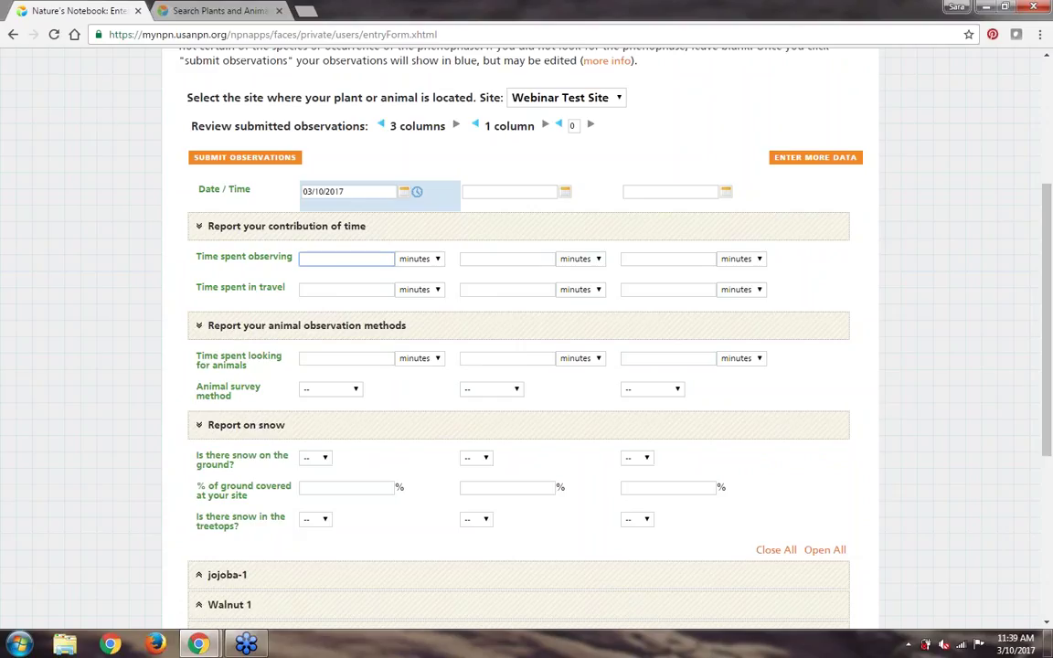
type("15")
left_click(334, 294)
type("5")
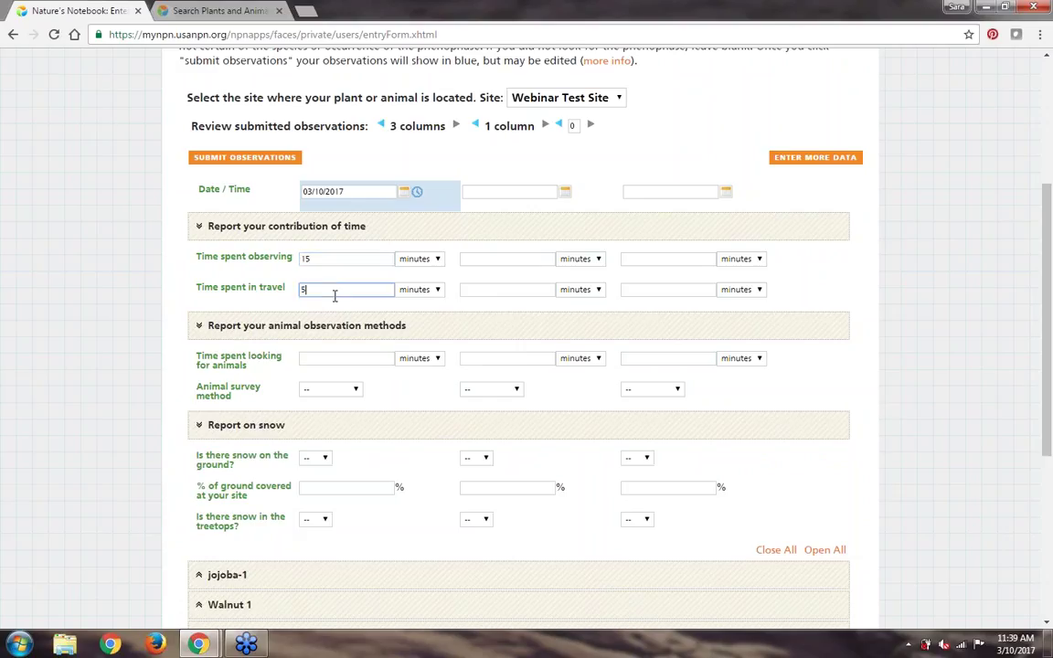
left_click(416, 291)
left_click(414, 292)
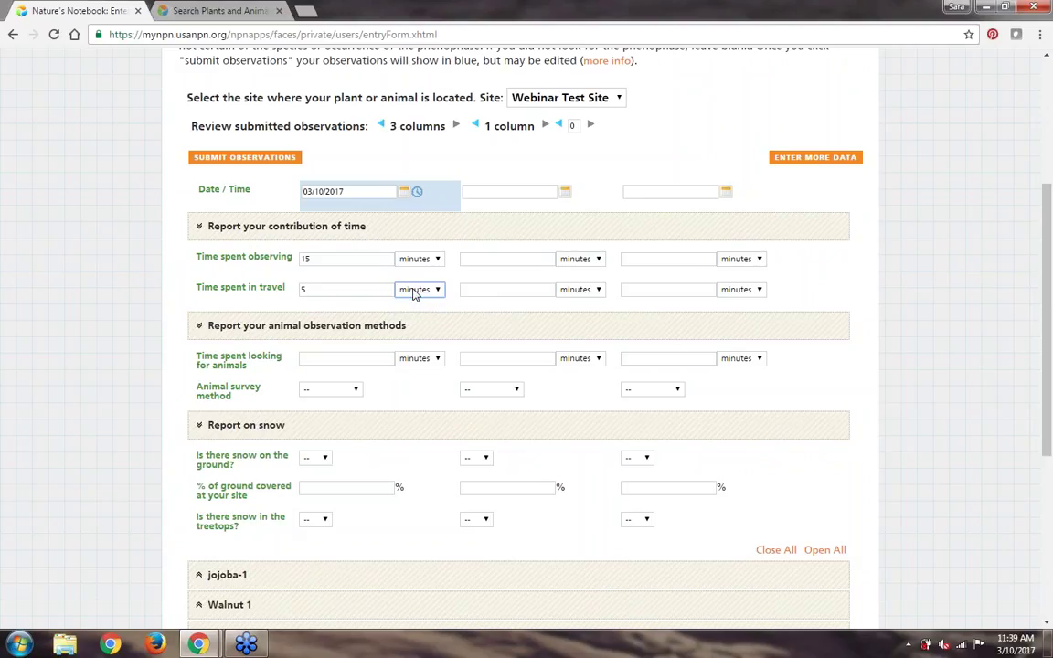
left_click(418, 261)
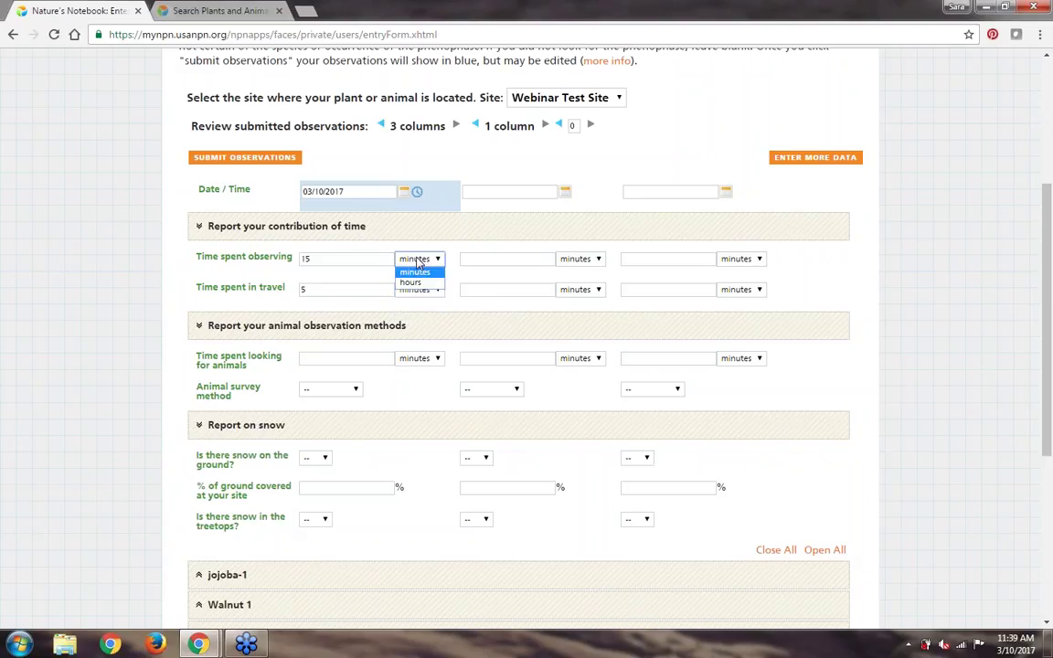
left_click(418, 262)
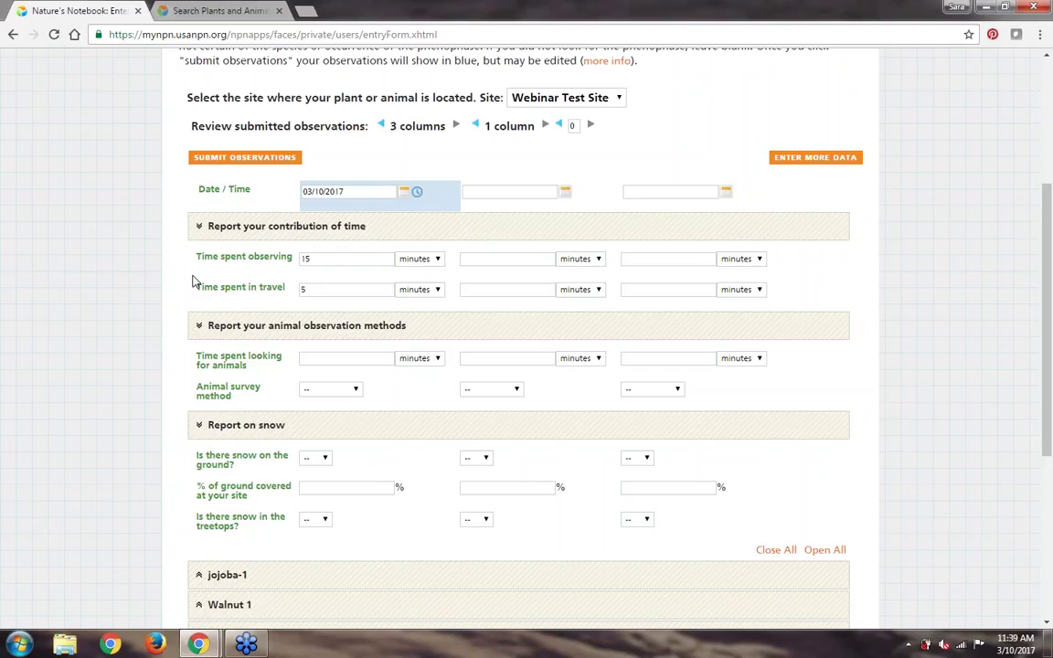
Step: Report 5 minutes spent looking for animals and choose Stationary as the animal survey method for 03/10/2017
left_click(330, 358)
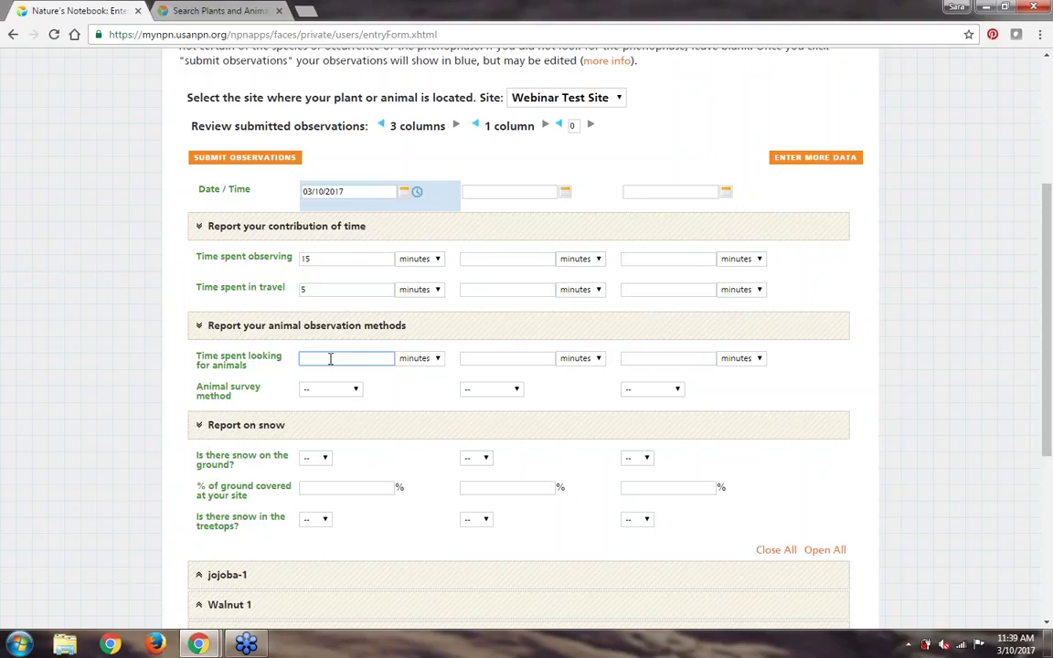
type("5")
left_click(315, 392)
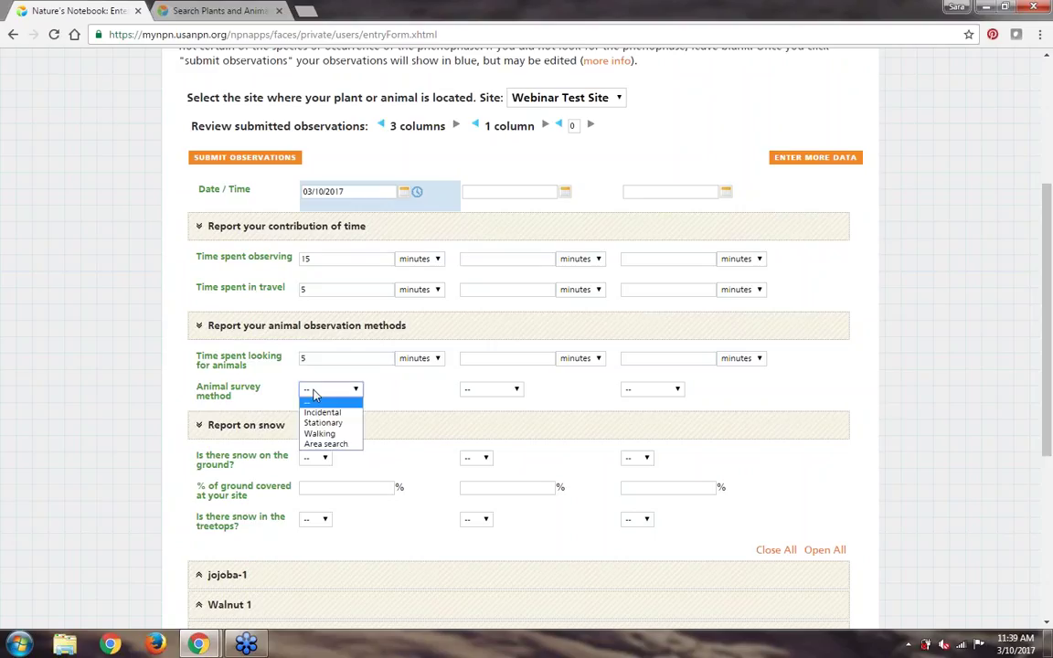
left_click(346, 426)
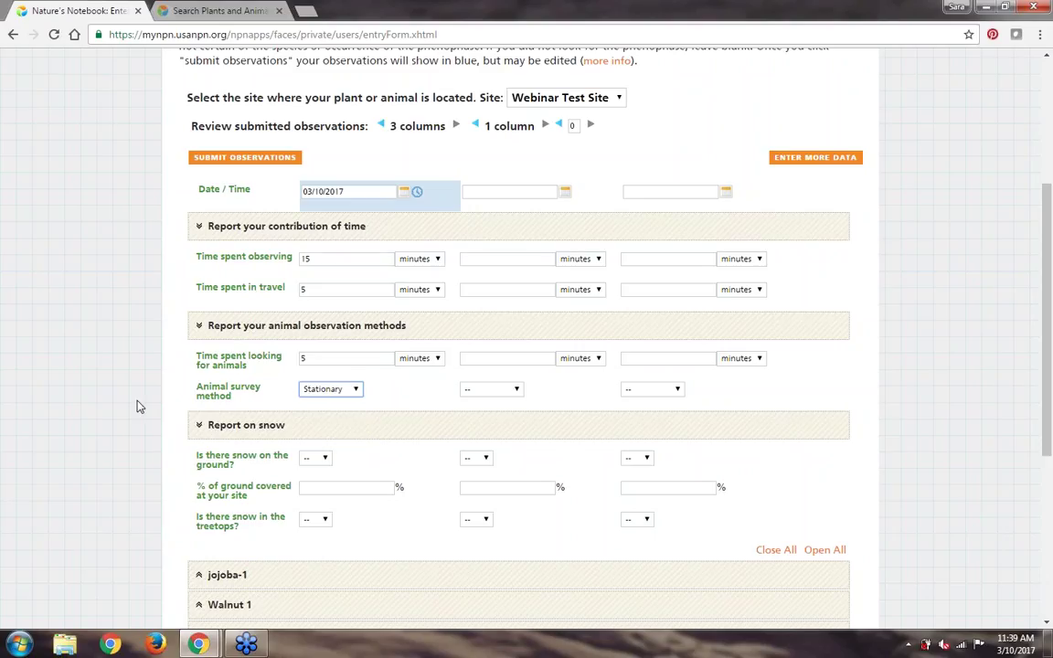
left_click(170, 406)
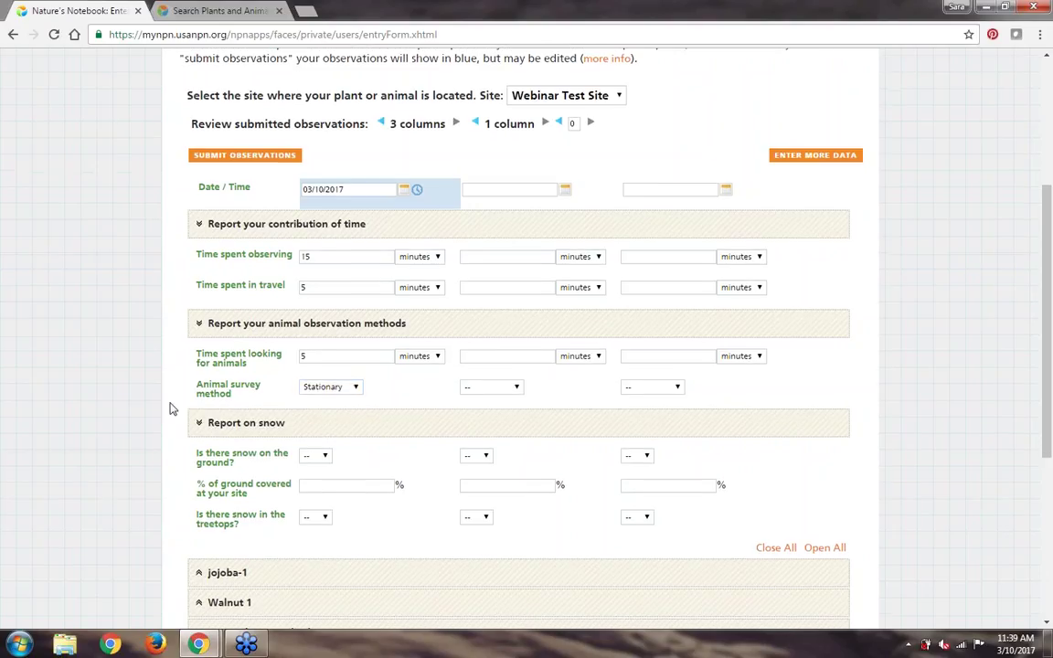
Step: Report no snow on the ground, 0% of ground covered and no snow in the treetops for 03/10/2017
scroll(170, 408, "down", 2)
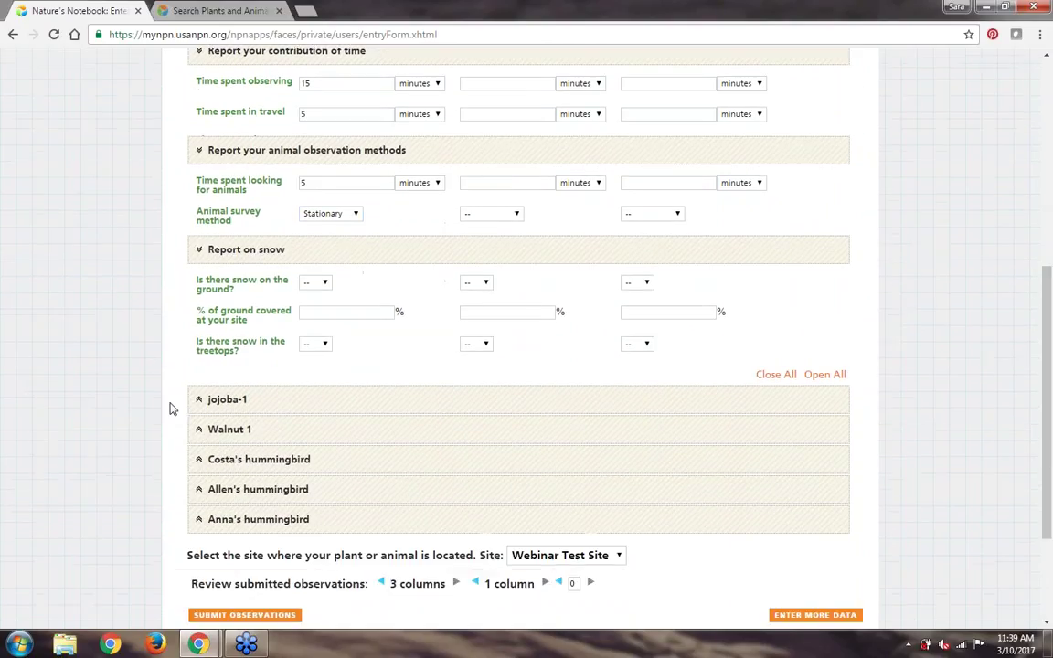
left_click(315, 281)
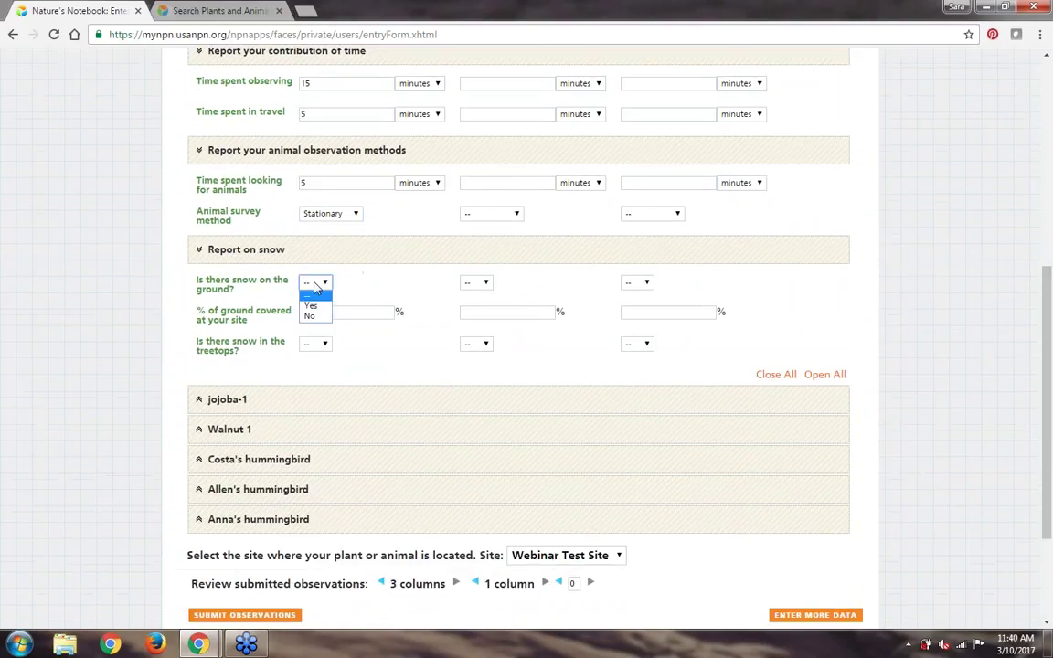
left_click(310, 313)
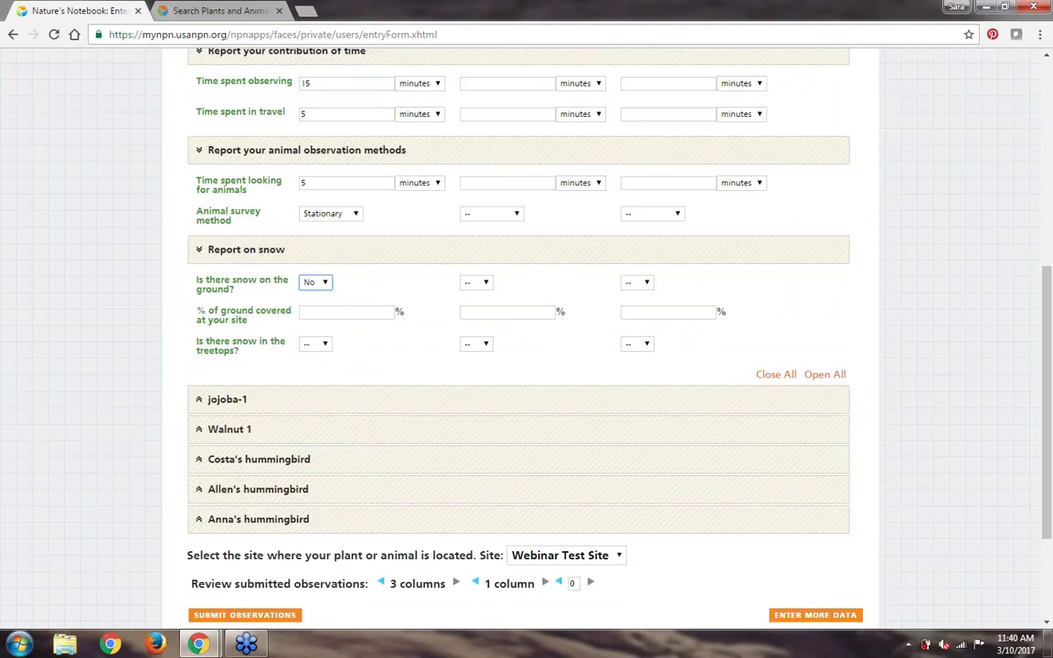
left_click(346, 311)
type("0")
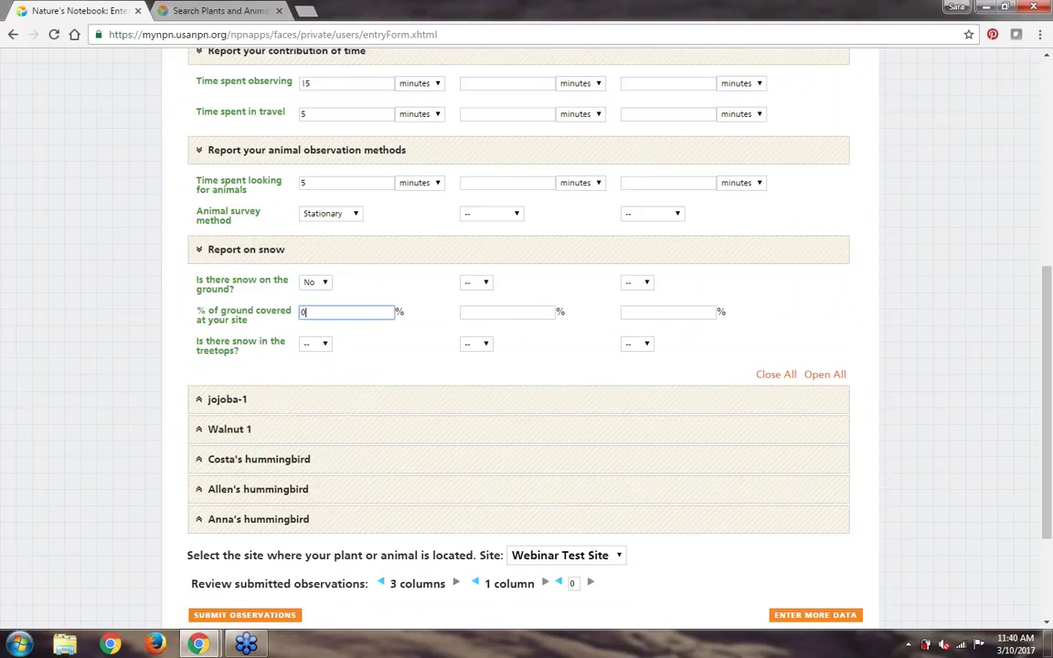
left_click(312, 346)
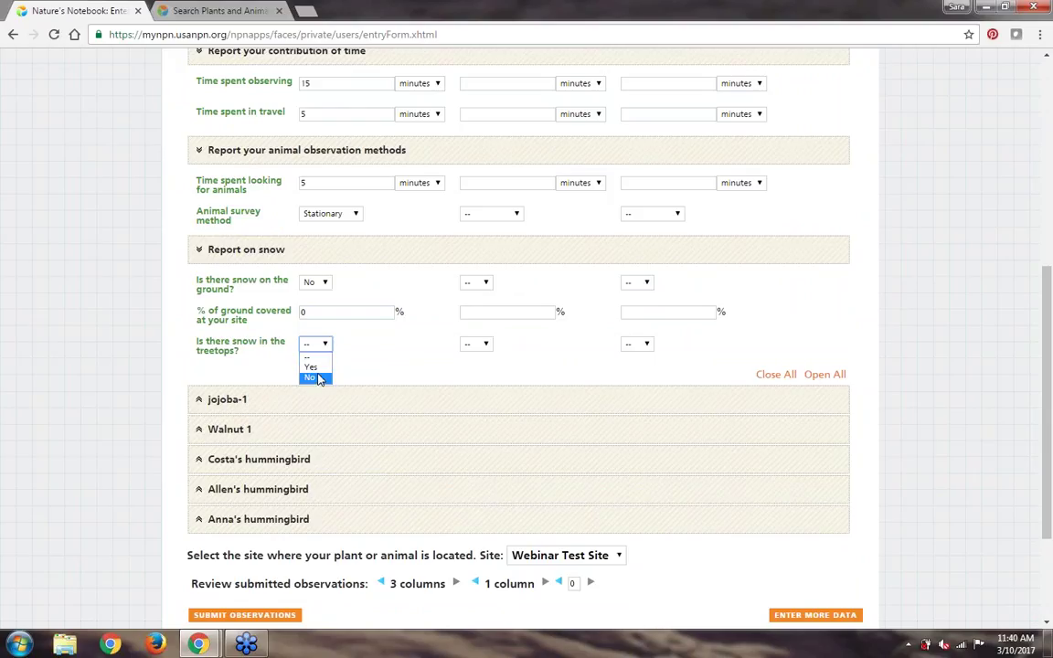
left_click(316, 378)
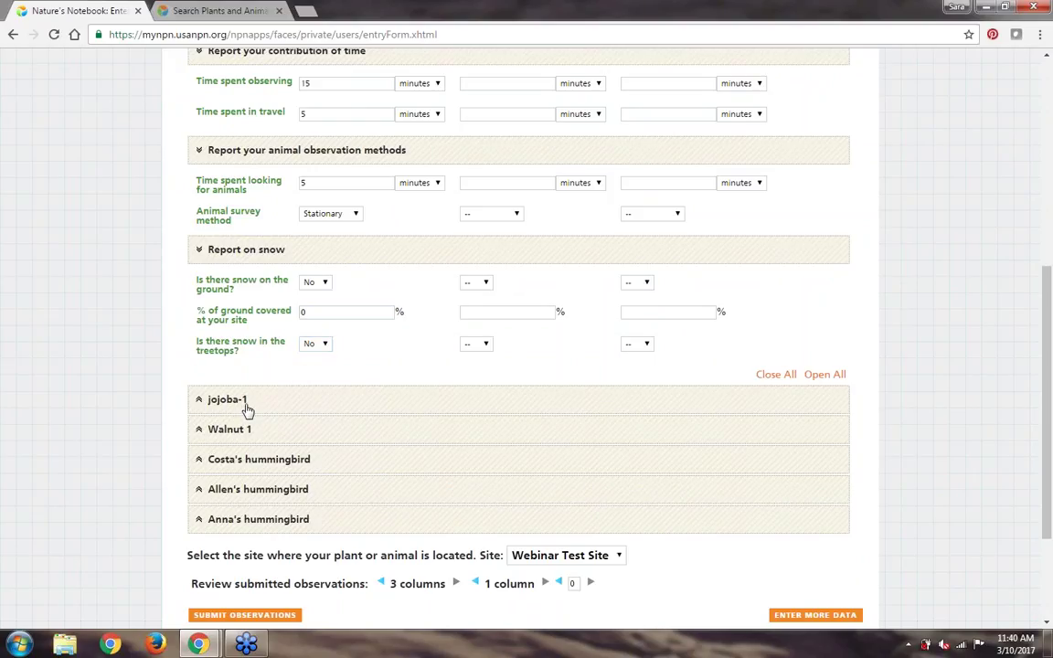
Step: Expand the phenophase sections of all listed plants and animals
left_click(199, 431)
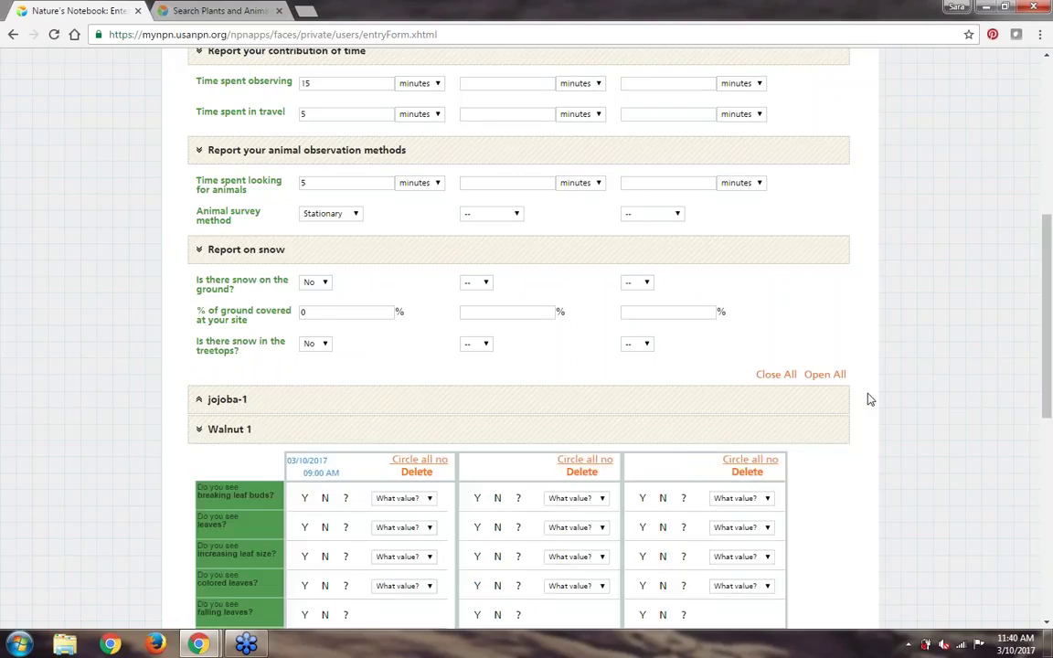
left_click(834, 376)
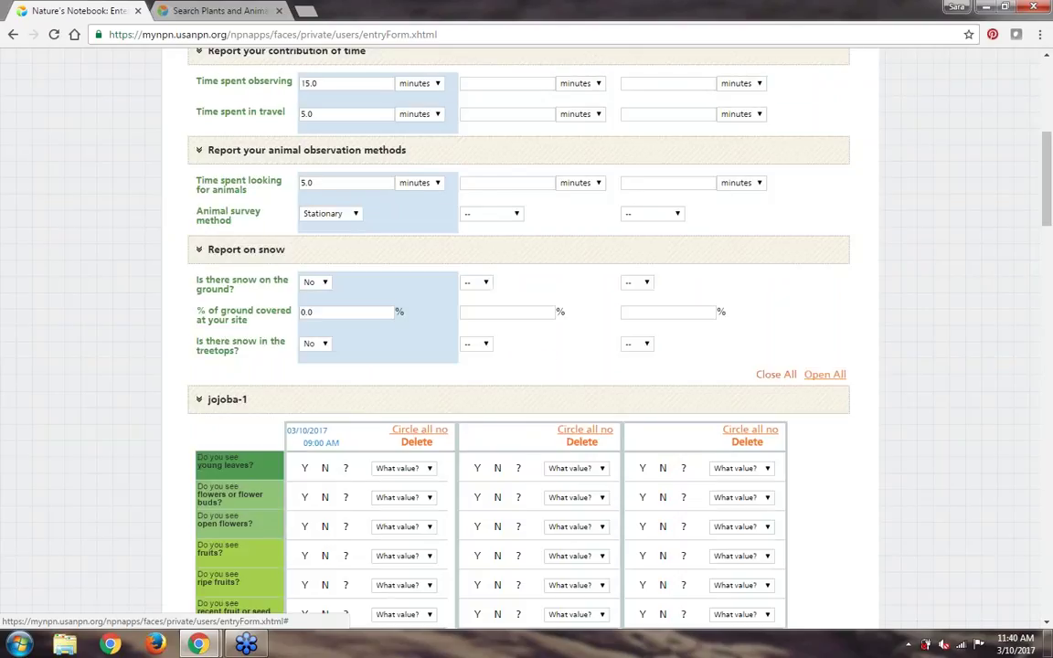
Step: For jojoba-1 on 03/10/2017, answer yes to young leaves and no to all the flower, fruit and seed drop questions
scroll(521, 348, "down", 3)
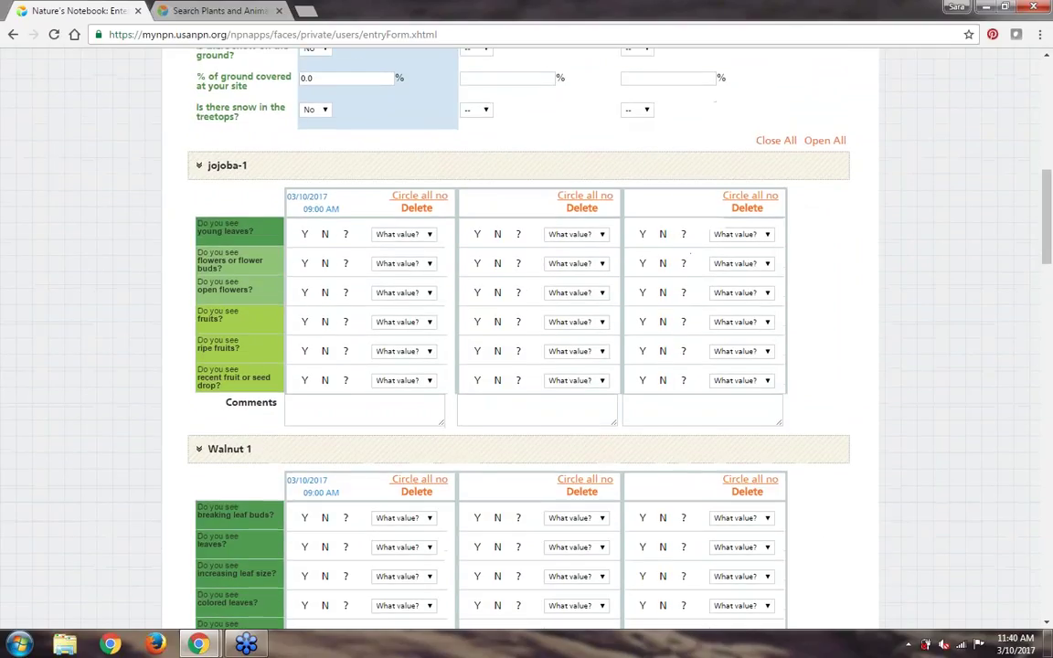
scroll(384, 213, "down", 1)
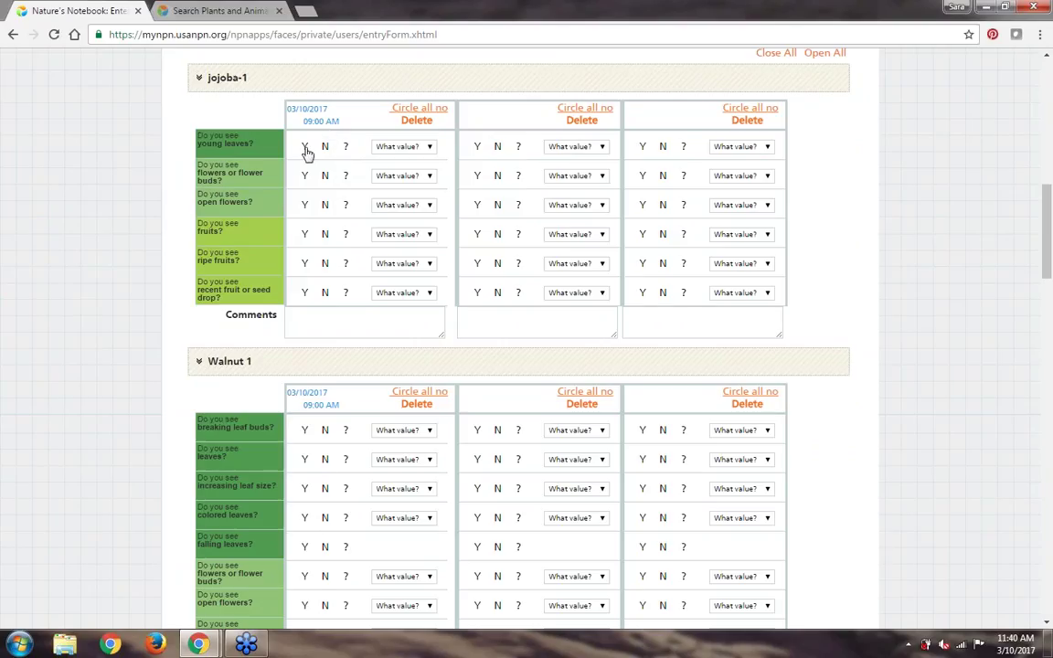
left_click(306, 148)
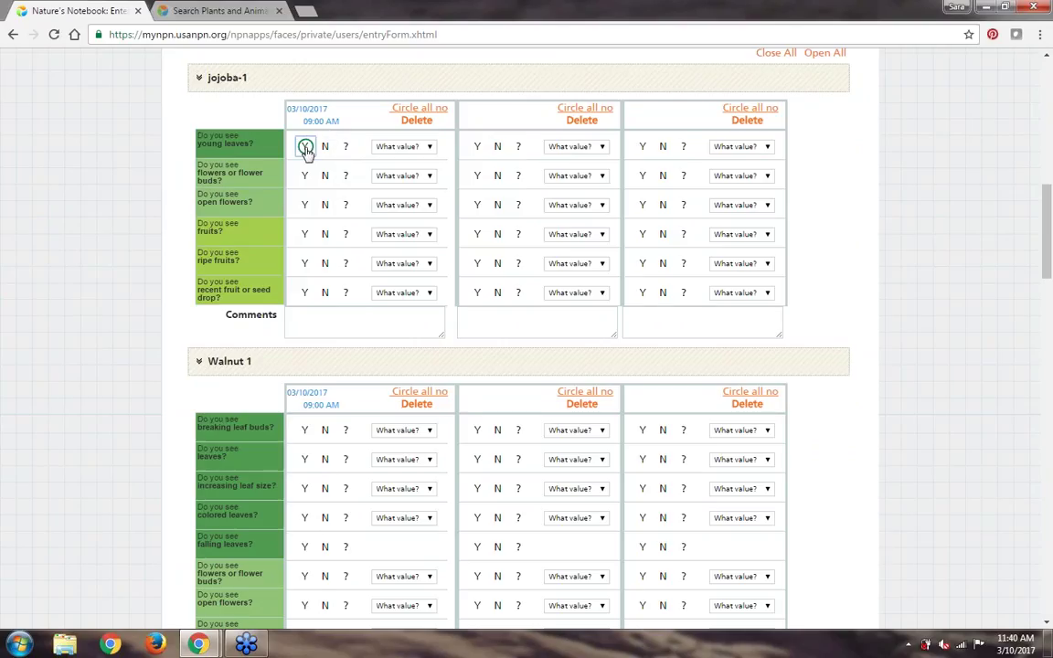
left_click(416, 148)
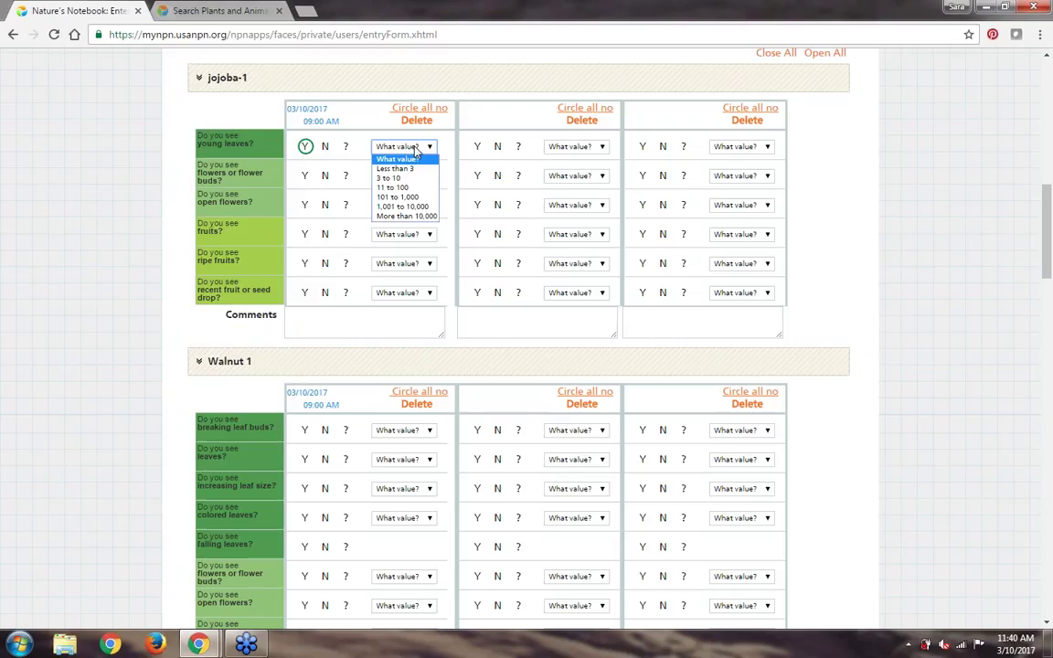
left_click(415, 152)
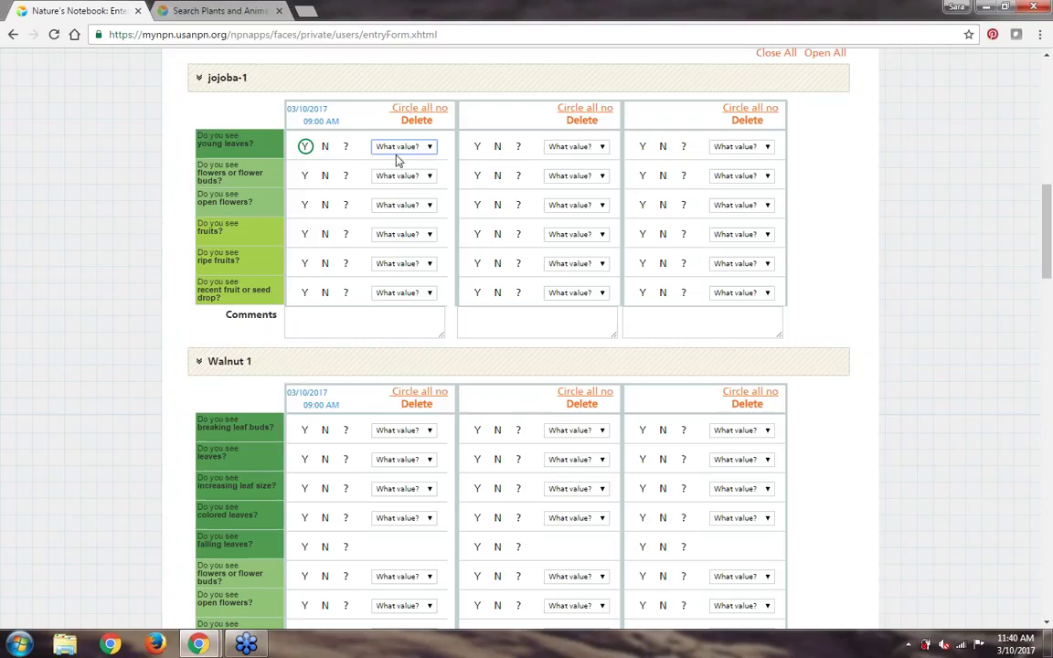
left_click(326, 175)
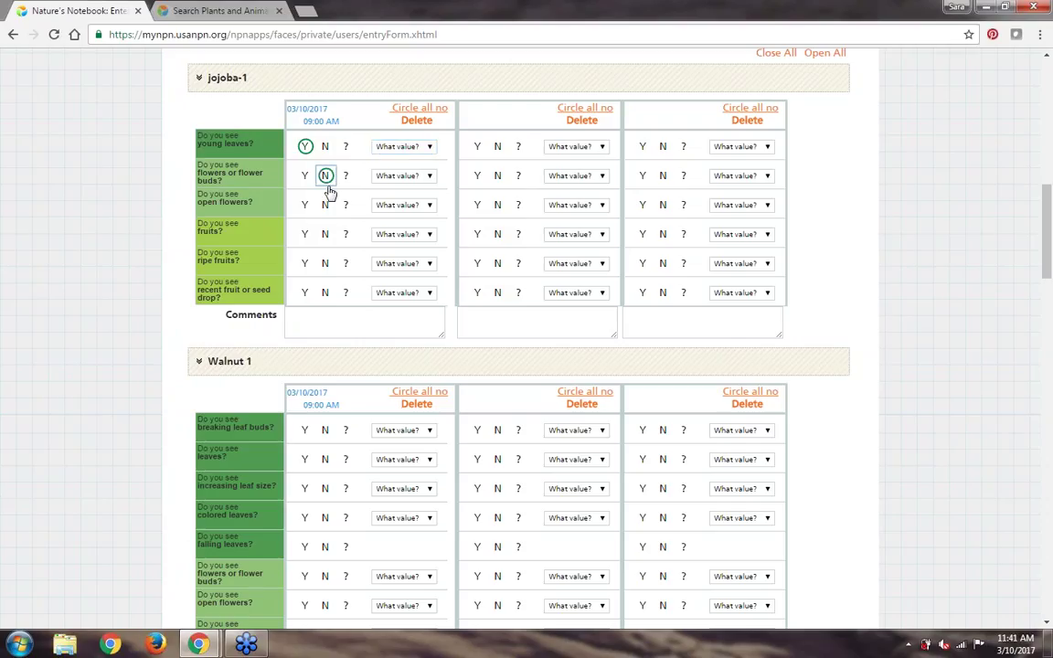
left_click(326, 206)
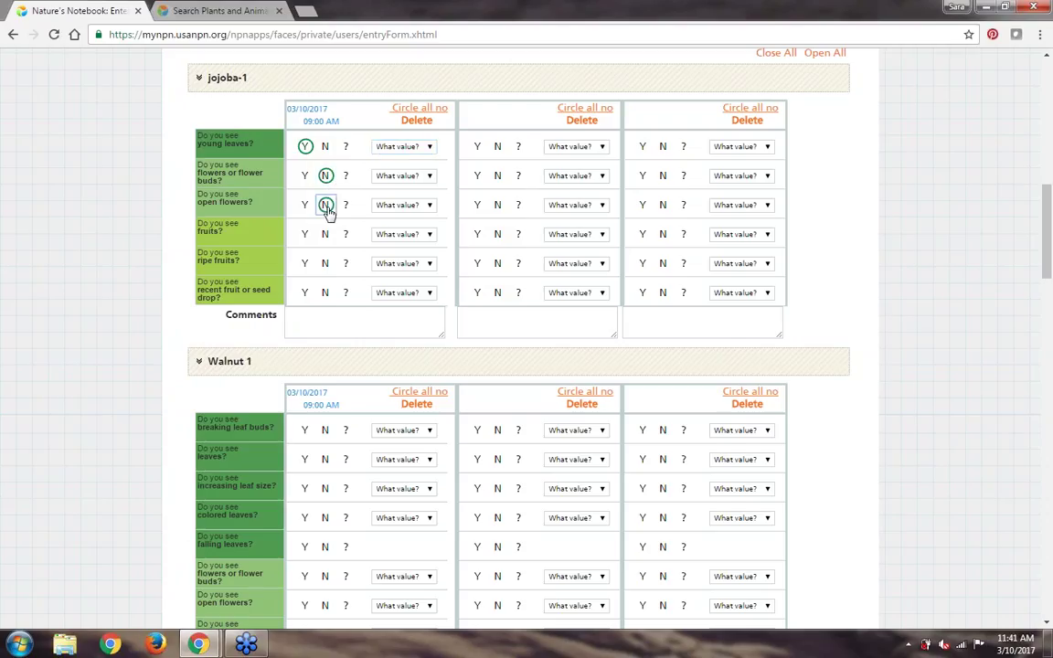
left_click(325, 234)
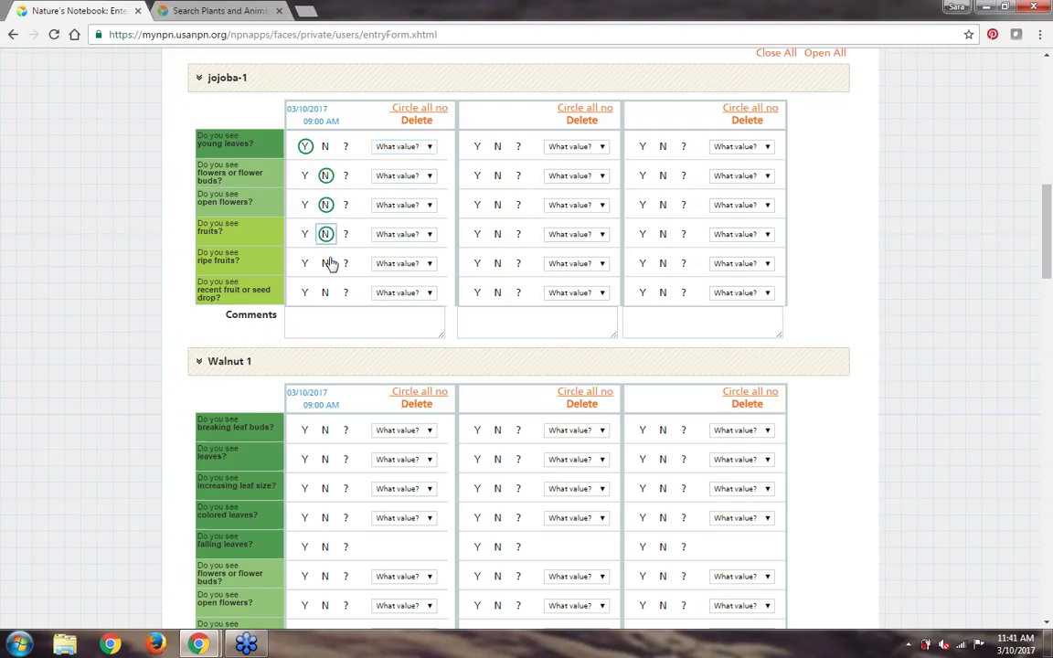
left_click(326, 263)
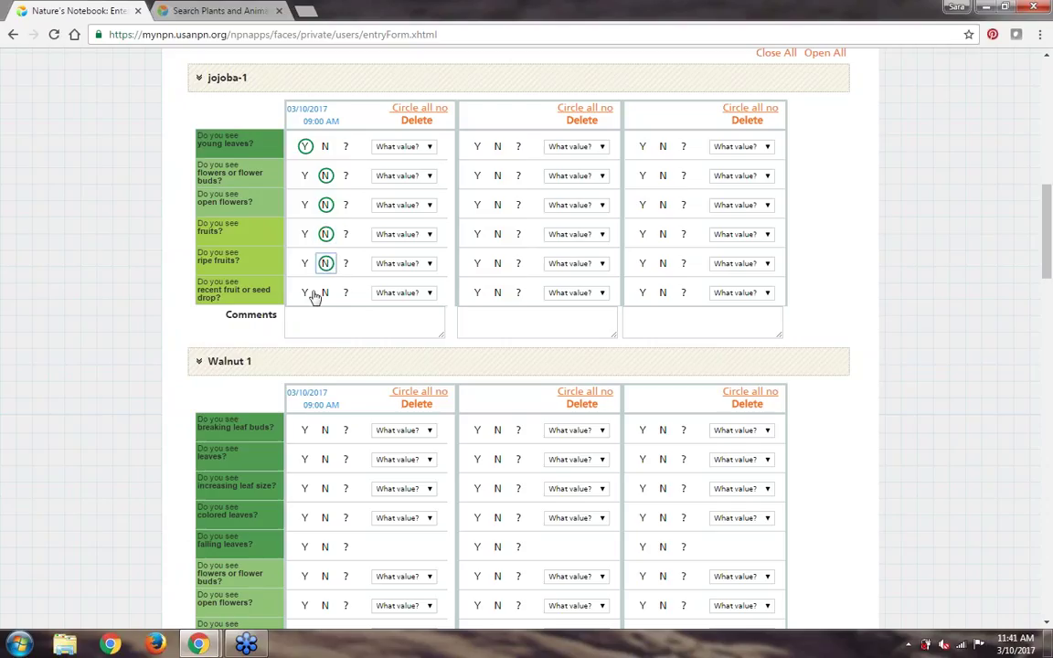
left_click(327, 294)
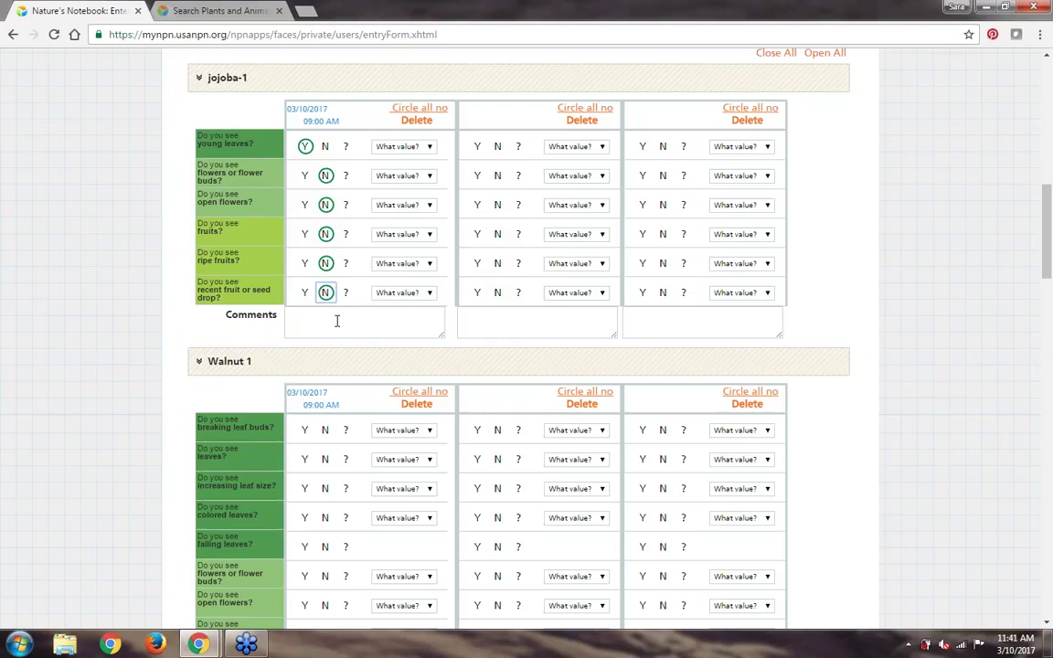
left_click(337, 320)
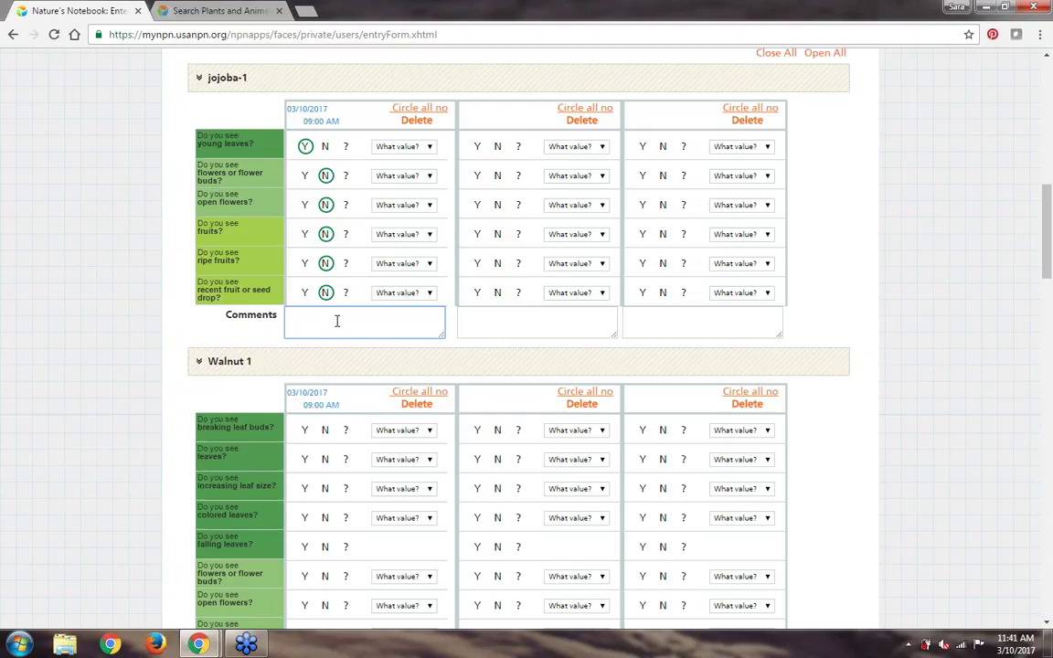
Step: For Walnut 1 on 03/10/2017, answer yes to breaking leaf buds, leaves and increasing leaf size
scroll(179, 337, "down", 1)
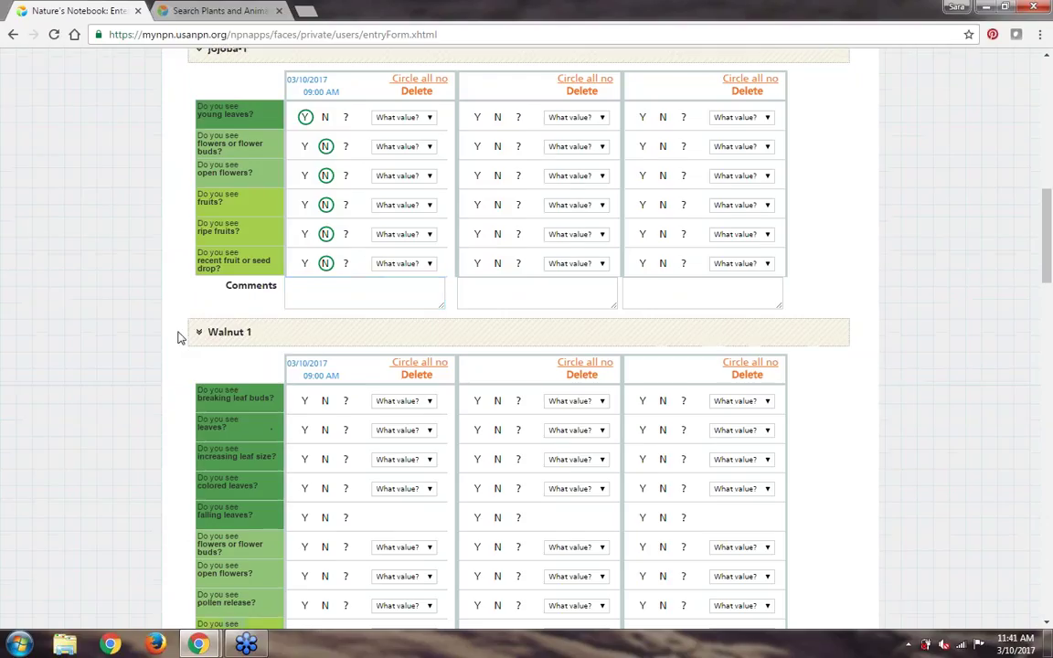
scroll(179, 337, "down", 2)
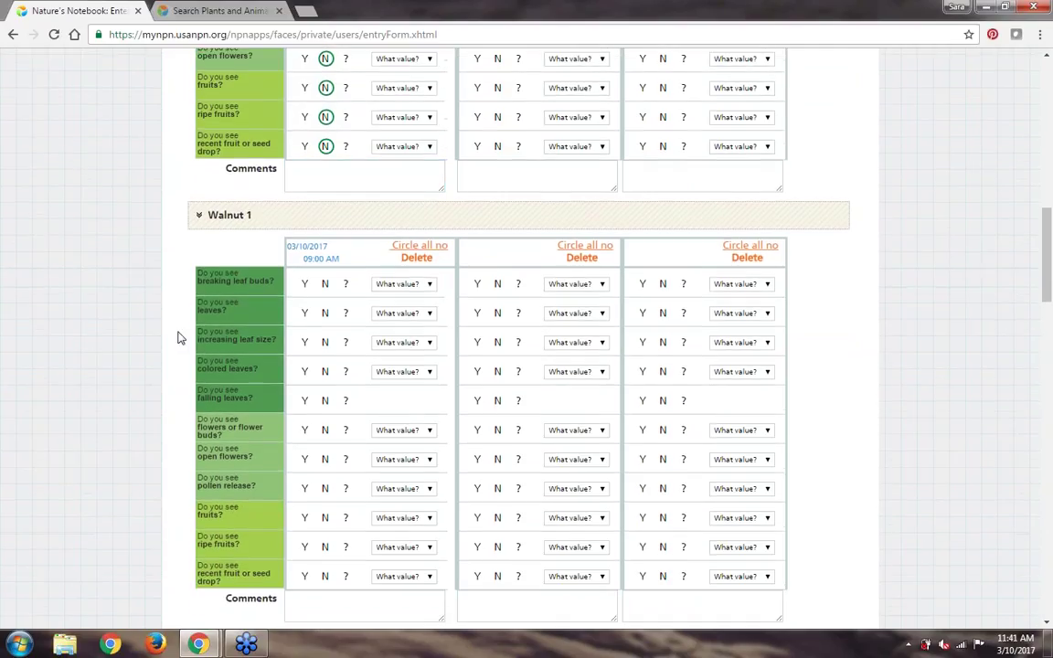
scroll(179, 338, "down", 1)
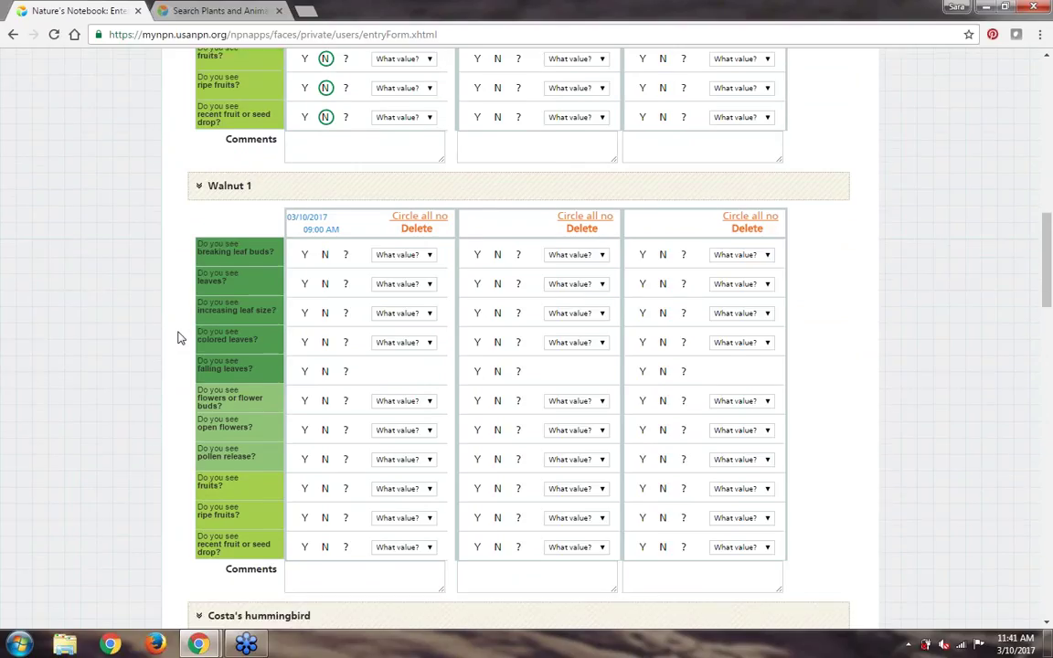
mouse_move(272, 235)
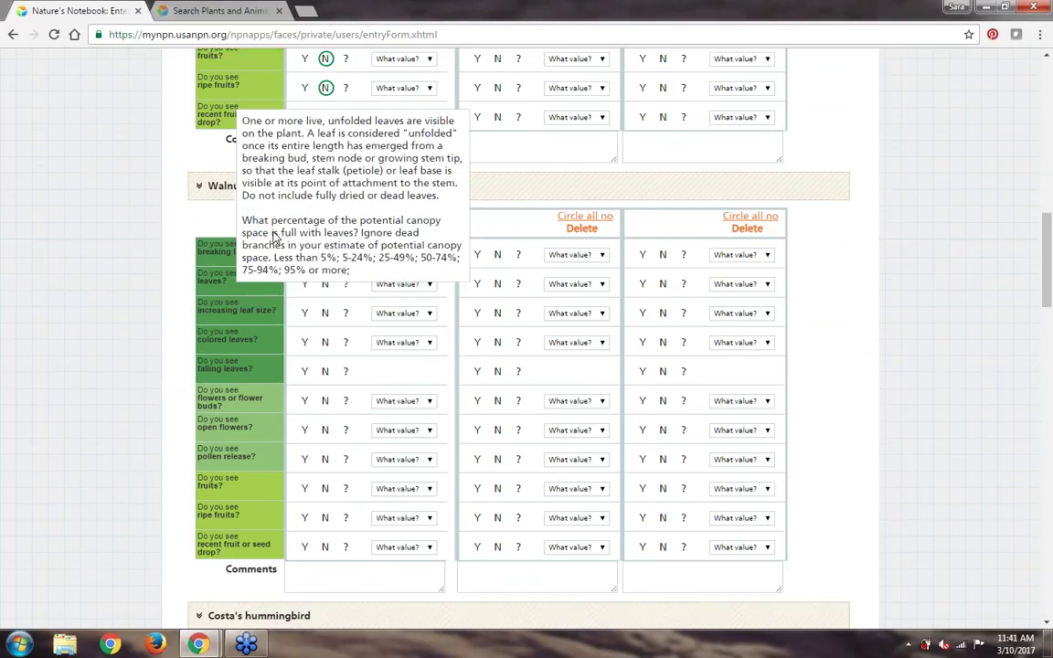
mouse_move(230, 260)
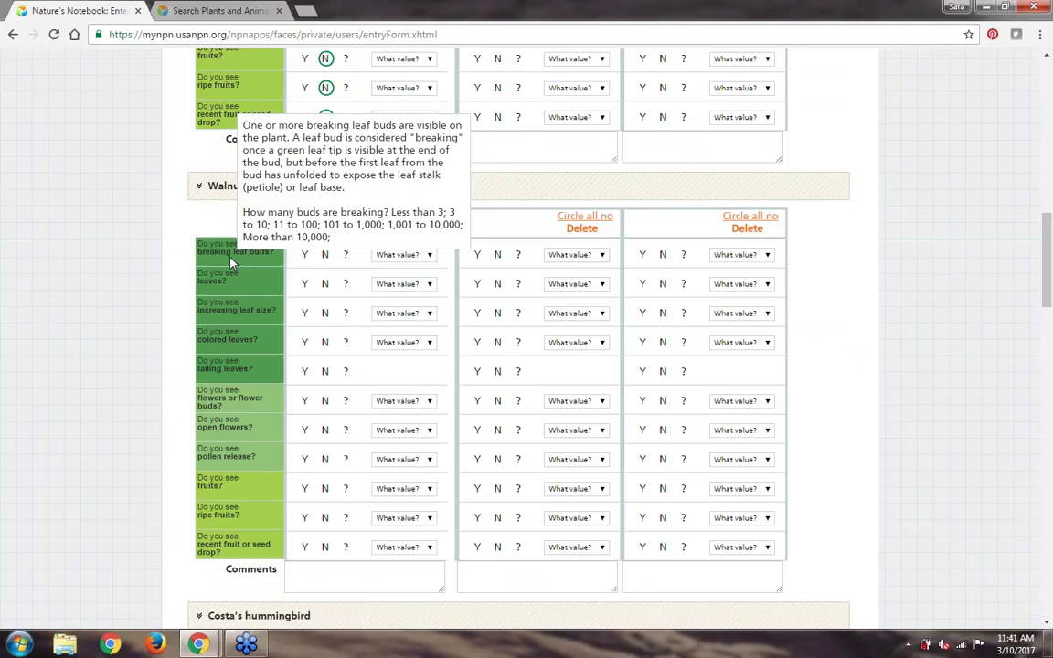
left_click(306, 256)
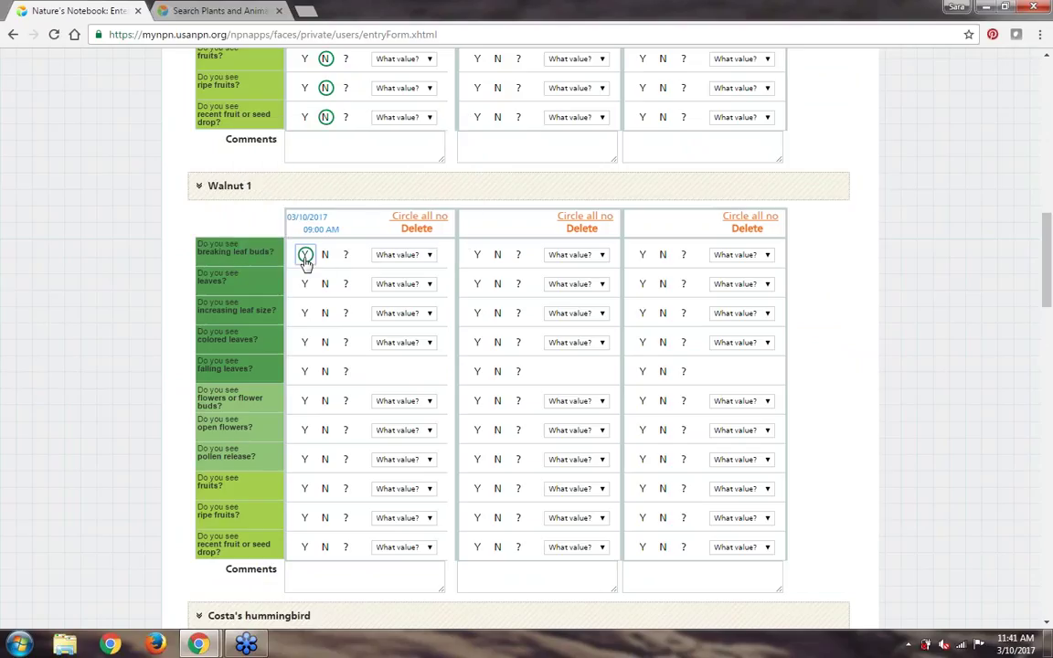
left_click(305, 285)
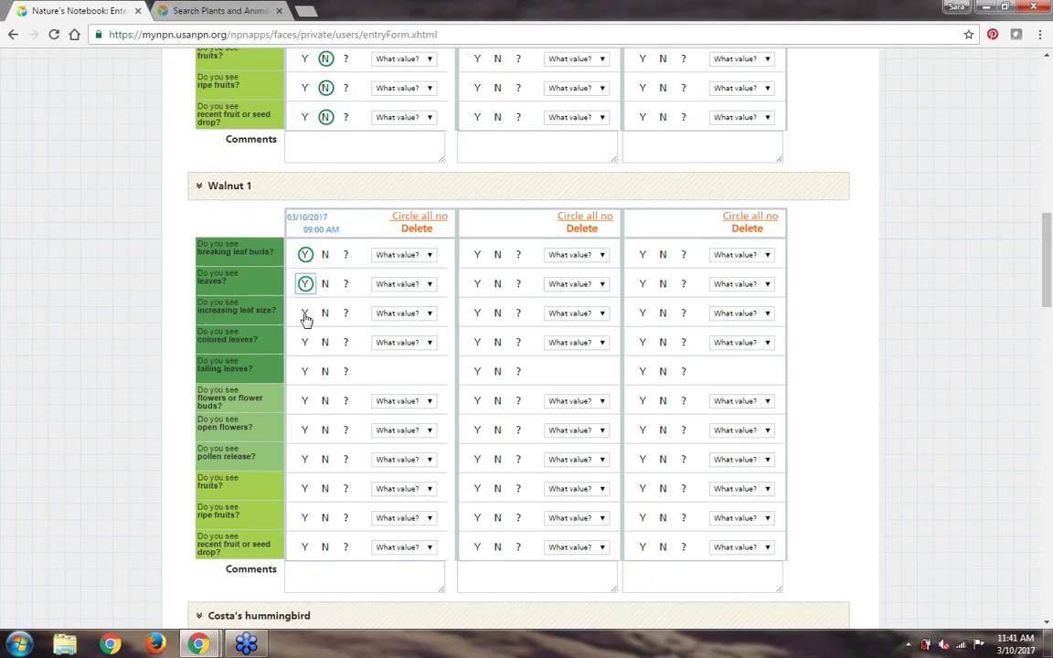
left_click(306, 313)
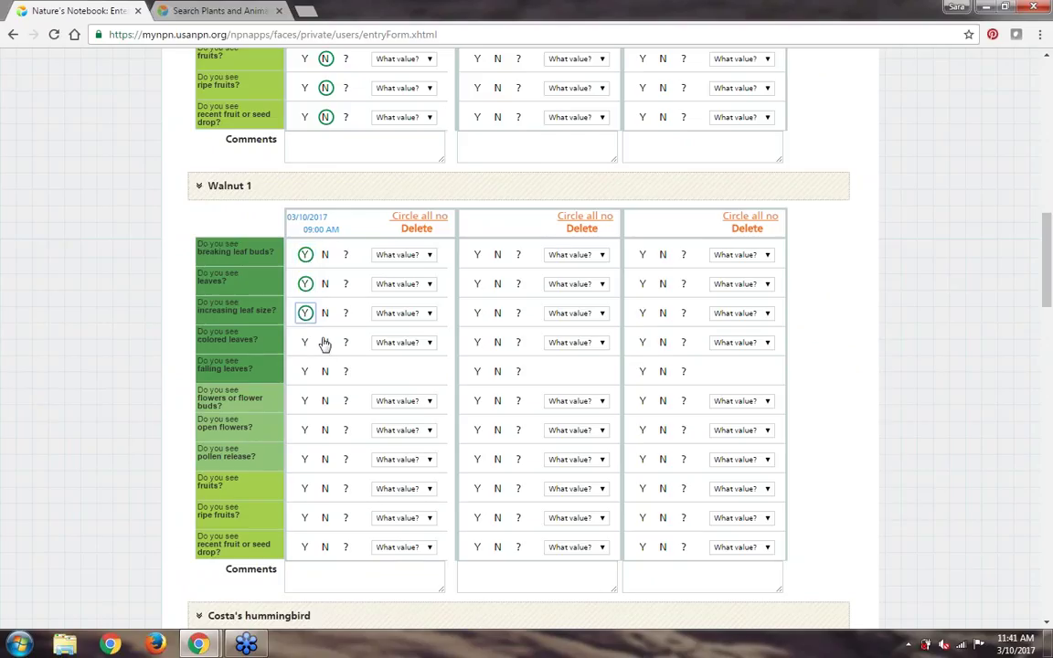
Step: For Walnut 1, answer no from colored leaves through recent fruit or seed drop, and change the increasing leaf size answer to ?
left_click(325, 343)
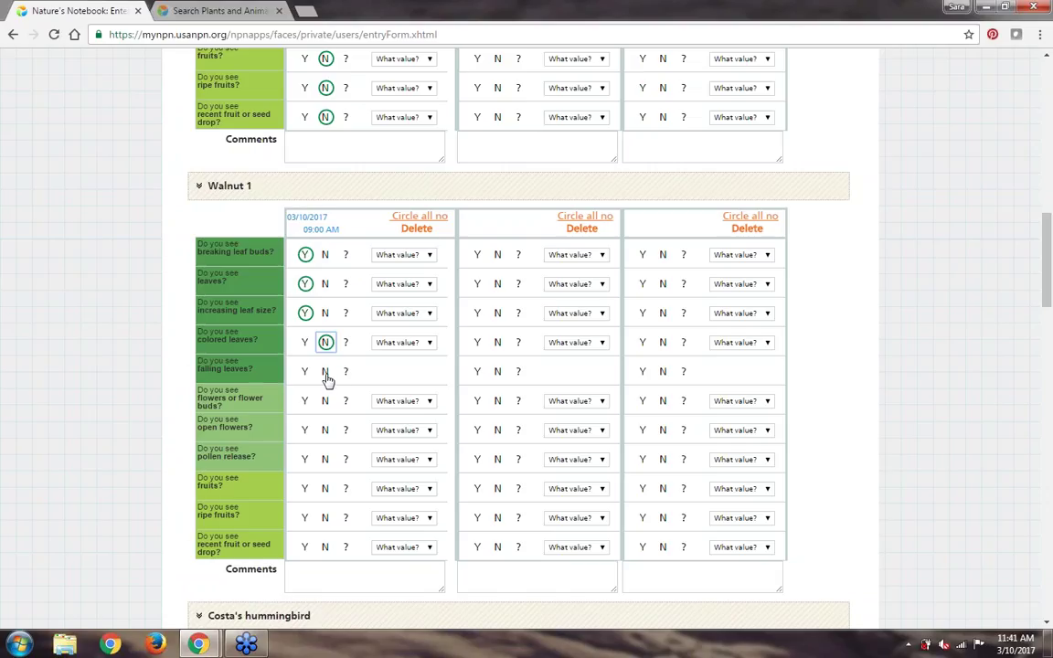
left_click(326, 373)
left_click(325, 402)
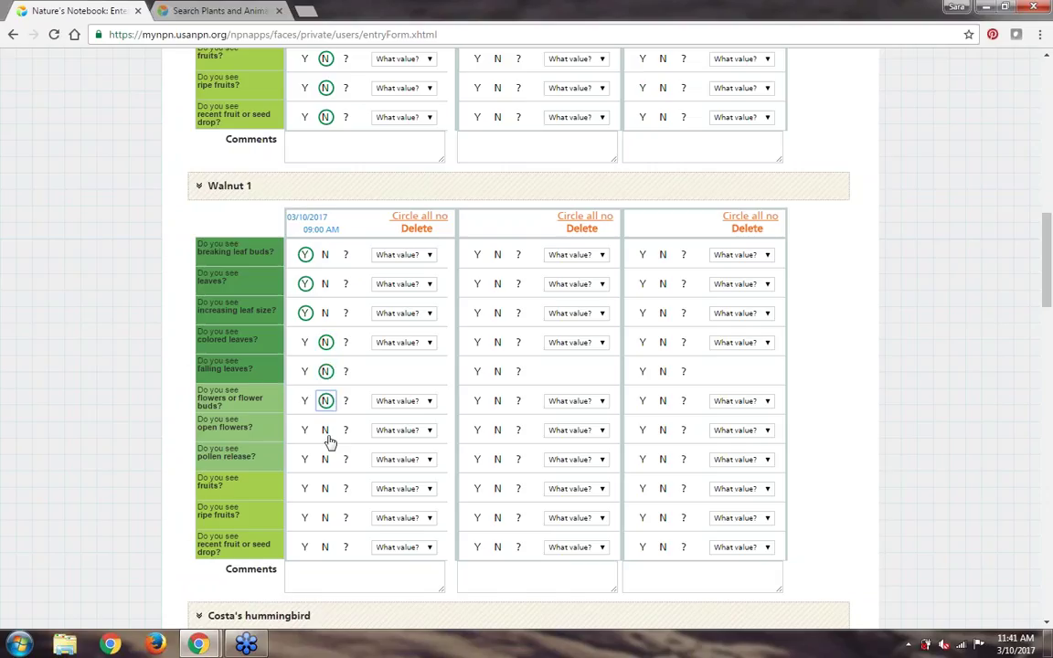
left_click(326, 430)
left_click(326, 460)
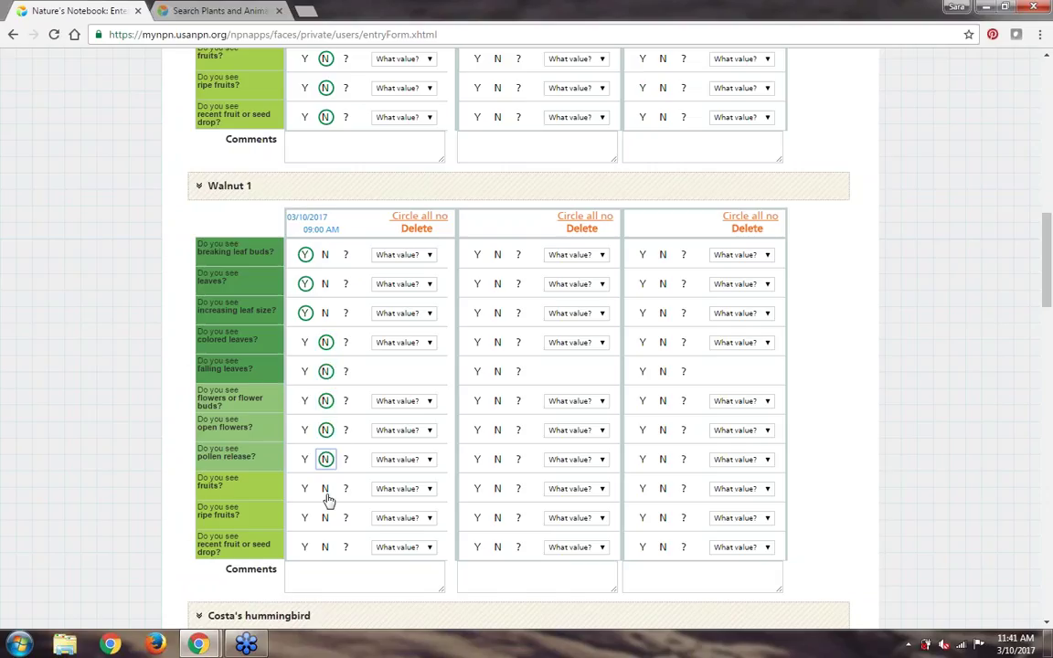
left_click(326, 490)
left_click(325, 518)
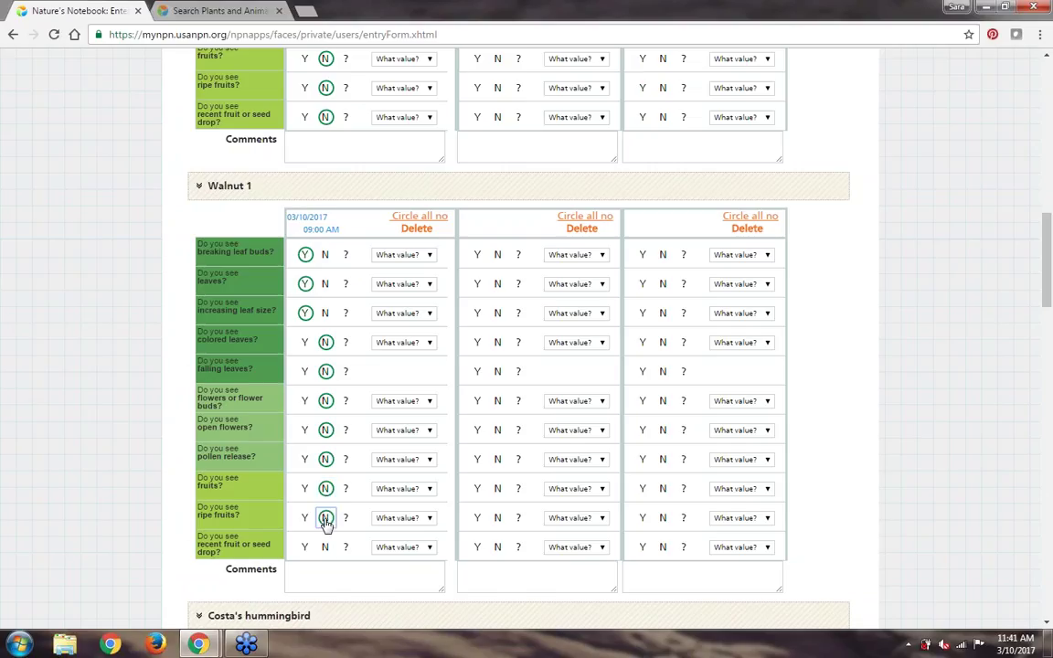
left_click(325, 549)
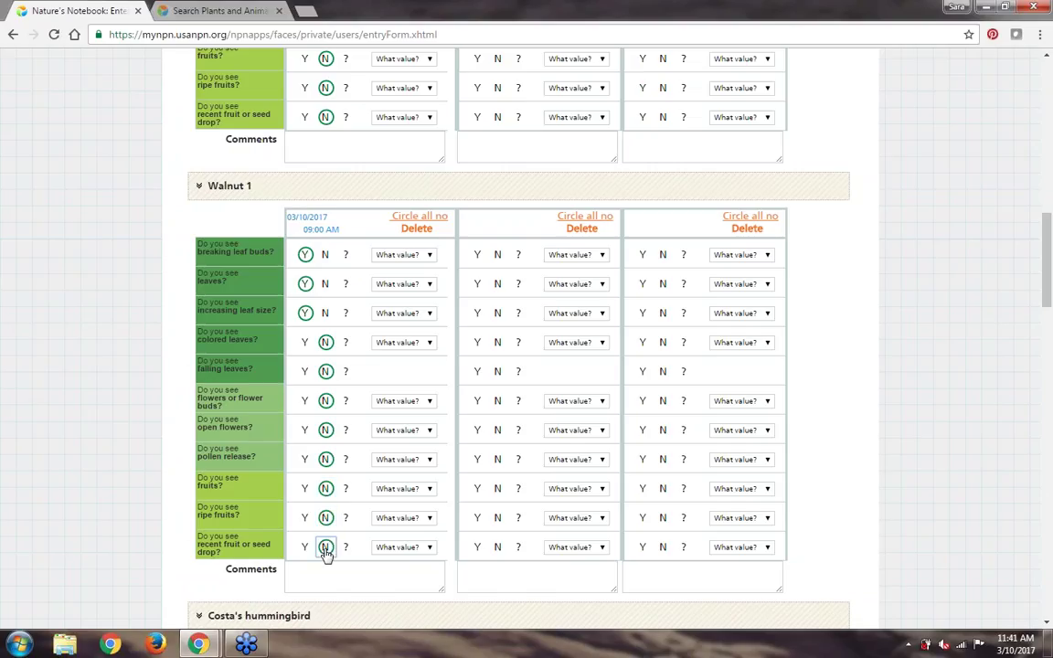
left_click(347, 314)
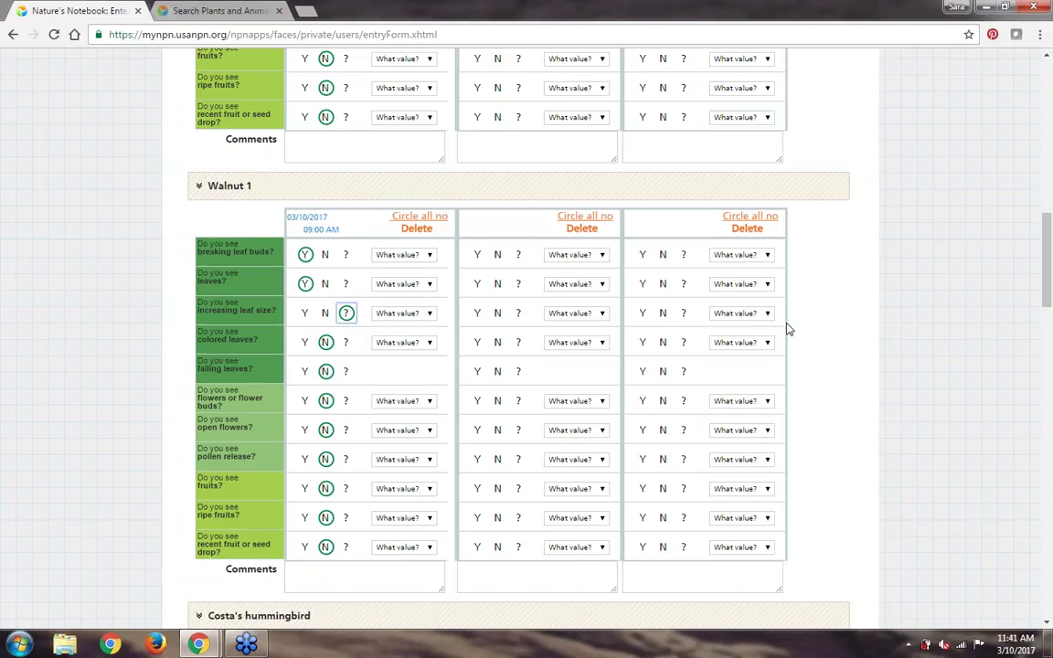
Step: Answer no to every phenophase question for Costa's hummingbird on 03/10/2017
scroll(793, 331, "down", 3)
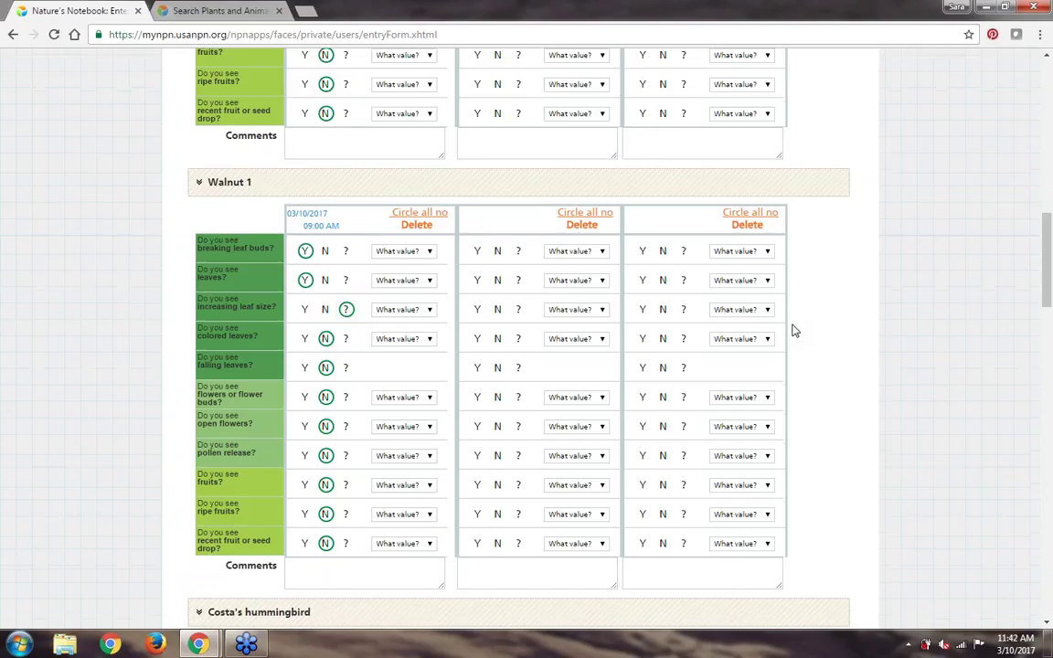
scroll(793, 331, "down", 6)
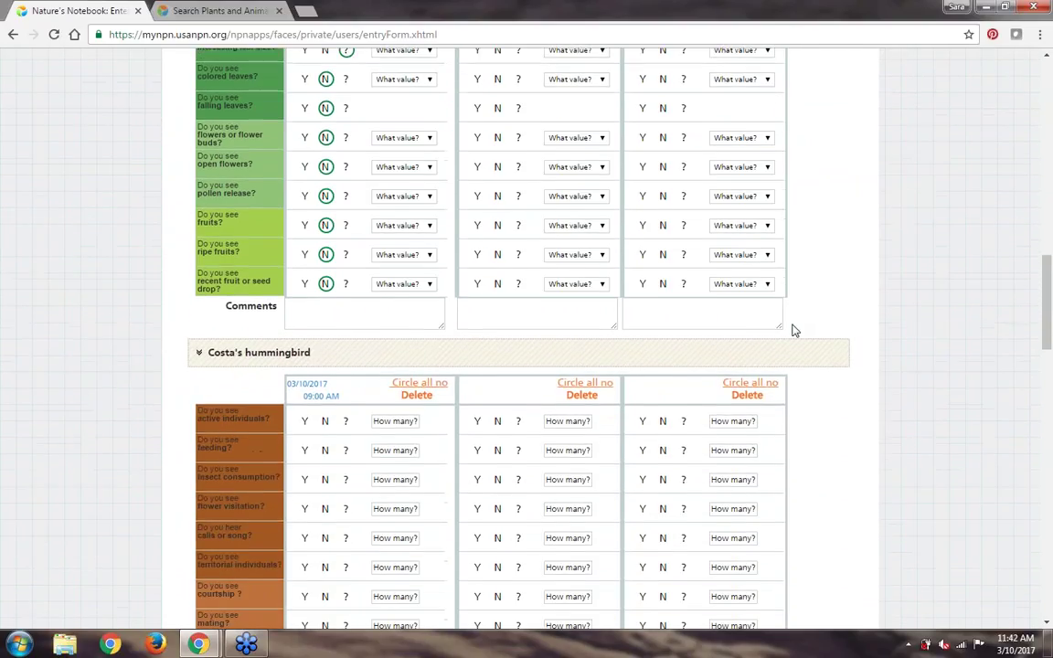
scroll(794, 331, "down", 2)
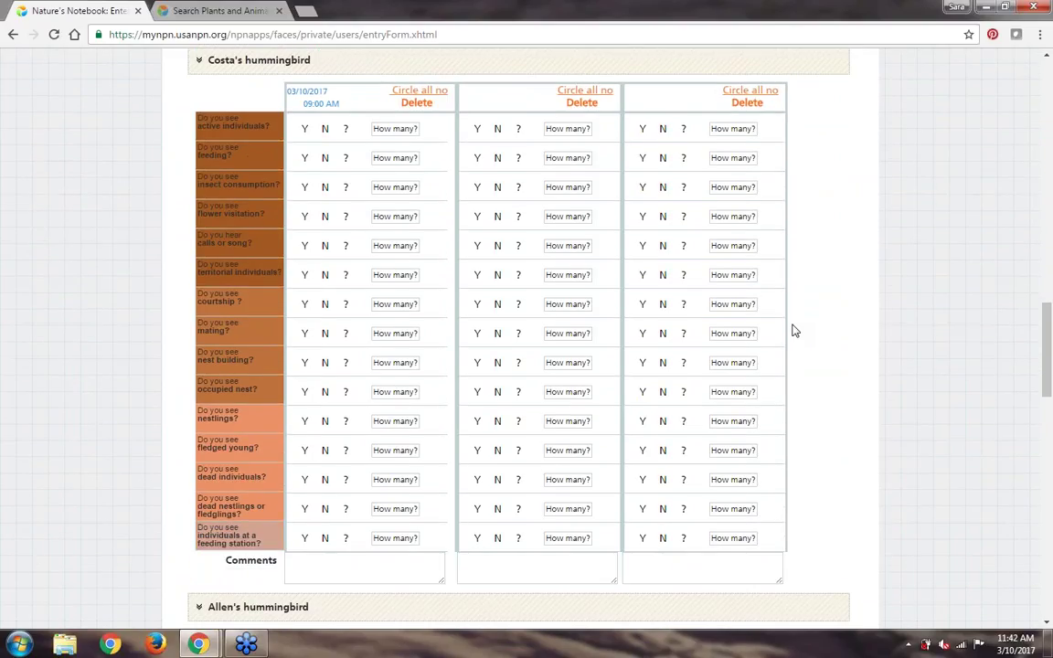
left_click(325, 129)
left_click(325, 158)
left_click(407, 94)
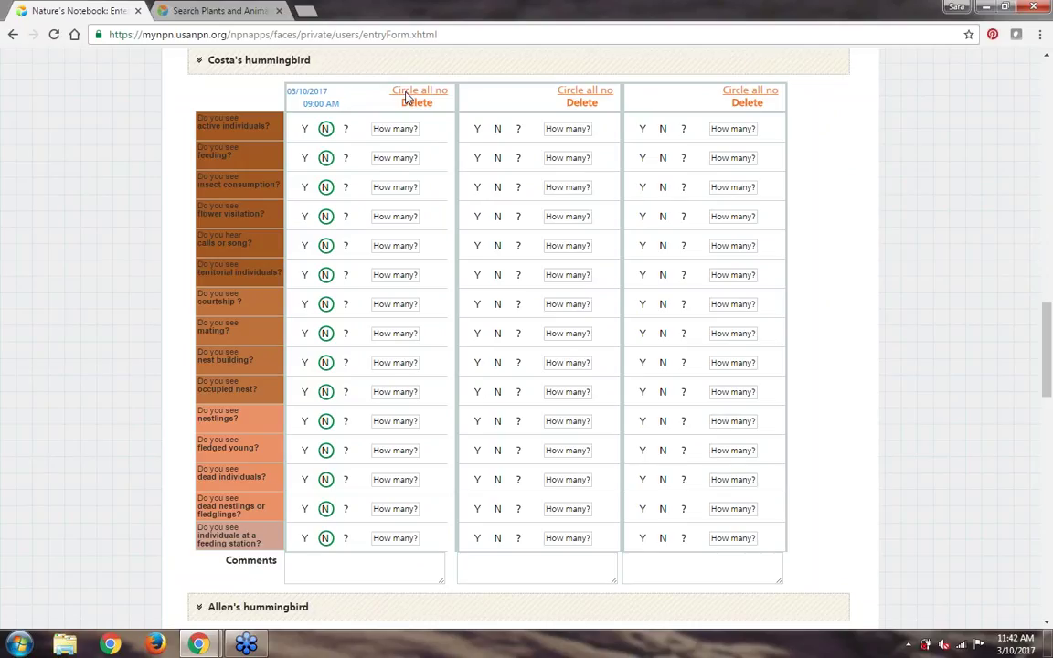
Step: Answer no to every phenophase question for Allen's hummingbird and Anna's hummingbird on 03/10/2017
scroll(411, 102, "down", 5)
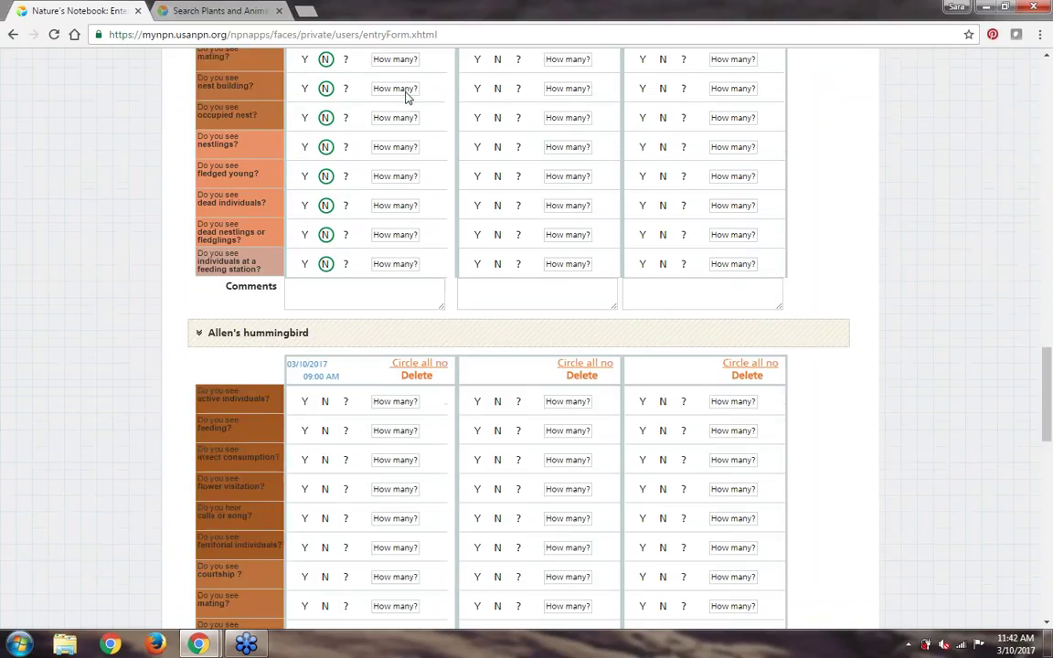
left_click(436, 171)
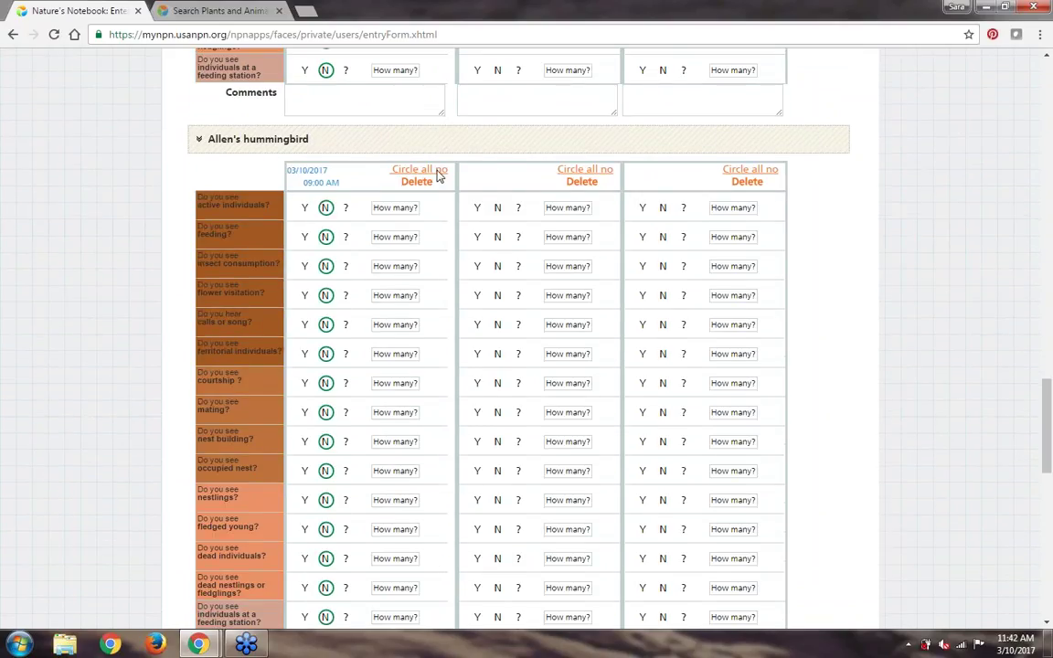
scroll(438, 176, "down", 5)
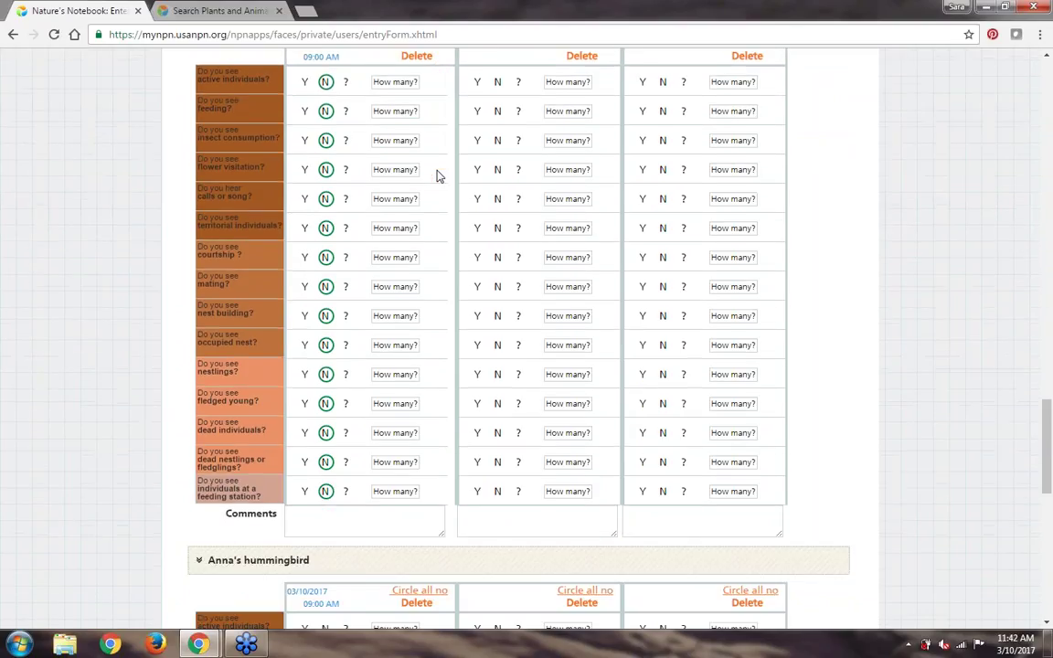
scroll(438, 170, "down", 1)
left_click(440, 161)
scroll(440, 166, "down", 1)
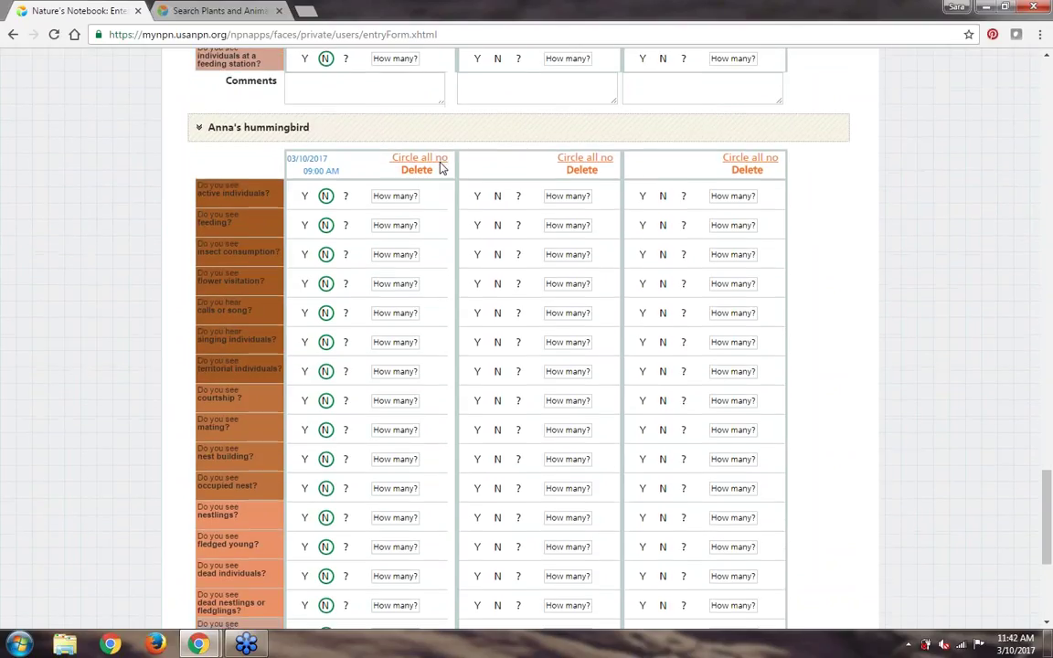
Step: Request entering more data at the end of the form and choose to submit the current 03/10/2017 observations first
scroll(440, 168, "down", 3)
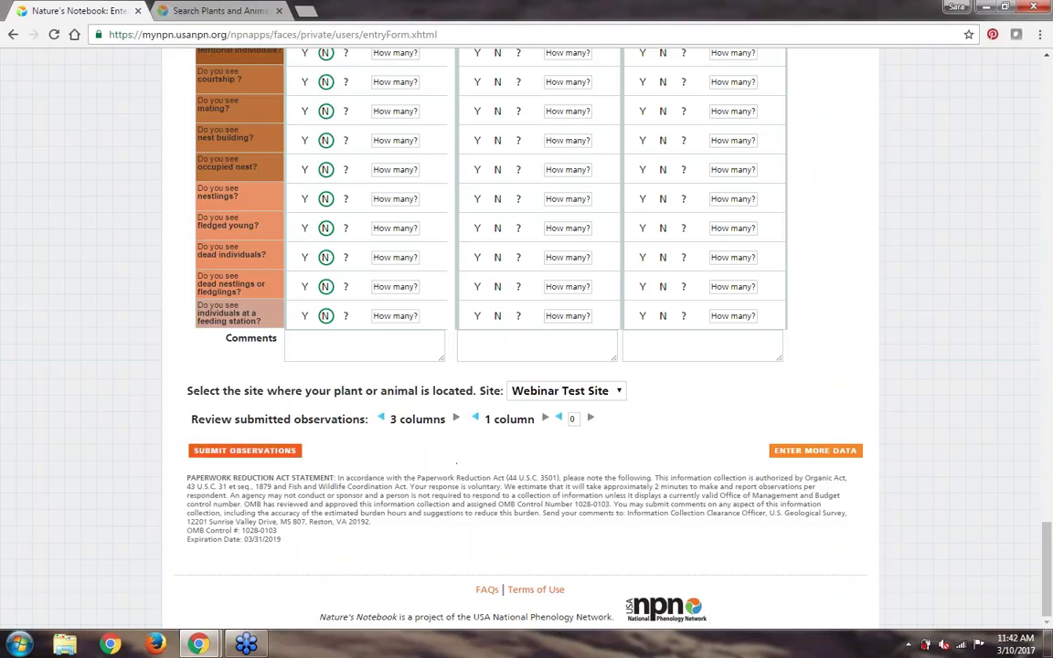
left_click(814, 450)
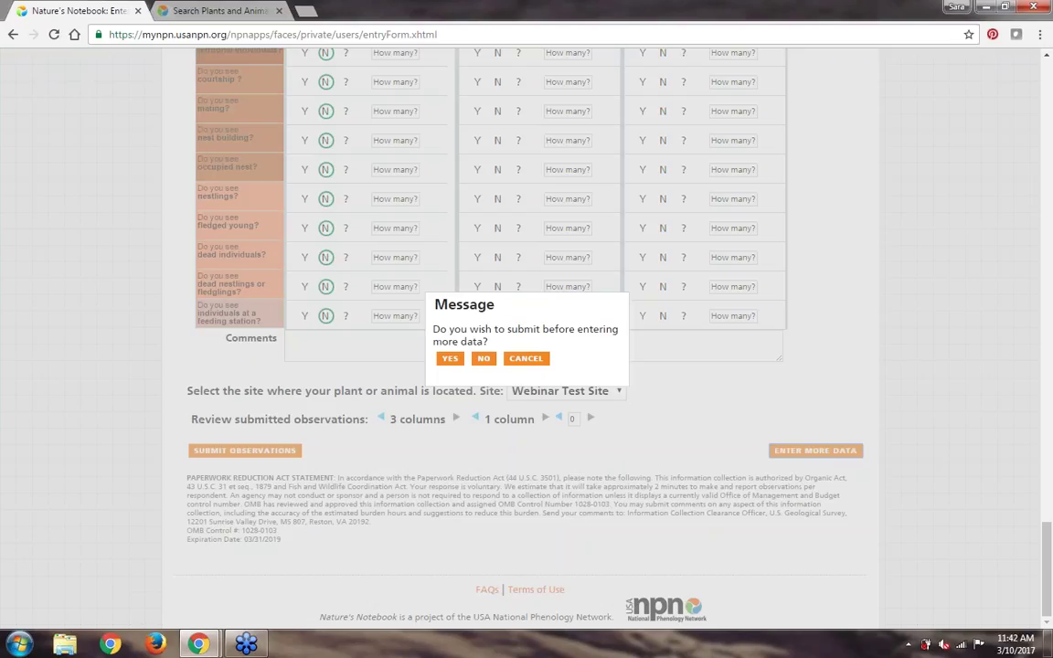
left_click(448, 361)
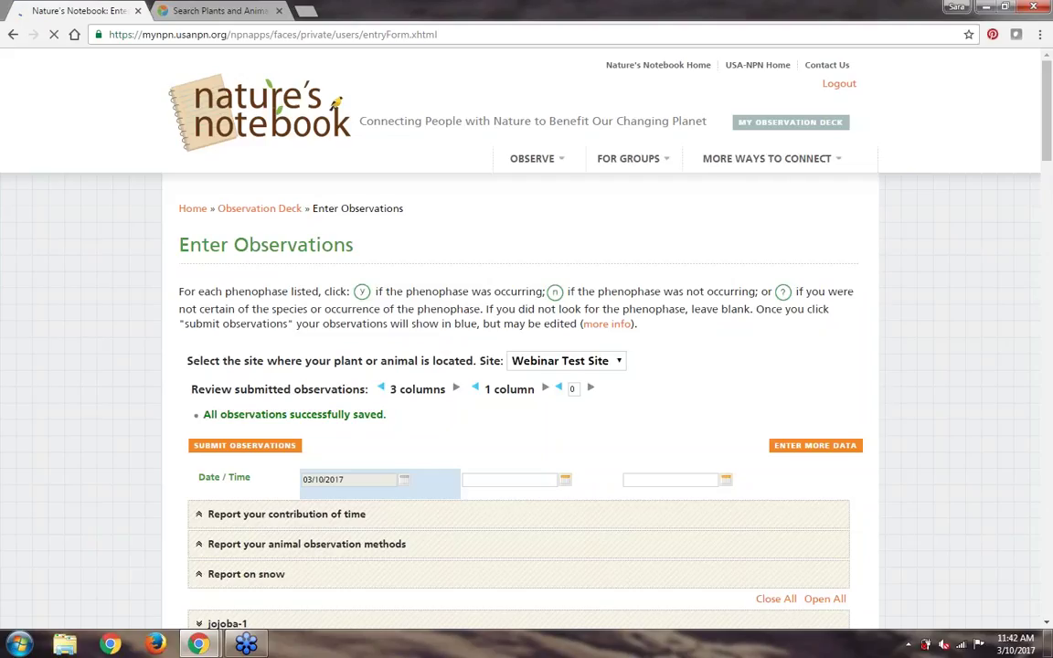
Step: Check the saved 03/10/2017 answers and set the second observation column's date to 03/01/2017
scroll(527, 366, "down", 1)
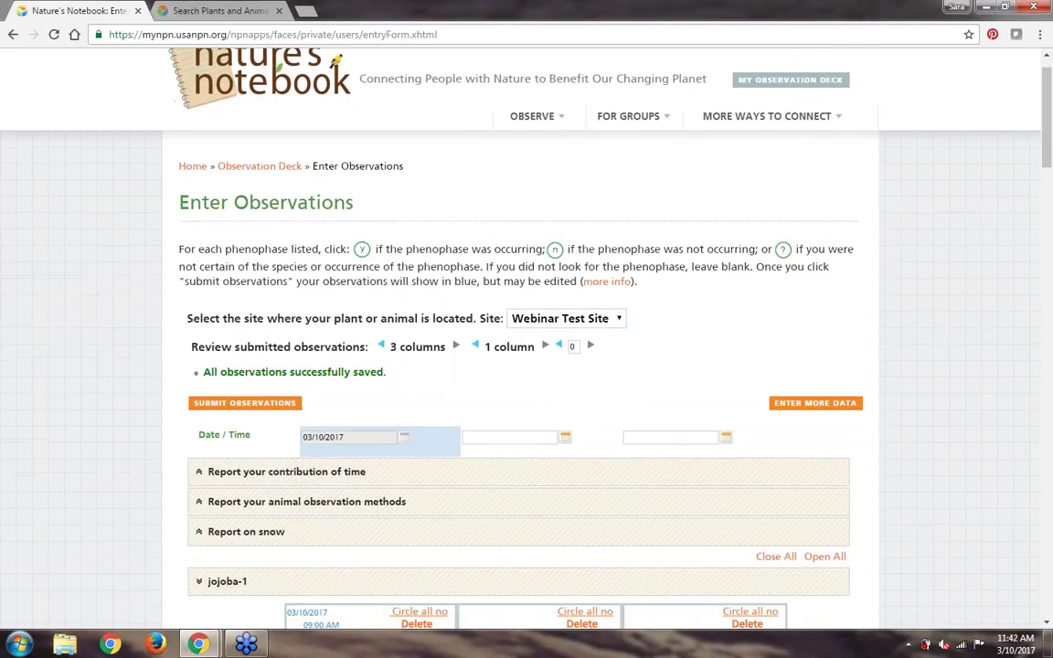
scroll(440, 308, "down", 3)
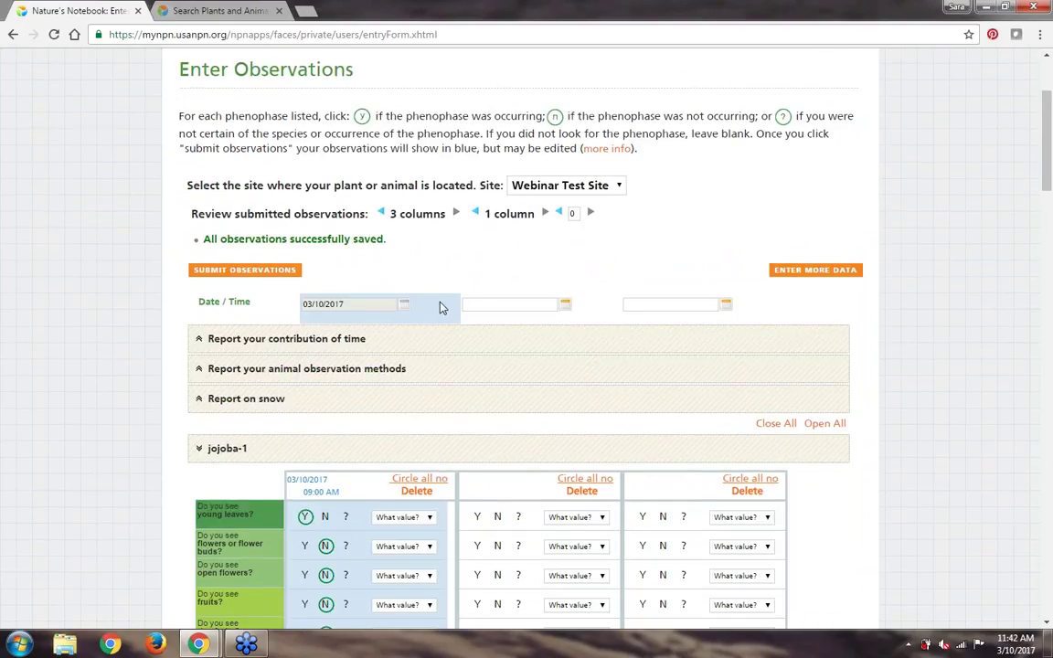
scroll(440, 309, "down", 4)
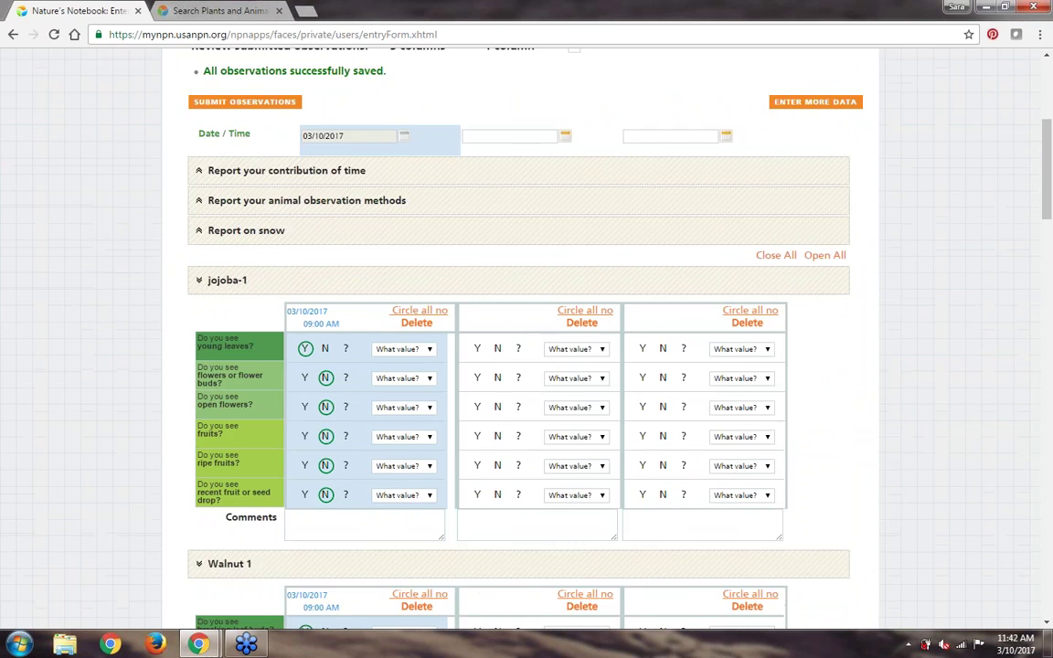
scroll(527, 347, "down", 9)
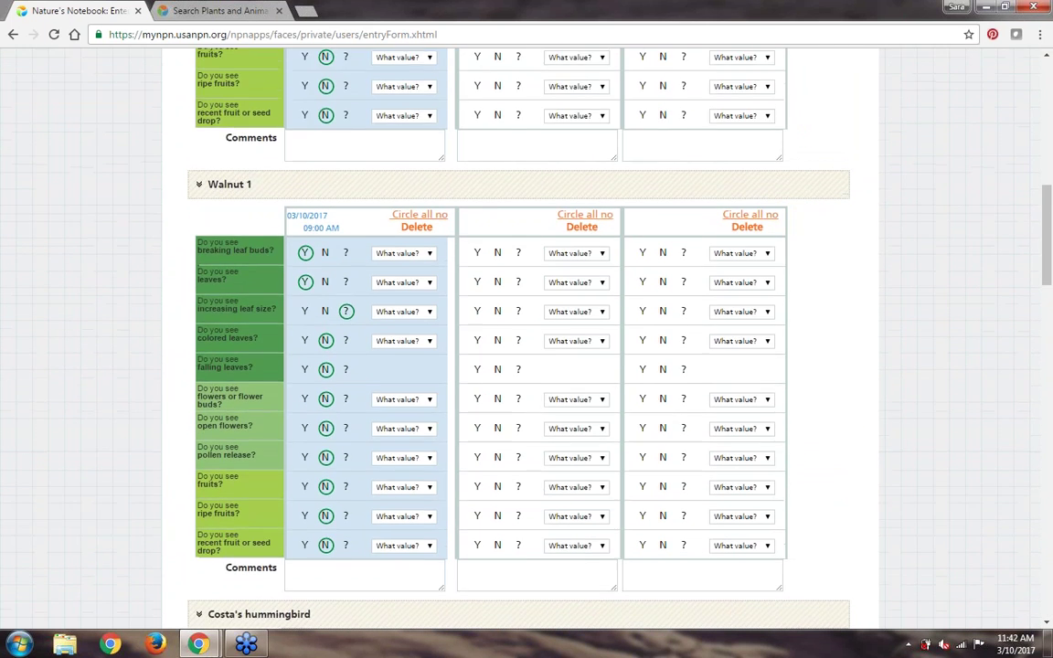
scroll(566, 163, "up", 10)
left_click(566, 159)
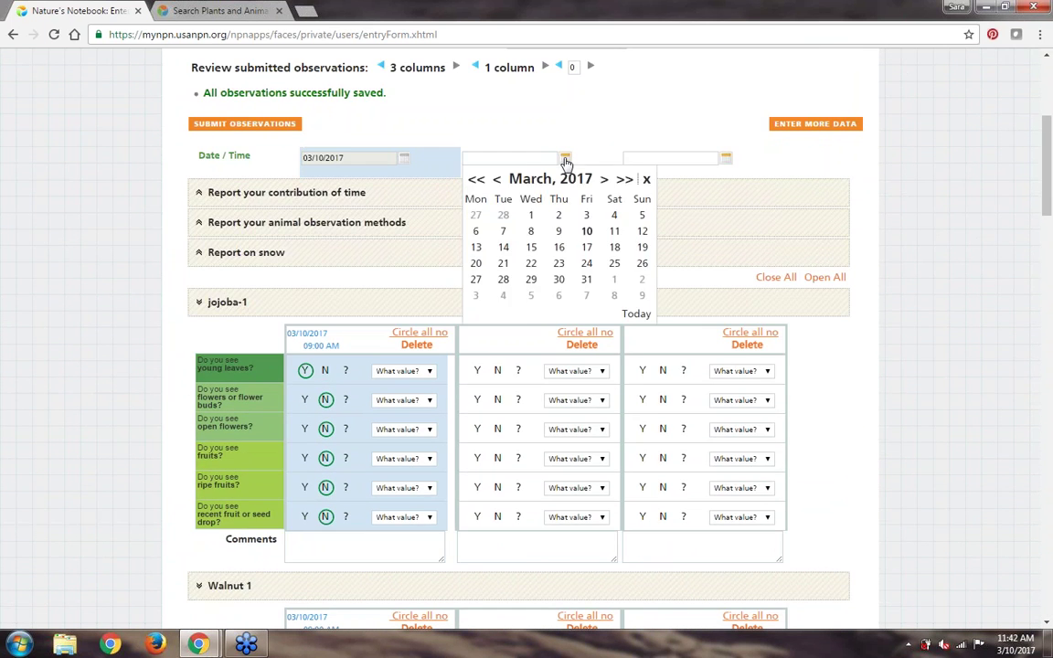
left_click(531, 219)
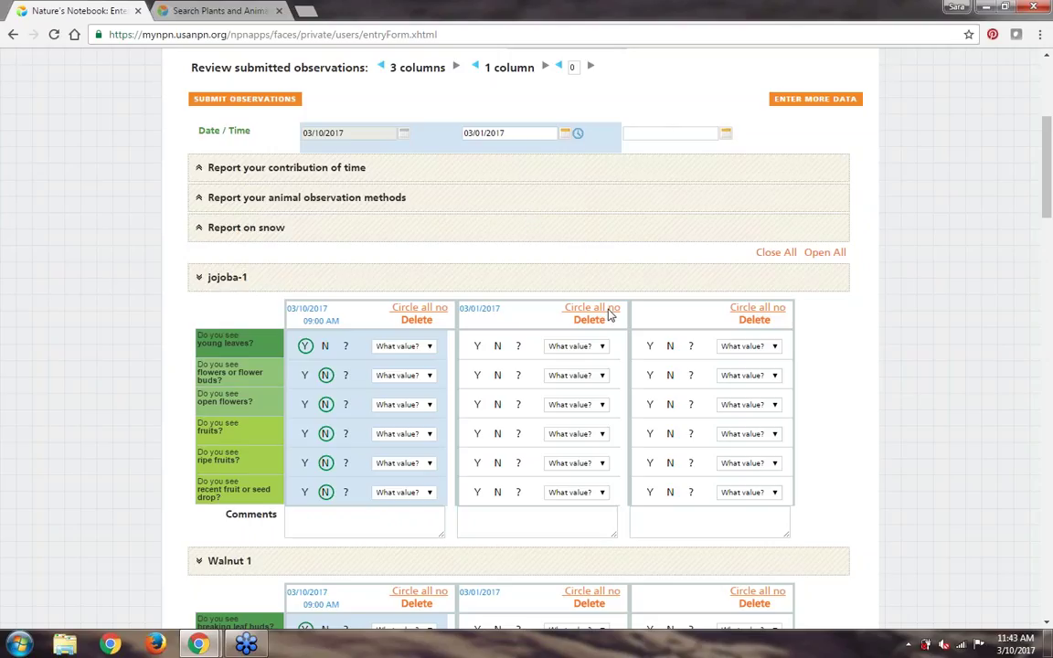
Step: For jojoba-1 on 03/01/2017, answer yes to young leaves and no from flowers or flower buds through recent fruit or seed drop
left_click(477, 346)
left_click(498, 375)
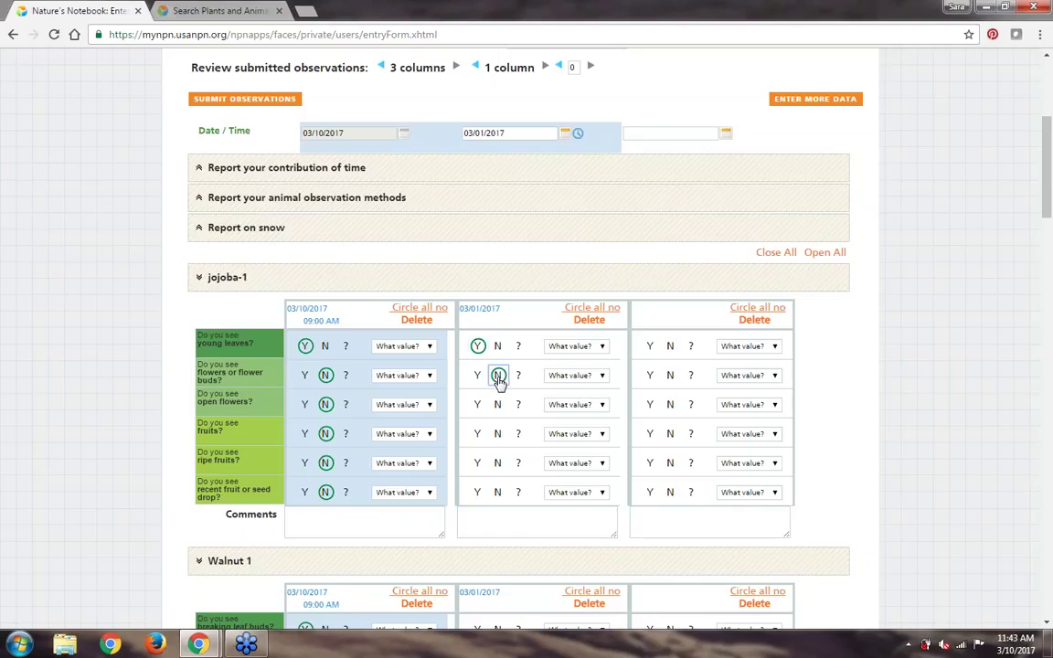
left_click(499, 405)
left_click(500, 435)
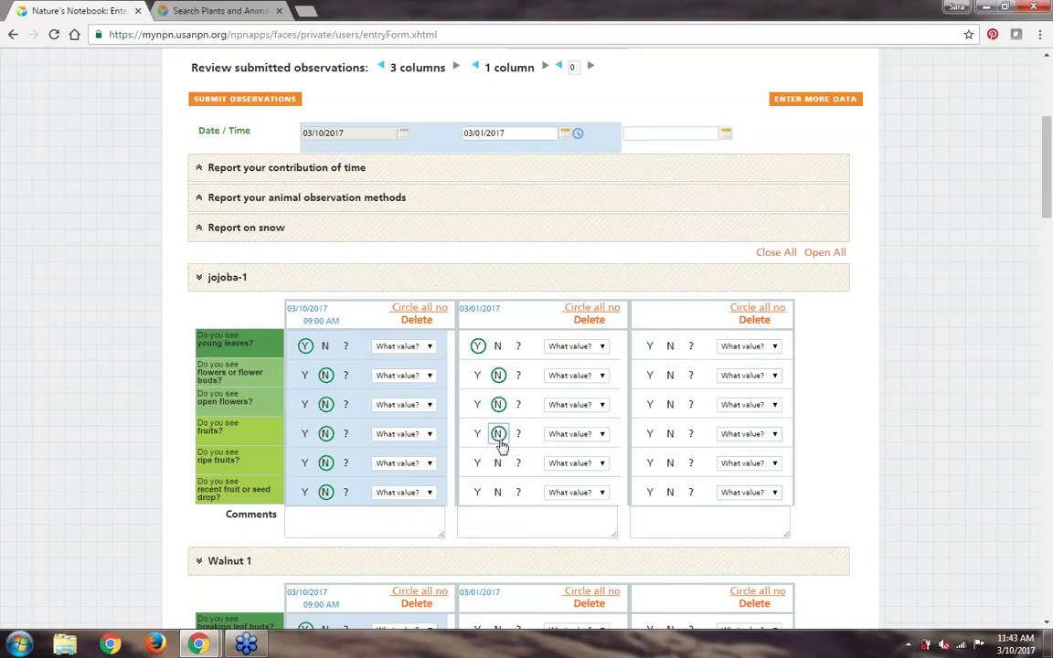
left_click(499, 463)
left_click(499, 492)
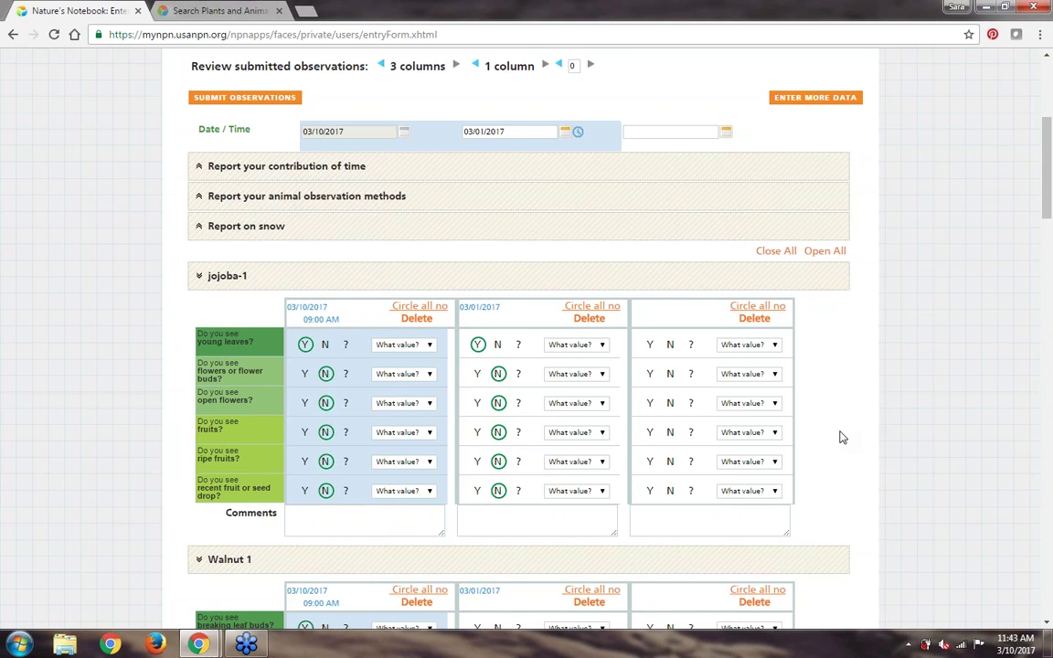
Step: Submit the observations with the added 03/01/2017 jojoba-1 answers
scroll(842, 438, "down", 7)
scroll(842, 438, "down", 15)
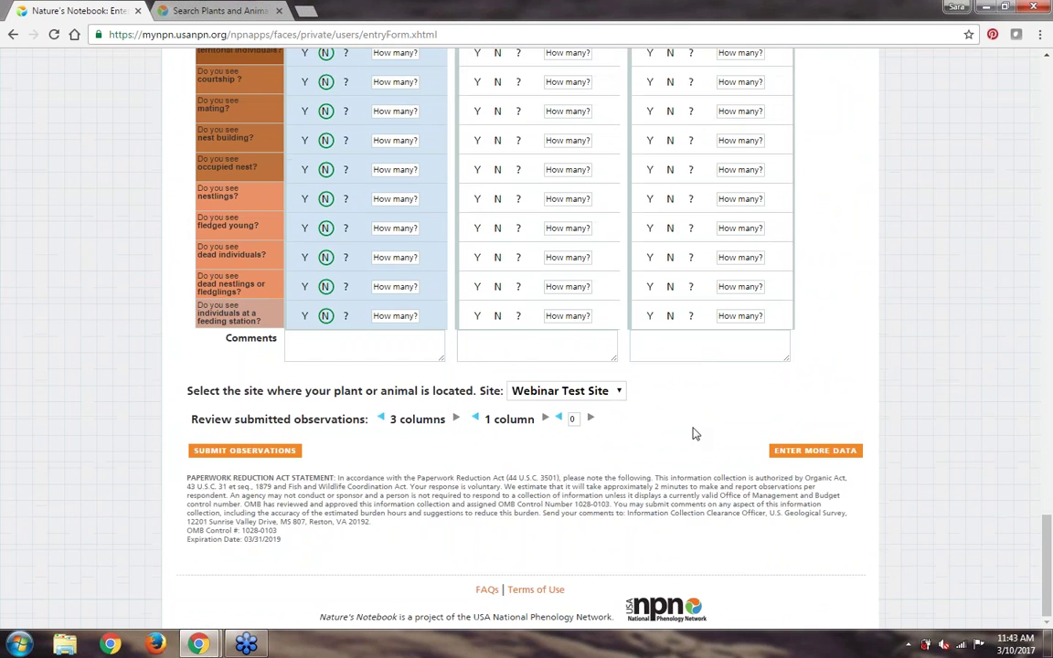
left_click(240, 451)
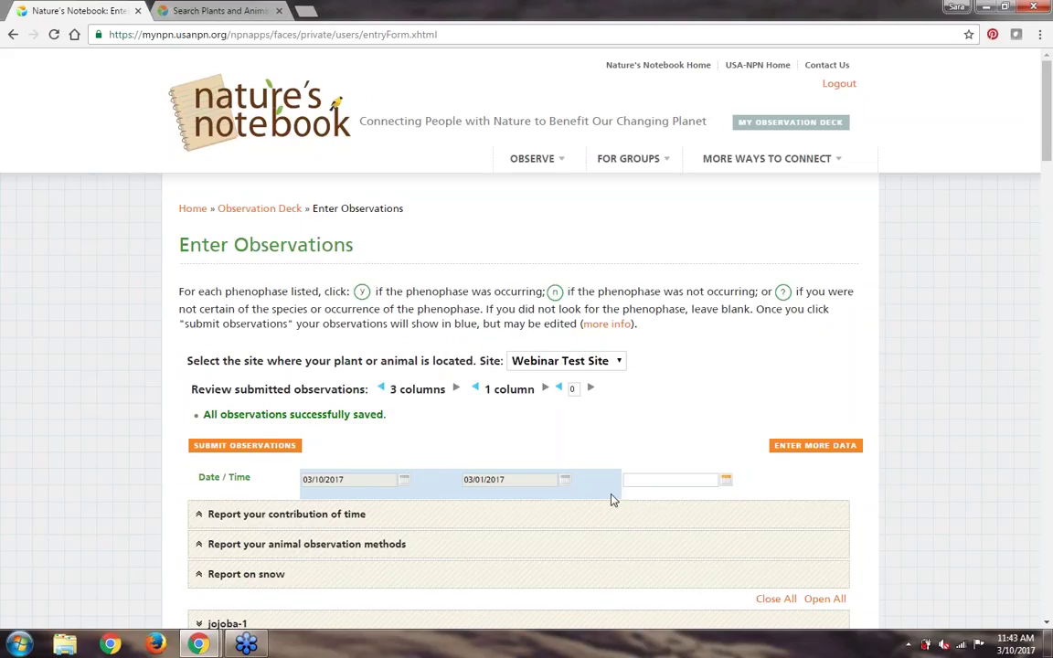
Step: Change Walnut 1's submitted answer for increasing leaf size on 03/10/2017 to yes
scroll(613, 499, "down", 1)
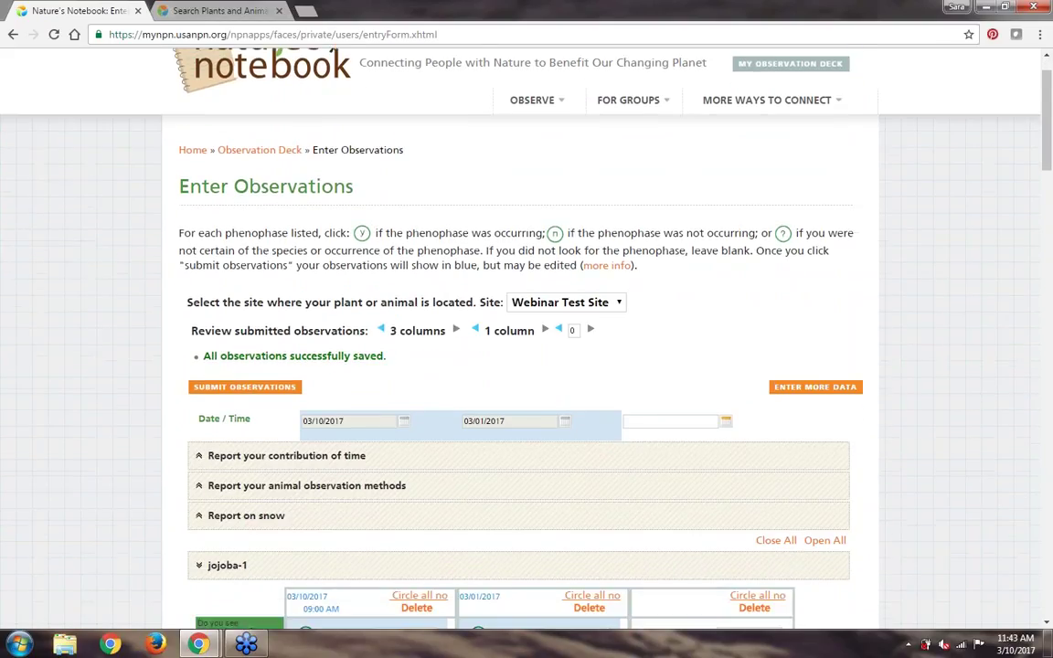
scroll(613, 499, "down", 3)
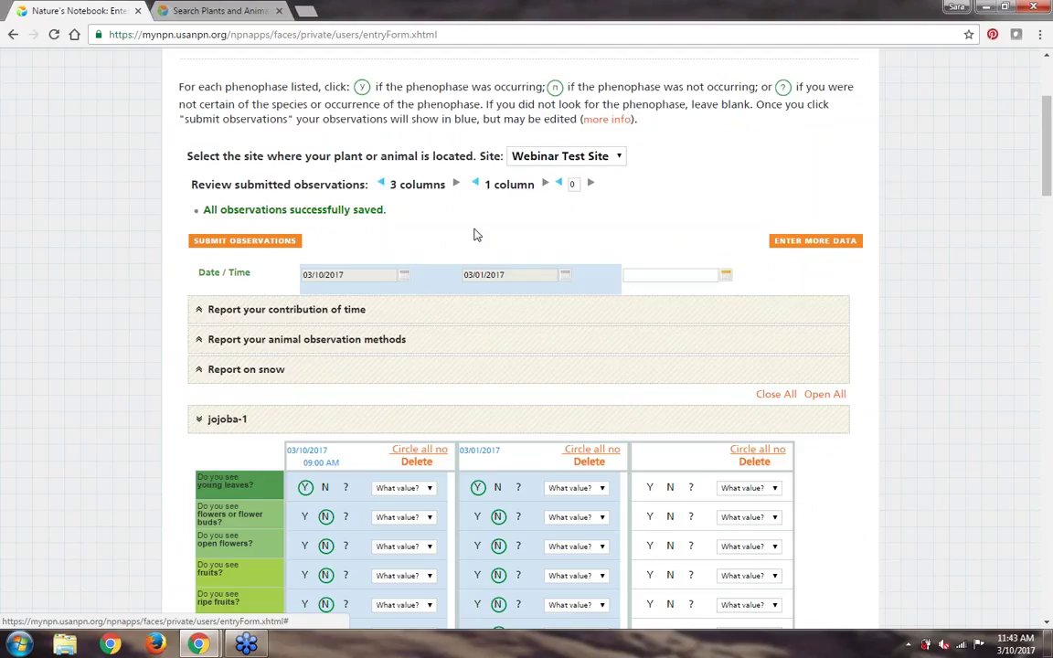
scroll(472, 235, "down", 1)
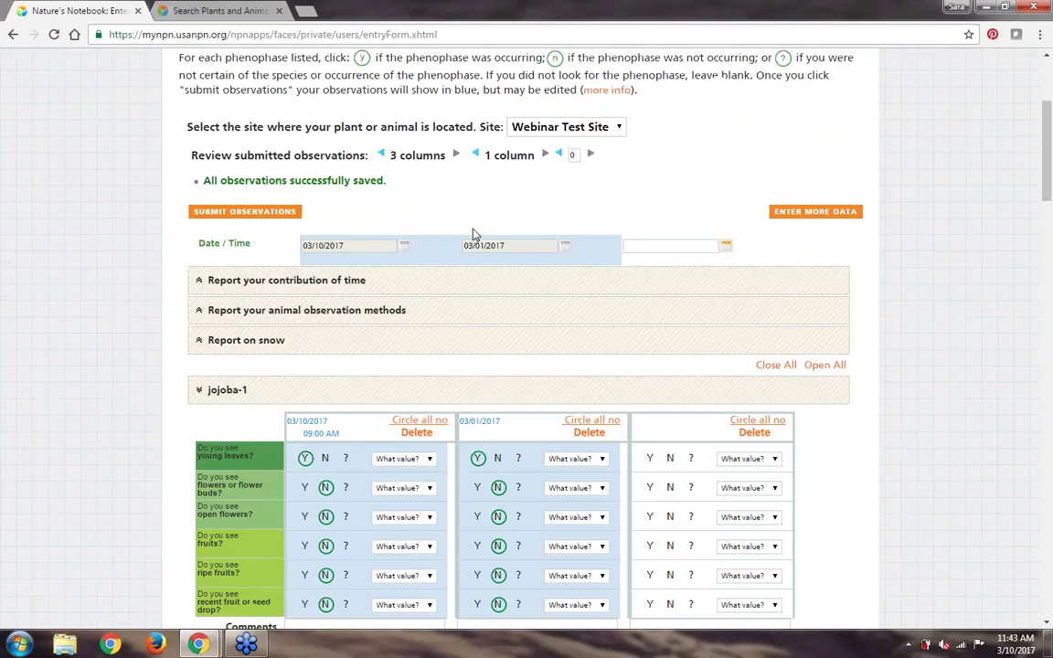
scroll(472, 235, "down", 1)
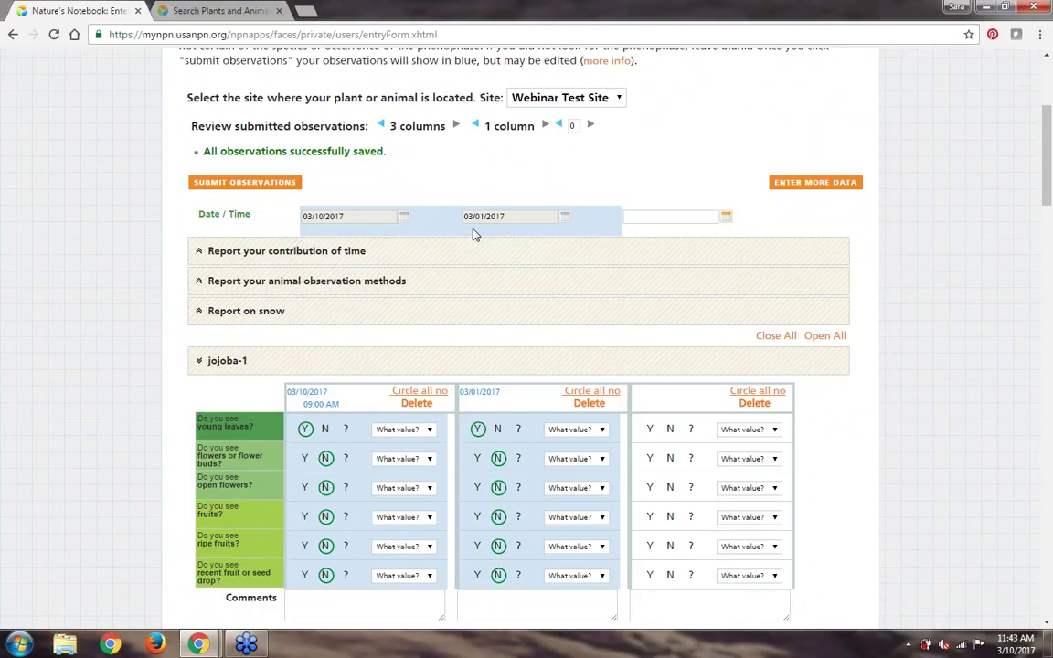
scroll(473, 235, "down", 1)
scroll(473, 235, "down", 1)
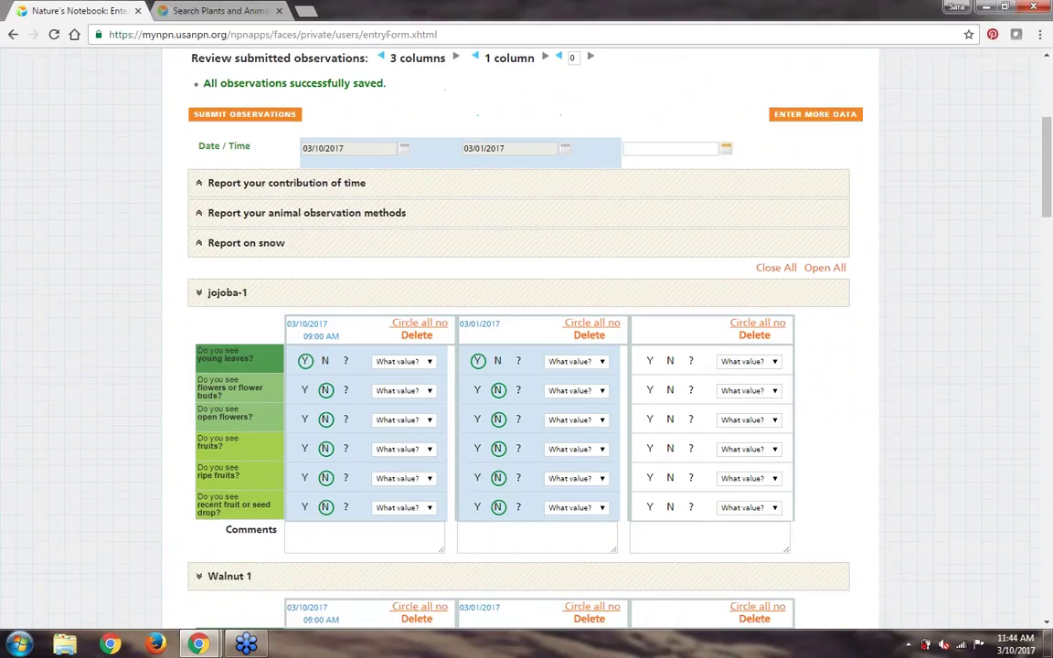
scroll(518, 348, "down", 5)
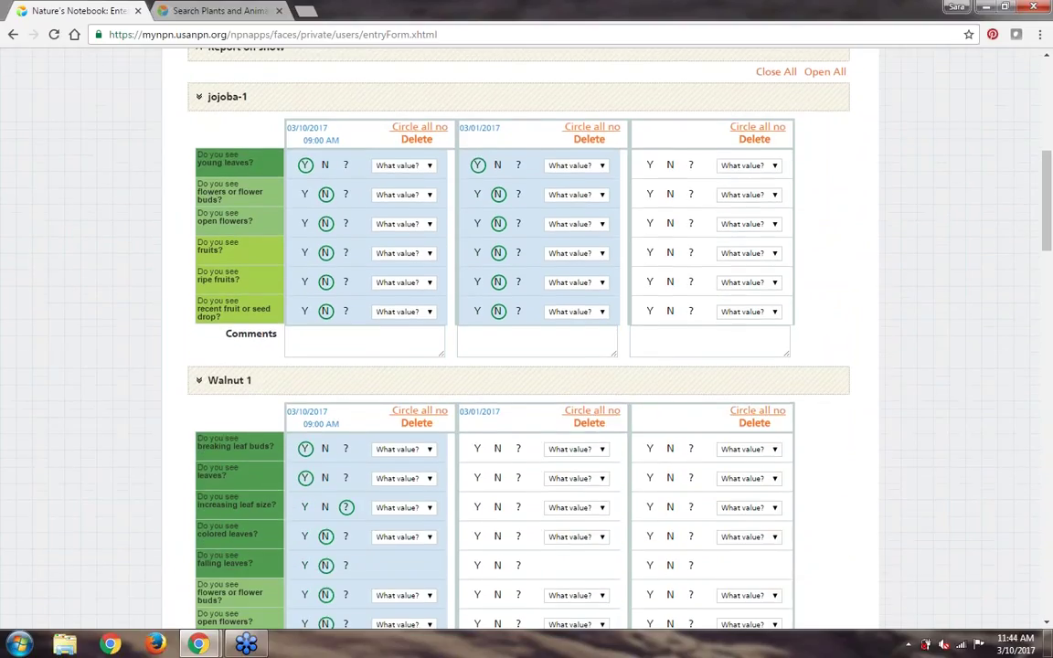
scroll(518, 347, "down", 5)
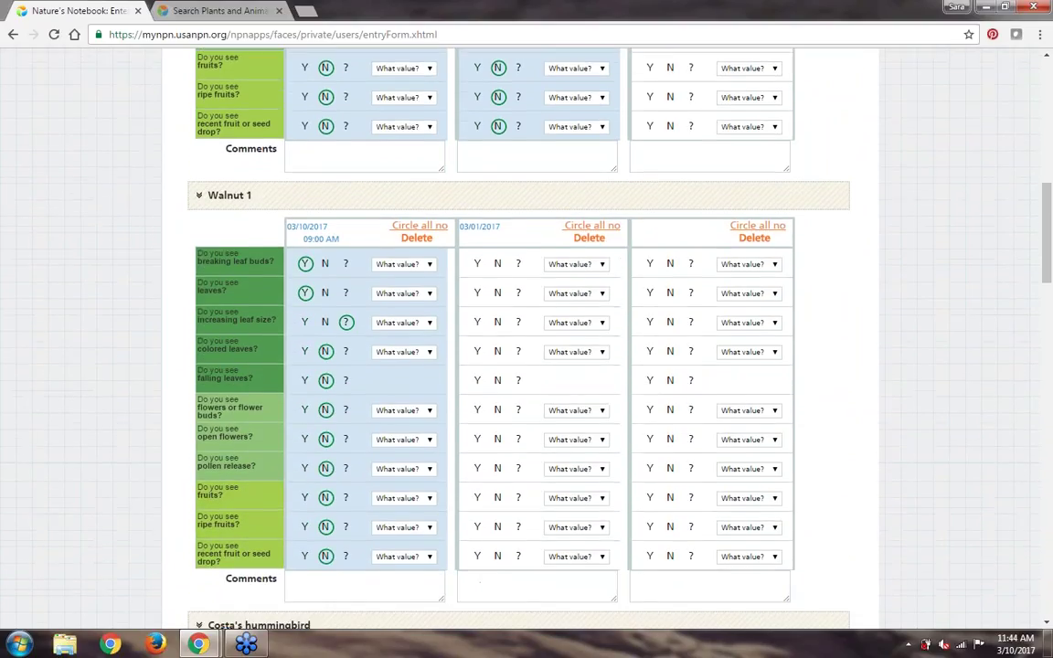
scroll(518, 347, "down", 1)
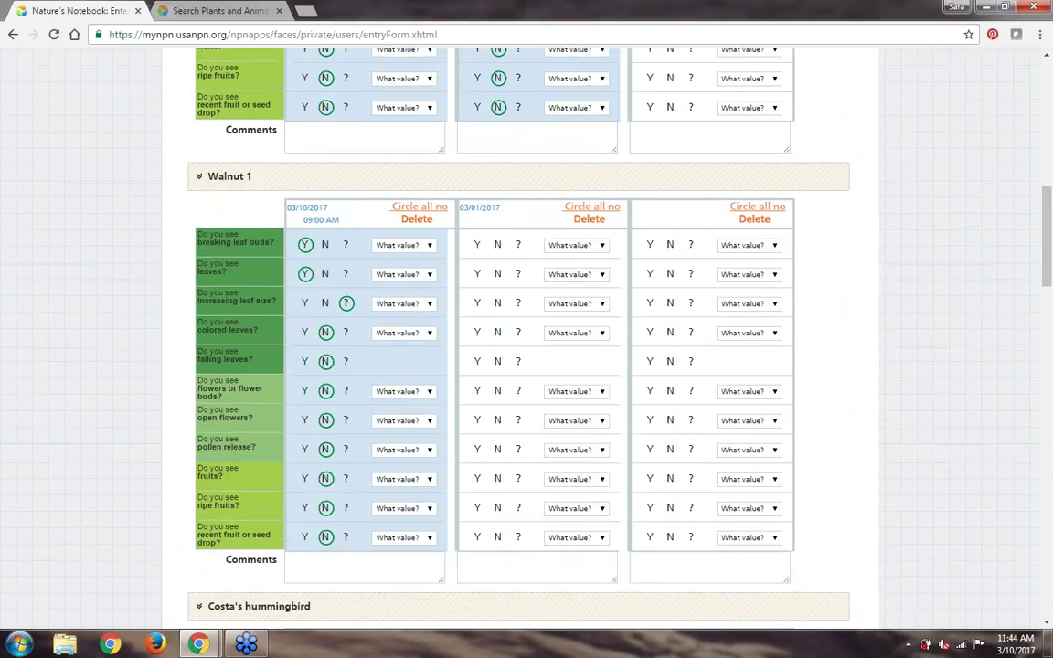
left_click(306, 305)
Step: Resubmit the observations to save the edited Walnut 1 answer
scroll(175, 331, "down", 1)
scroll(176, 331, "down", 20)
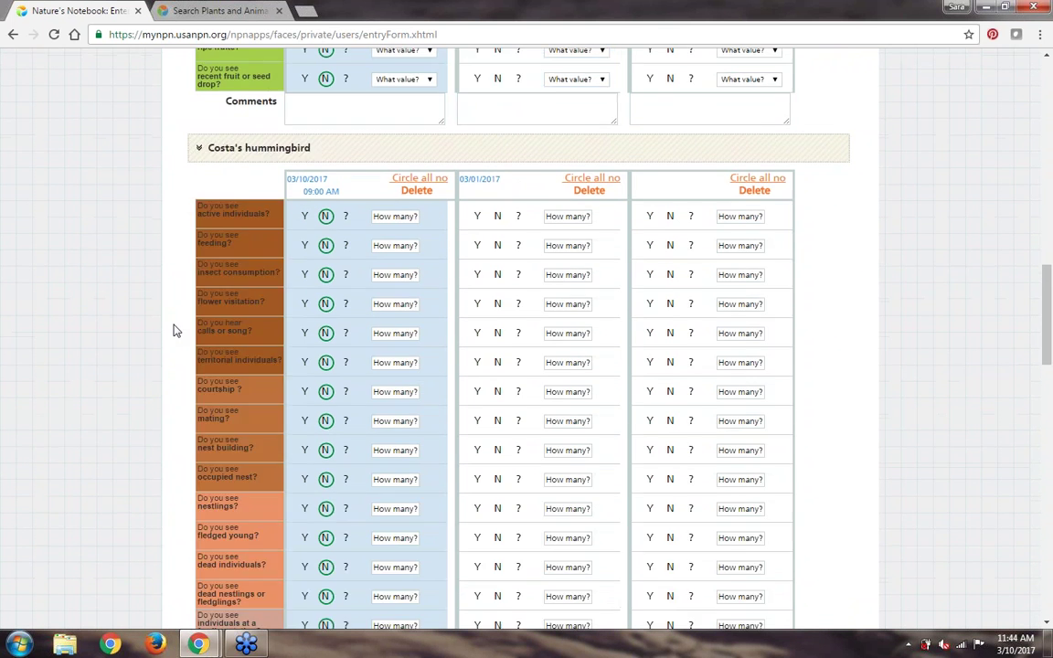
scroll(176, 331, "down", 6)
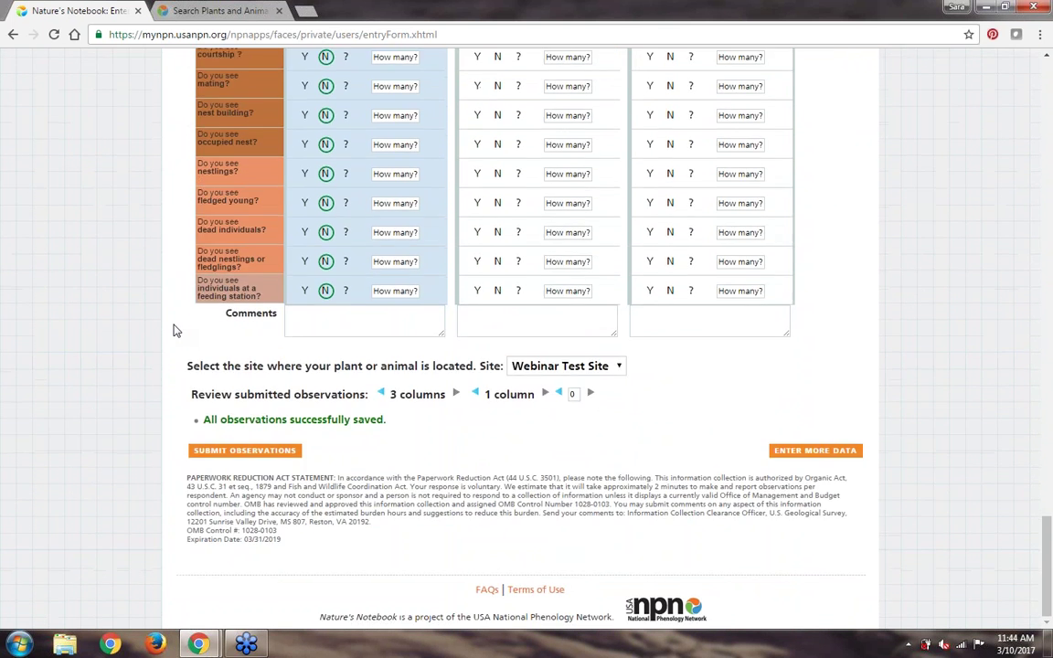
left_click(245, 452)
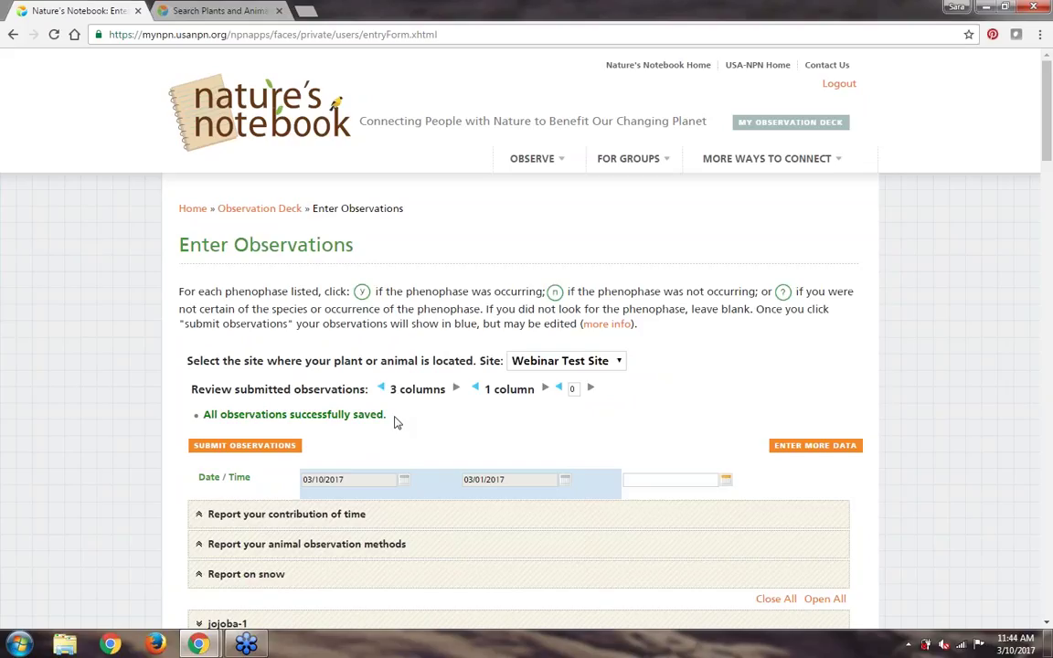
Step: Check the saved Walnut 1 answer, return to the Observation Deck and inspect the honey mesquite bars in the phenology calendar
scroll(395, 422, "down", 1)
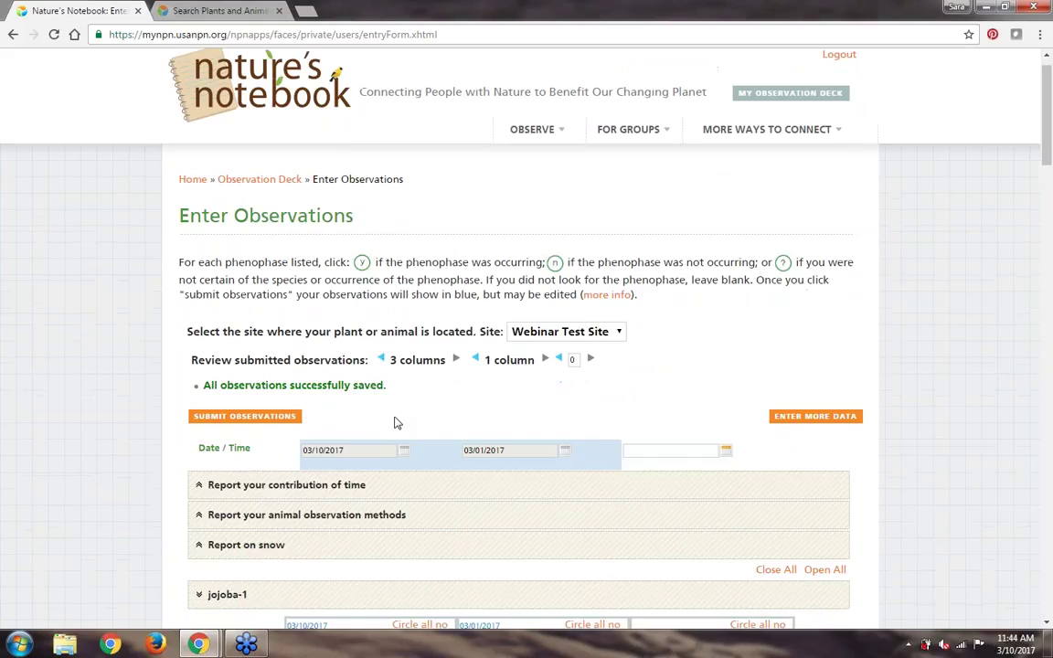
scroll(396, 422, "down", 5)
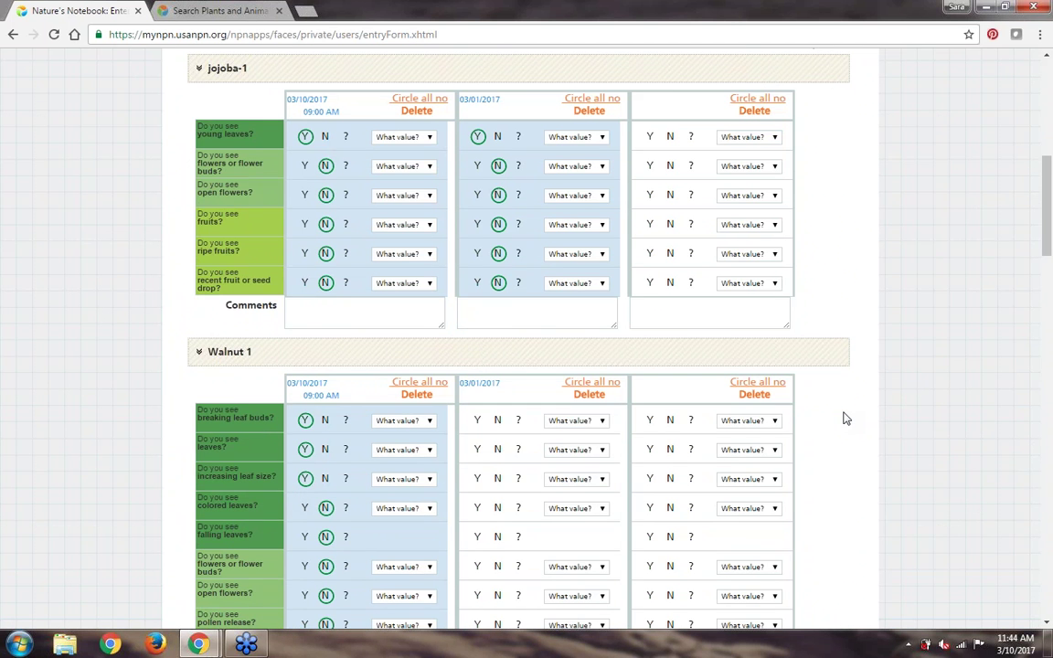
scroll(846, 418, "up", 6)
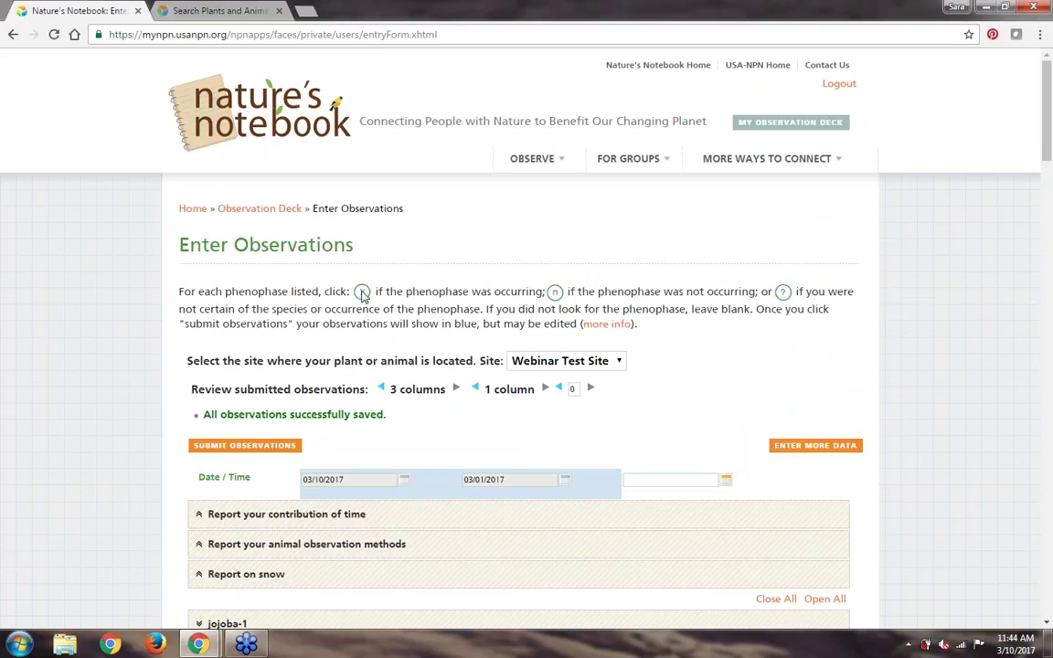
left_click(236, 209)
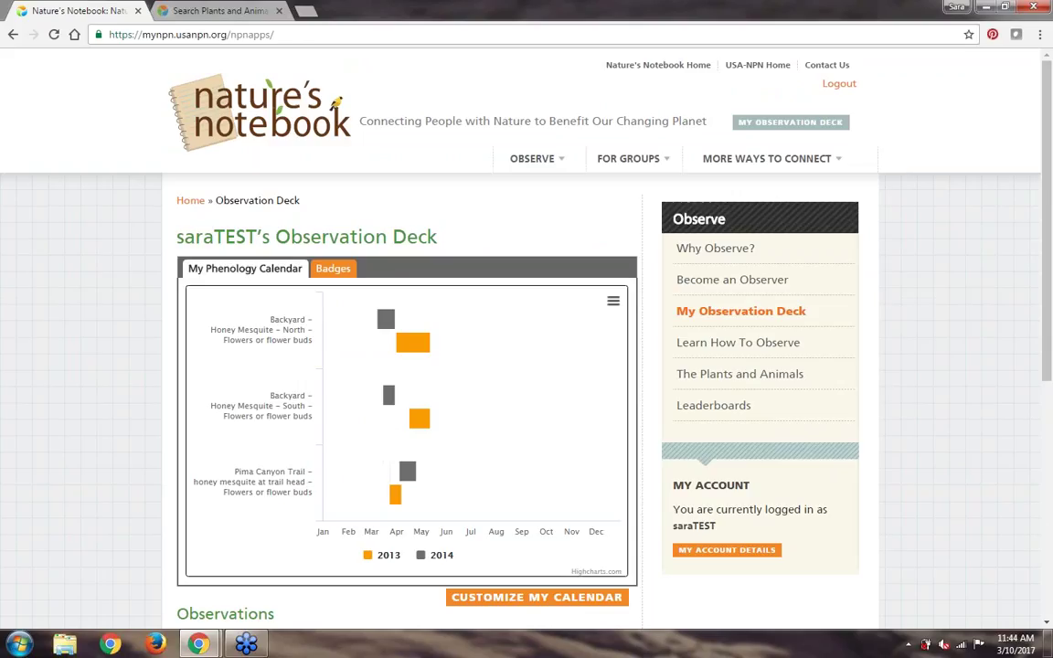
scroll(421, 365, "down", 1)
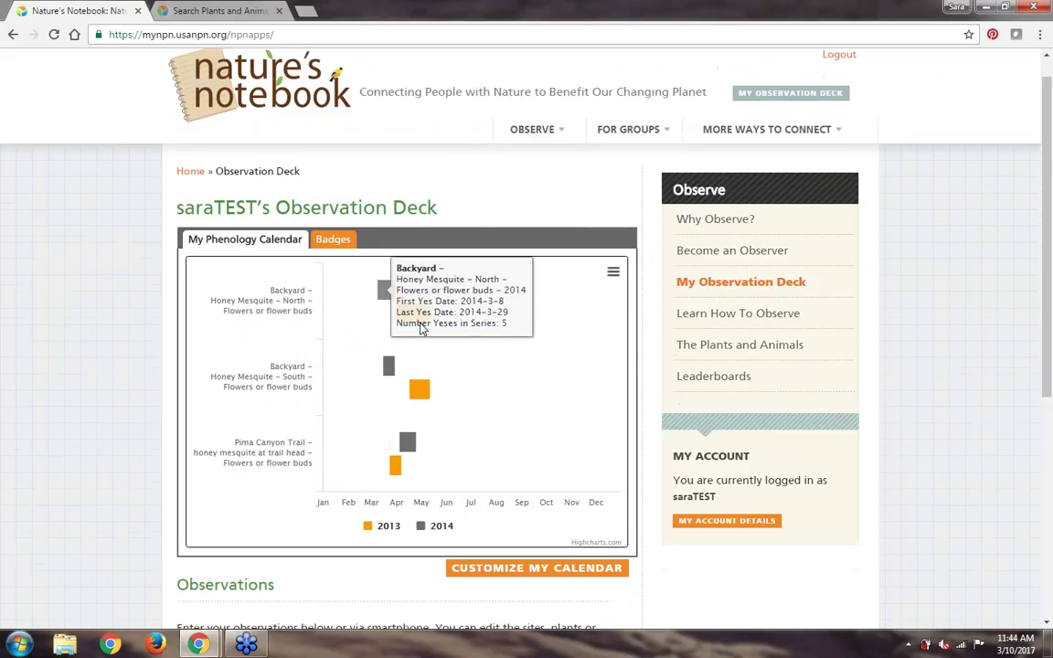
mouse_move(422, 392)
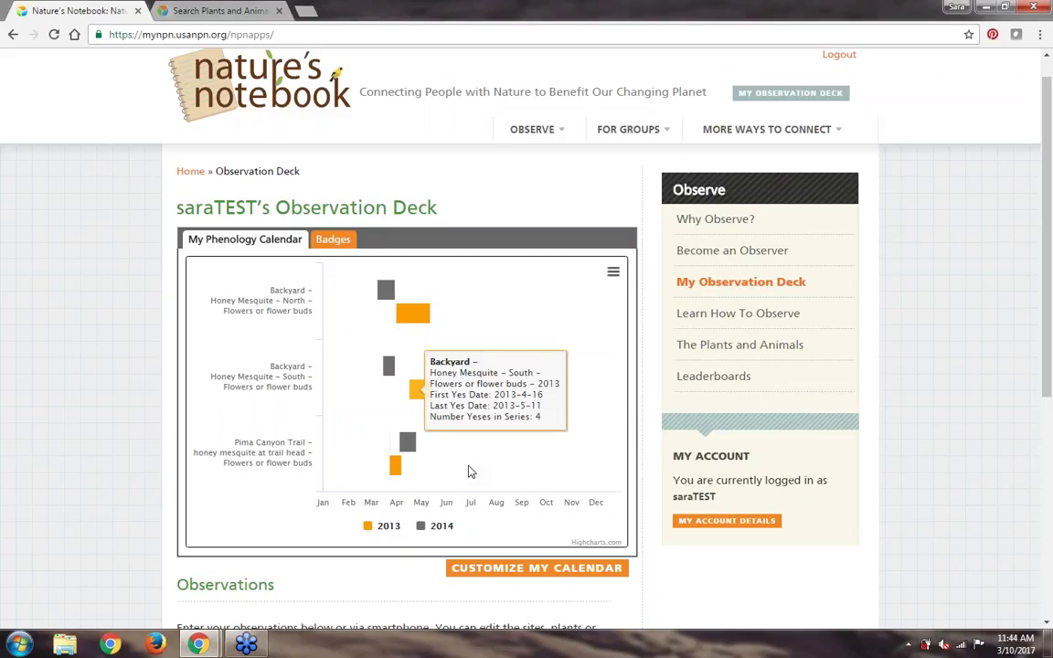
Step: View the badges on the Observation Deck, read the details of individual badges and advance to further ones
left_click(336, 240)
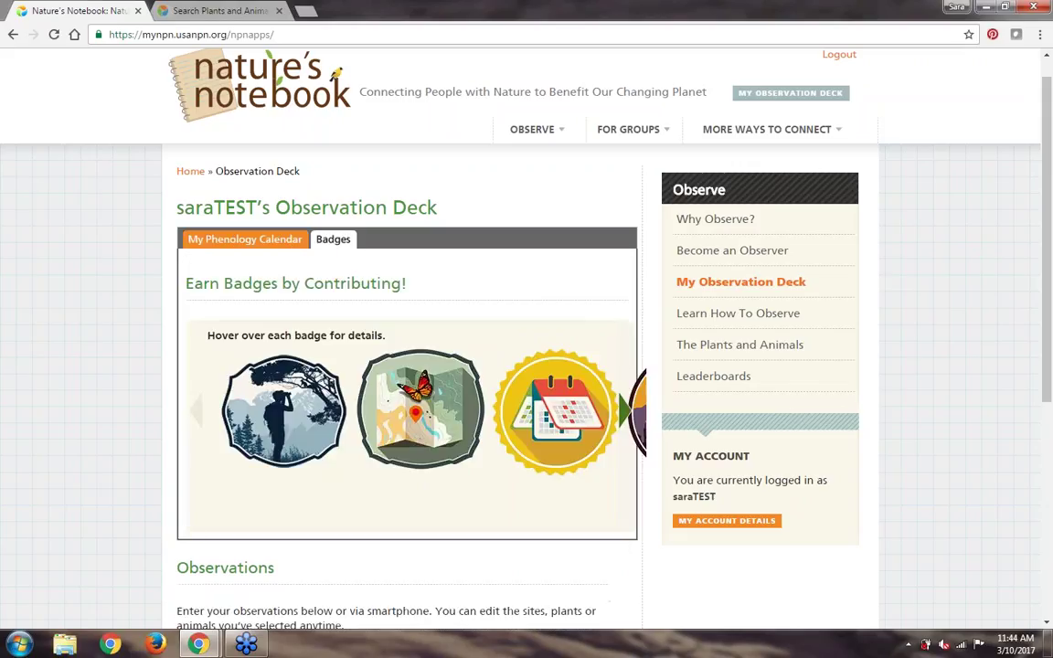
mouse_move(392, 410)
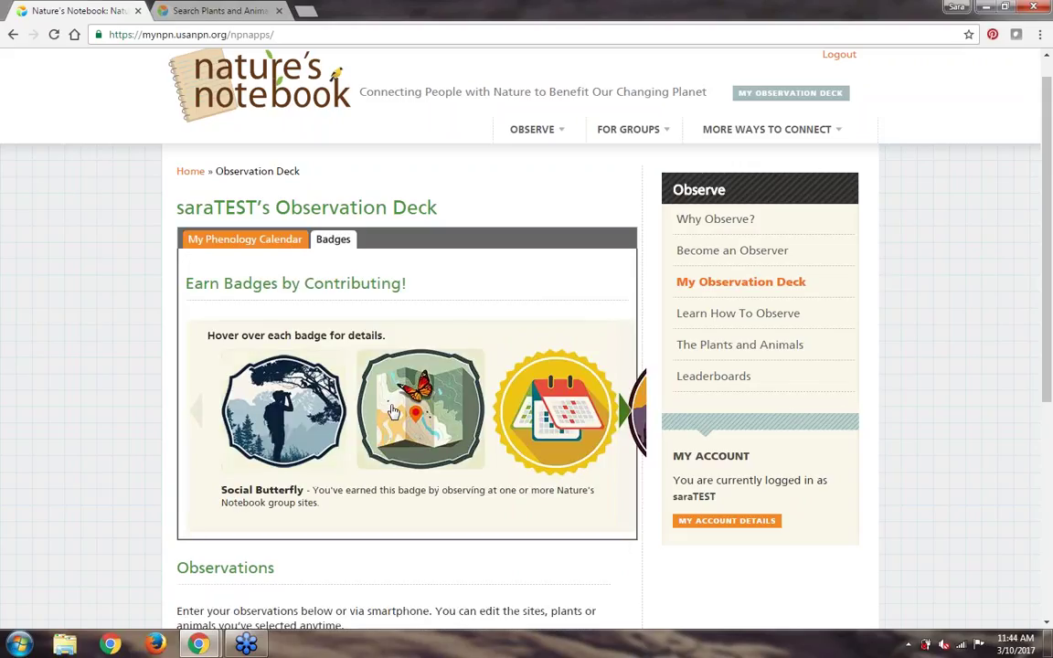
mouse_move(493, 379)
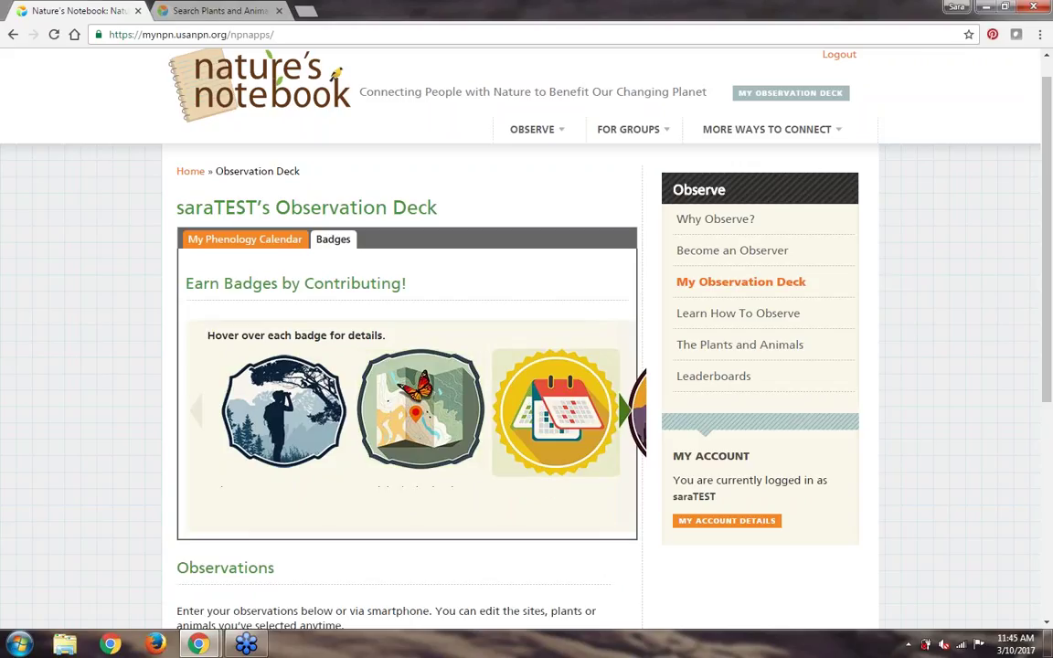
left_click(624, 418)
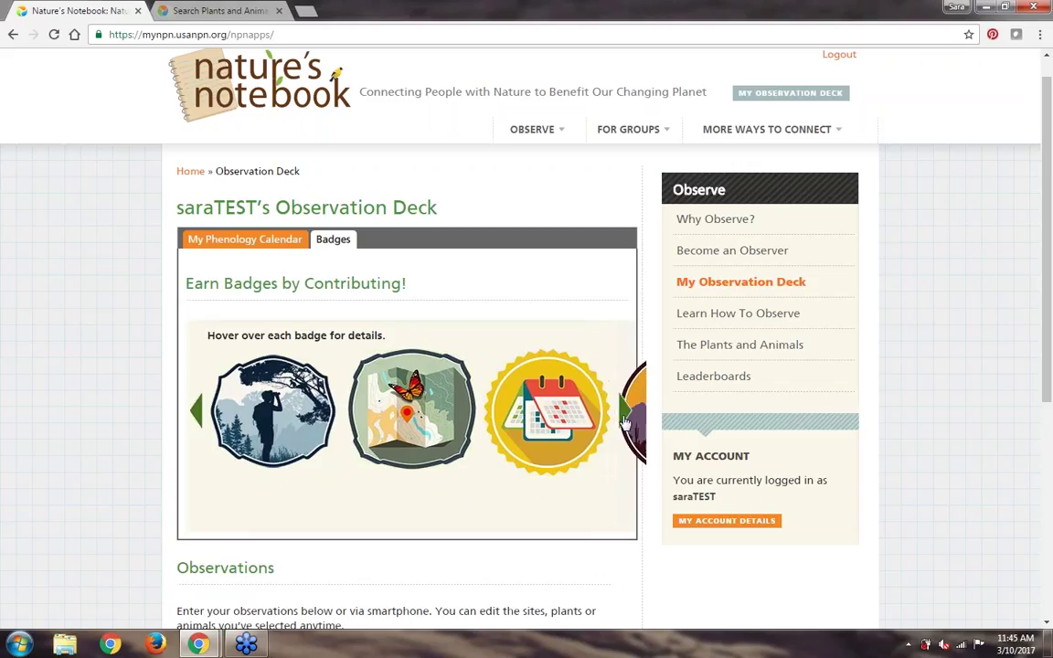
Step: Browse the remaining Observation Deck badges and read the details of the 1,000 Yes, No, Maybes, Full Circle and Tree Tracker badges
left_click(624, 420)
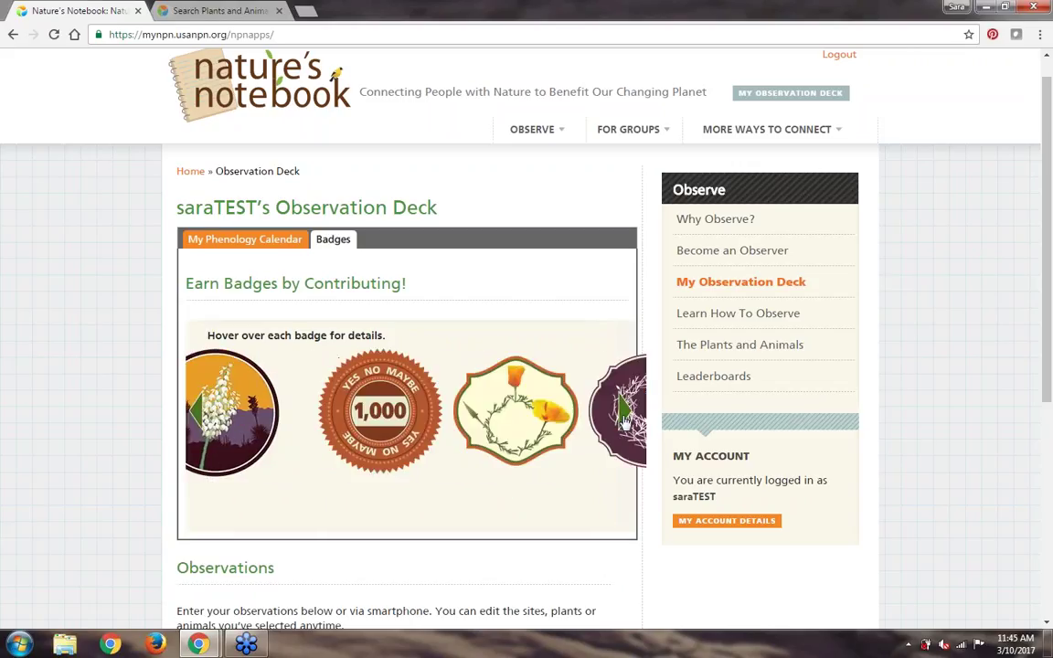
mouse_move(280, 430)
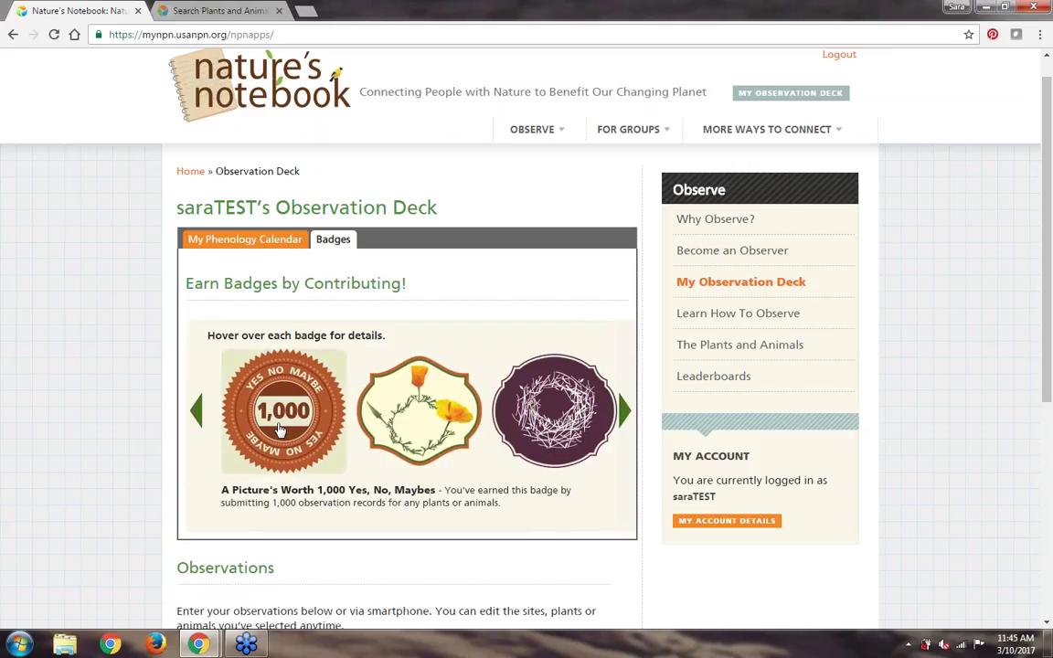
mouse_move(422, 413)
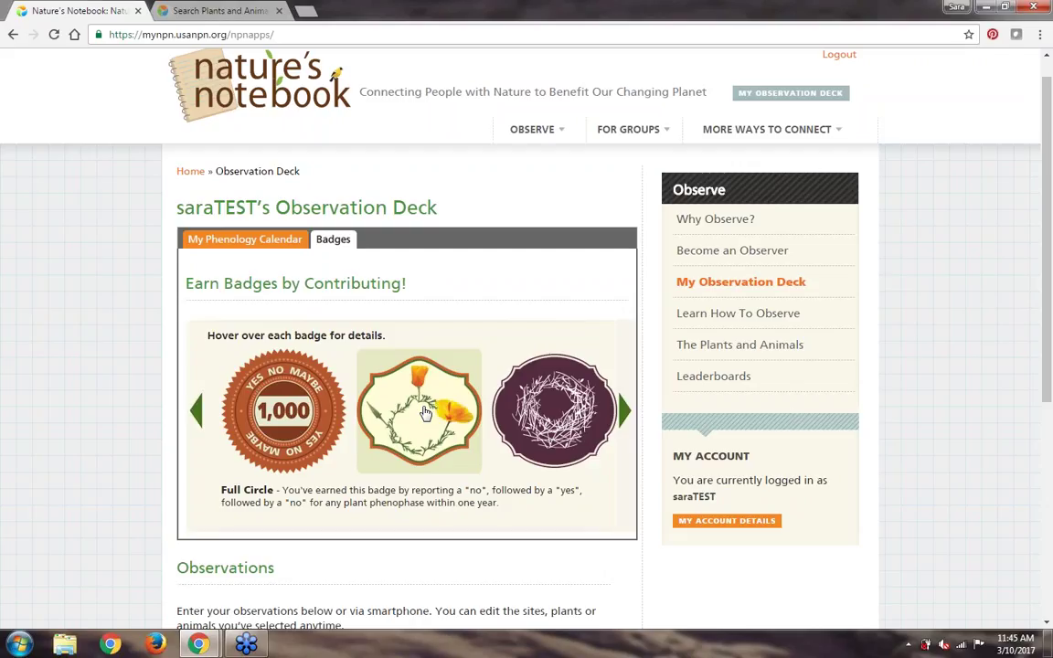
left_click(626, 413)
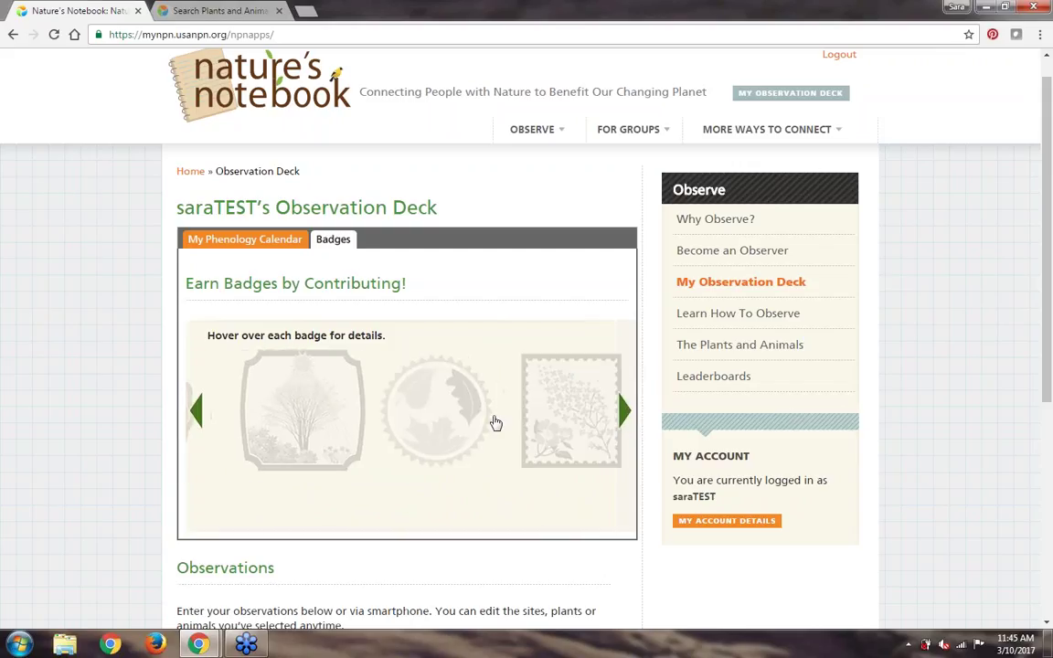
mouse_move(470, 416)
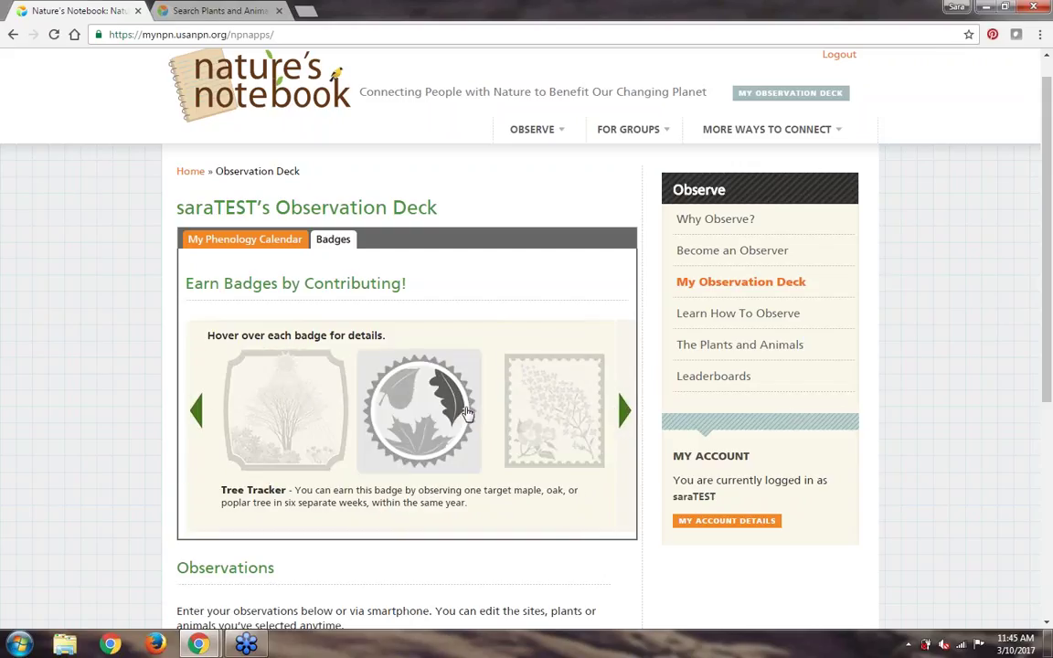
mouse_move(278, 449)
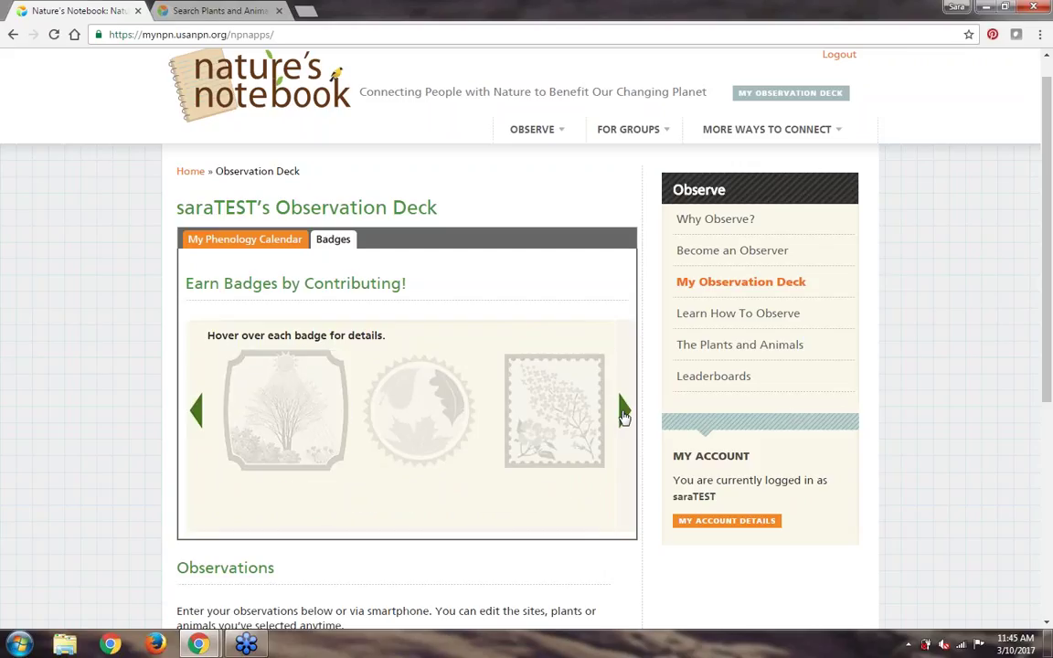
left_click(625, 410)
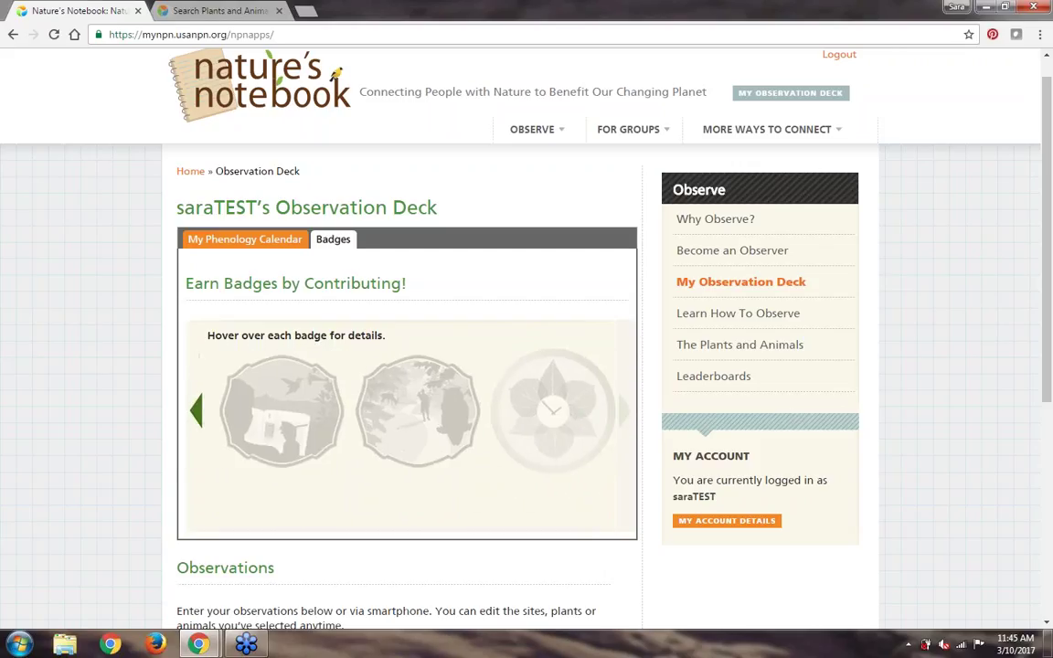
left_click(624, 410)
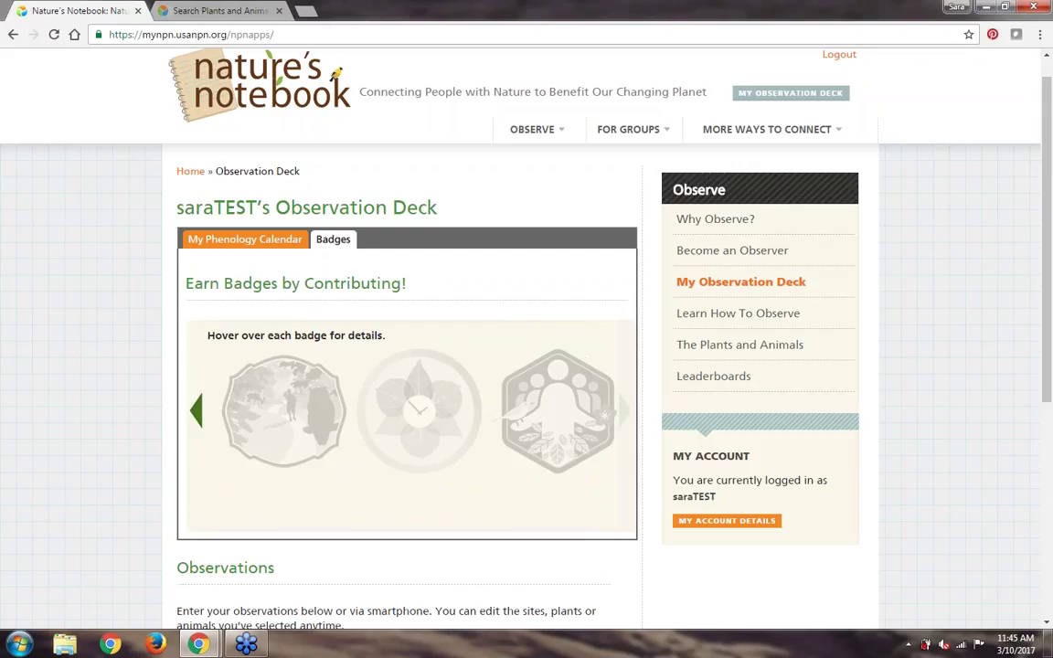
Step: Open the account details from the Observation Deck and start editing the account
scroll(558, 366, "down", 1)
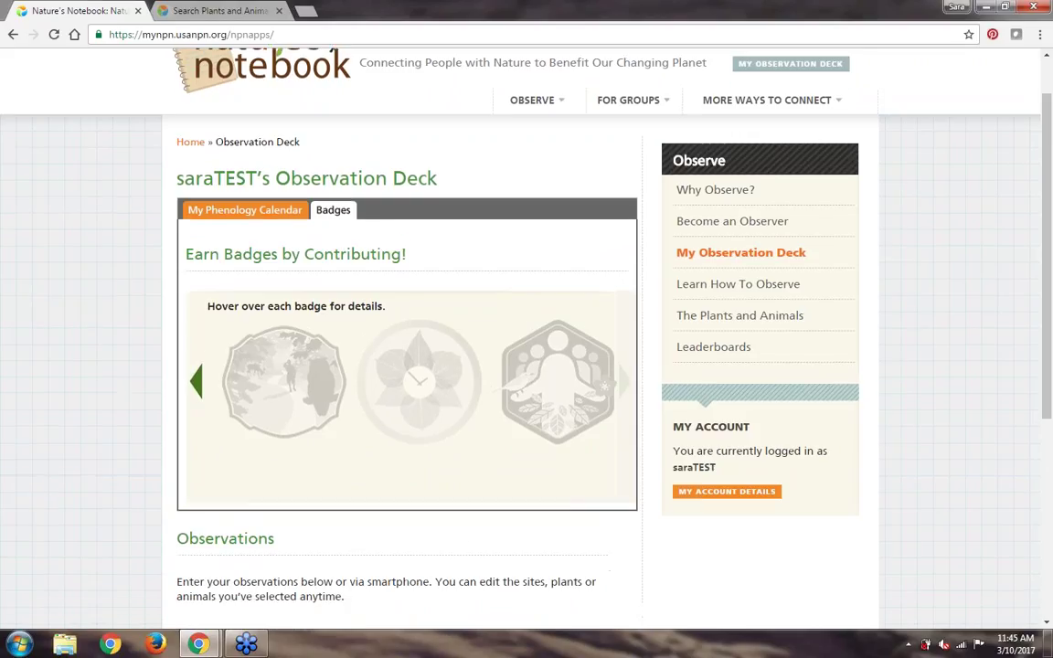
scroll(558, 366, "down", 2)
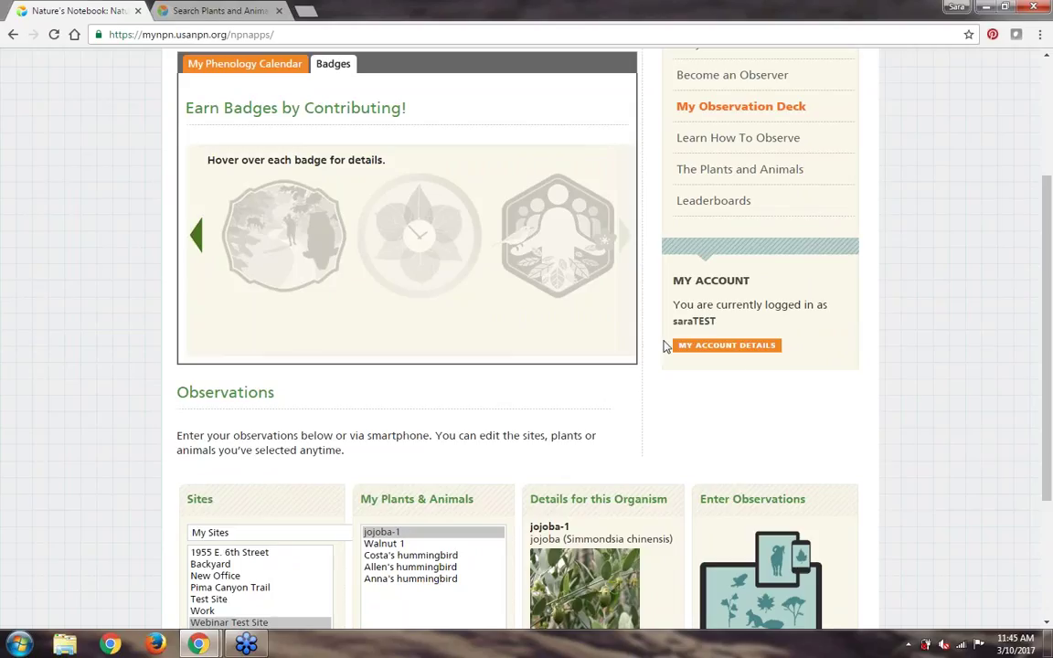
left_click(728, 349)
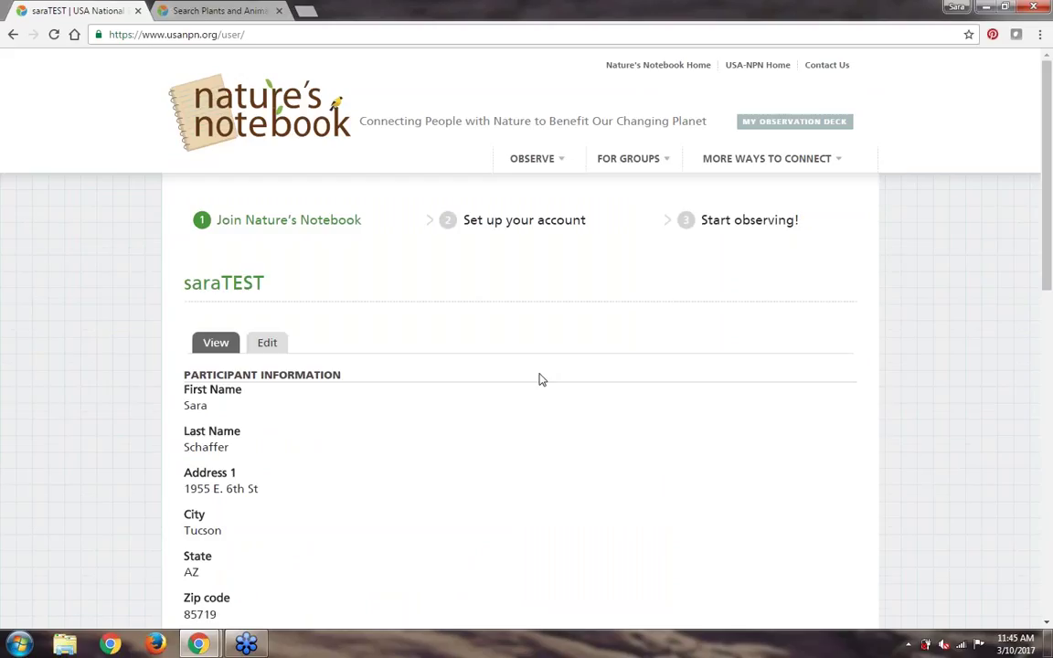
left_click(267, 345)
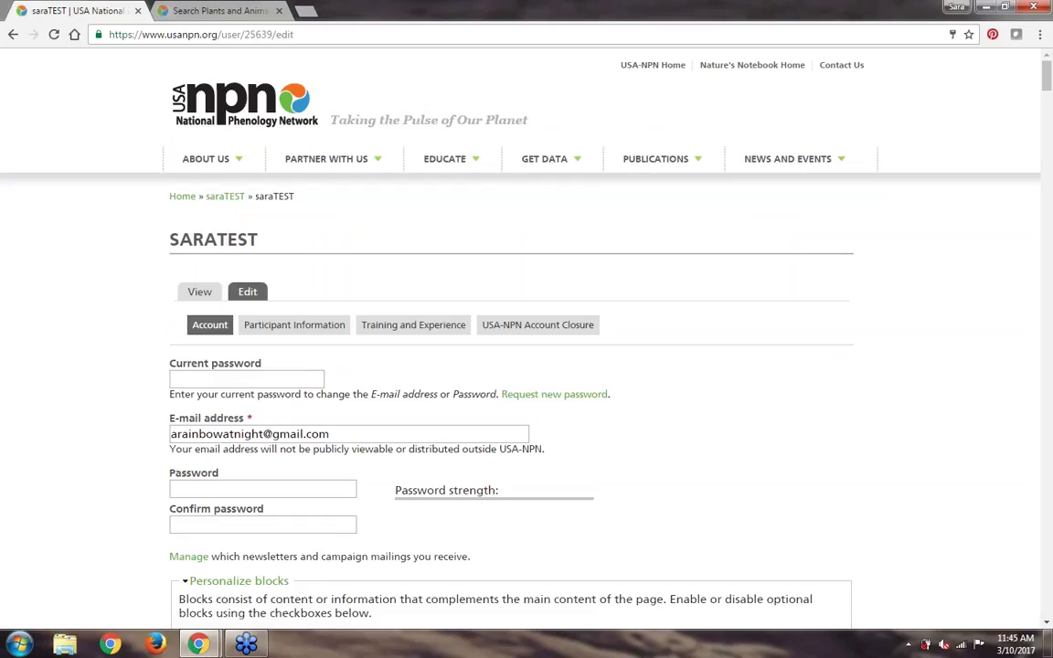
Step: Join the U of A Campus Arboretum group under Tucson Phenology Trail in the account's Partner Groups
scroll(526, 365, "down", 2)
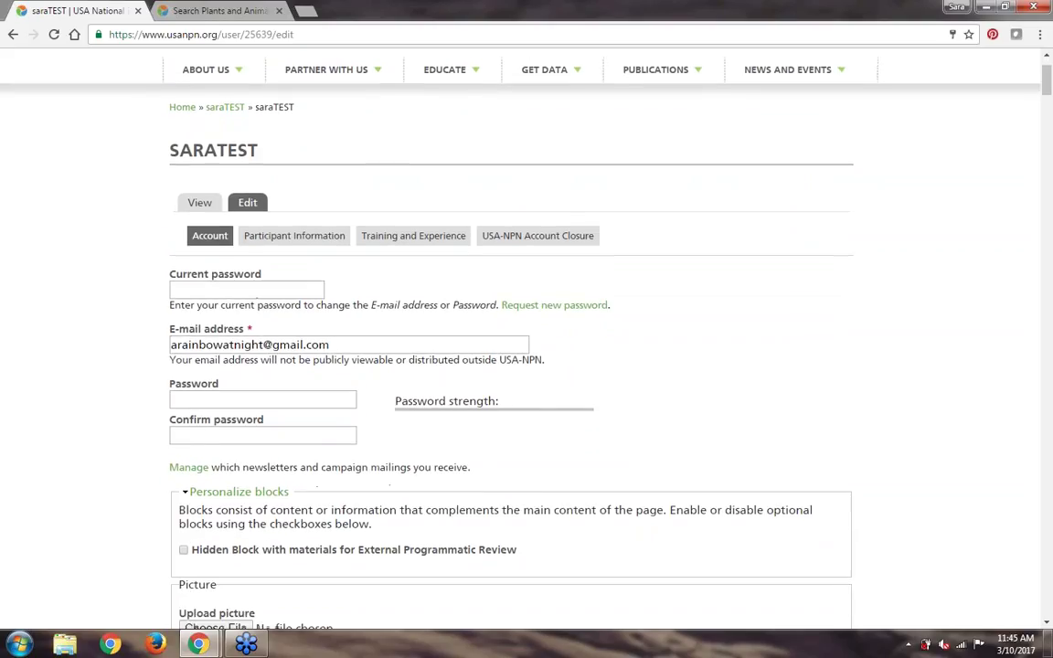
scroll(325, 321, "down", 2)
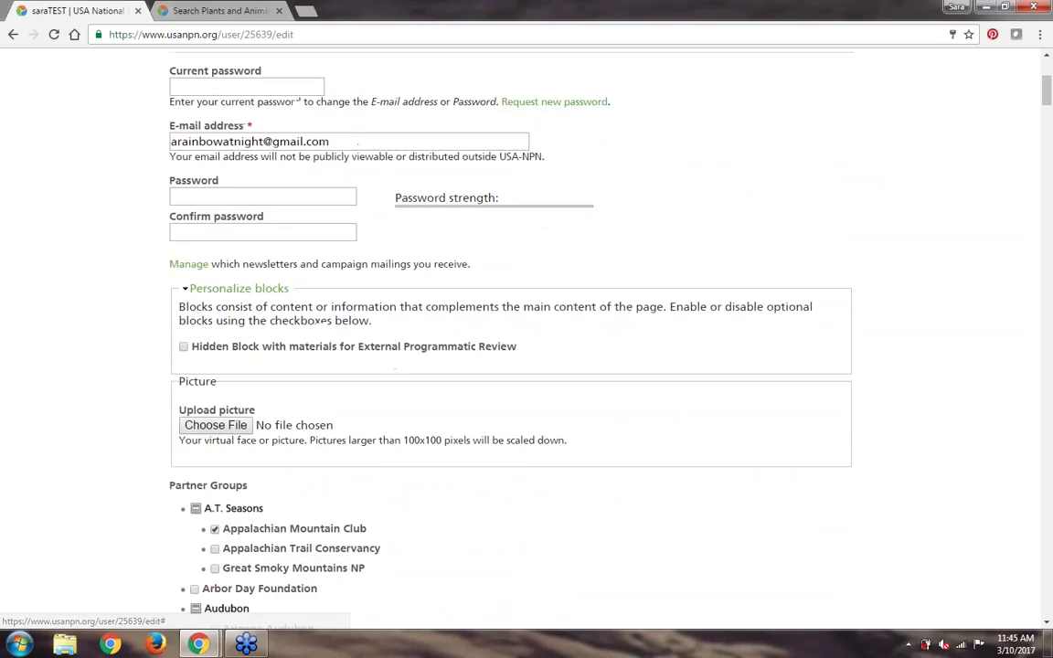
scroll(325, 321, "down", 2)
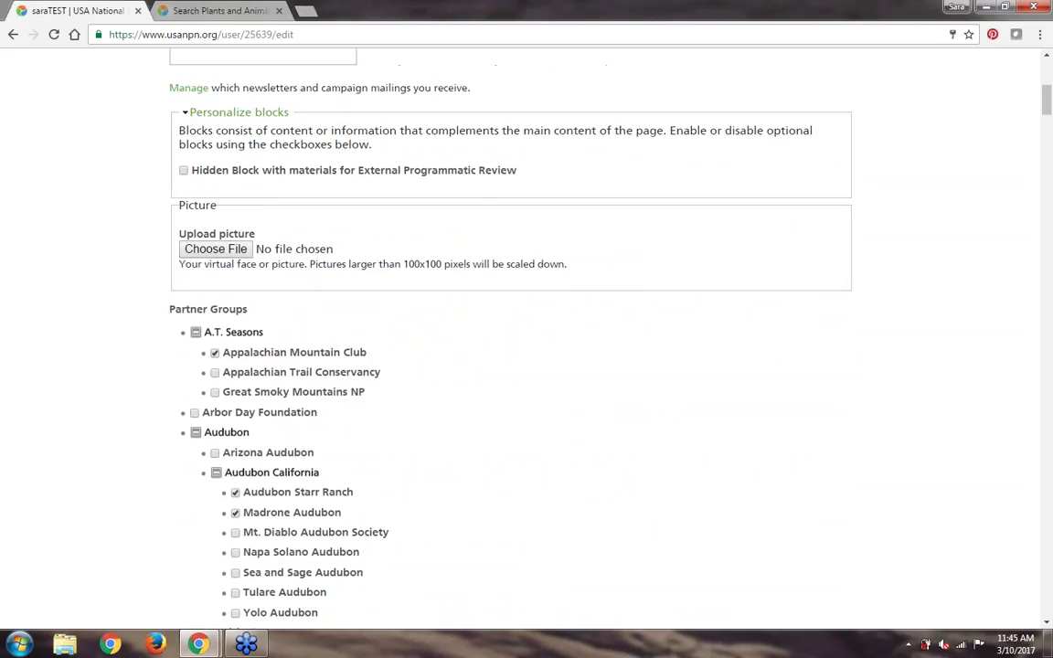
scroll(512, 329, "down", 3)
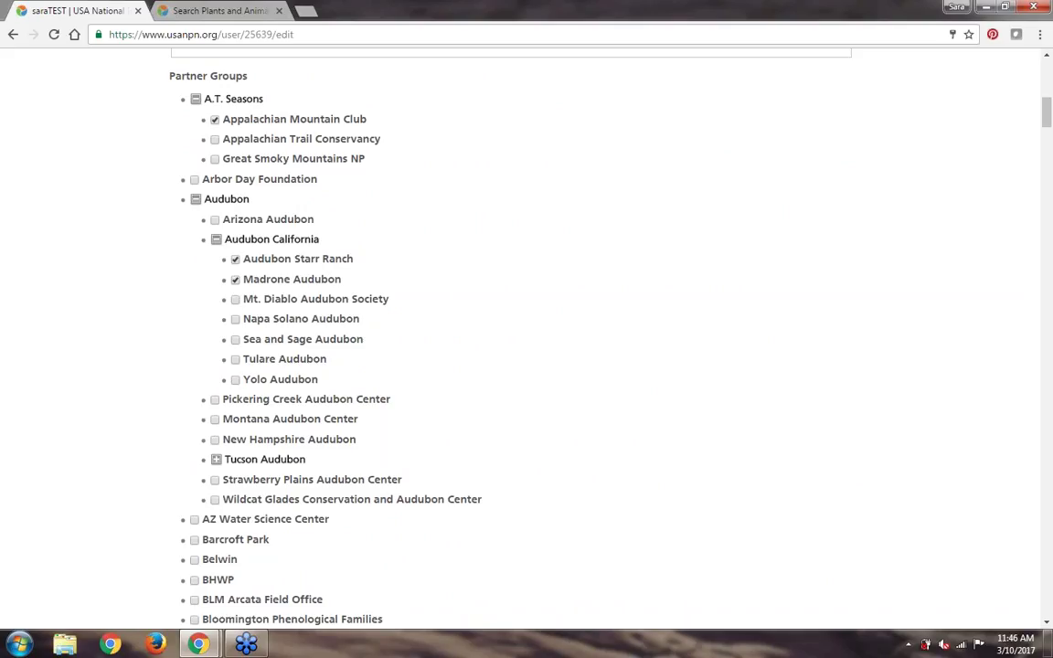
scroll(512, 329, "down", 3)
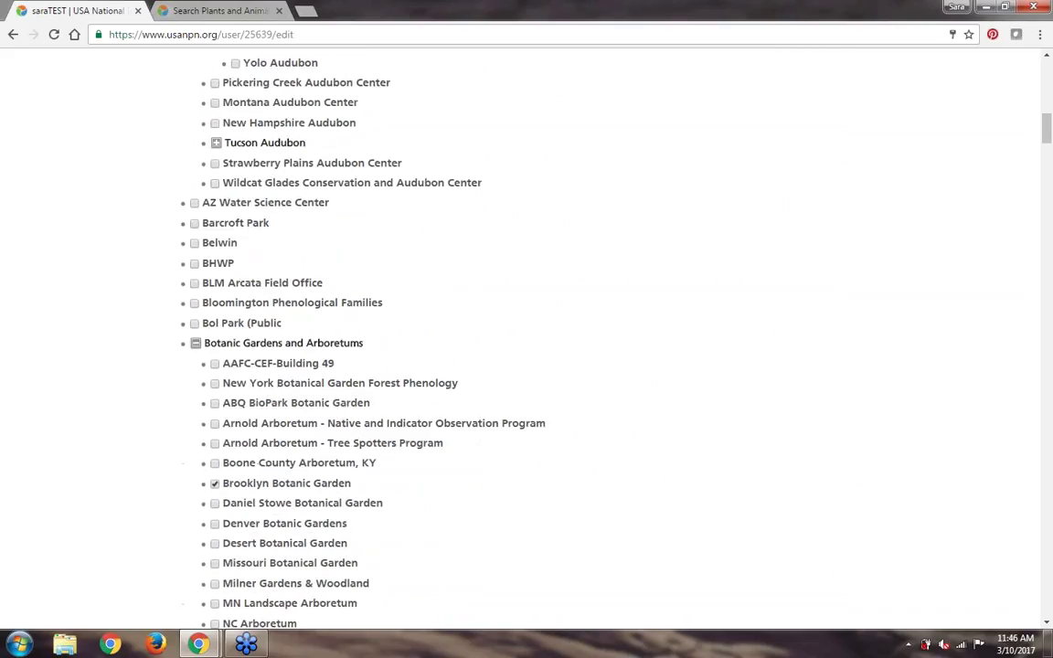
scroll(512, 330, "down", 5)
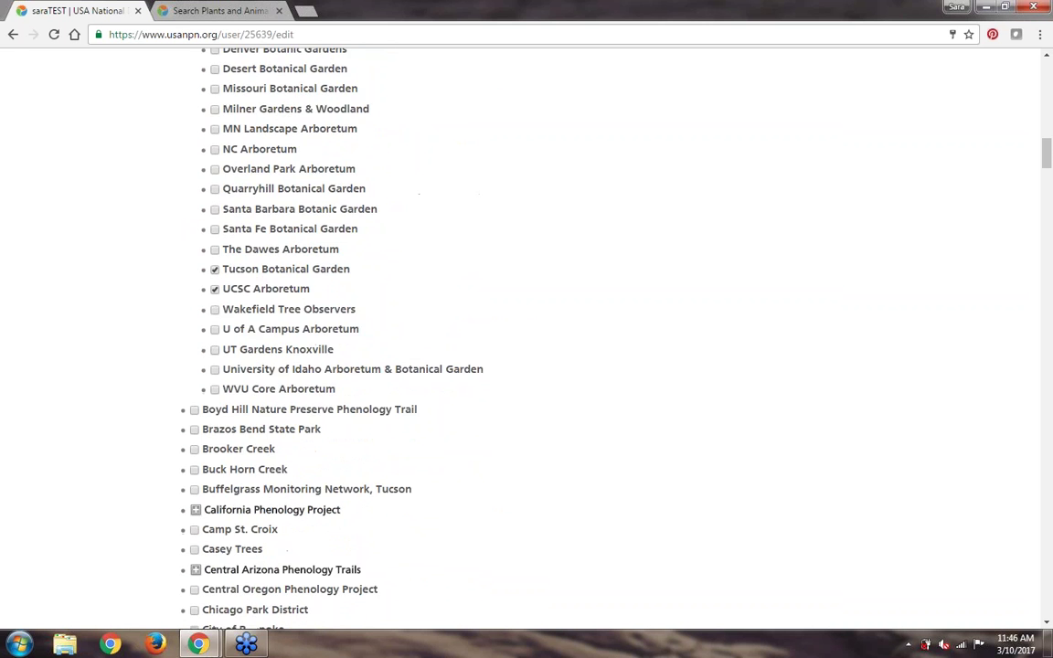
scroll(512, 330, "down", 5)
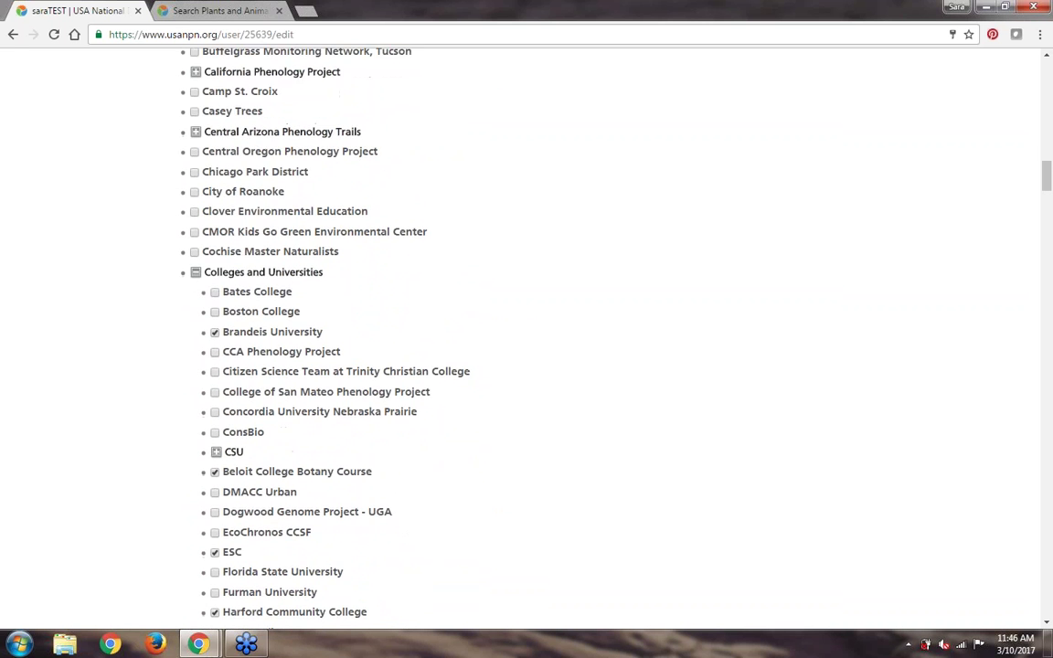
scroll(512, 329, "down", 6)
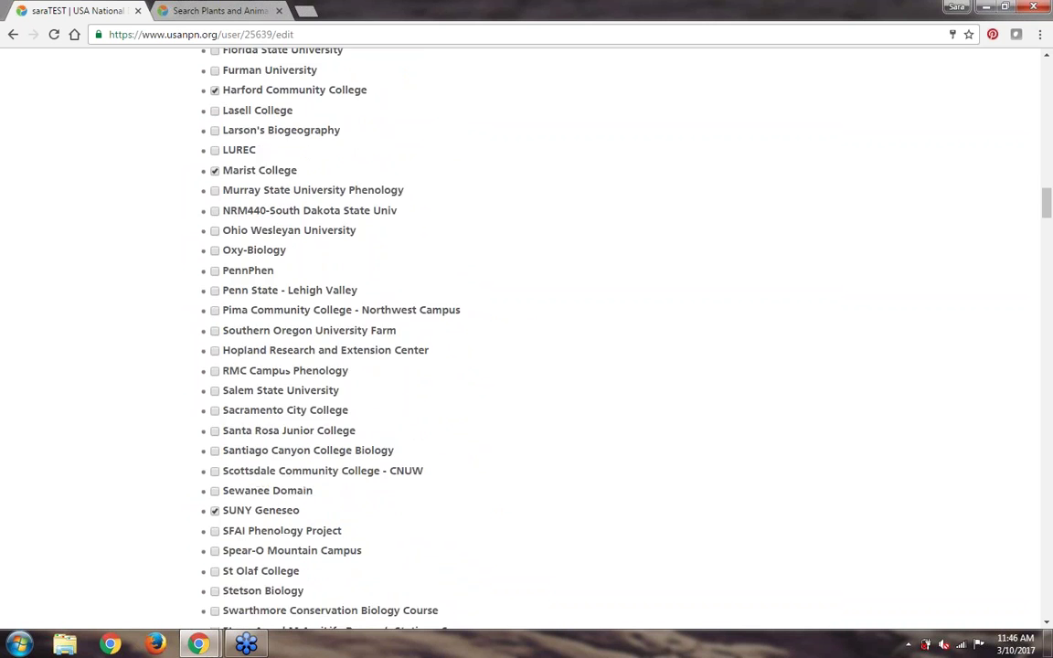
scroll(512, 329, "down", 10)
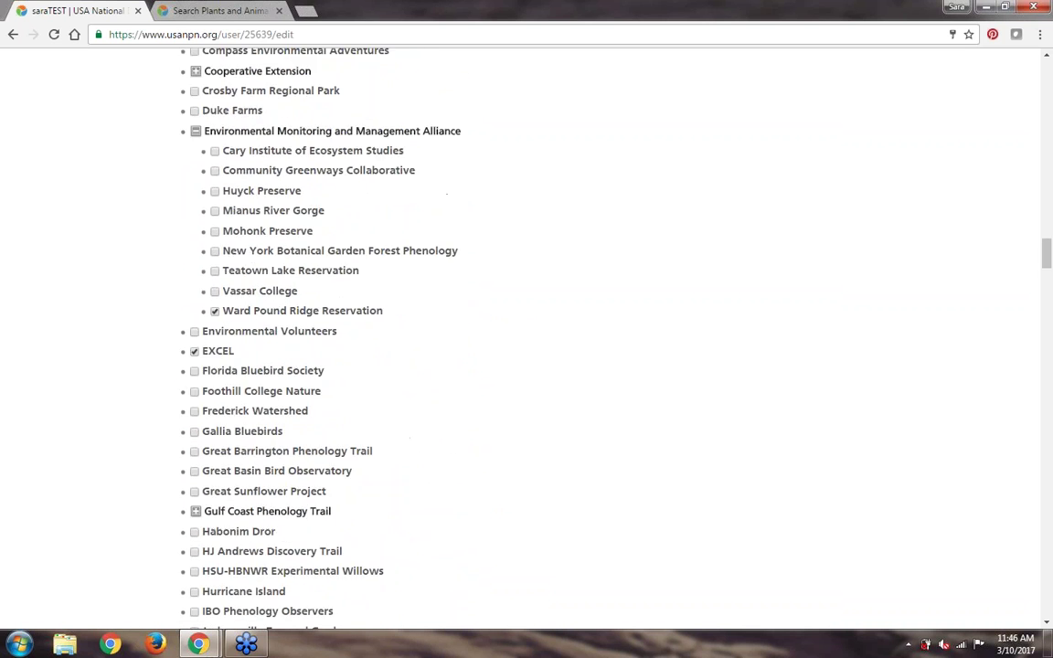
scroll(512, 329, "down", 15)
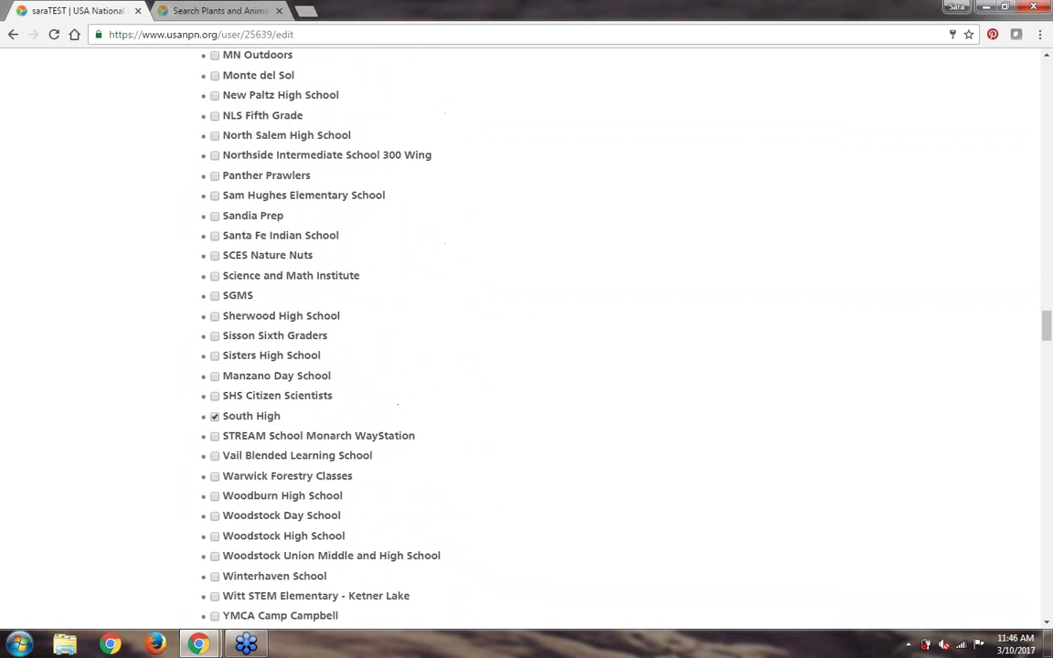
scroll(512, 330, "down", 18)
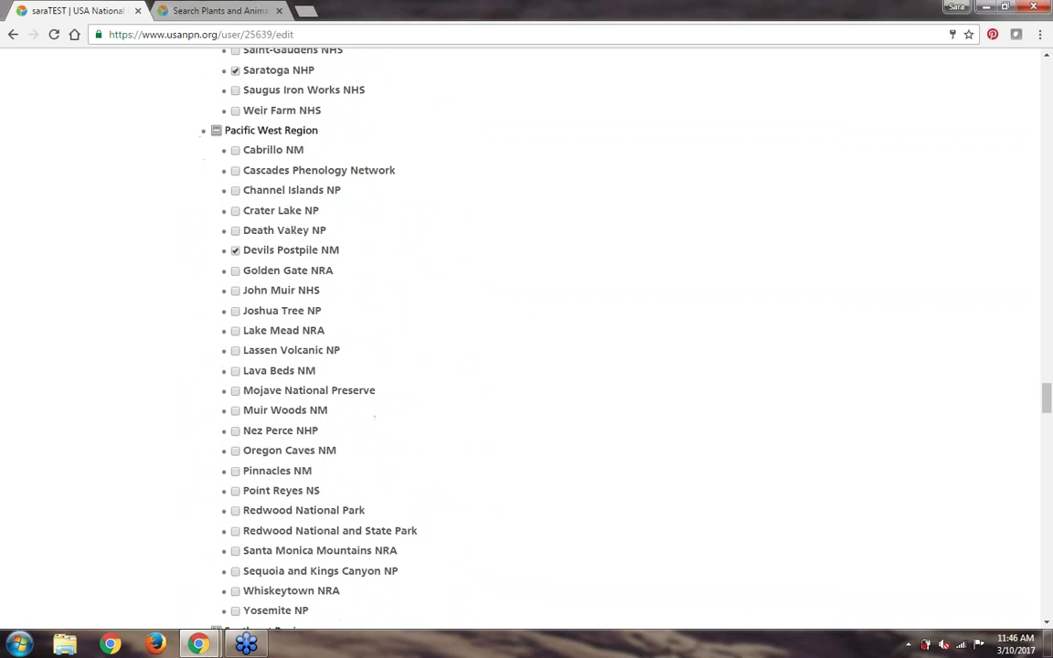
scroll(512, 329, "down", 20)
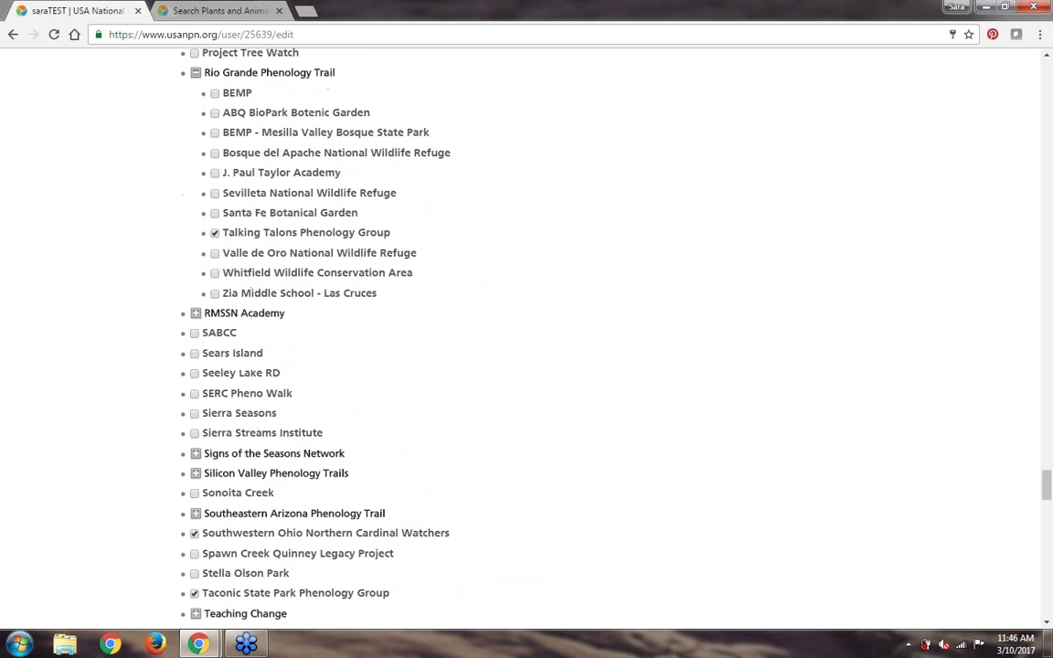
scroll(512, 329, "down", 5)
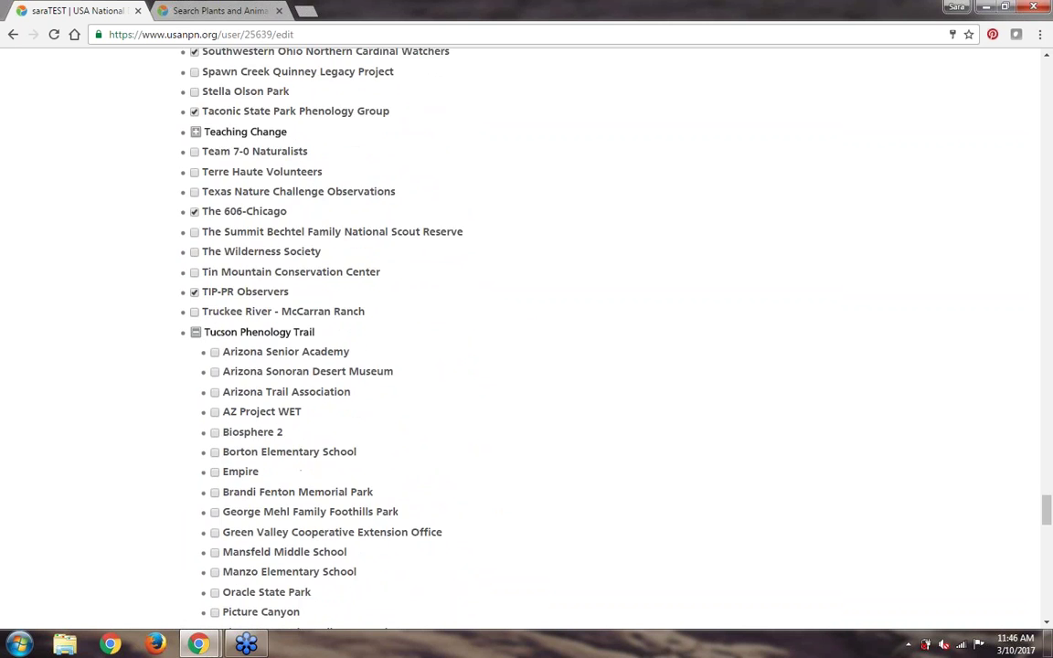
scroll(512, 329, "down", 2)
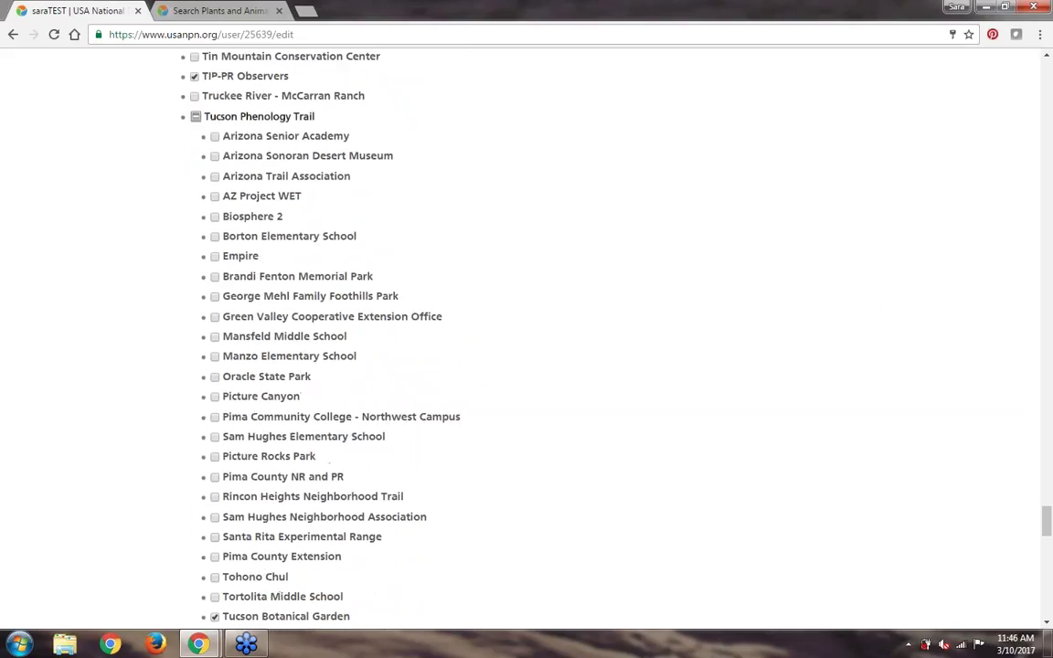
scroll(512, 329, "down", 1)
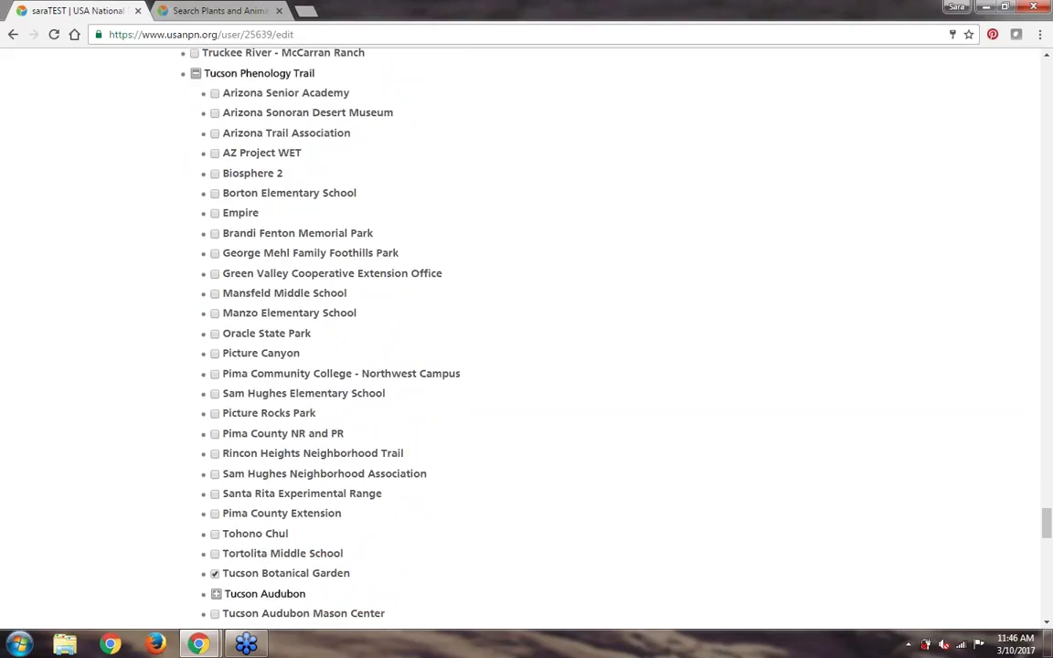
scroll(512, 329, "down", 1)
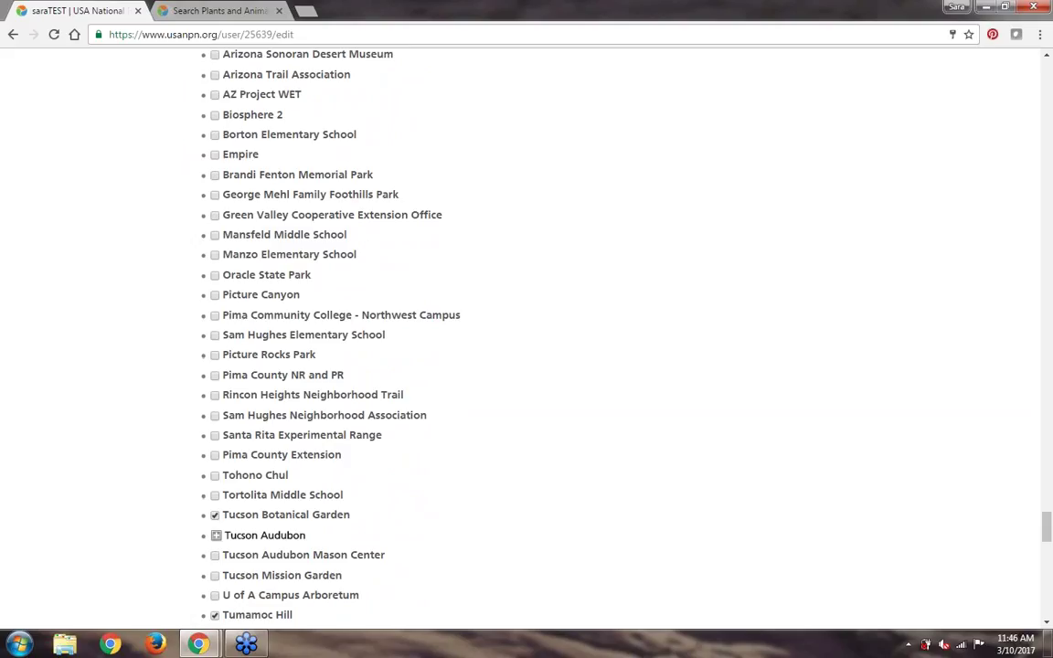
scroll(512, 329, "down", 1)
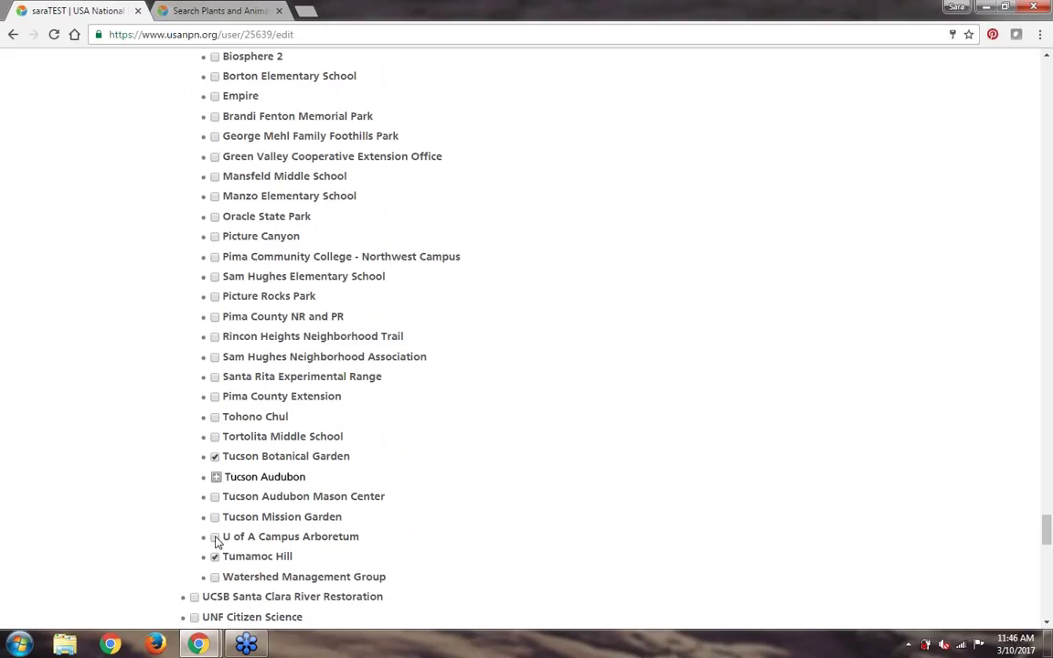
left_click(215, 537)
Step: Save the account's partner group selection
scroll(667, 533, "down", 7)
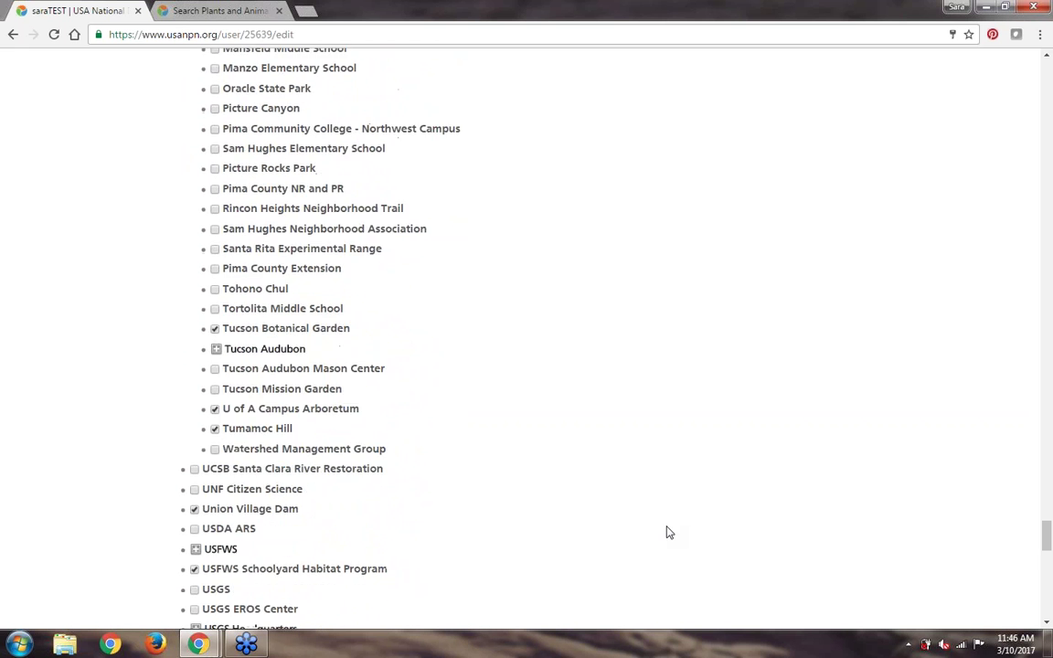
scroll(668, 533, "down", 6)
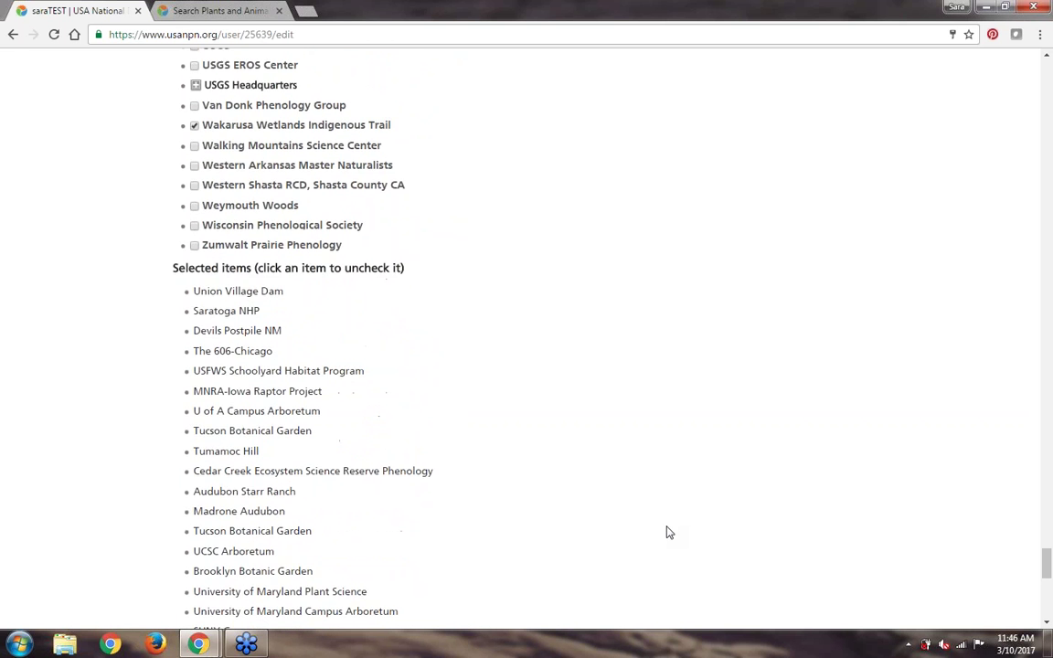
scroll(668, 533, "down", 8)
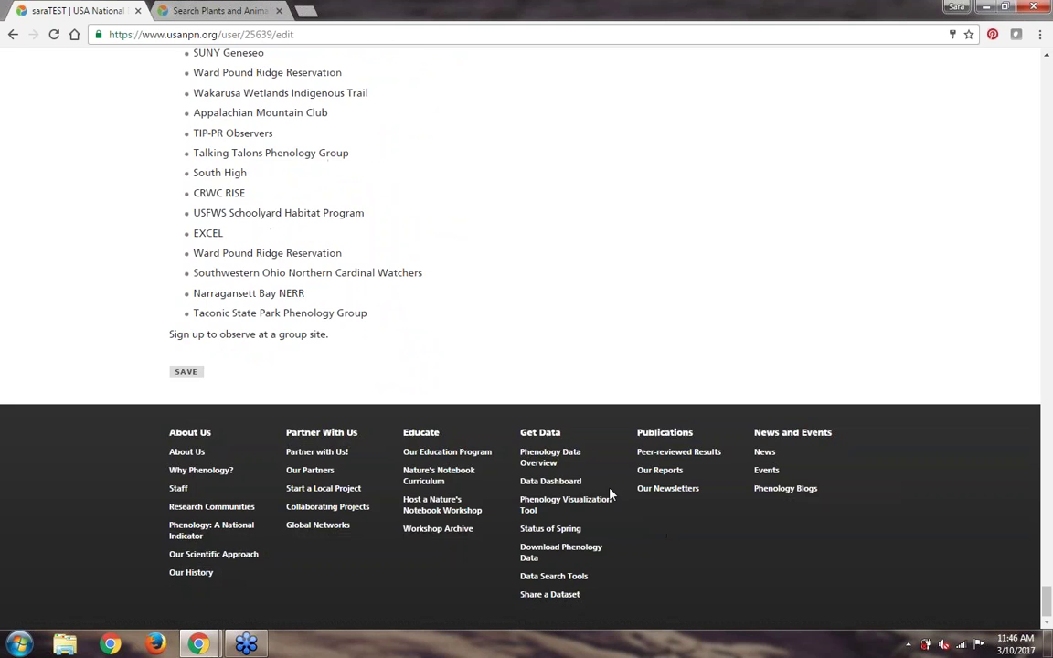
left_click(185, 372)
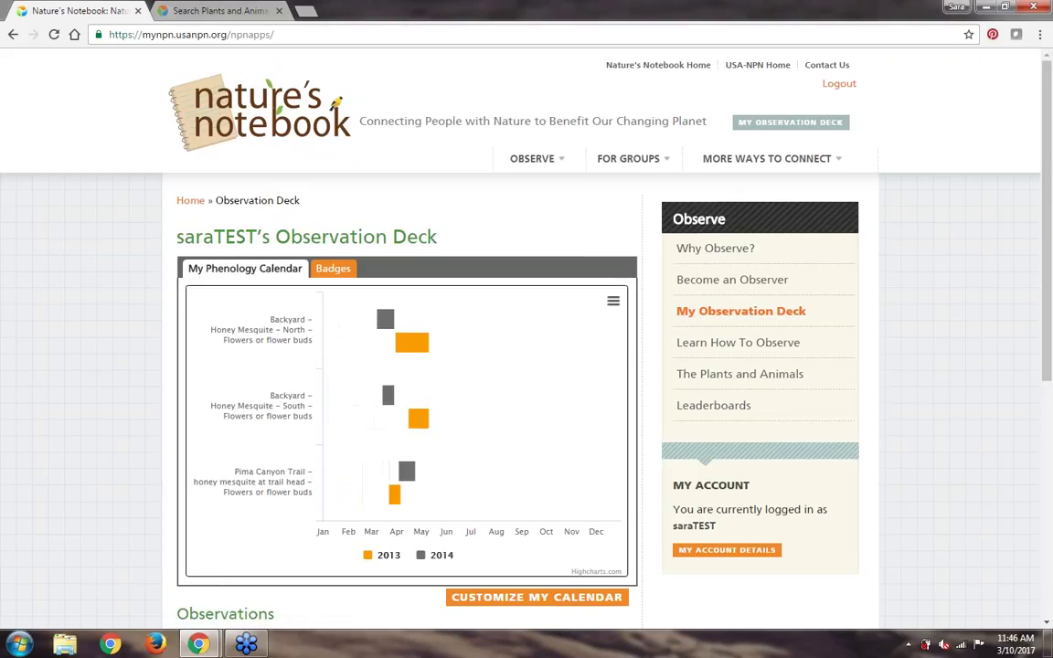
Step: Switch the Observation Deck's Sites list from personal sites to the U of A Campus Arboretum group
scroll(526, 339, "down", 5)
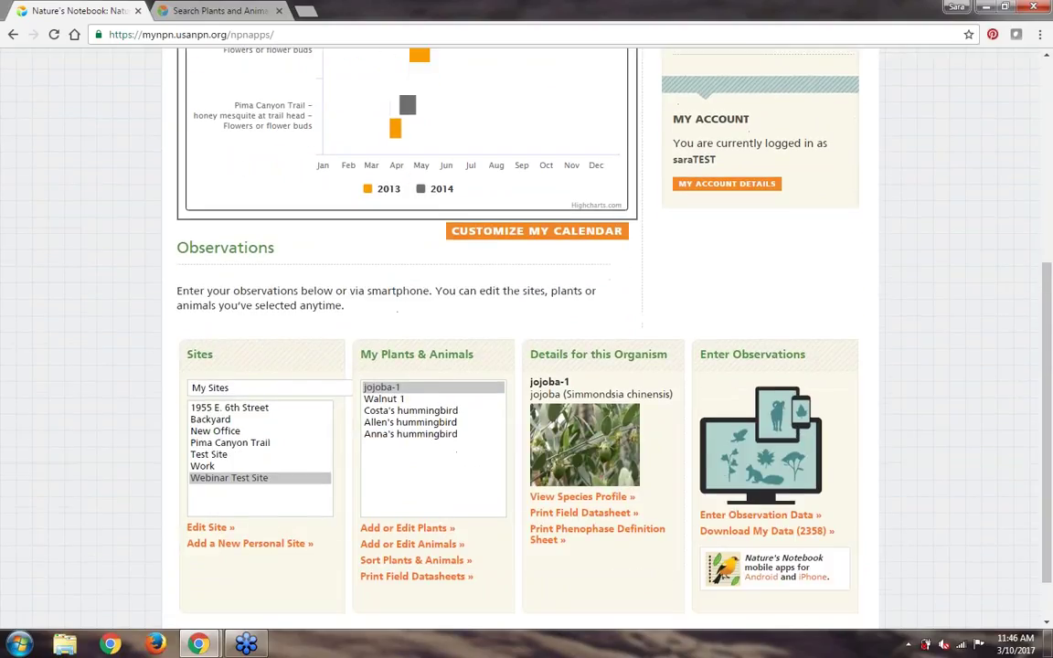
left_click(212, 372)
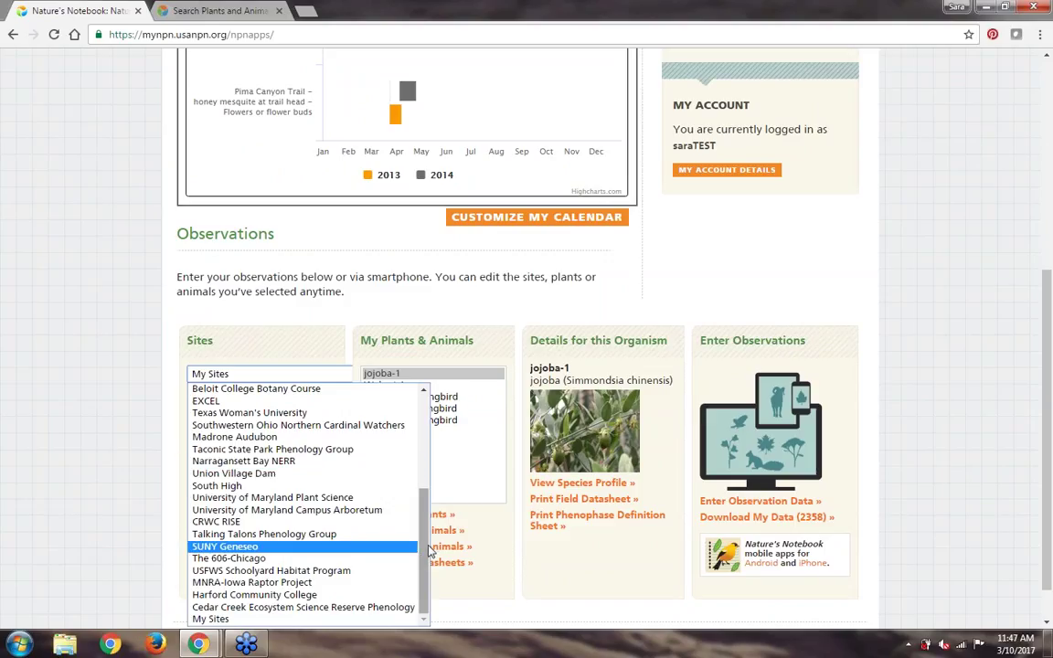
left_click_drag(420, 548, 426, 427)
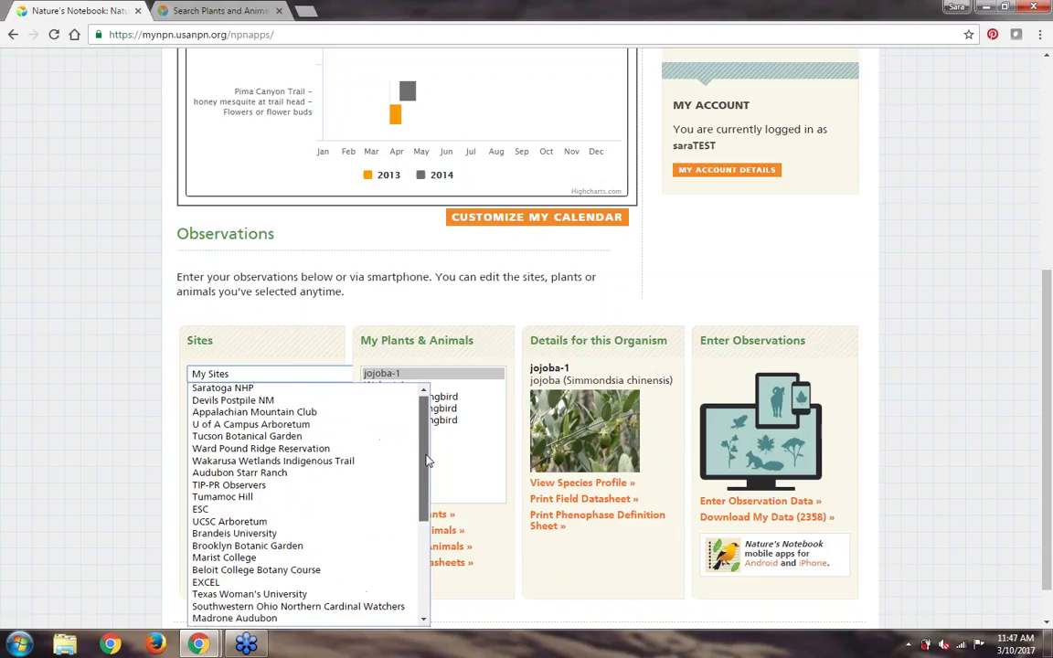
left_click(363, 426)
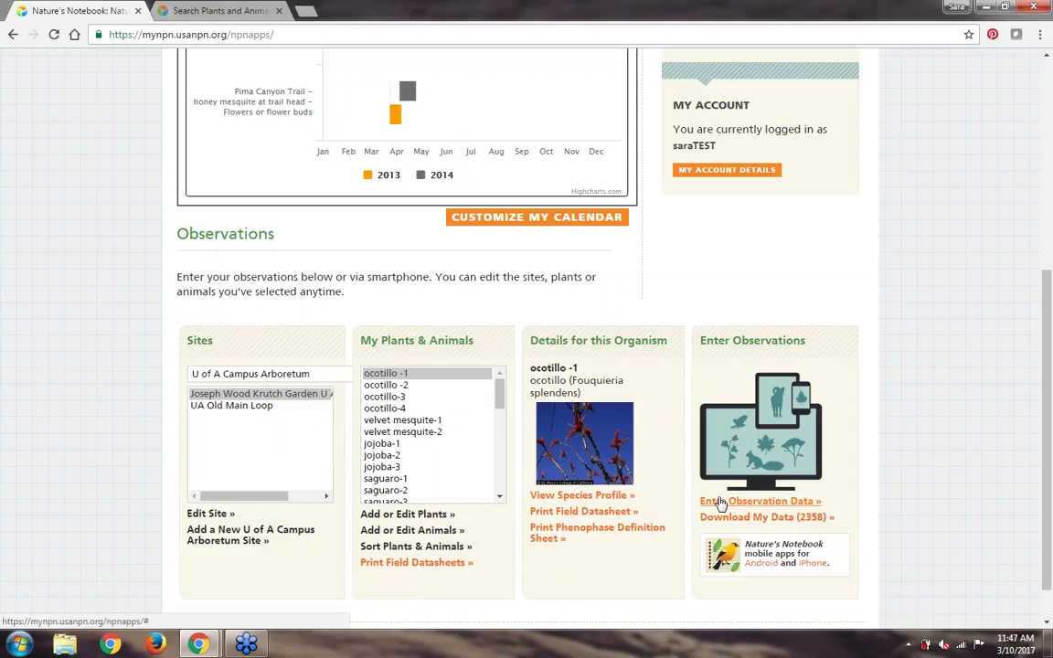
Step: View the plants at the group's Joseph Wood Krutch Garden and UA Old Main Loop sites, ending on UA Old Main Loop
left_click(229, 410)
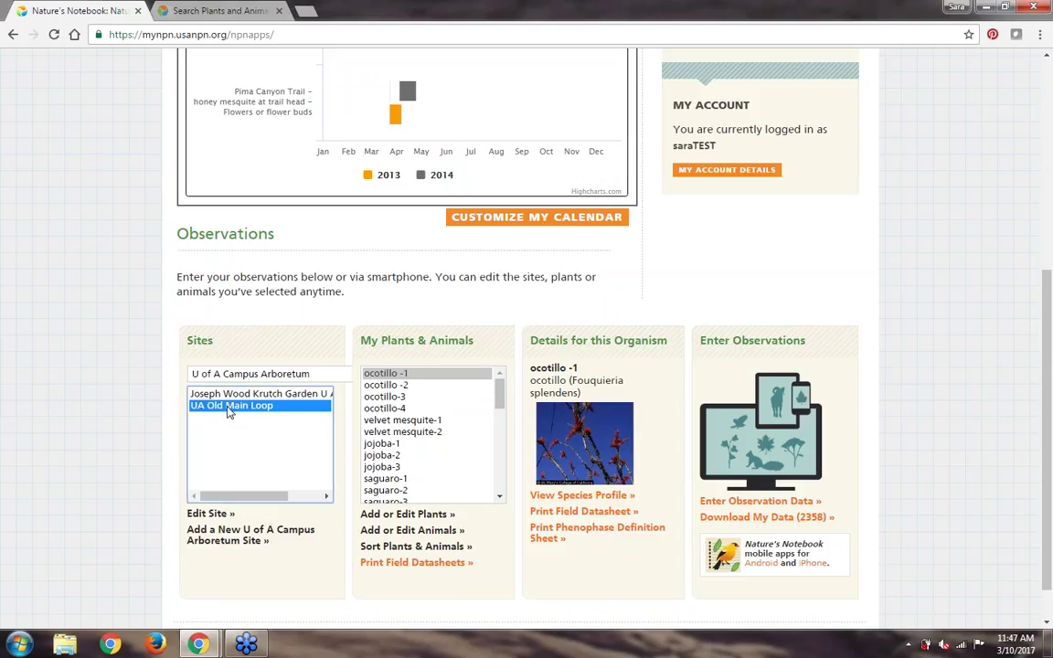
left_click(230, 397)
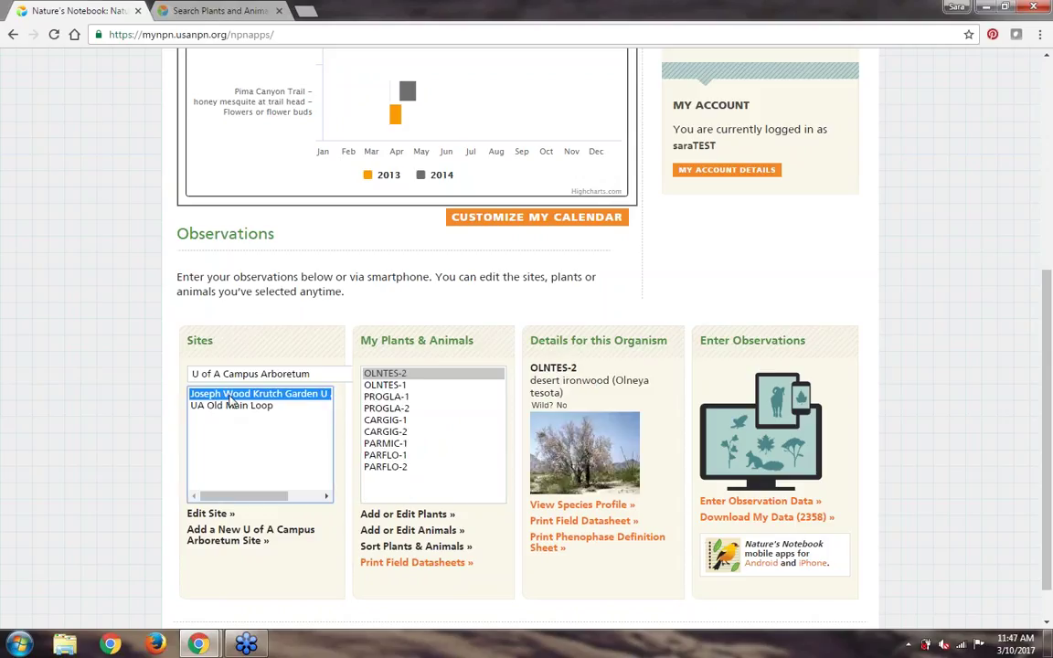
left_click(233, 409)
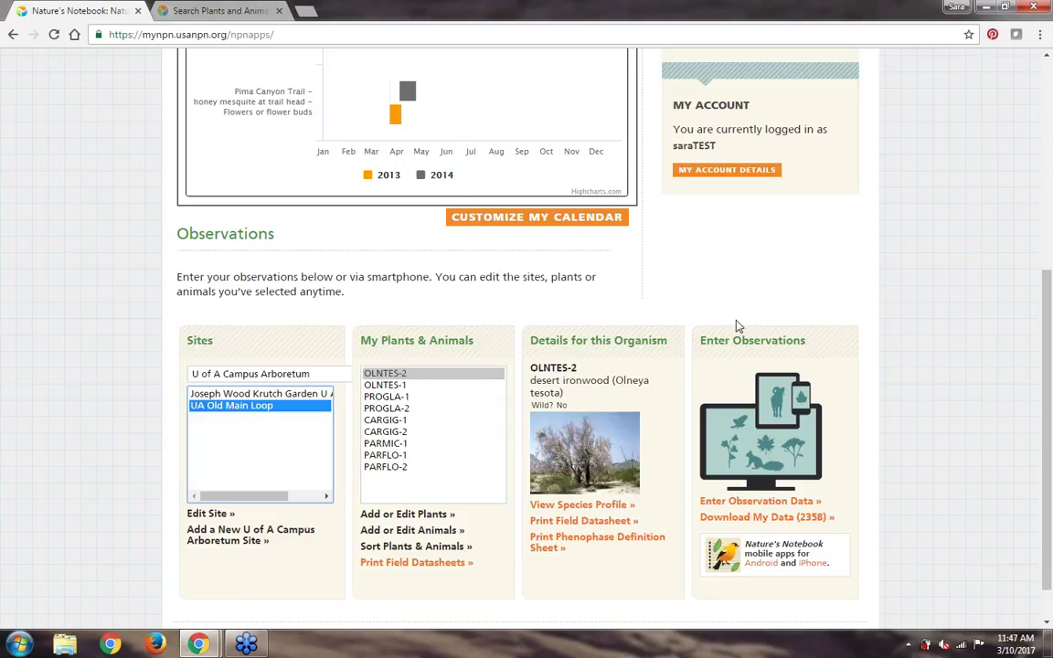
left_click(739, 292)
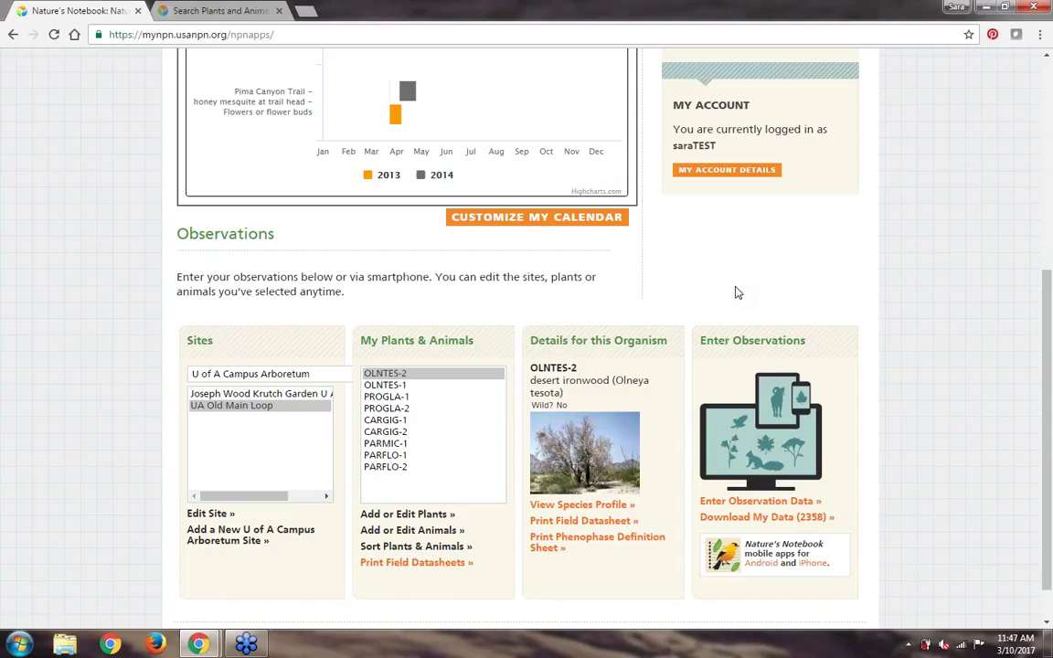
Step: Switch the site list back to My Sites and open observation entry for Pima Canyon Trail
left_click(224, 380)
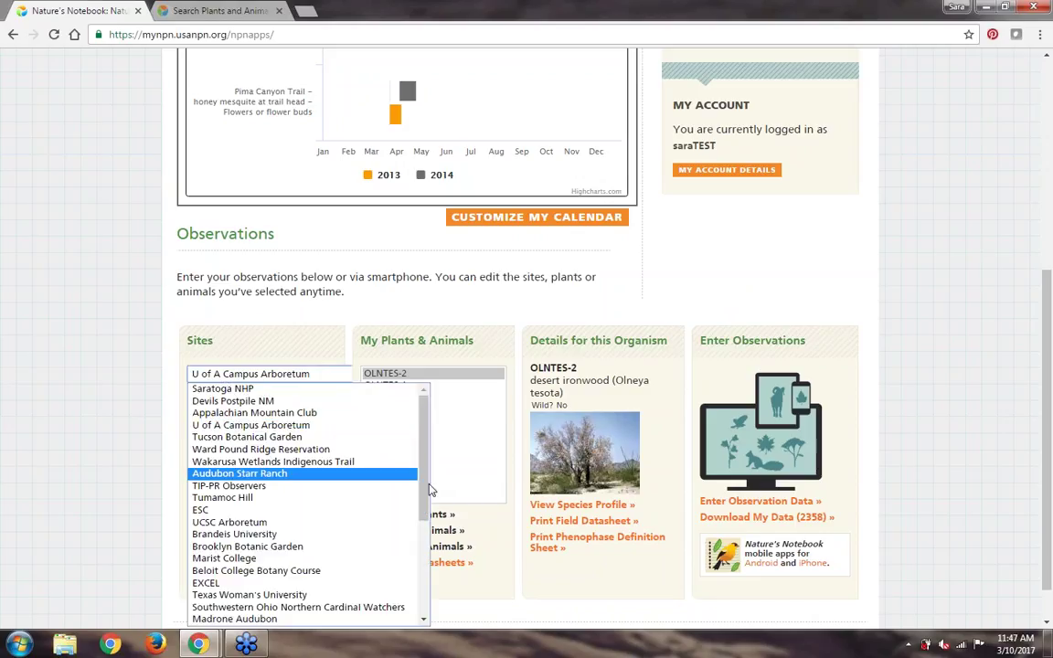
left_click_drag(423, 489, 423, 585)
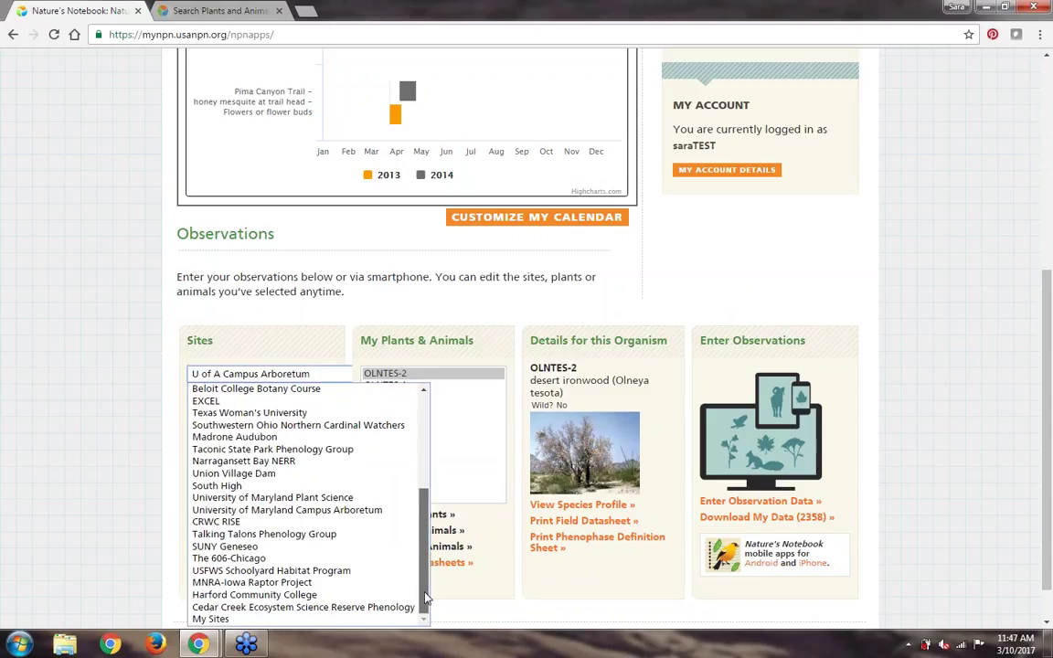
left_click(399, 619)
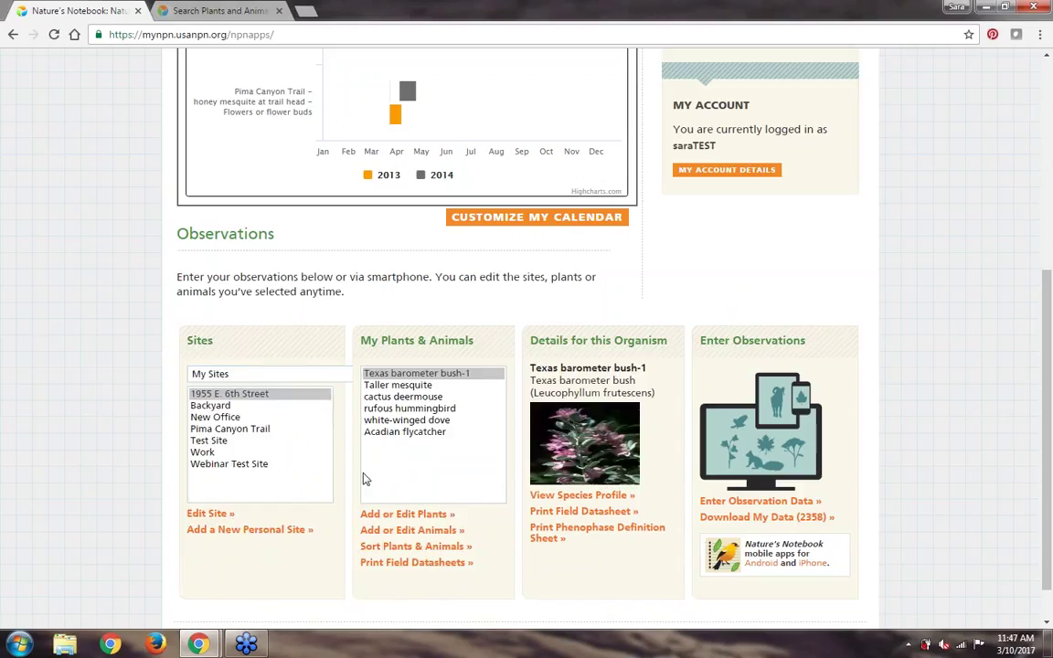
left_click(234, 430)
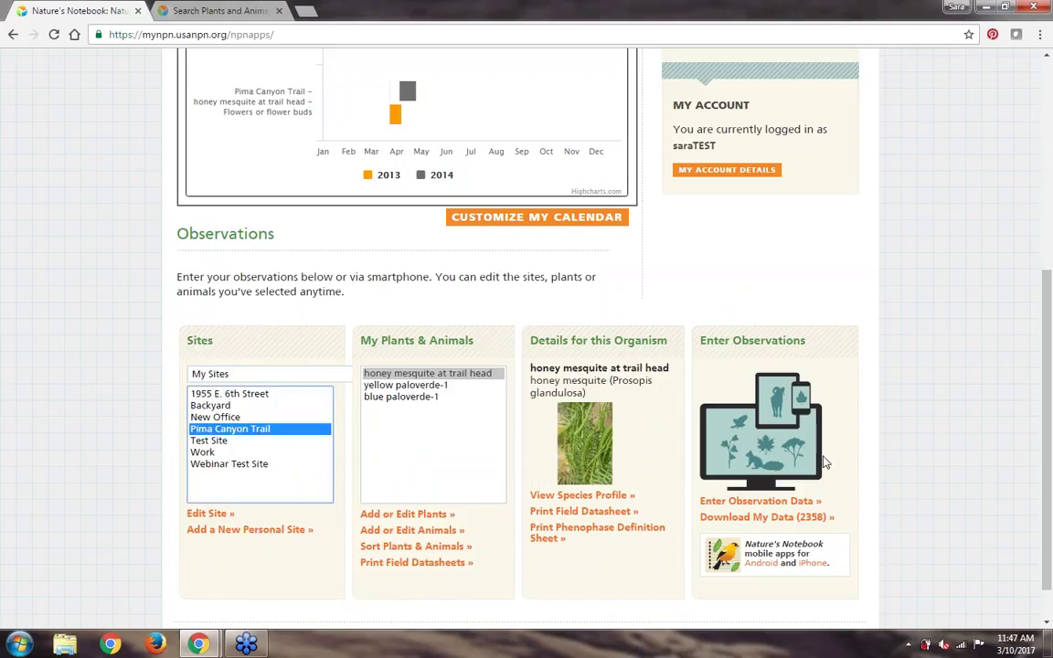
left_click(768, 501)
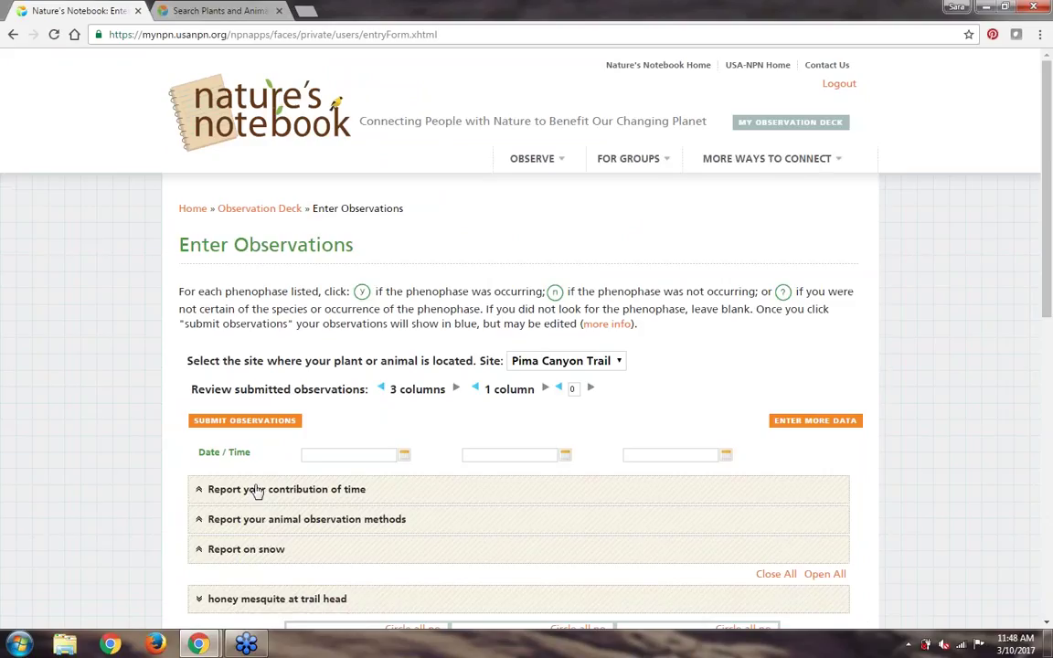
Step: Step back through Pima Canyon Trail's submitted observations three columns at a time to 04/27/2014 through 05/09/2014
scroll(257, 492, "down", 1)
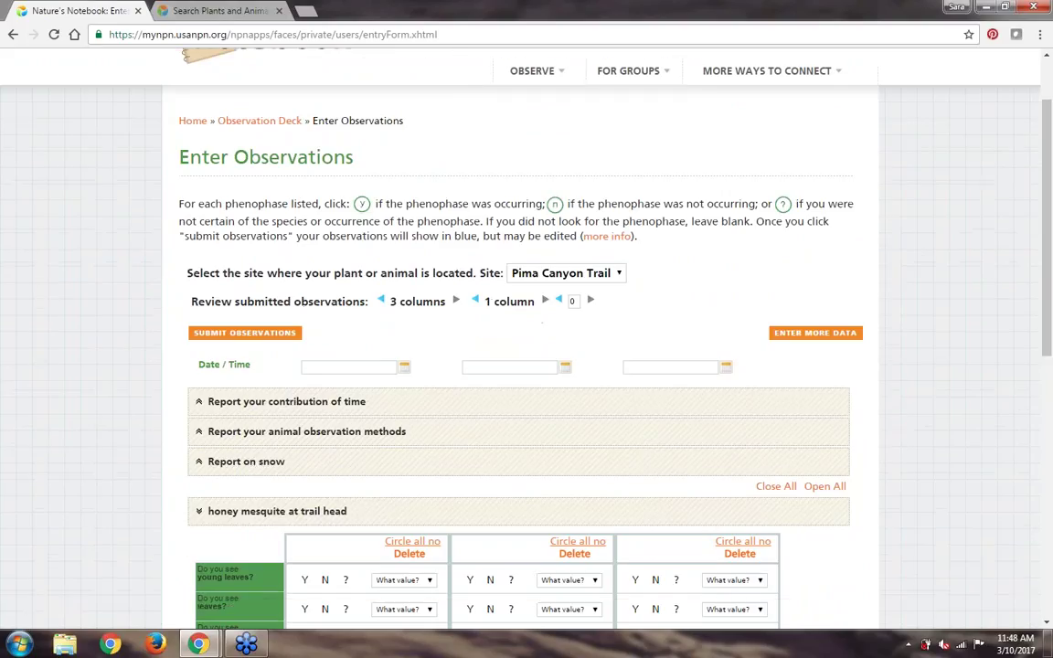
scroll(341, 168, "down", 1)
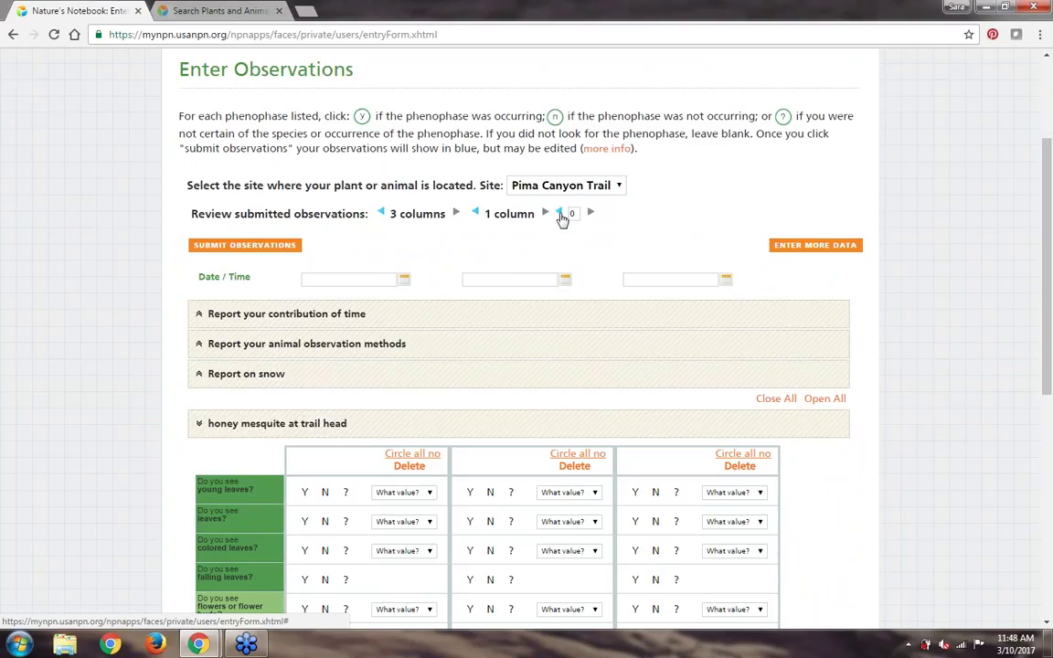
left_click(382, 212)
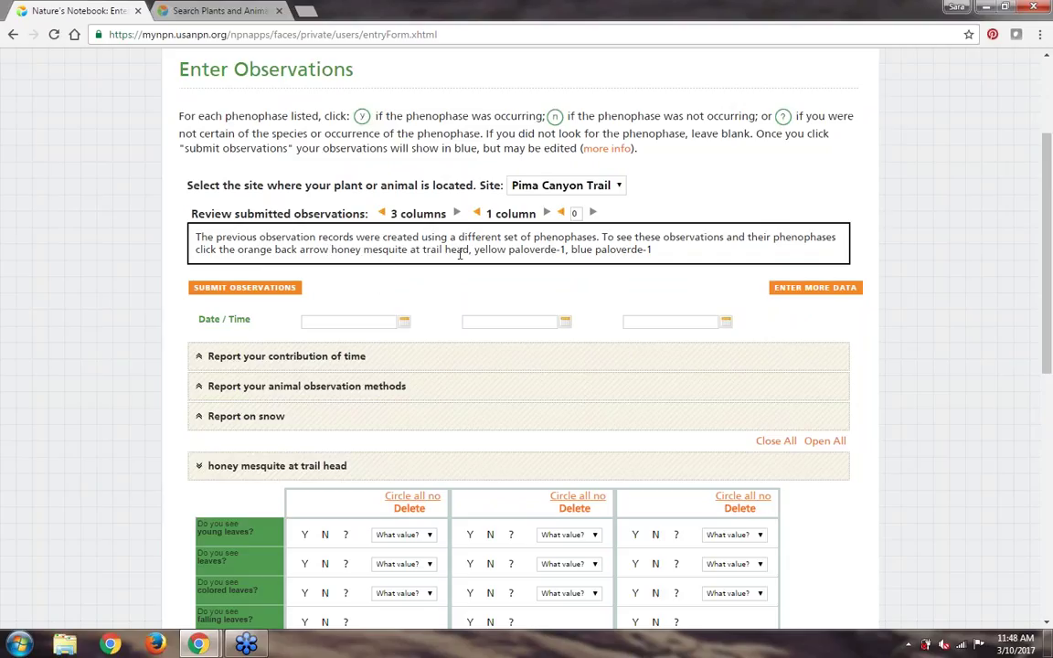
left_click(381, 213)
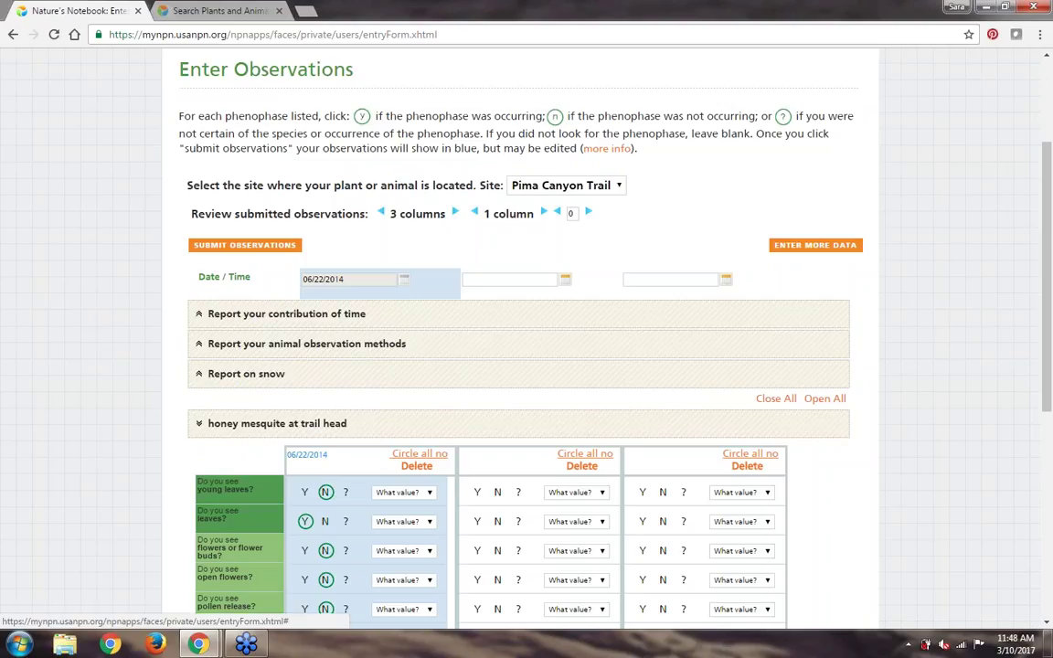
left_click(381, 213)
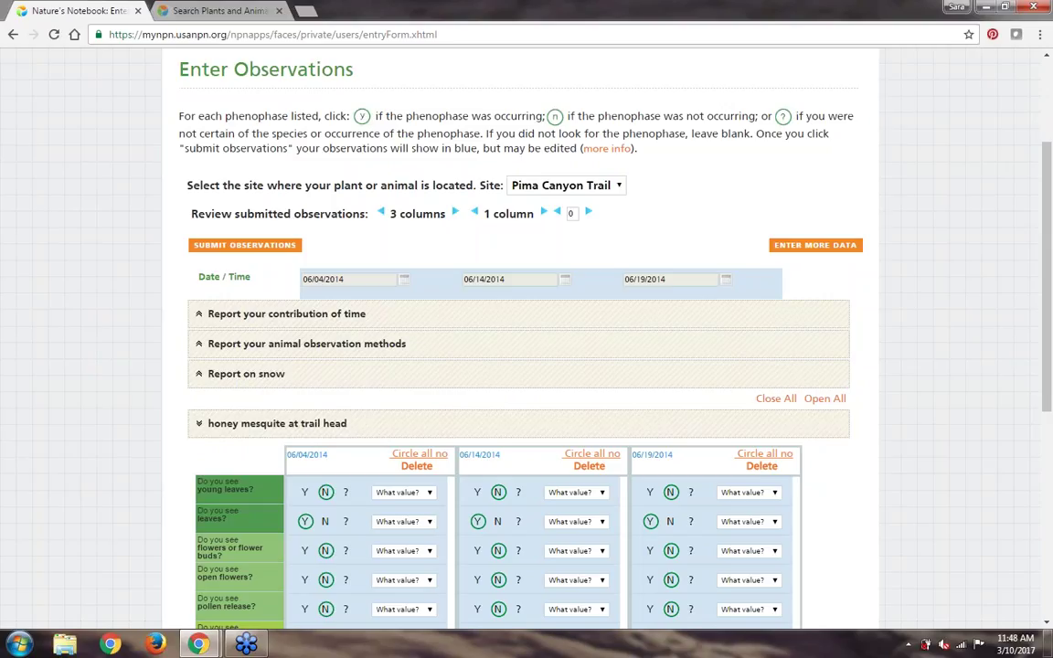
left_click(381, 213)
left_click(382, 213)
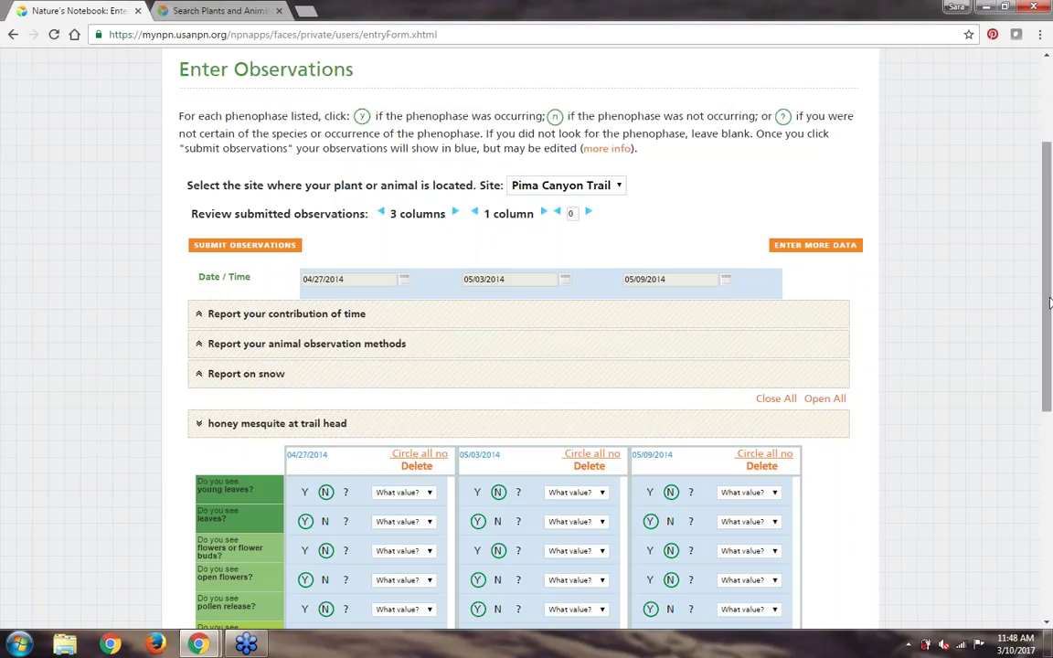
Step: Examine the honey mesquite's submitted phenophase answers and the date and Delete controls of the 05/09/2014 record
left_click_drag(1050, 302, 1050, 404)
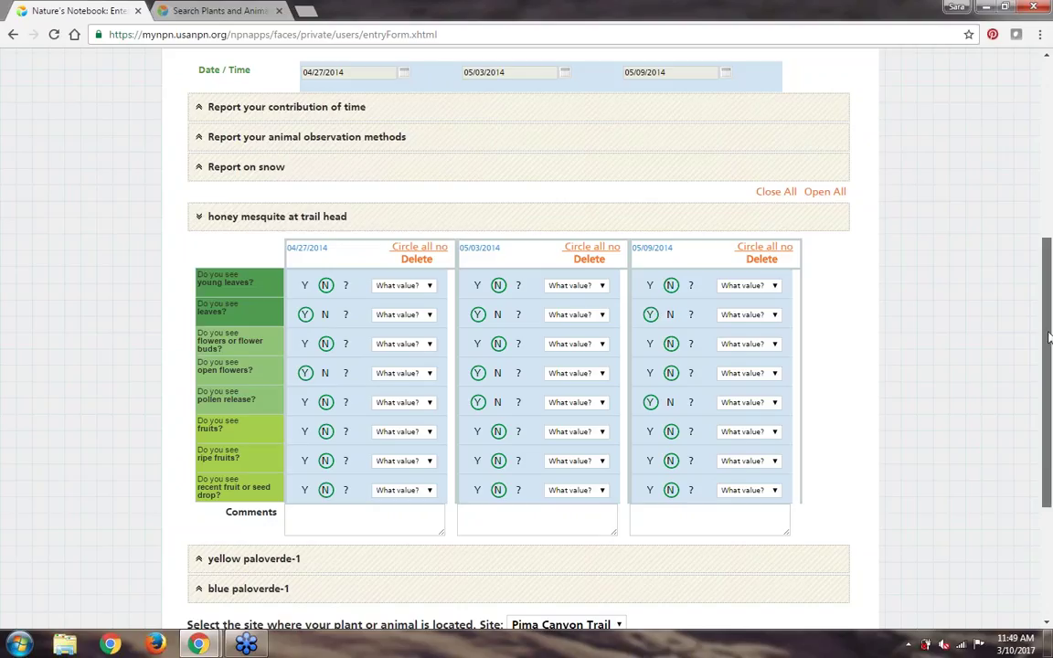
left_click_drag(1048, 355, 1048, 302)
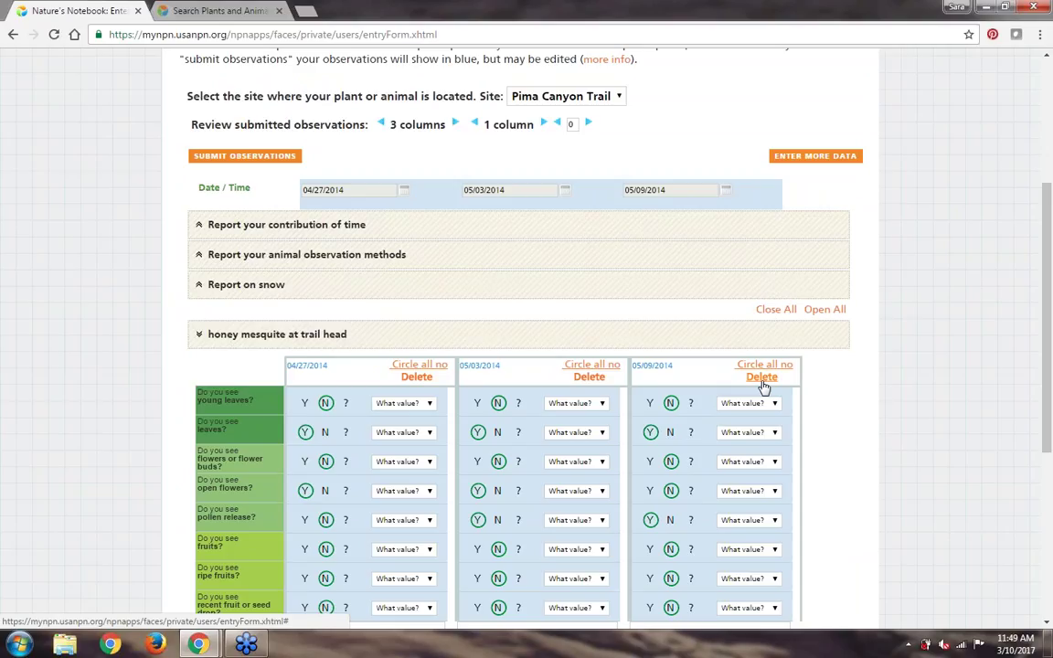
double_click(640, 190)
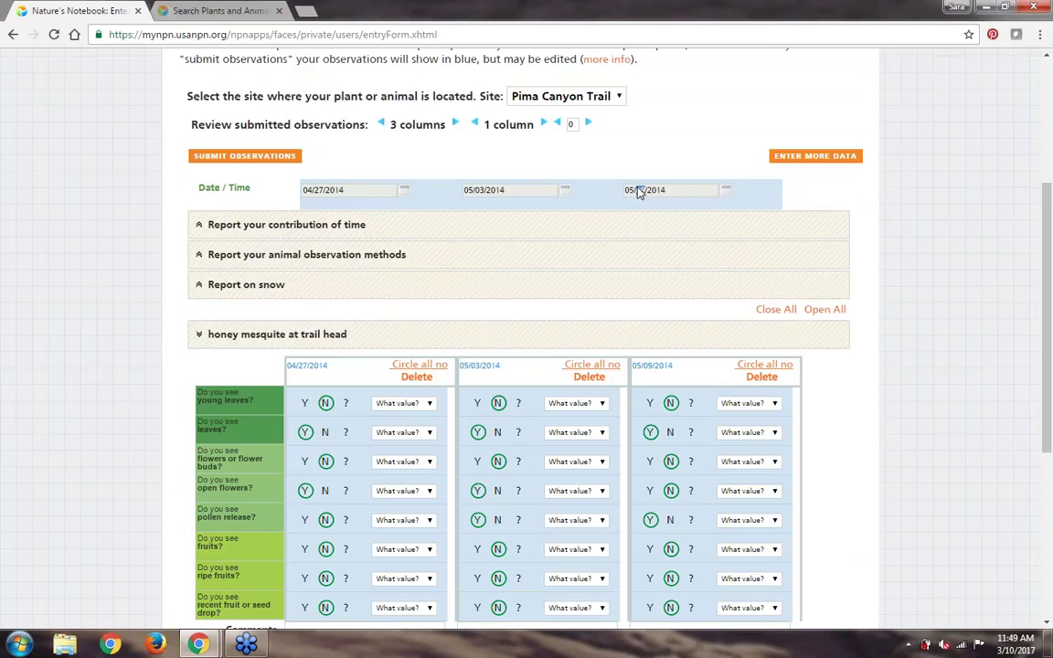
left_click(762, 377)
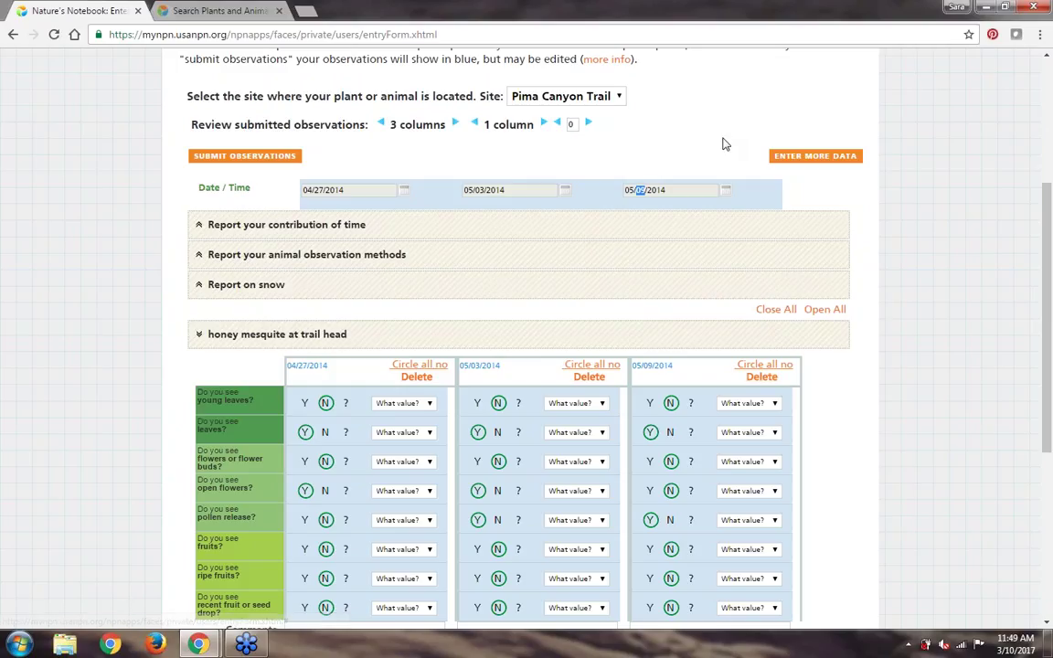
Step: Return to the Observation Deck and open the animal checklist for Webinar Test Site
scroll(722, 144, "up", 5)
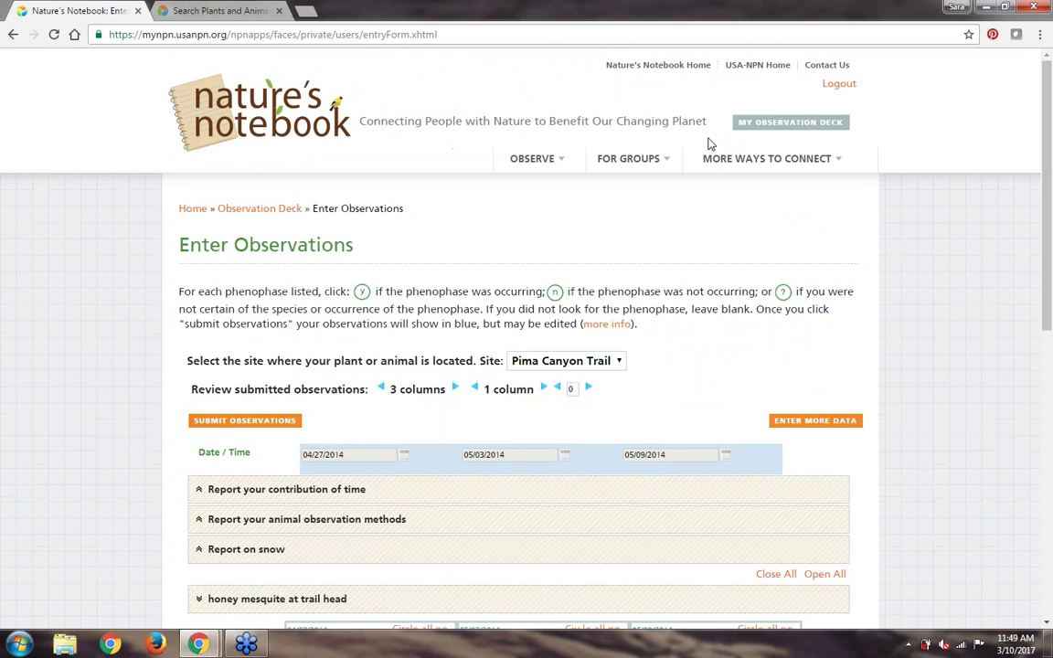
left_click(790, 122)
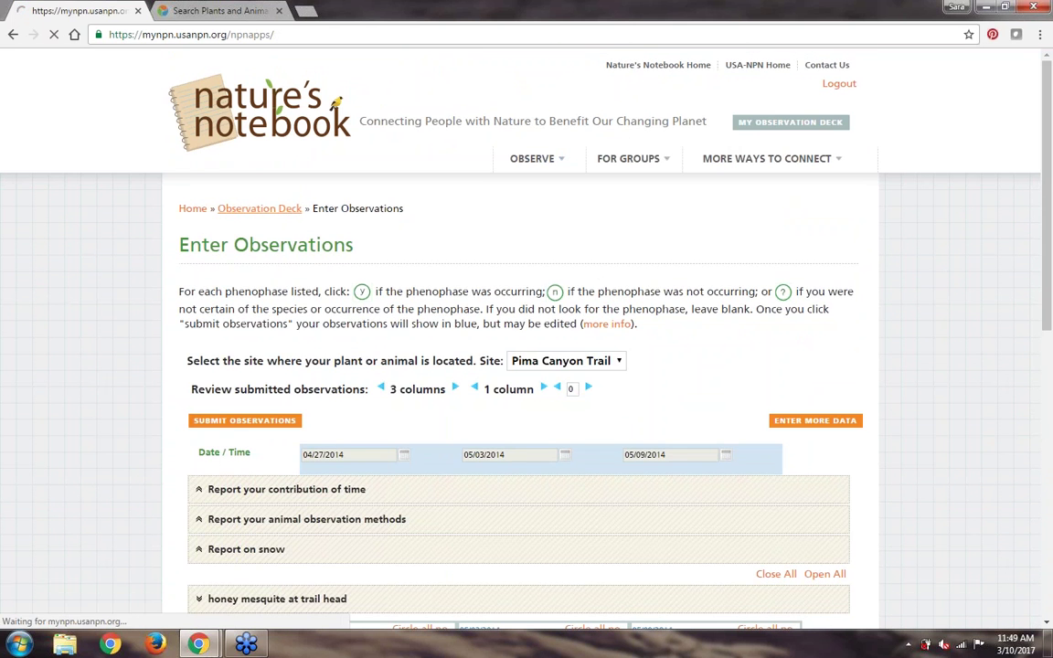
scroll(983, 319, "down", 3)
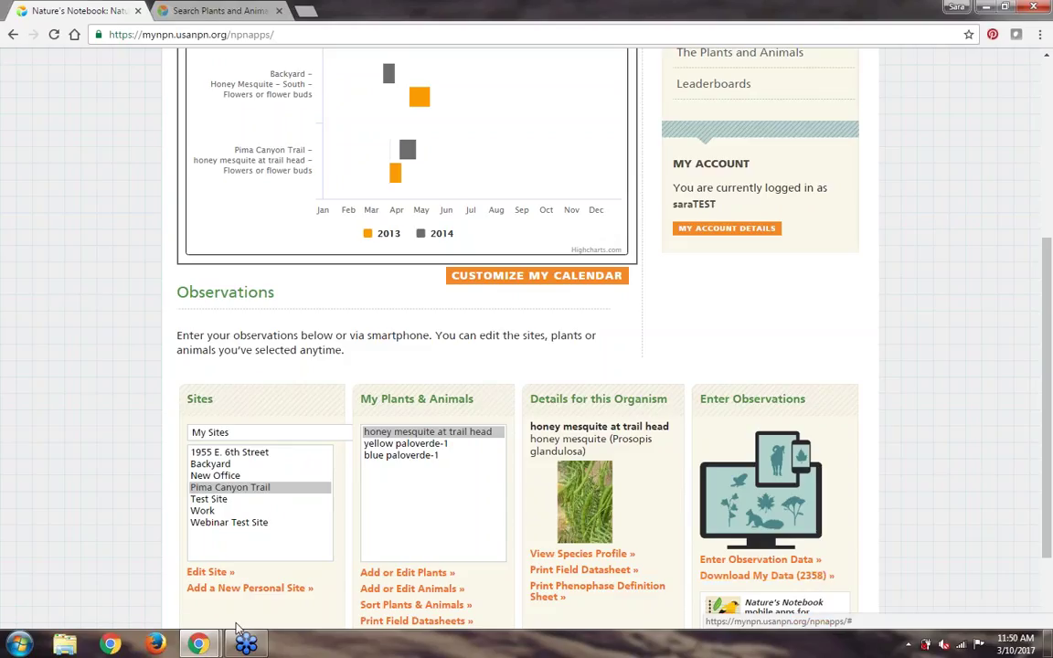
left_click(219, 525)
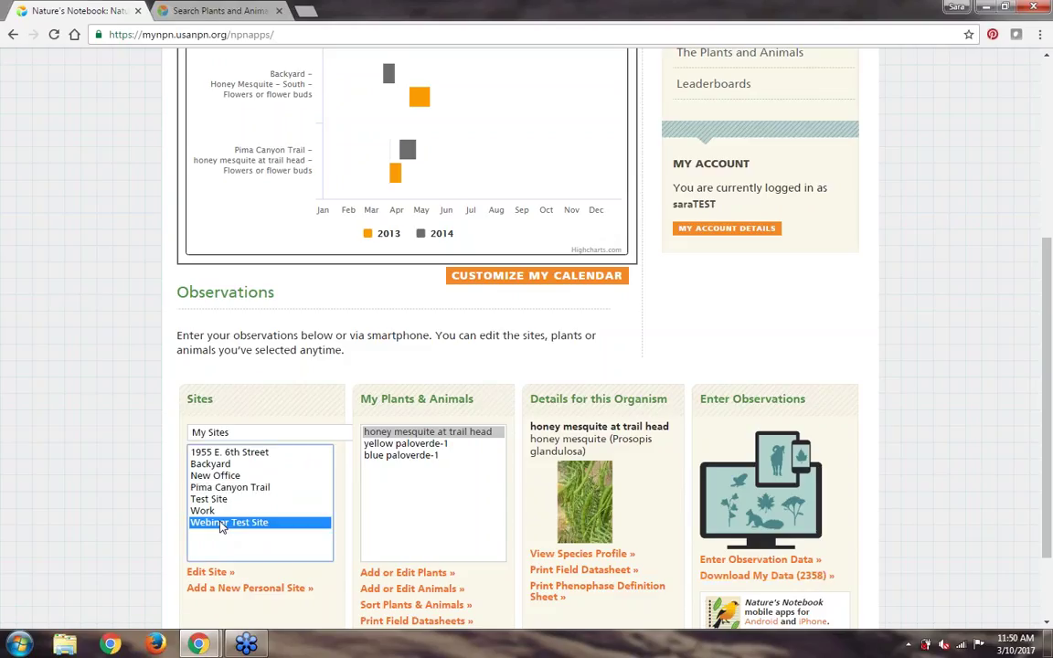
scroll(219, 521, "down", 2)
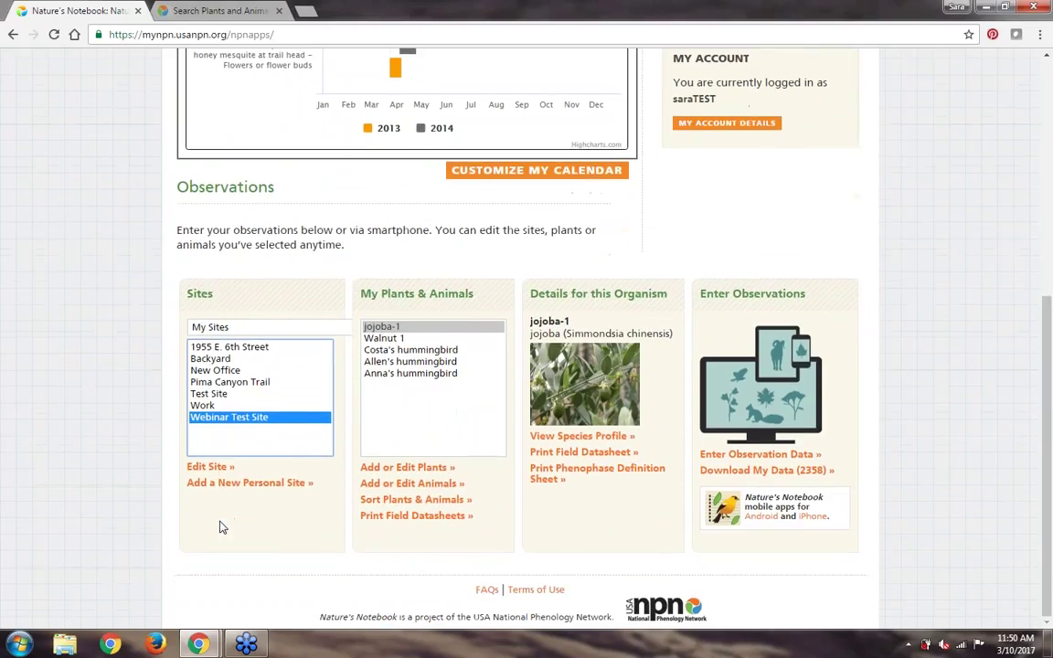
left_click(430, 486)
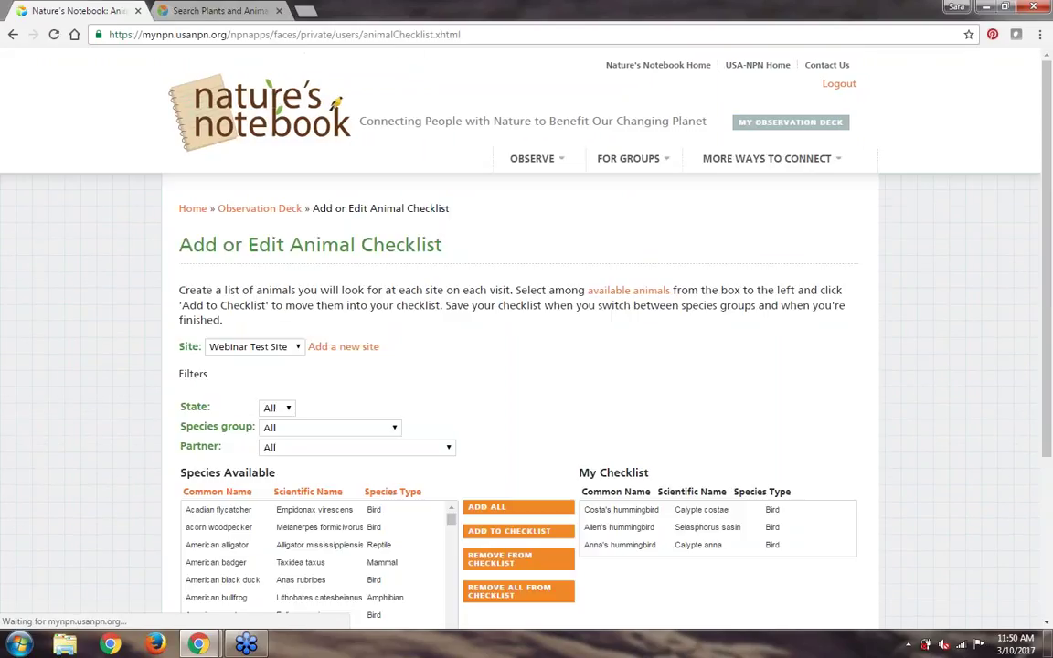
Step: Filter the available animals to the Bird species group and browse the resulting species list
left_click_drag(452, 521, 451, 542)
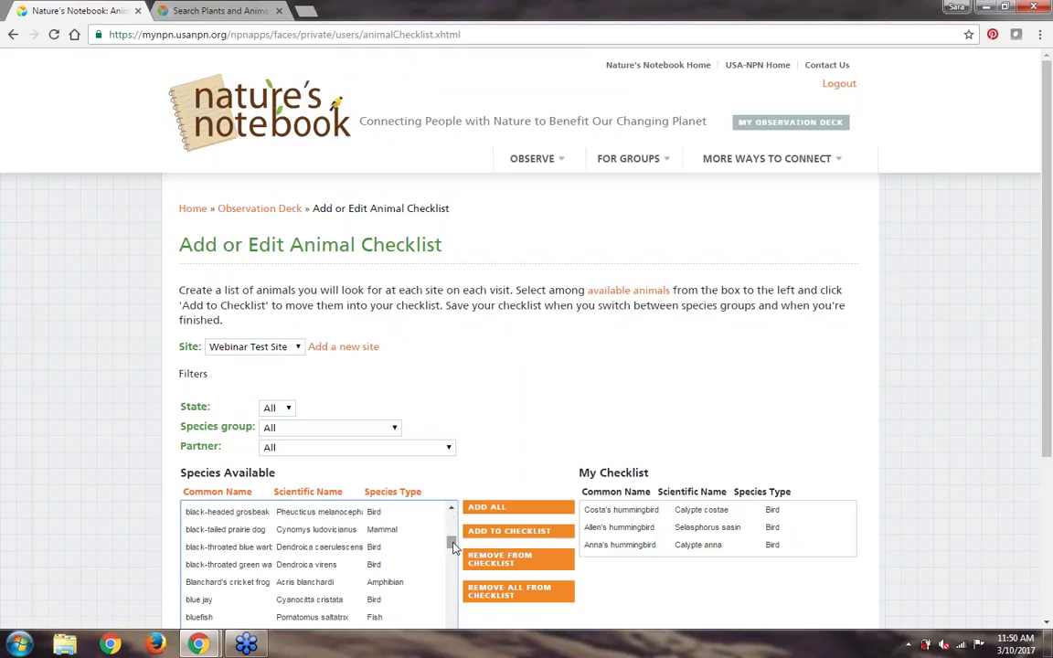
left_click(281, 411)
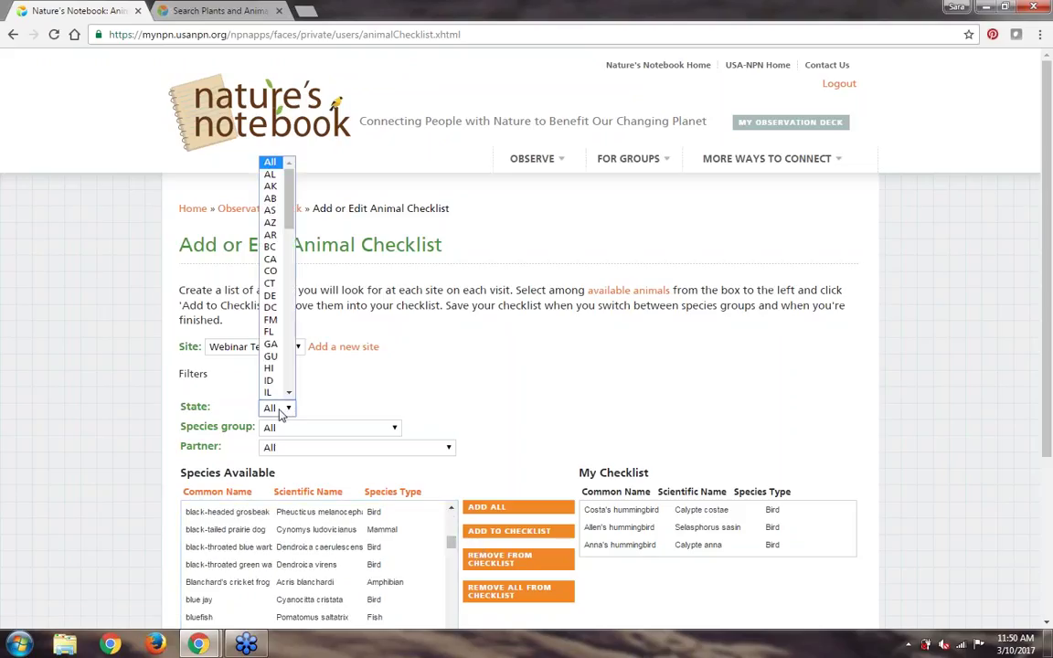
left_click(364, 404)
left_click(364, 431)
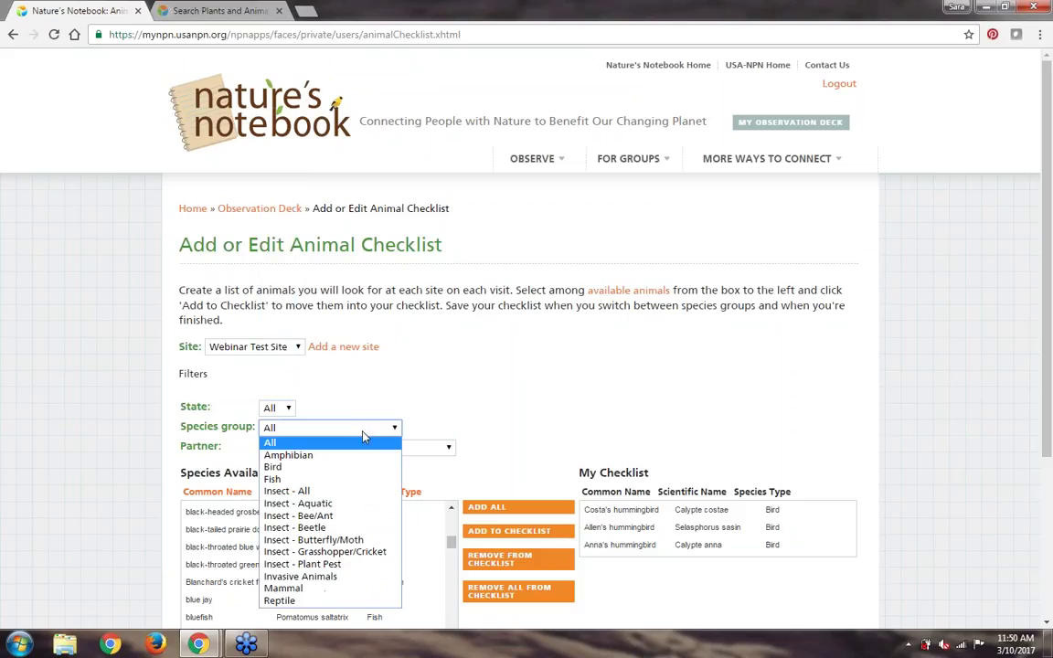
left_click(362, 468)
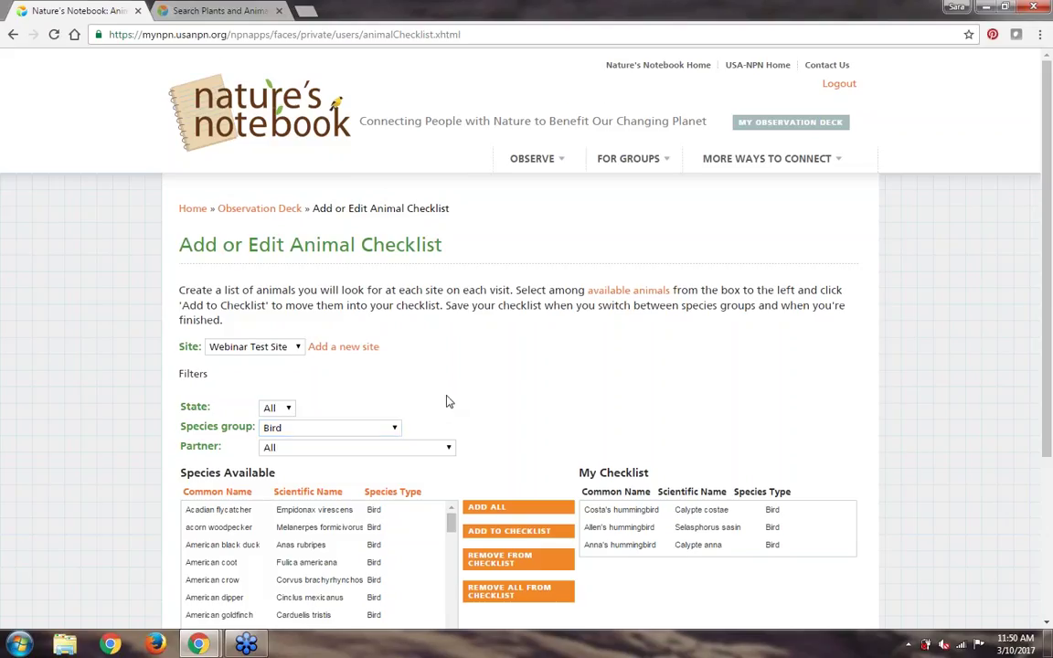
scroll(448, 401, "down", 3)
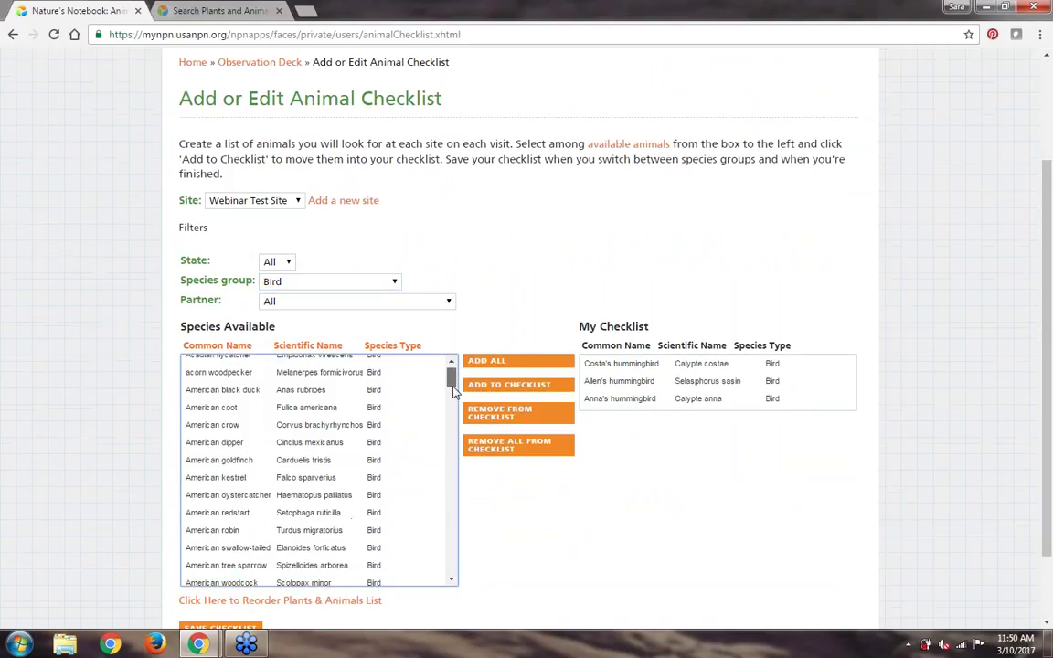
scroll(454, 391, "down", 8)
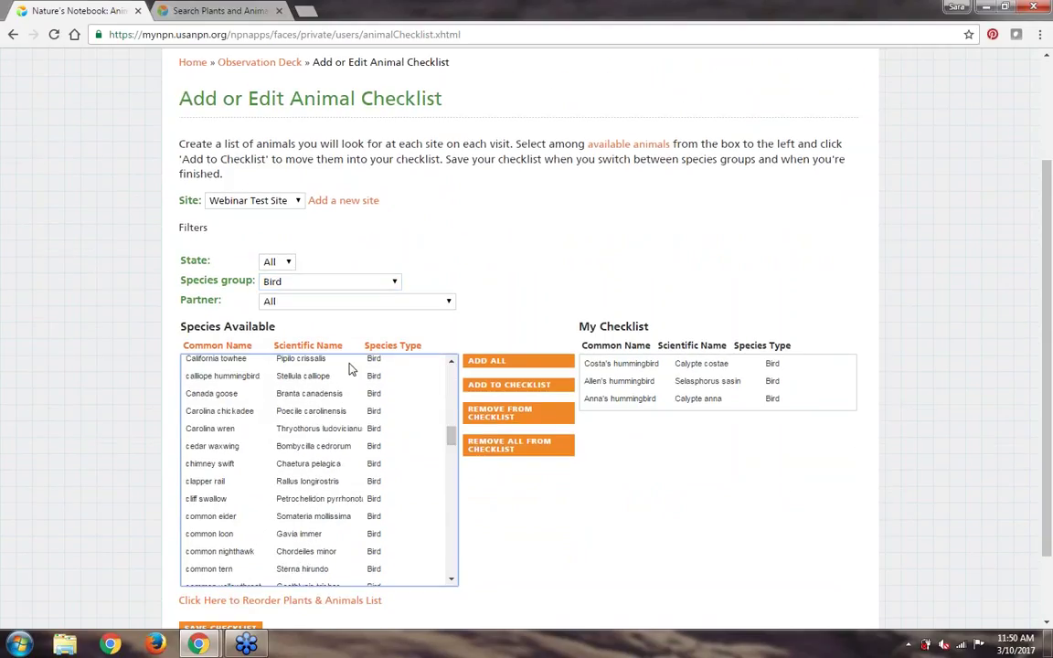
Step: Sort the available bird species by scientific name, by common name, and again by scientific name
left_click(339, 351)
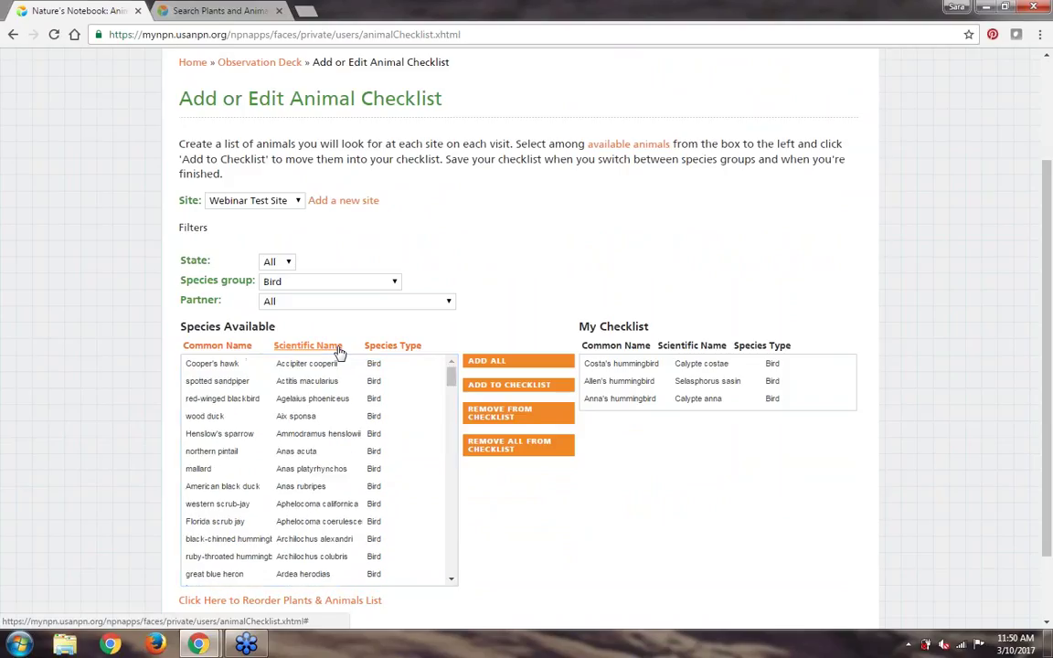
left_click(220, 348)
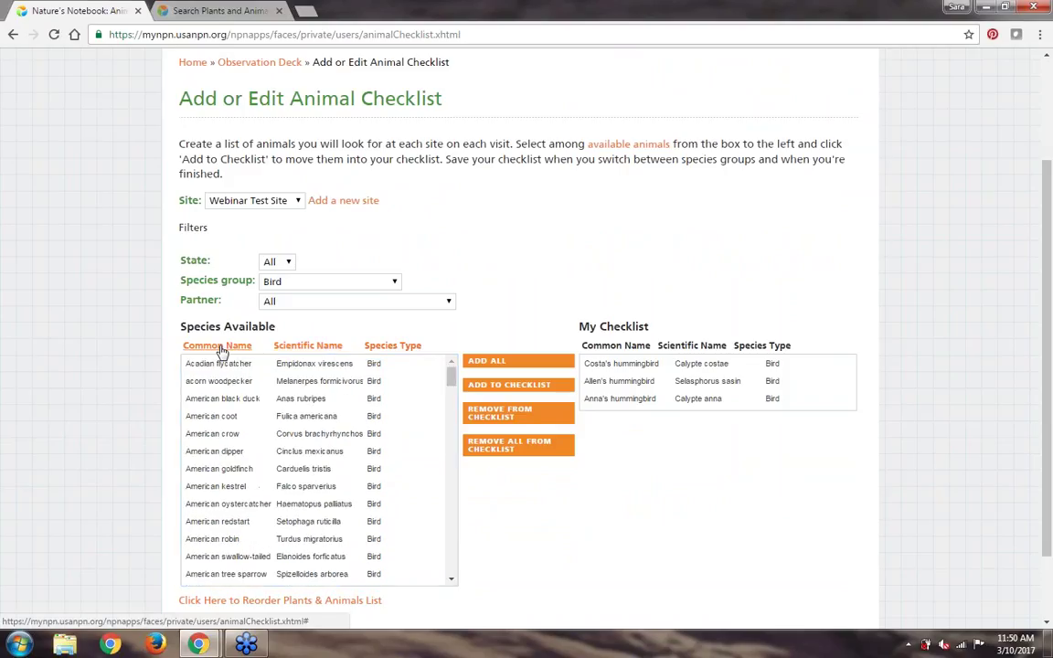
left_click(327, 349)
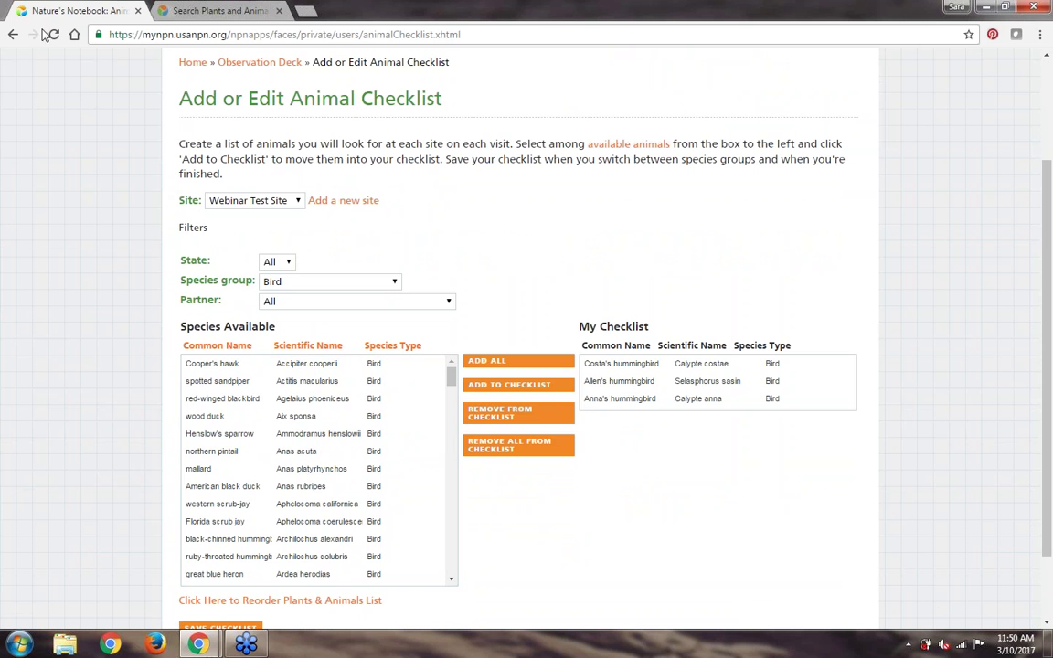
Step: Open the observation entry form for Webinar Test Site from the Observation Deck and set the second column's date to 02/24/2017
left_click(13, 36)
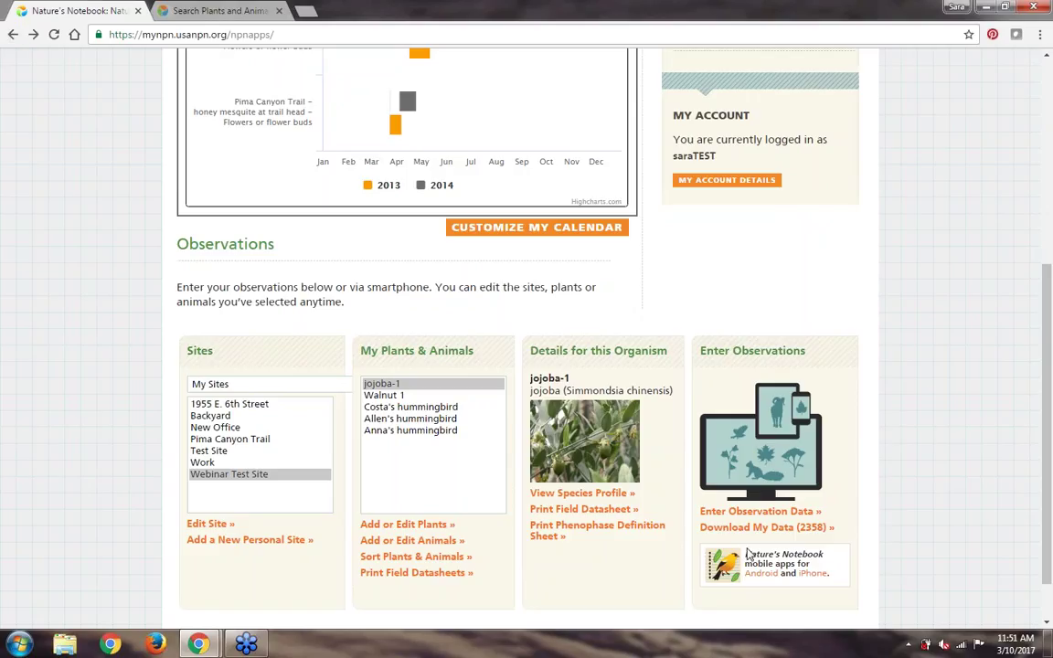
left_click(742, 511)
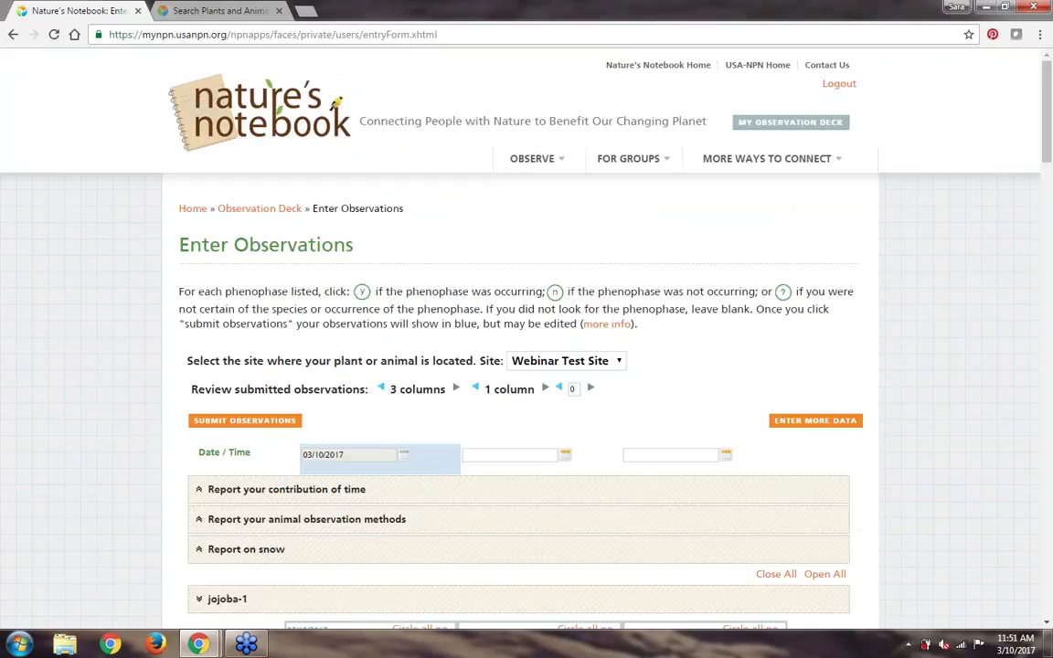
scroll(527, 366, "down", 3)
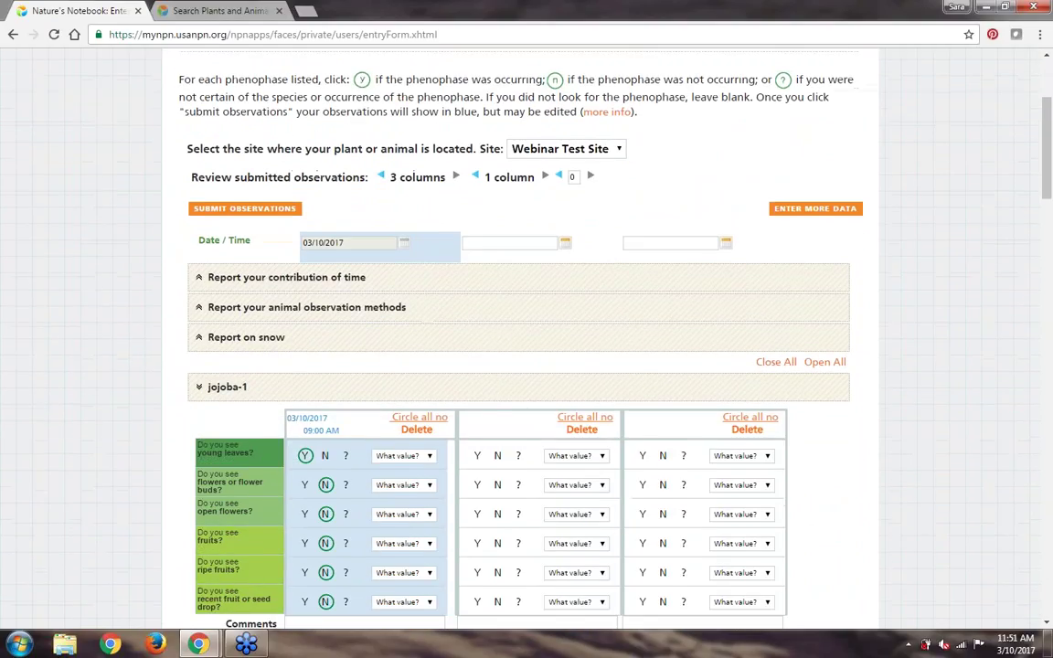
scroll(567, 199, "down", 1)
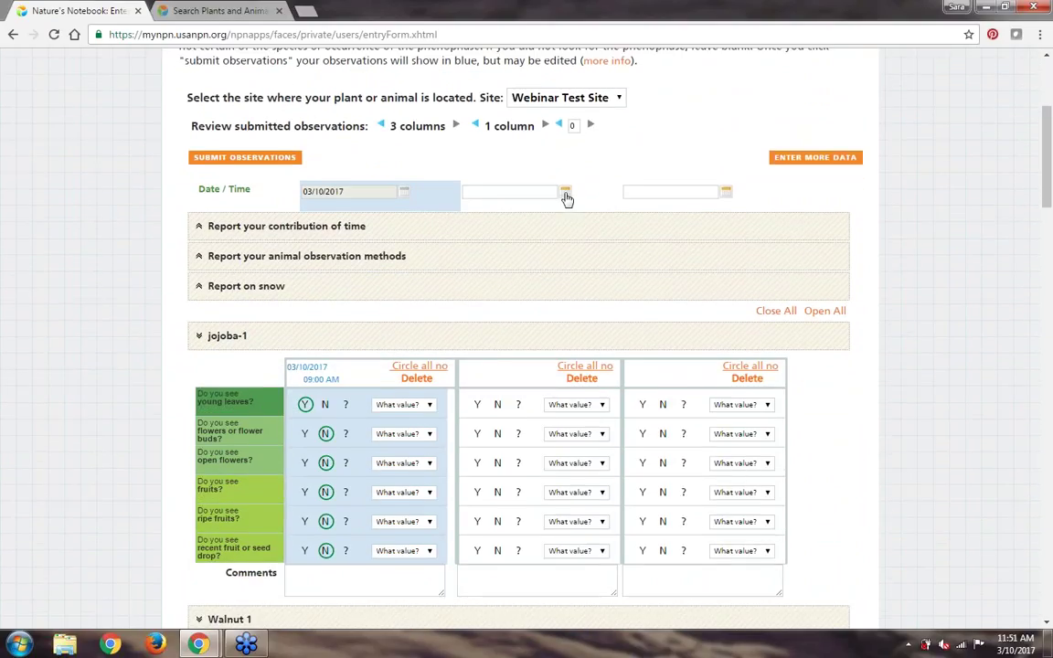
left_click(566, 193)
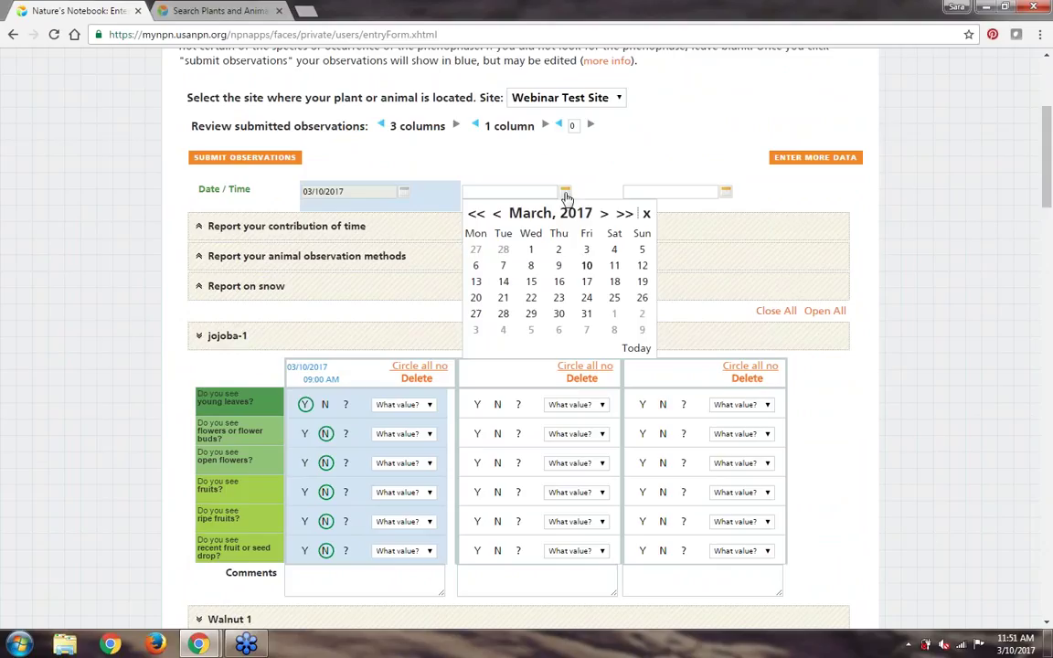
left_click(497, 213)
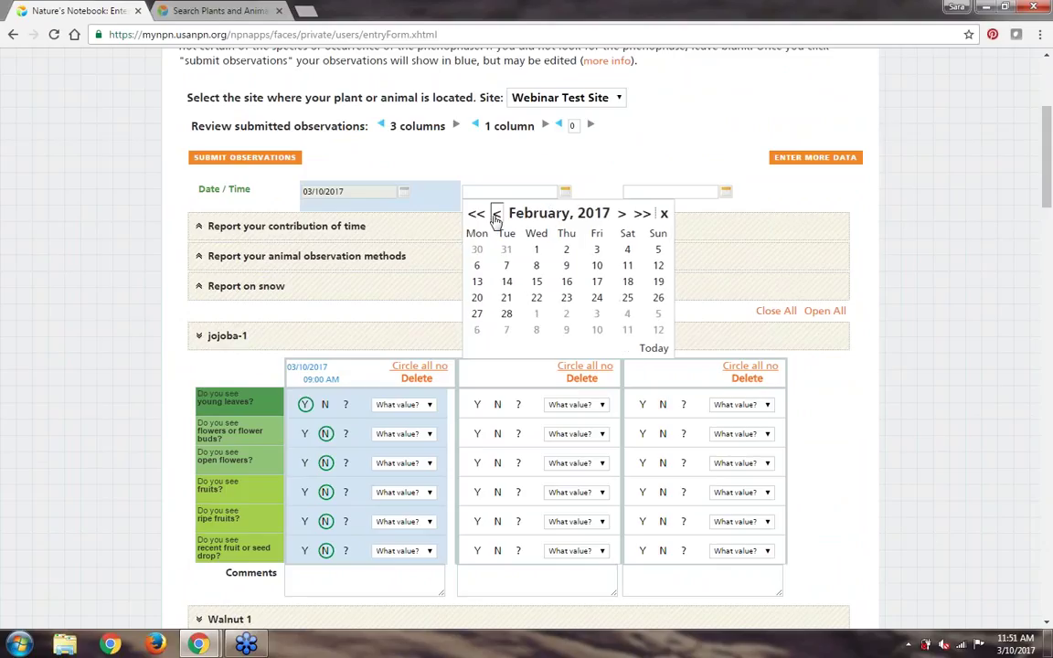
left_click(496, 215)
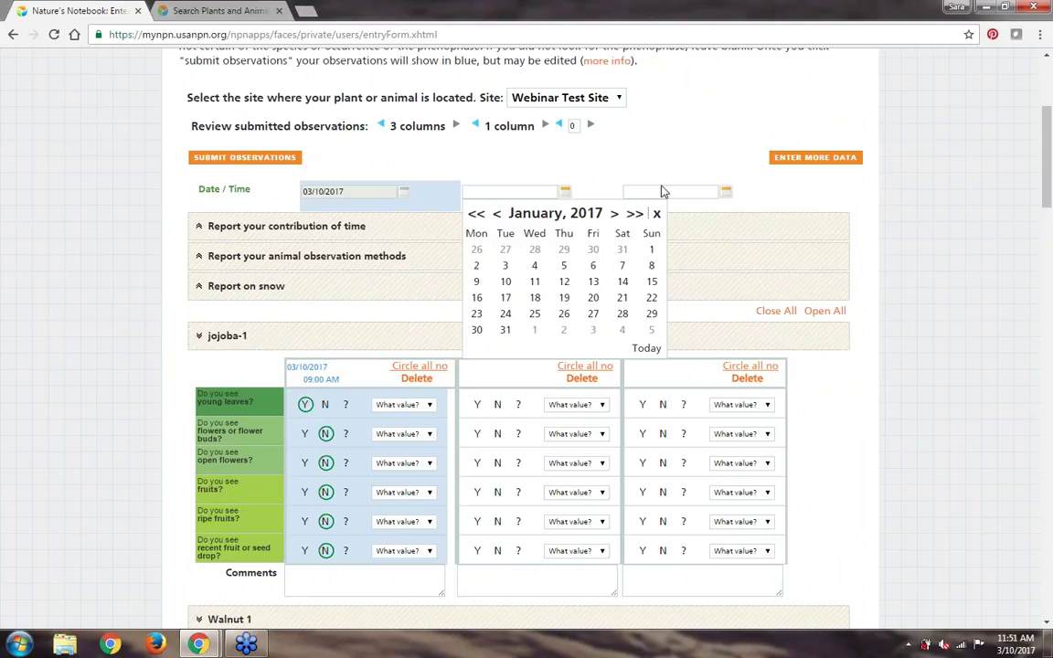
left_click(616, 213)
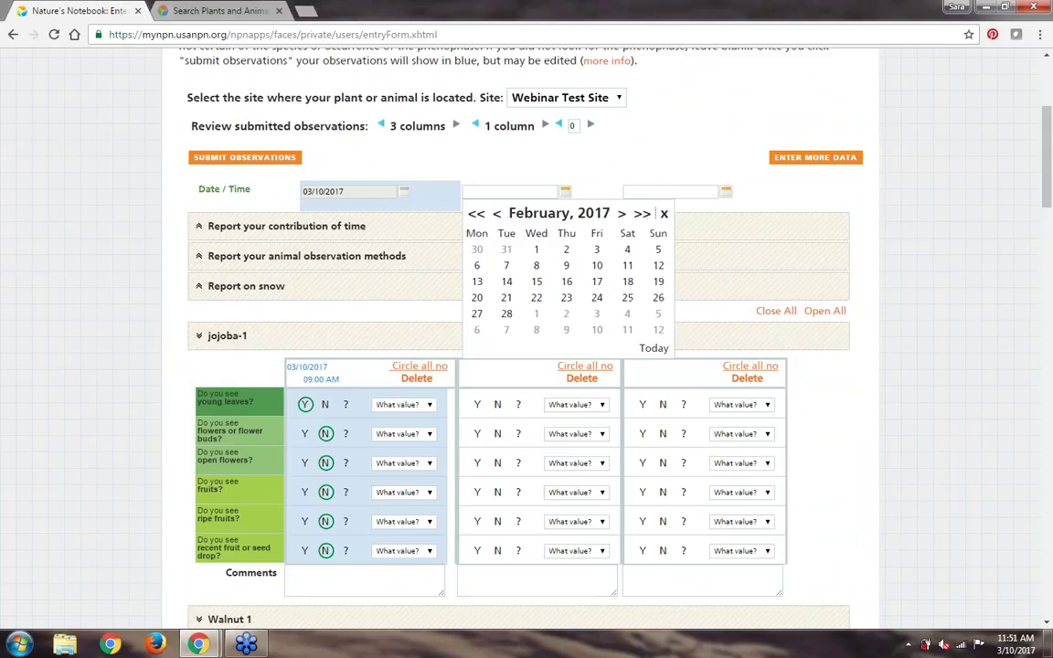
left_click(597, 301)
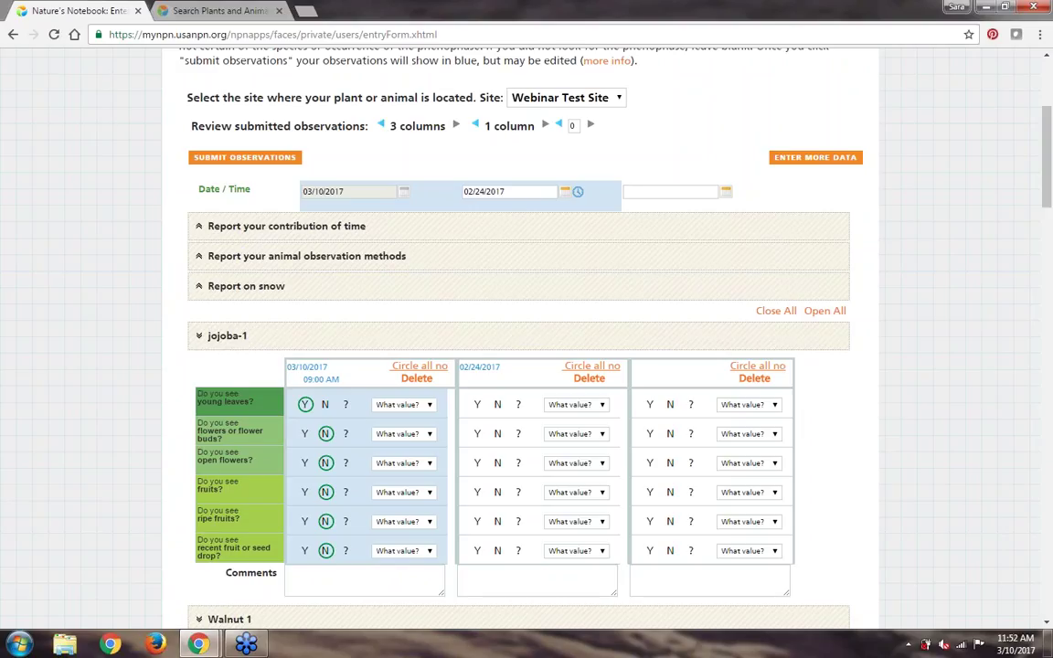
Step: Open the Learn How to Observe page in a new browser tab and switch to it
scroll(553, 302, "up", 2)
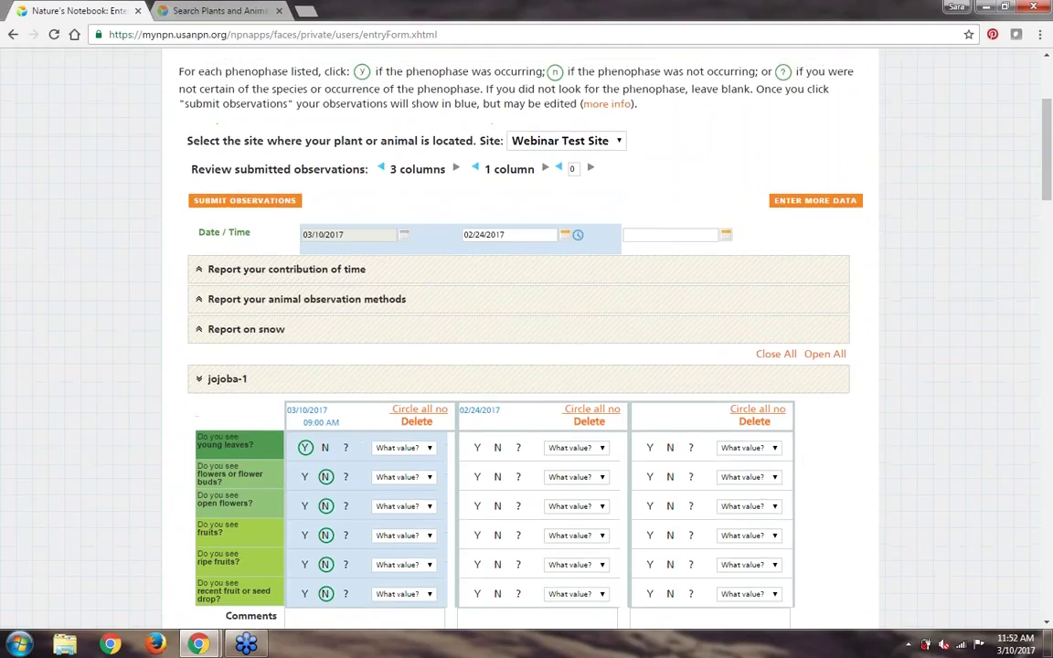
scroll(553, 302, "up", 3)
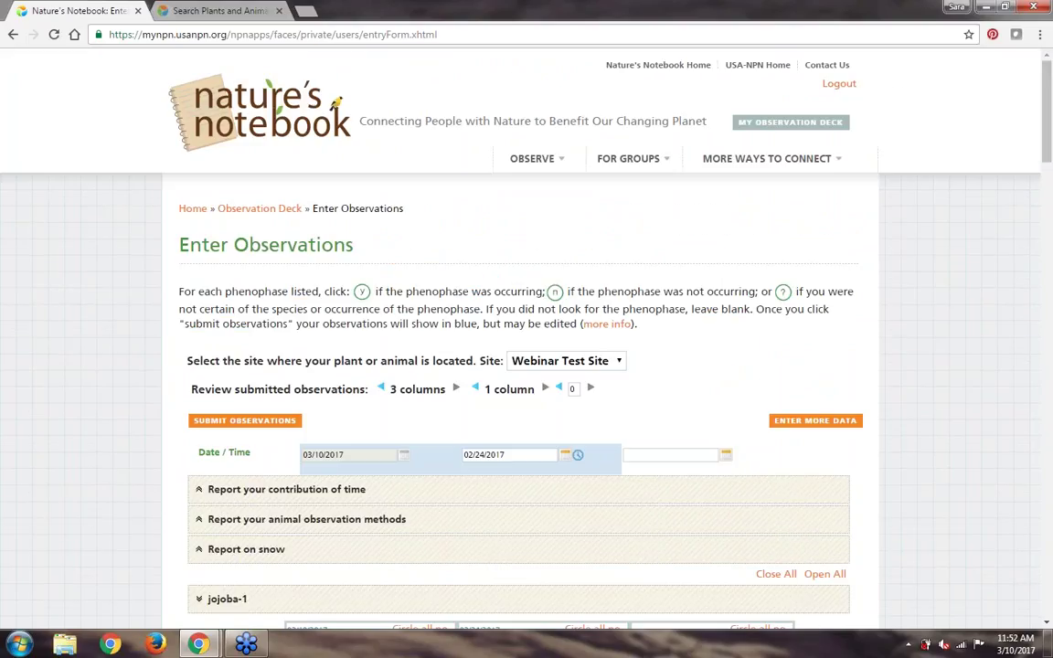
mouse_move(517, 162)
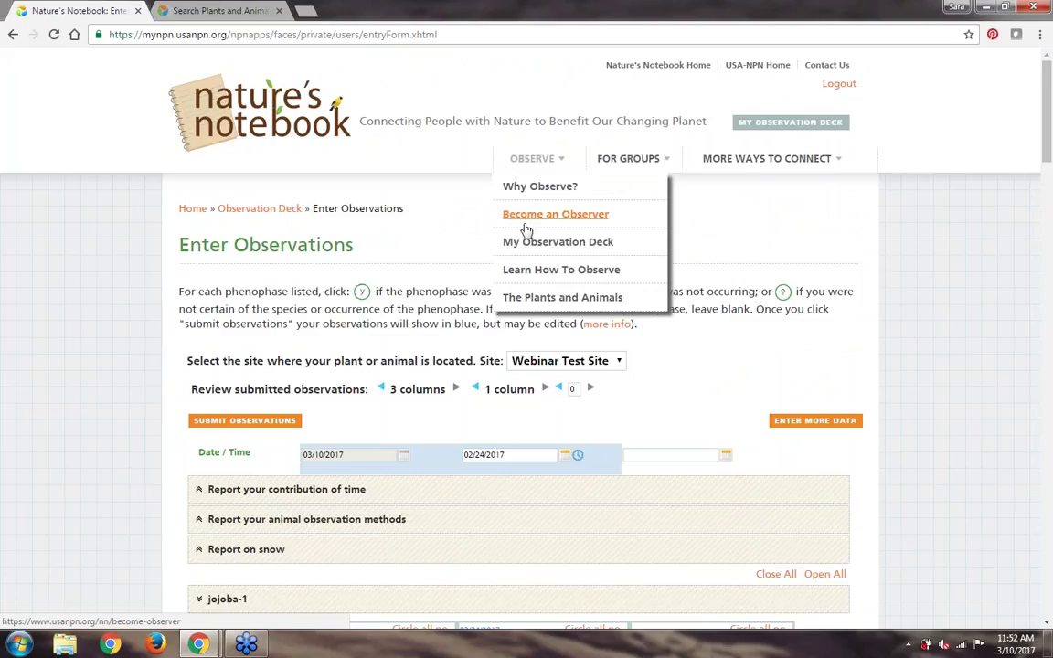
middle_click(531, 274)
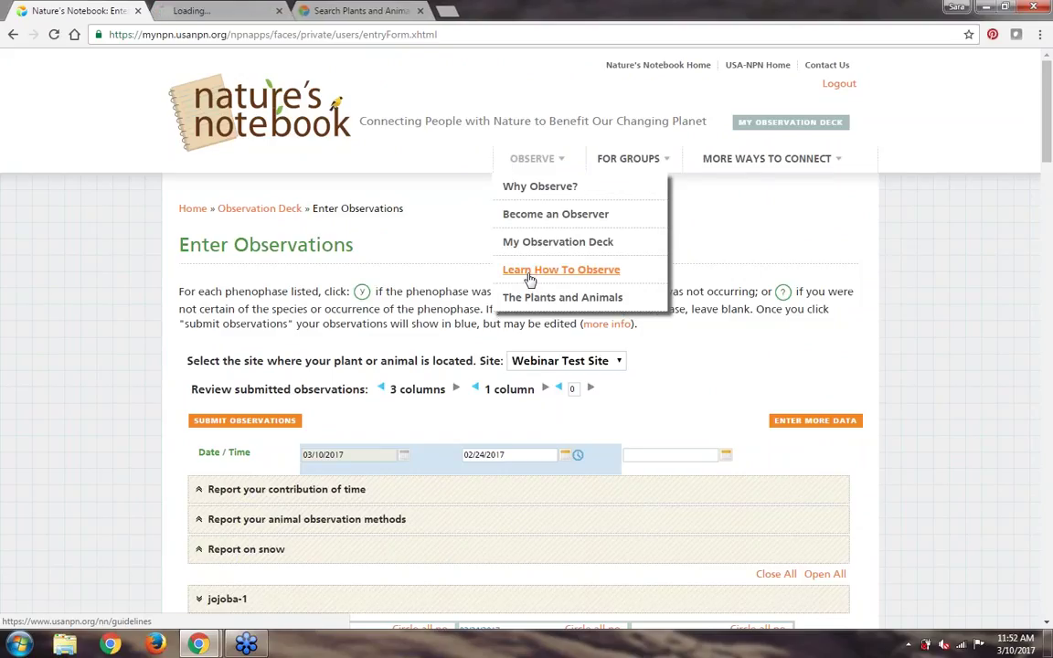
left_click(212, 11)
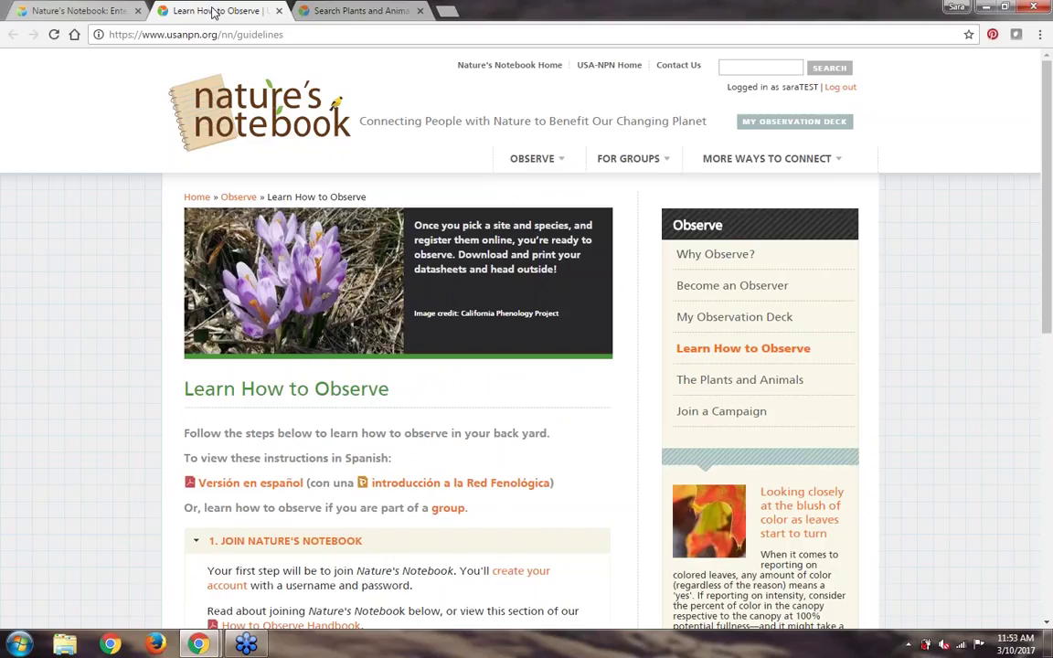
Step: Look through the Learn How to Observe instructions, expanding the Choose a Site guidelines and collapsing them again
scroll(212, 11, "down", 3)
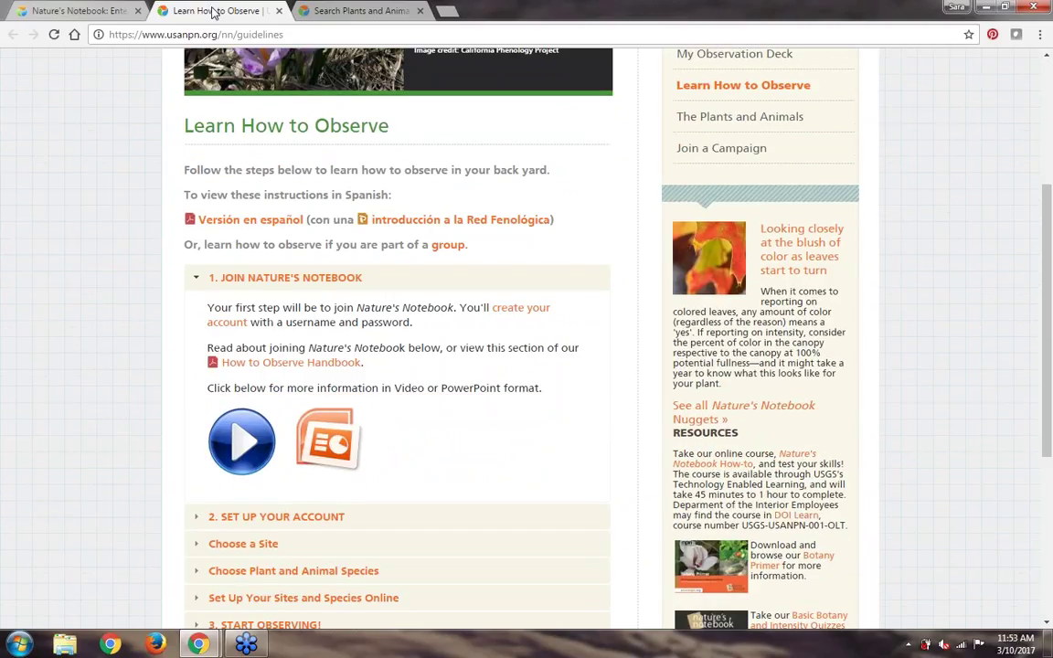
scroll(212, 11, "down", 1)
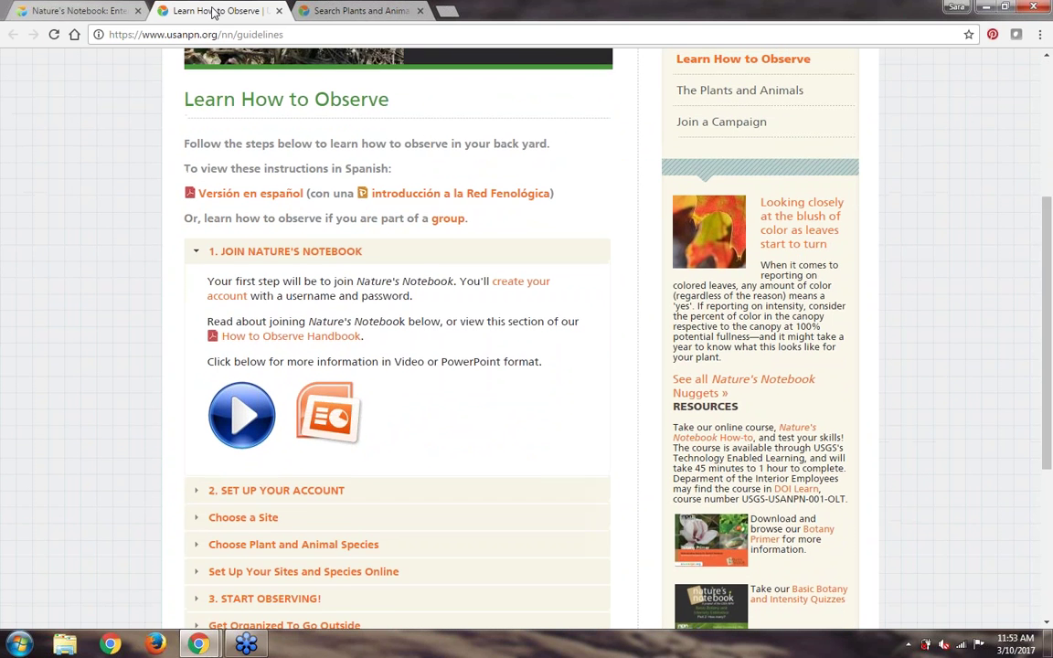
scroll(212, 11, "up", 3)
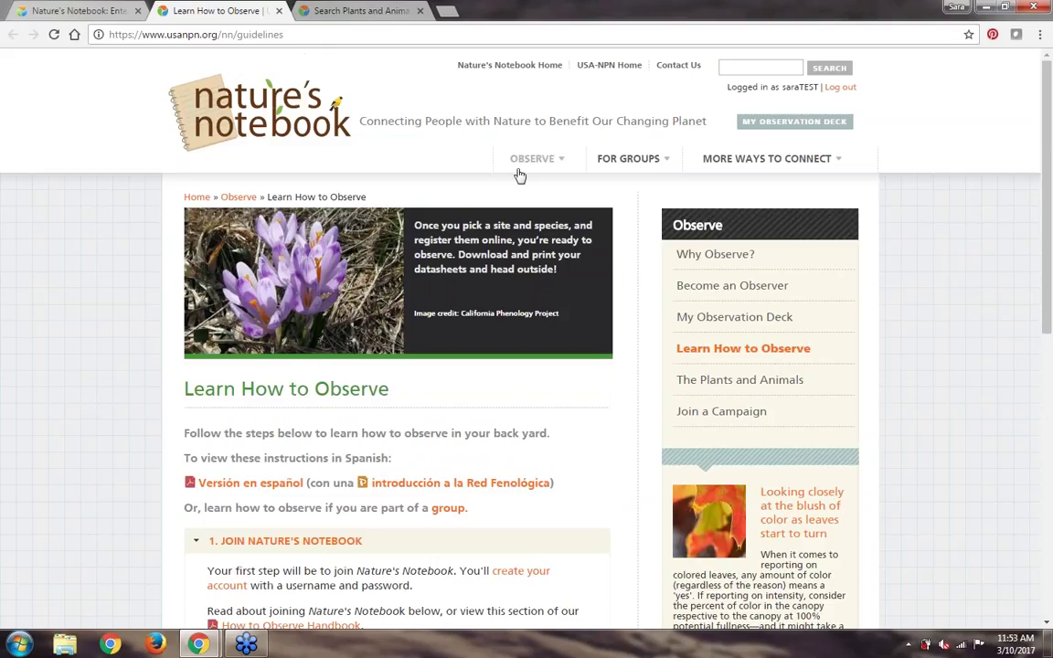
mouse_move(520, 173)
scroll(978, 357, "down", 1)
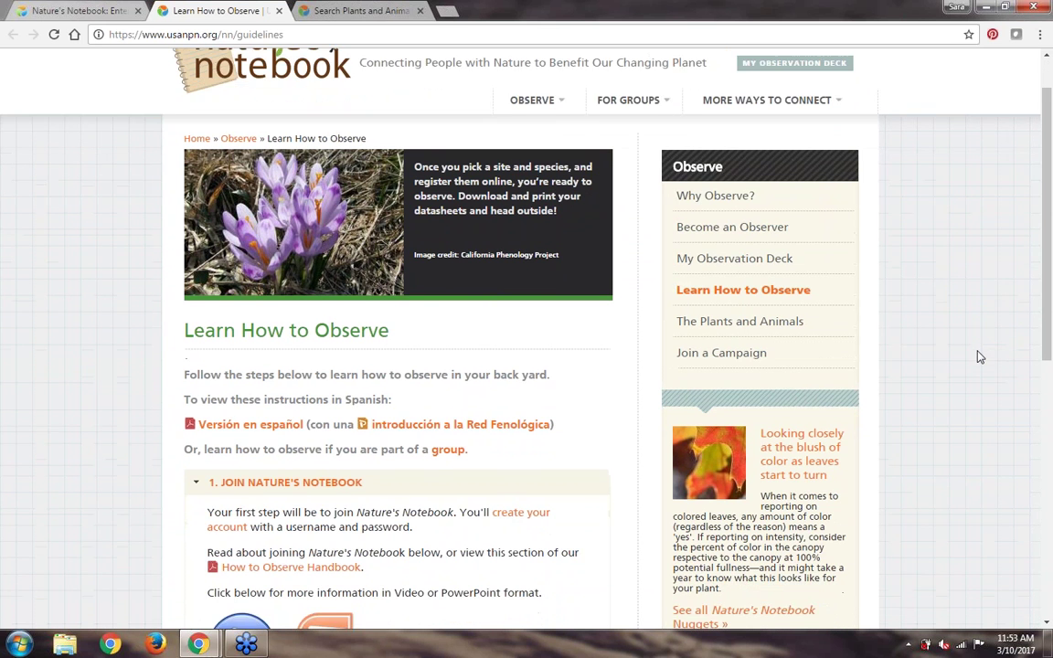
scroll(978, 357, "down", 3)
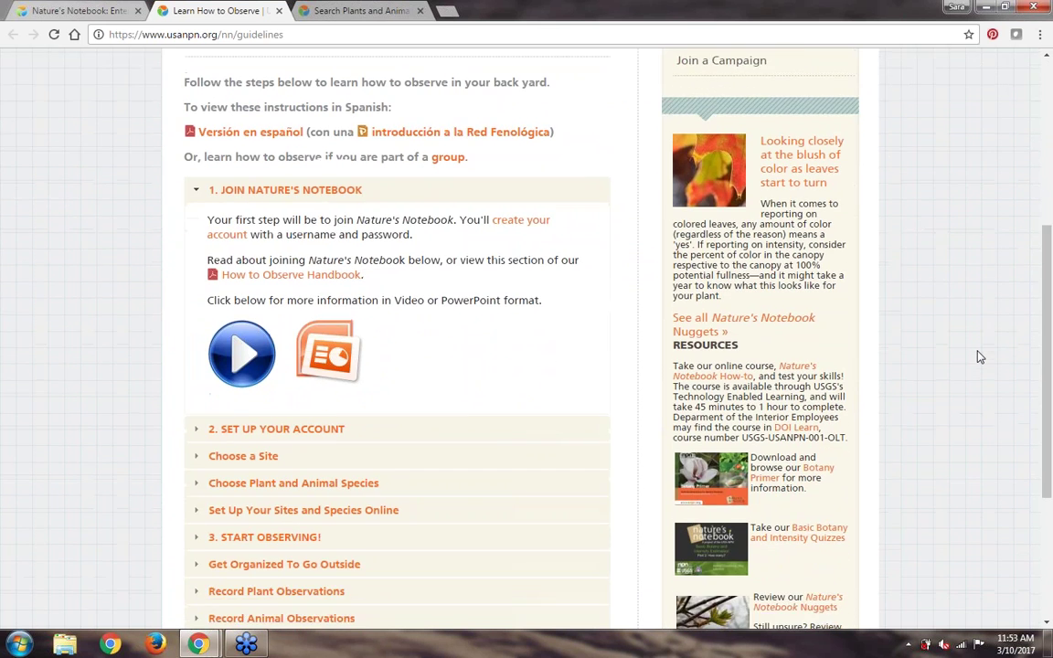
scroll(978, 357, "down", 1)
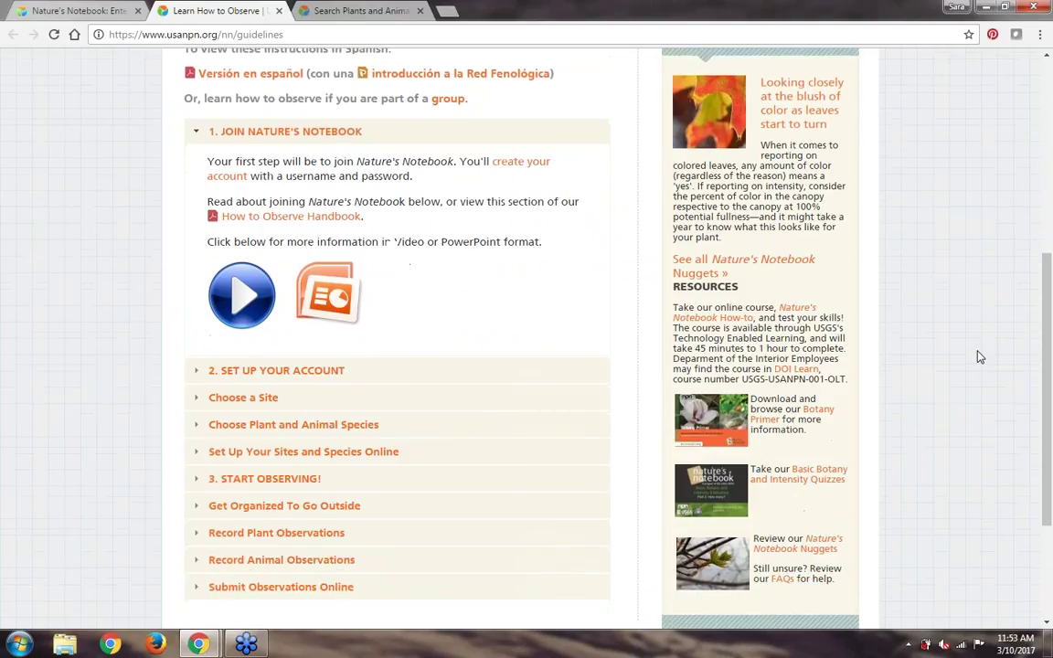
left_click(196, 399)
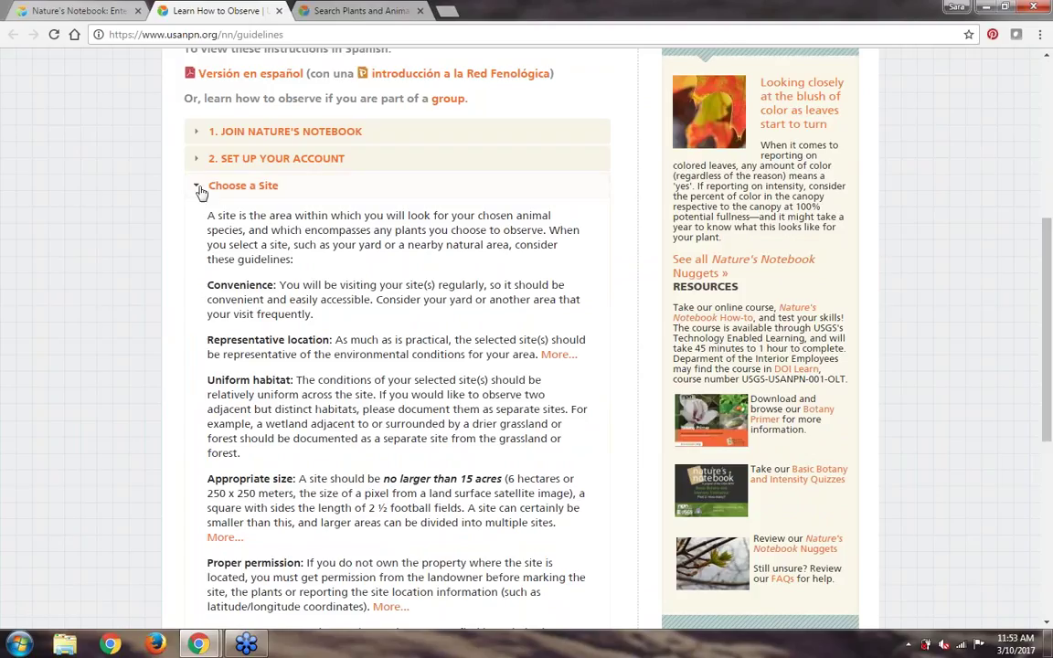
left_click(199, 190)
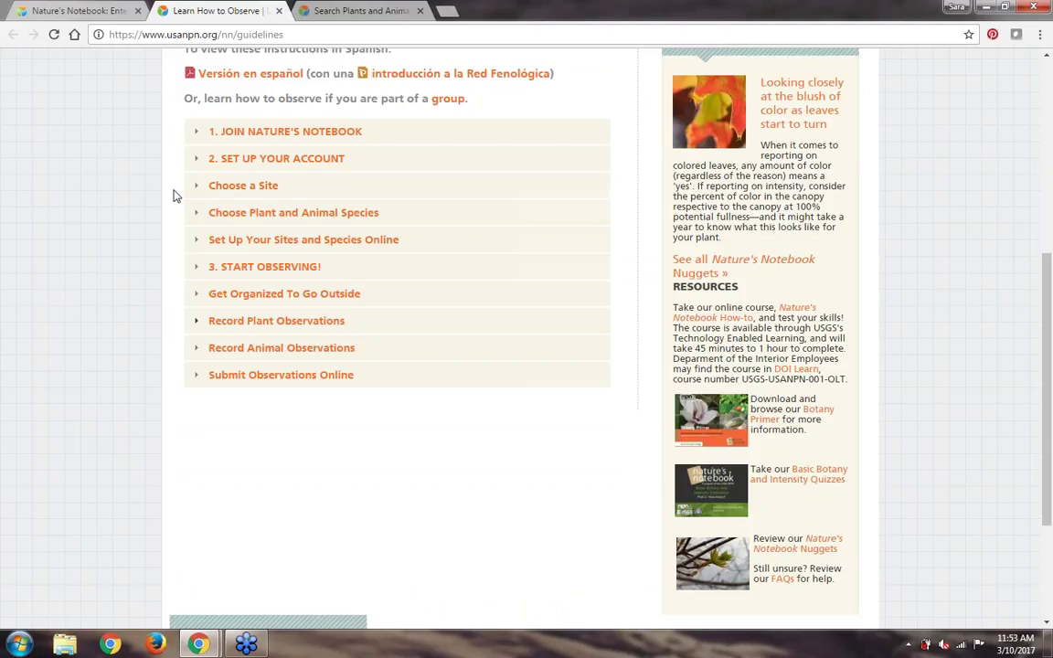
Step: Open the instructions for observing as part of a group and look through their sections and resources
scroll(172, 196, "up", 2)
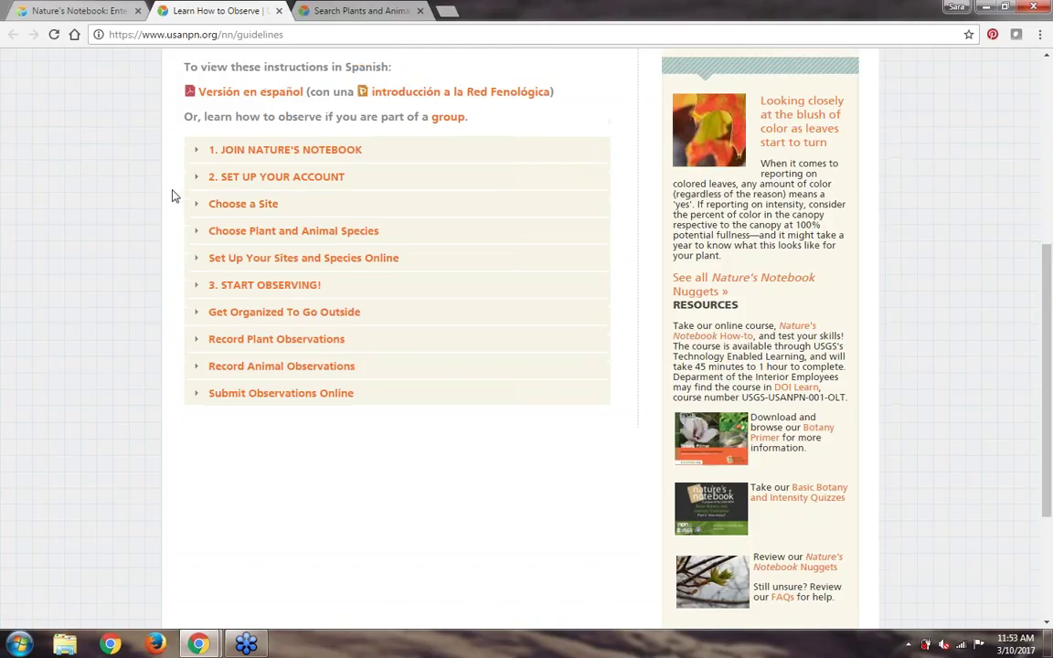
scroll(172, 196, "up", 1)
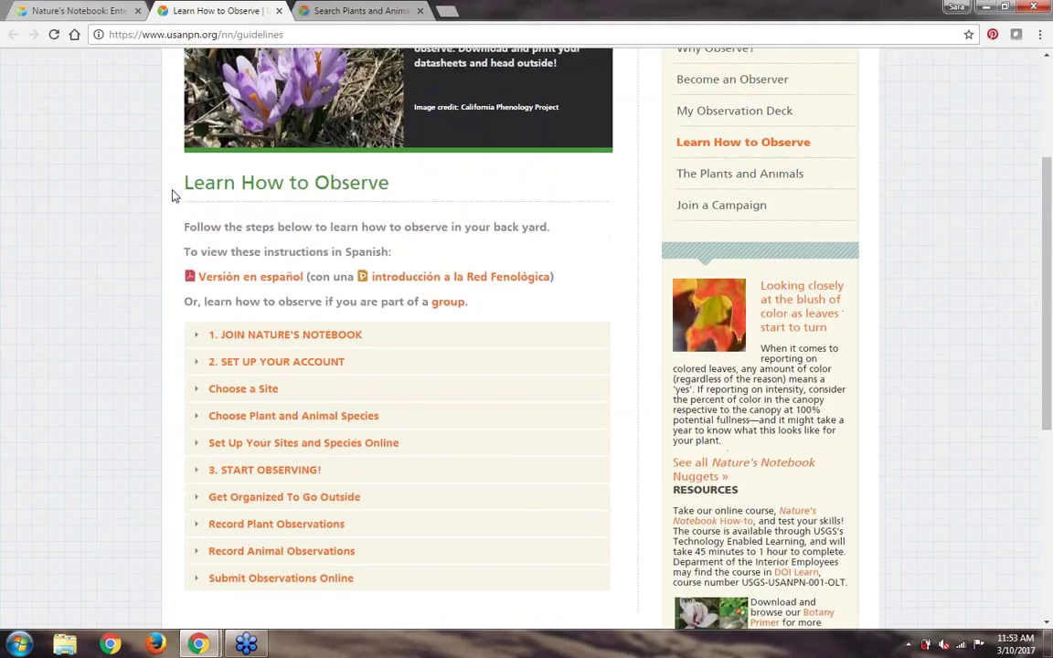
left_click(448, 301)
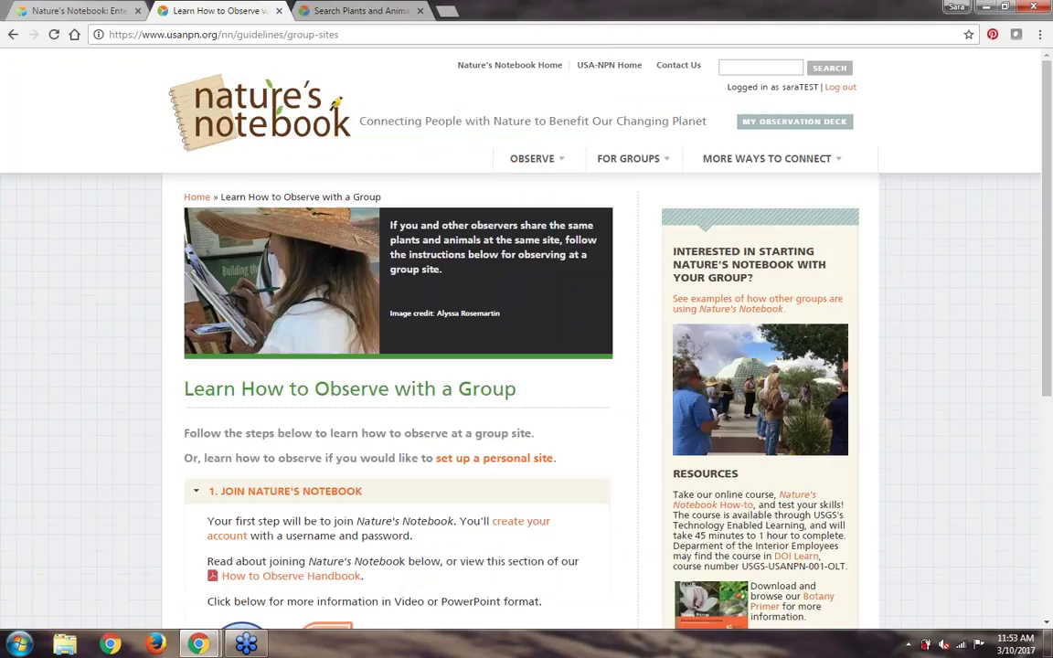
scroll(527, 338, "down", 5)
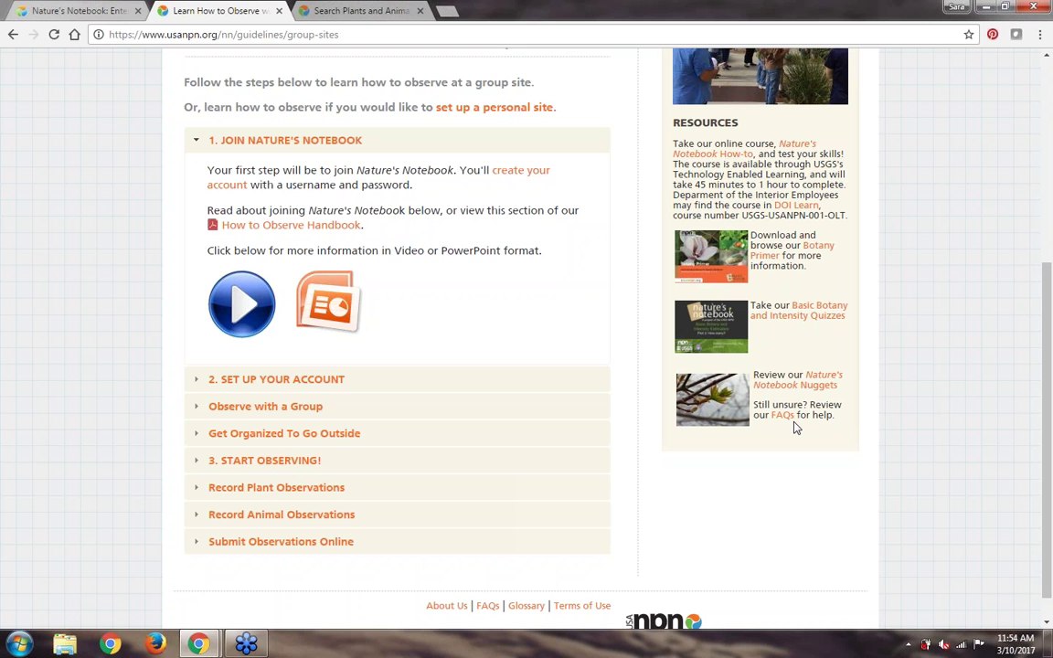
scroll(795, 428, "up", 4)
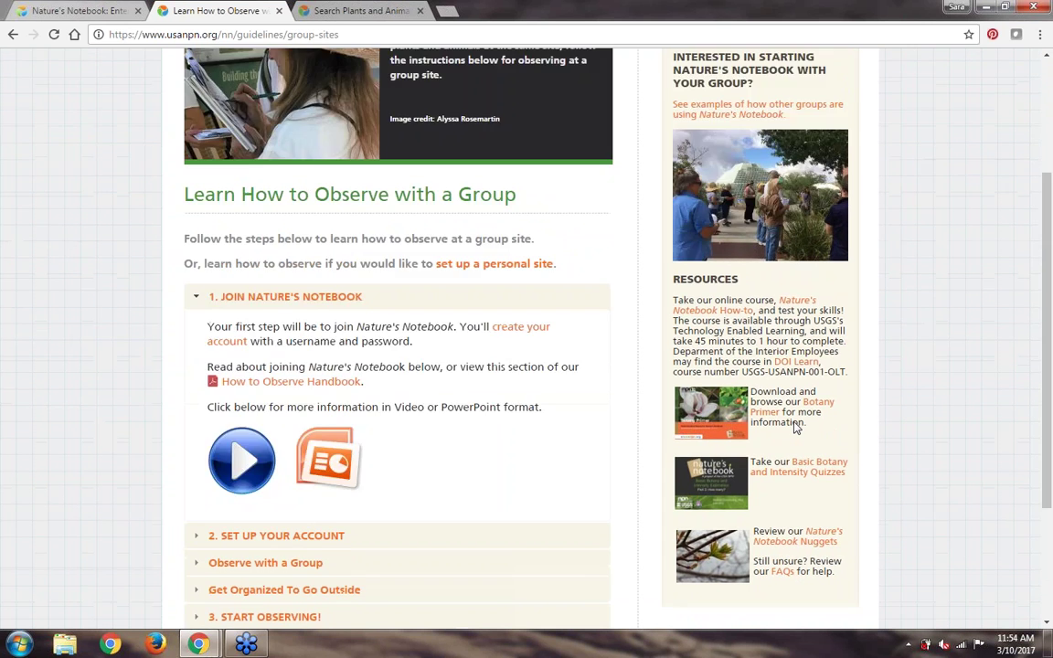